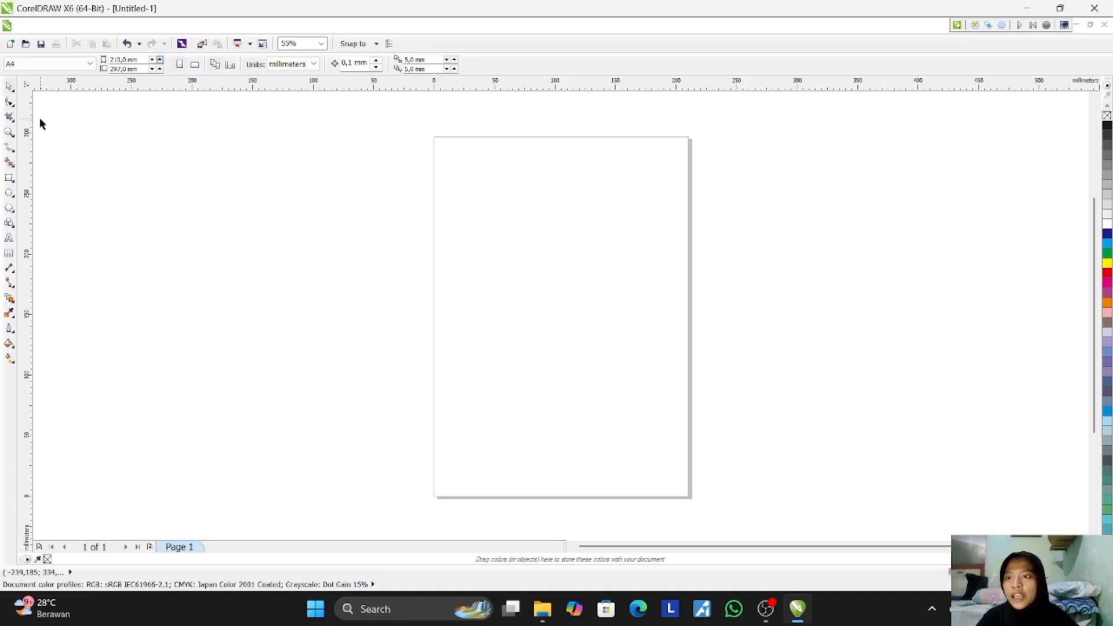
# Step: Draw a rectangle on the upper part of the page and set its size to 80 mm wide and 20 mm high
pyautogui.click(10, 178)
pyautogui.moveTo(454, 189); pyautogui.dragTo(536, 232)
pyautogui.doubleClick(125, 60)
pyautogui.write('80')
pyautogui.press('Return')
pyautogui.press('Tab')
pyautogui.write('20')
pyautogui.press('Return')
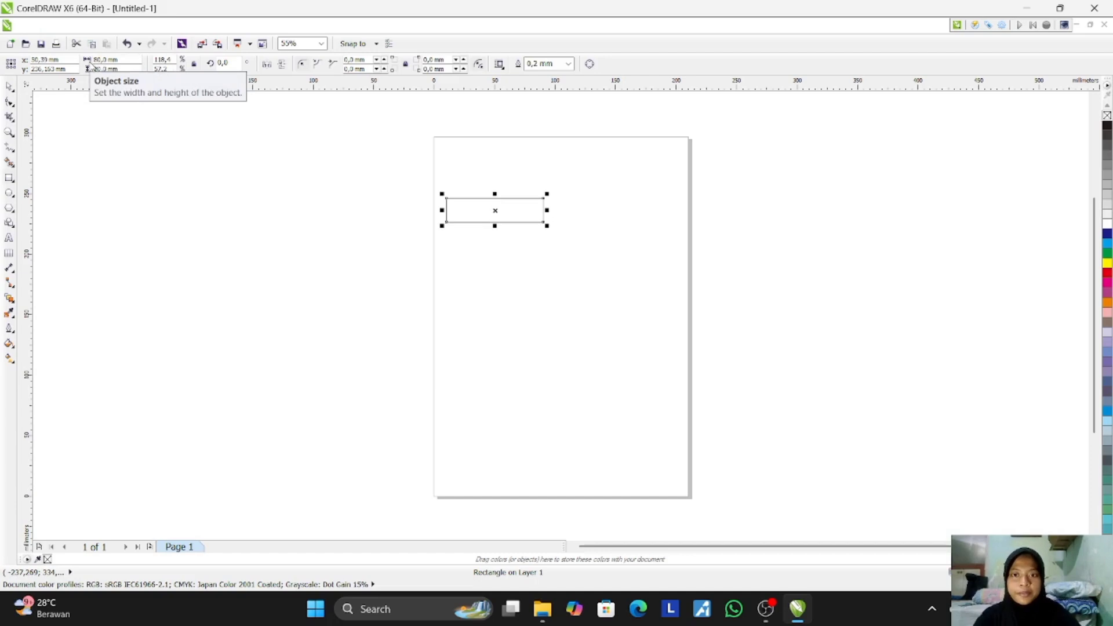
# Step: Create a paragraph text frame about 77 by 33 mm below the rectangle and enter the first name in capitals
pyautogui.click(8, 238)
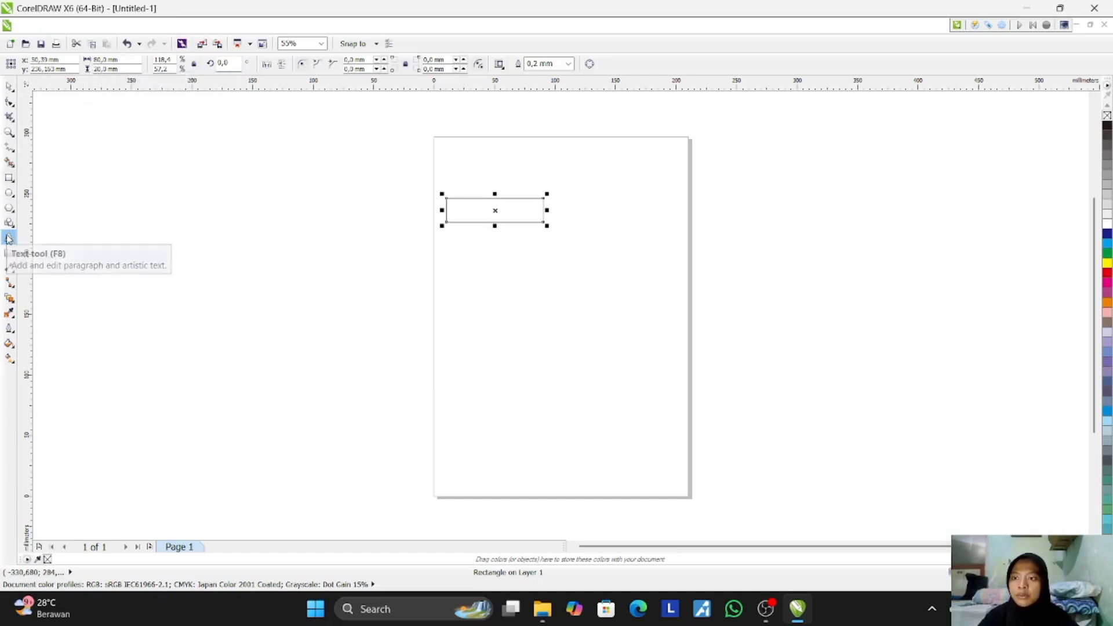
pyautogui.moveTo(453, 274); pyautogui.dragTo(546, 314)
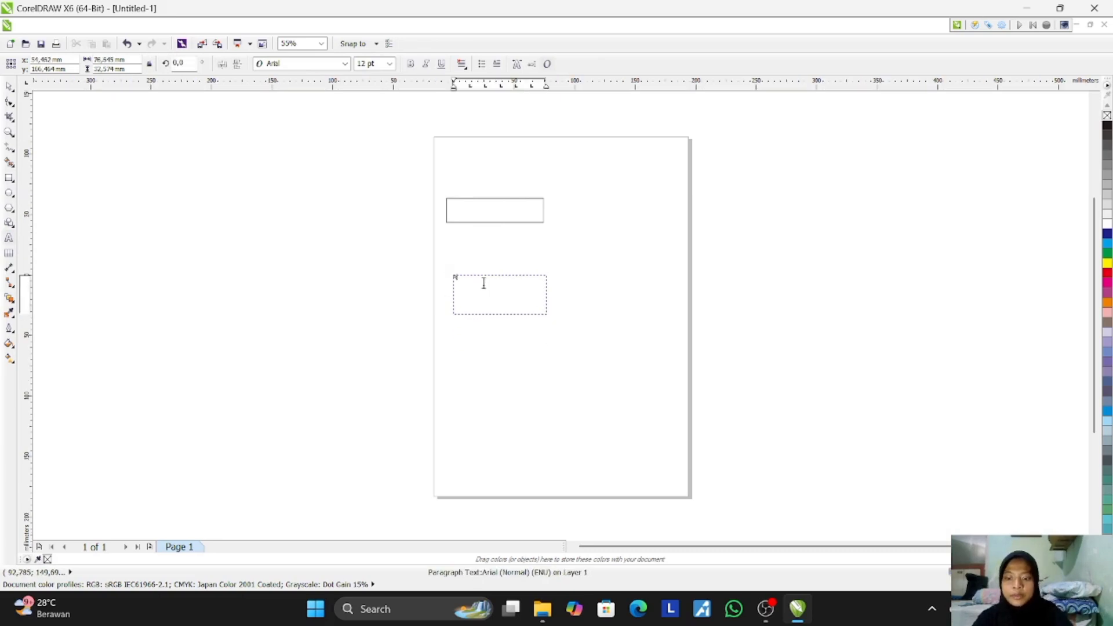
pyautogui.press('Escape')
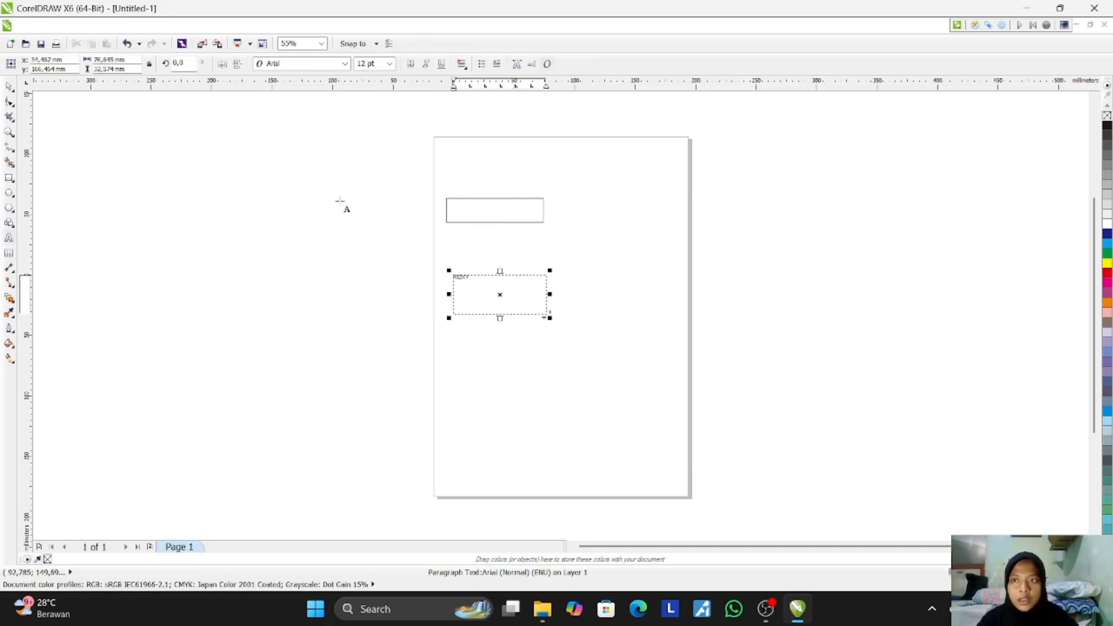
# Step: Set the name text to 36 pt in the Berlin Sans FB font
pyautogui.click(472, 284)
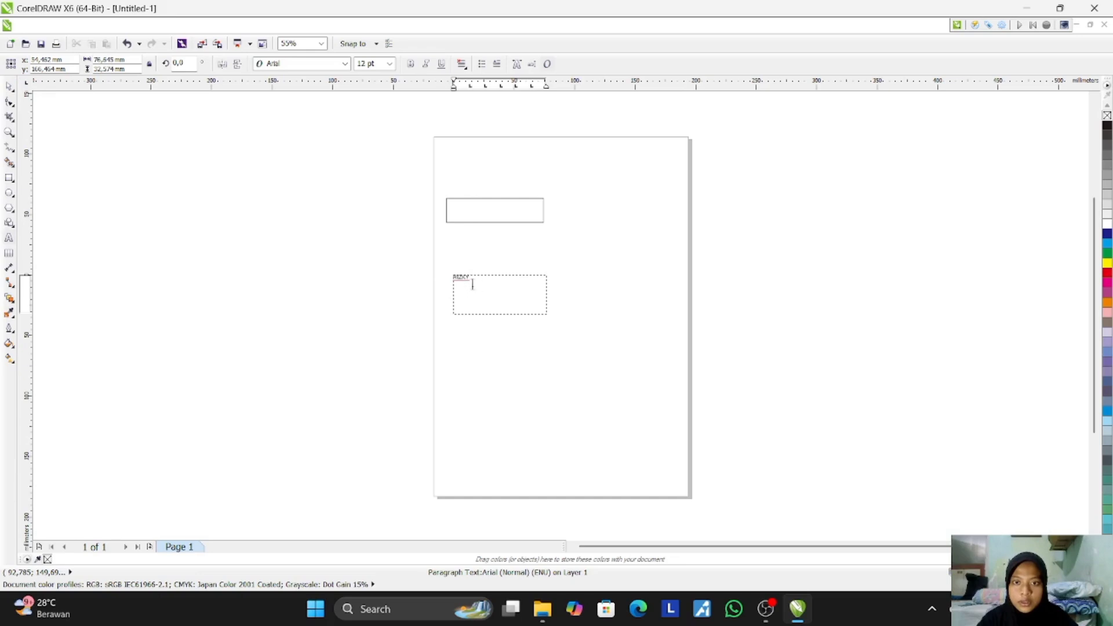
pyautogui.press('Escape')
pyautogui.click(389, 63)
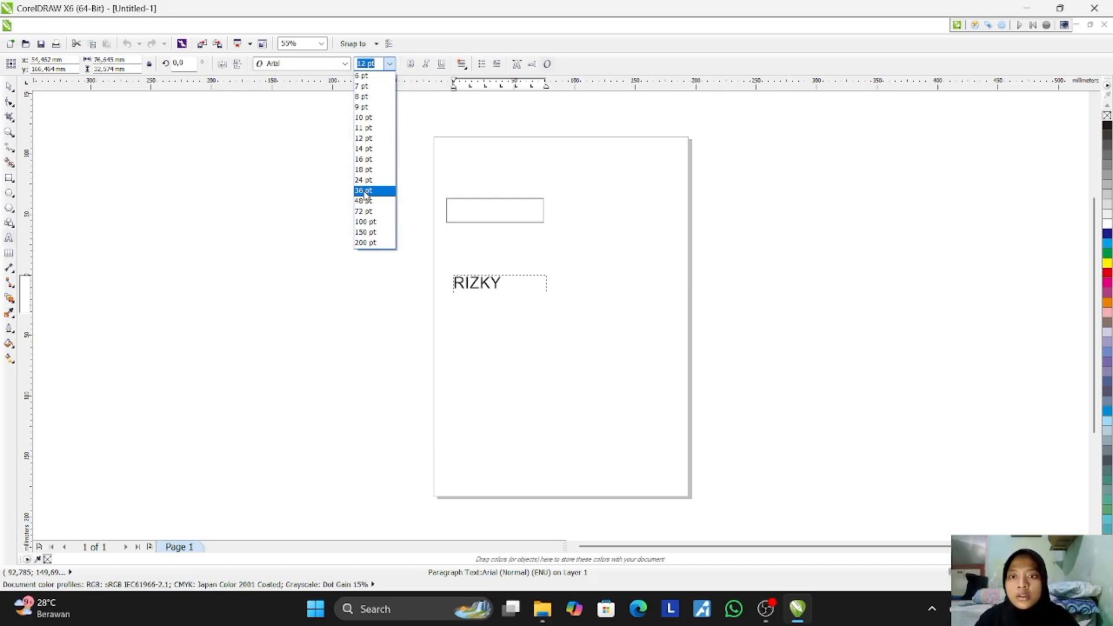
pyautogui.click(364, 191)
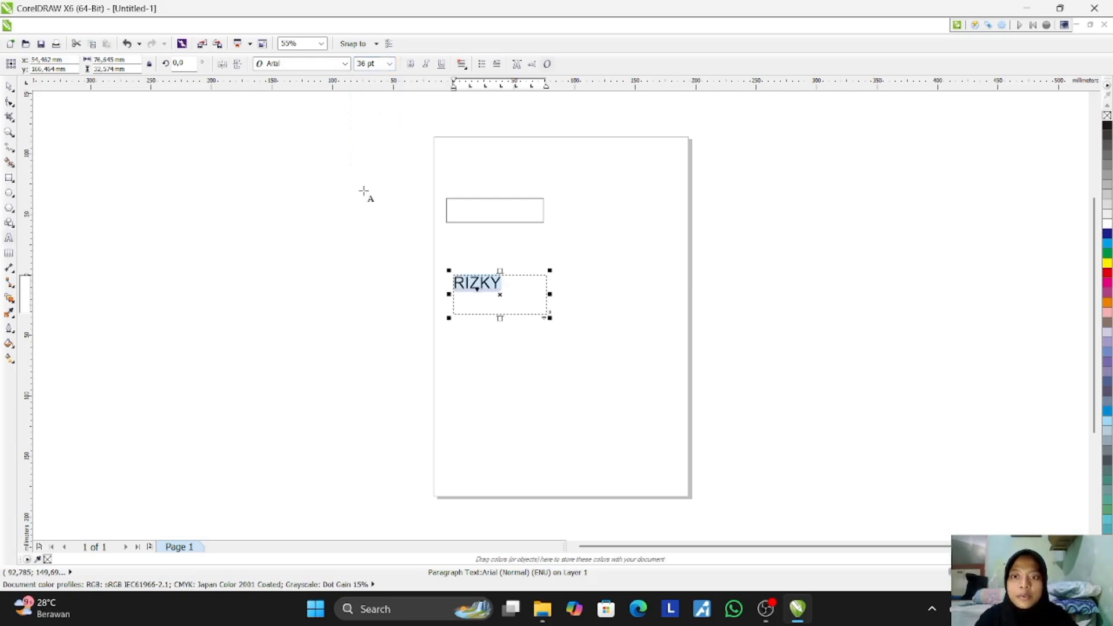
pyautogui.click(345, 64)
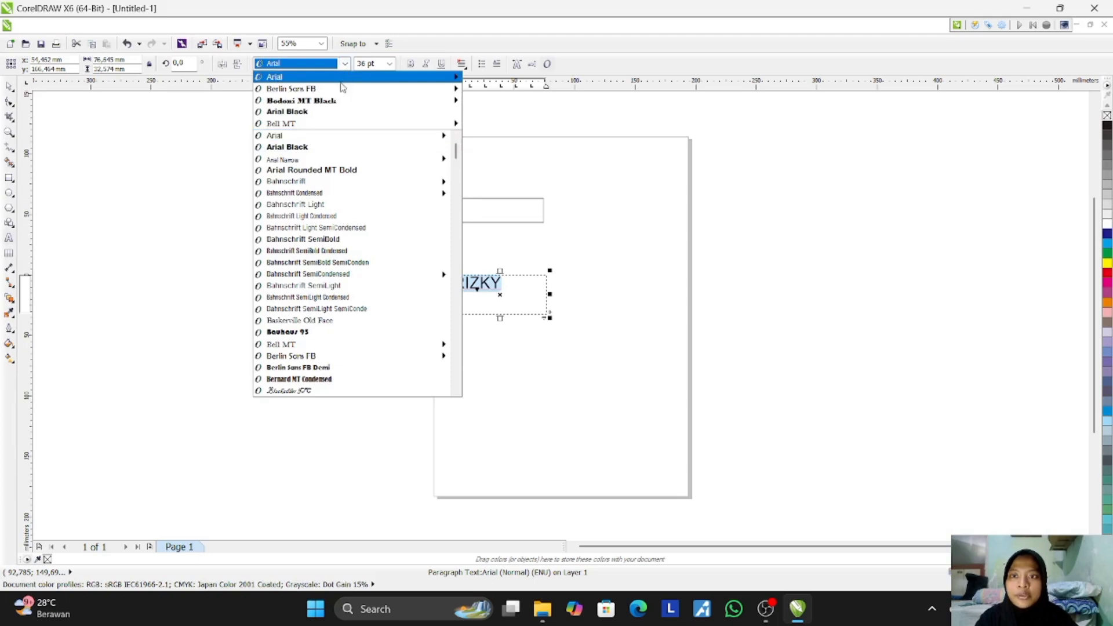
pyautogui.click(342, 89)
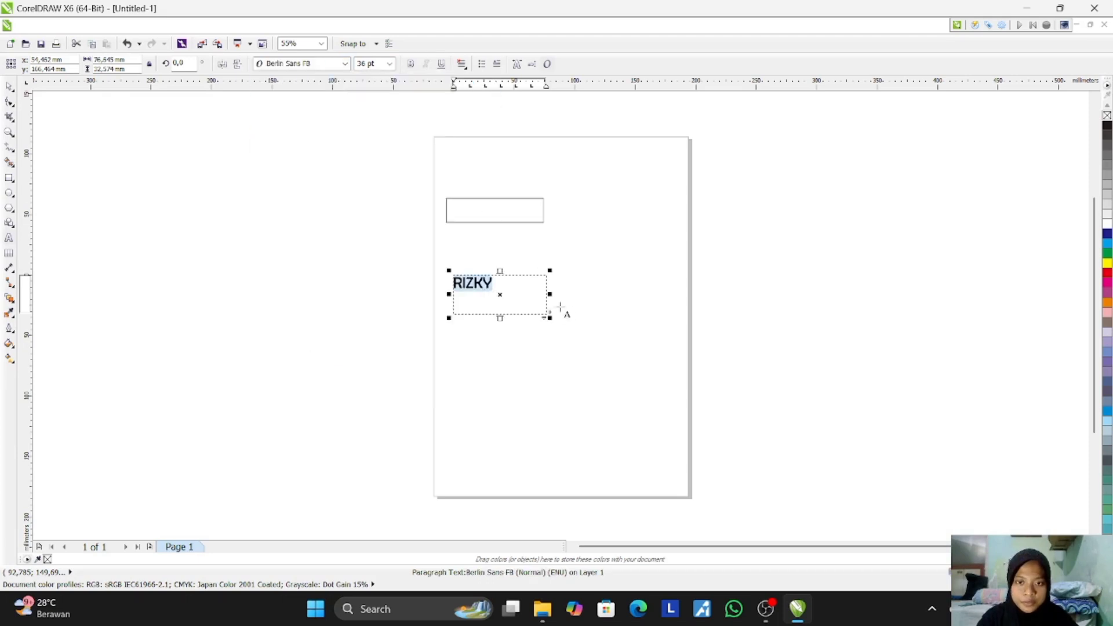
pyautogui.press('Escape')
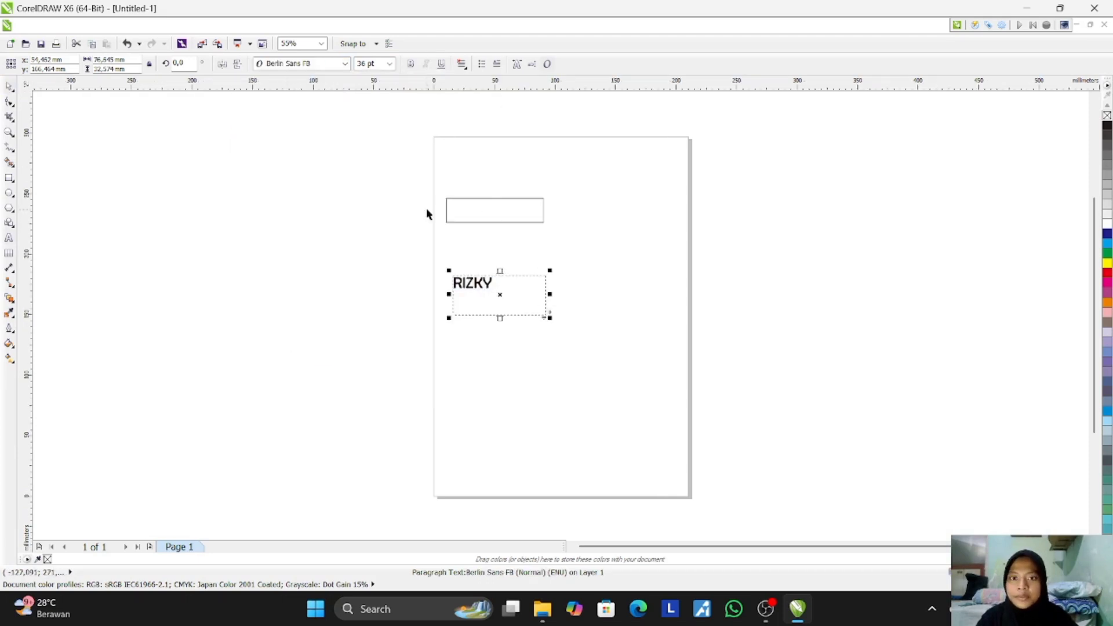
# Step: Convert the name text to curves and move it into the upper-left corner of the rectangle
pyautogui.rightClick(500, 286)
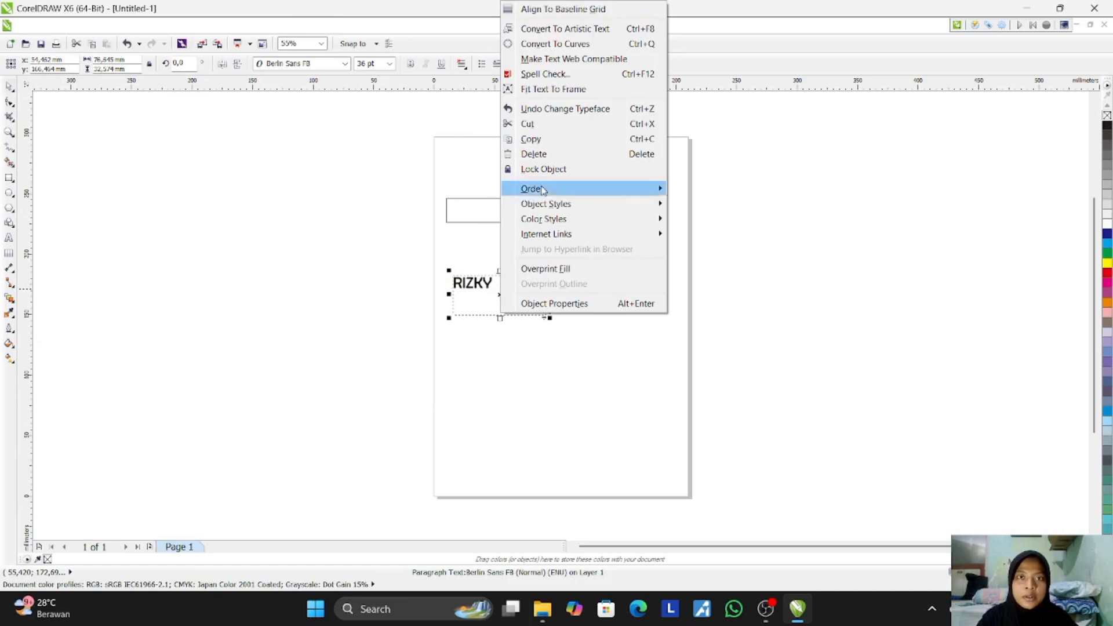
pyautogui.click(571, 46)
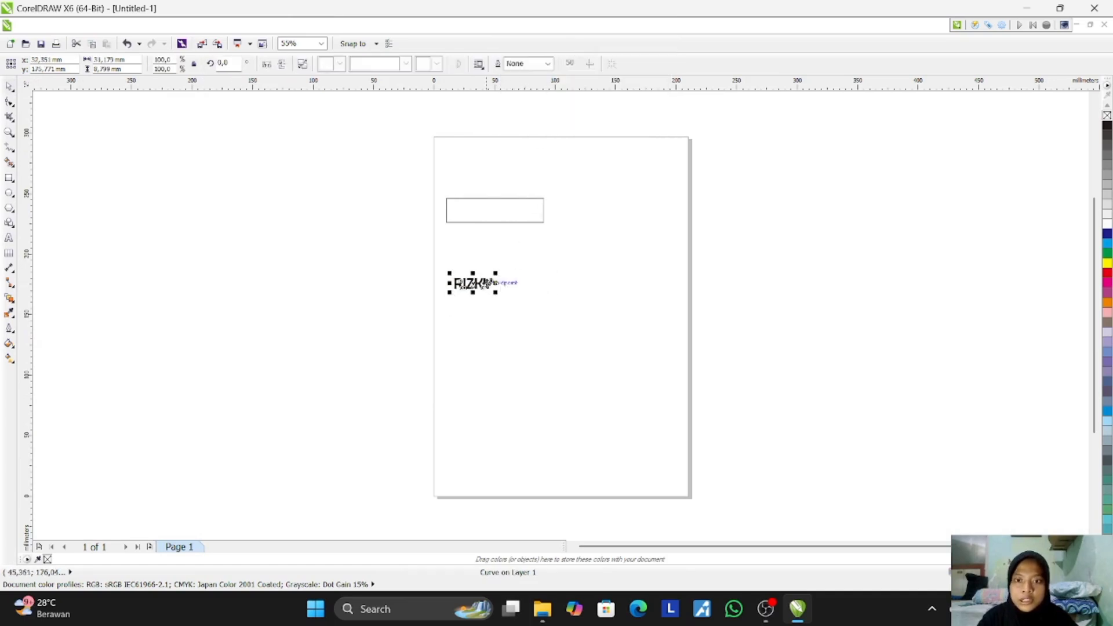
pyautogui.moveTo(471, 284); pyautogui.dragTo(449, 191)
pyautogui.scroll(7, 464, 205)
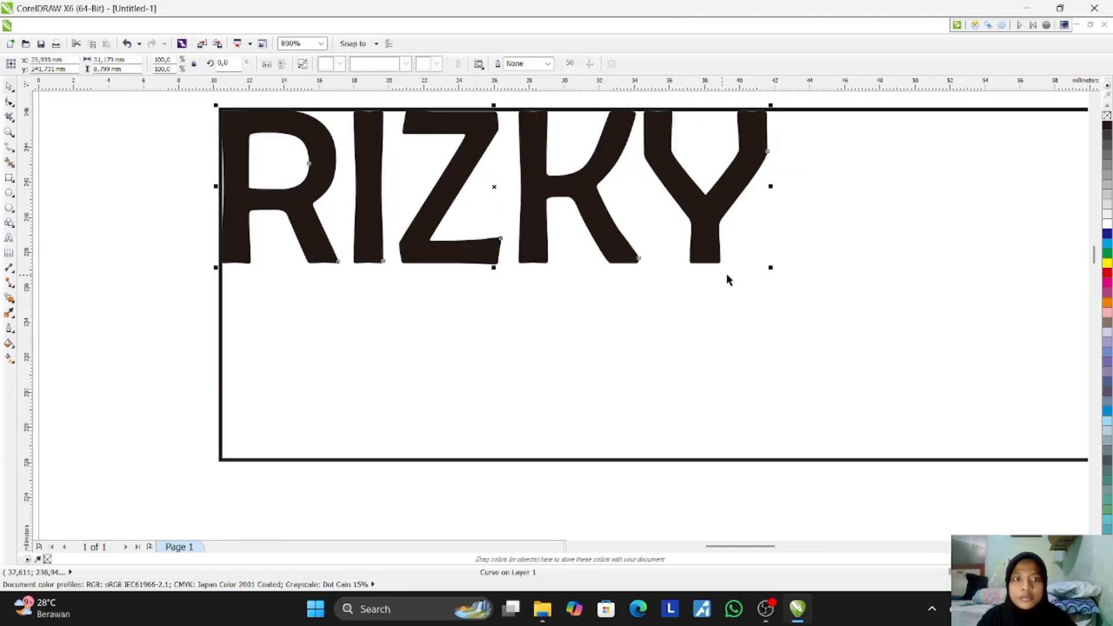
# Step: Enlarge the lettering proportionally to about 52 mm wide and align its top with the rectangle's upper edge
pyautogui.moveTo(771, 268); pyautogui.dragTo(1081, 344)
pyautogui.scroll(1, 1019, 360)
pyautogui.scroll(-2, 1020, 359)
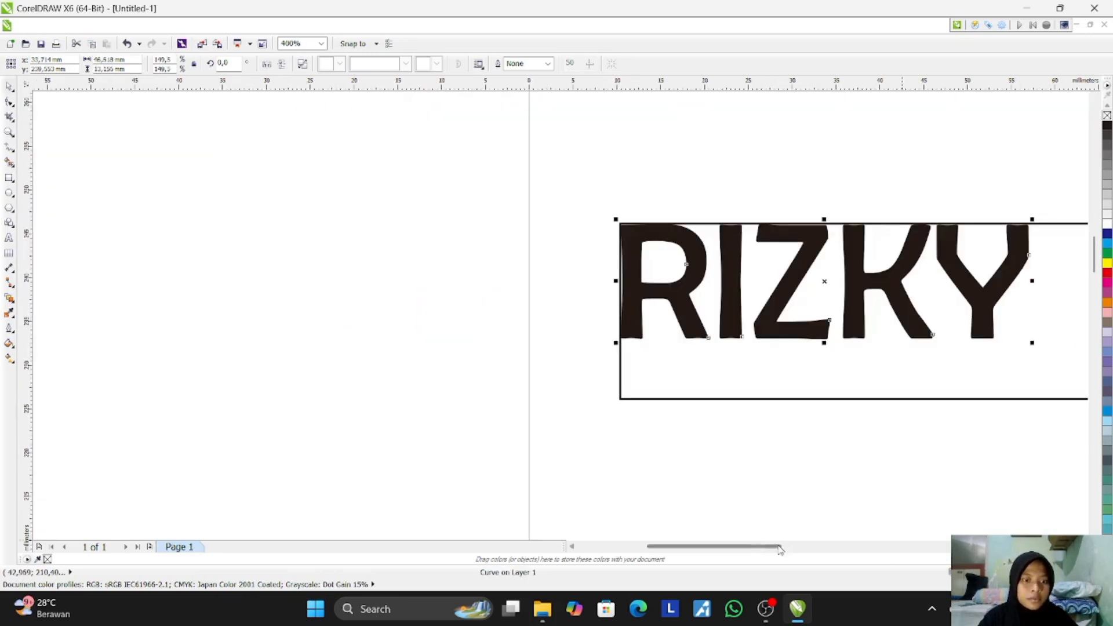
pyautogui.moveTo(713, 546); pyautogui.dragTo(755, 545)
pyautogui.moveTo(712, 343); pyautogui.dragTo(757, 356)
pyautogui.click(788, 439)
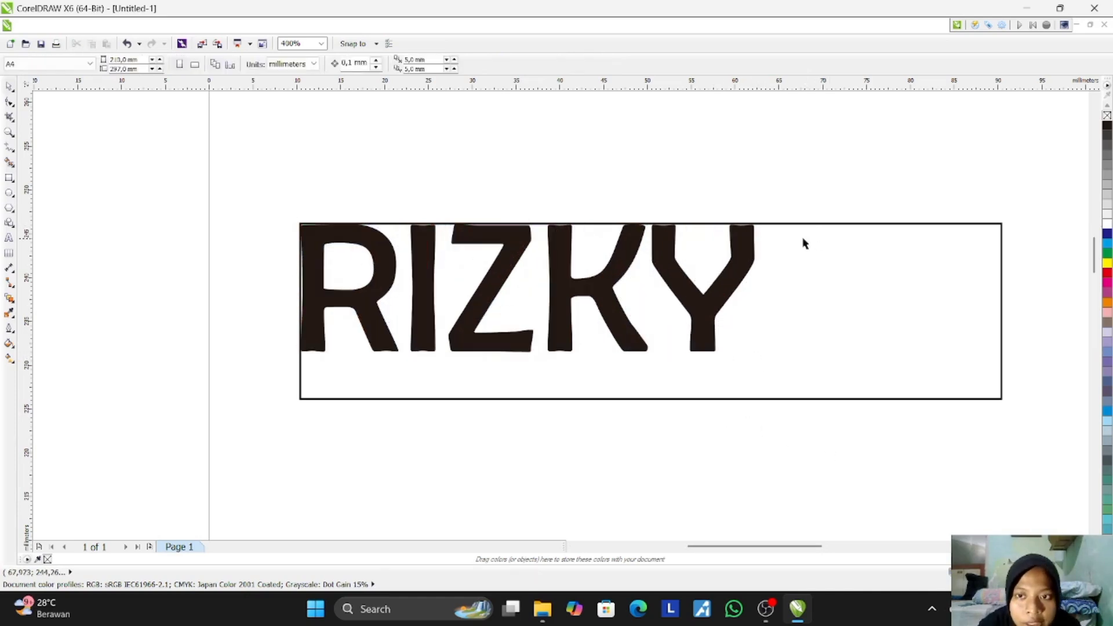
pyautogui.click(747, 252)
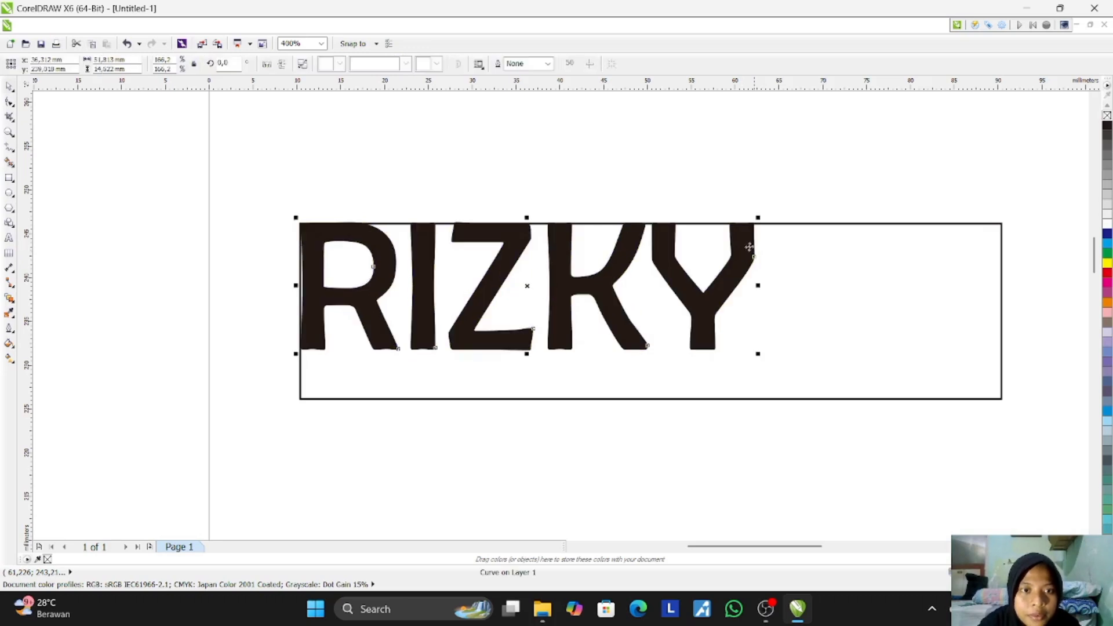
# Step: Convert the 80 by 20 mm rectangle to curves
pyautogui.click(808, 224)
pyautogui.rightClick(805, 224)
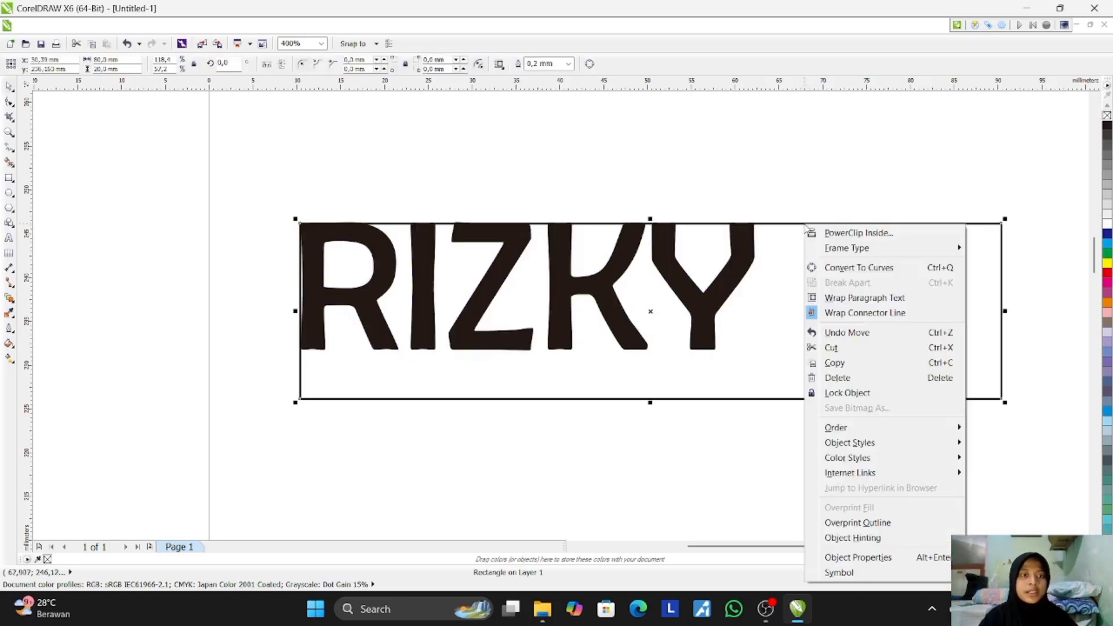
pyautogui.click(824, 265)
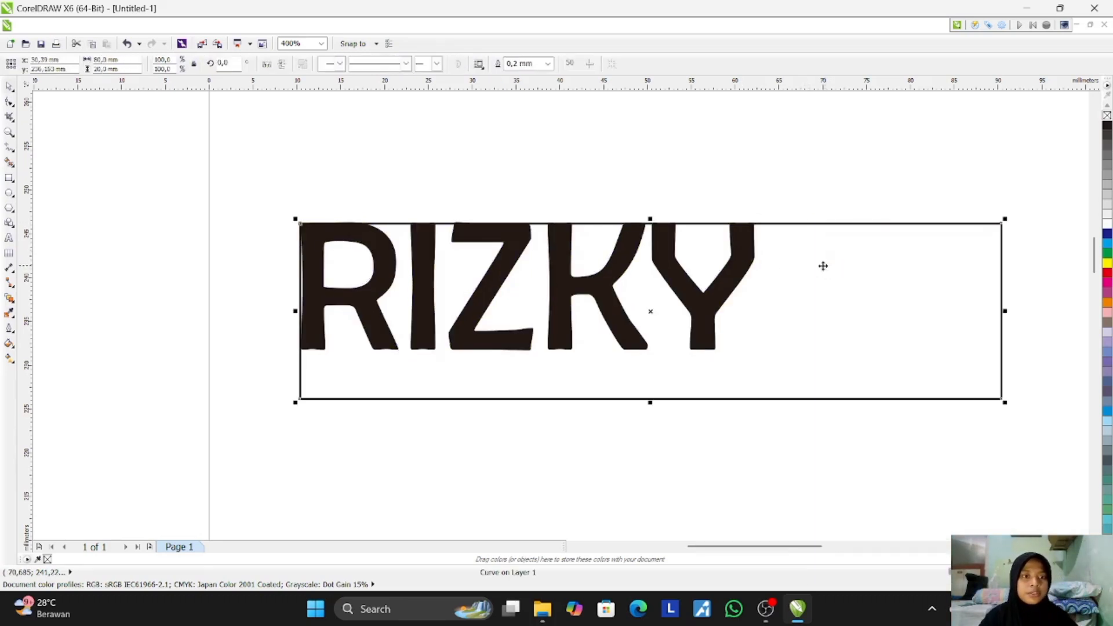
# Step: Place a horizontal guideline just above the letters' bottom edge and a vertical guideline at about 65 mm, right of the last letter
pyautogui.click(9, 103)
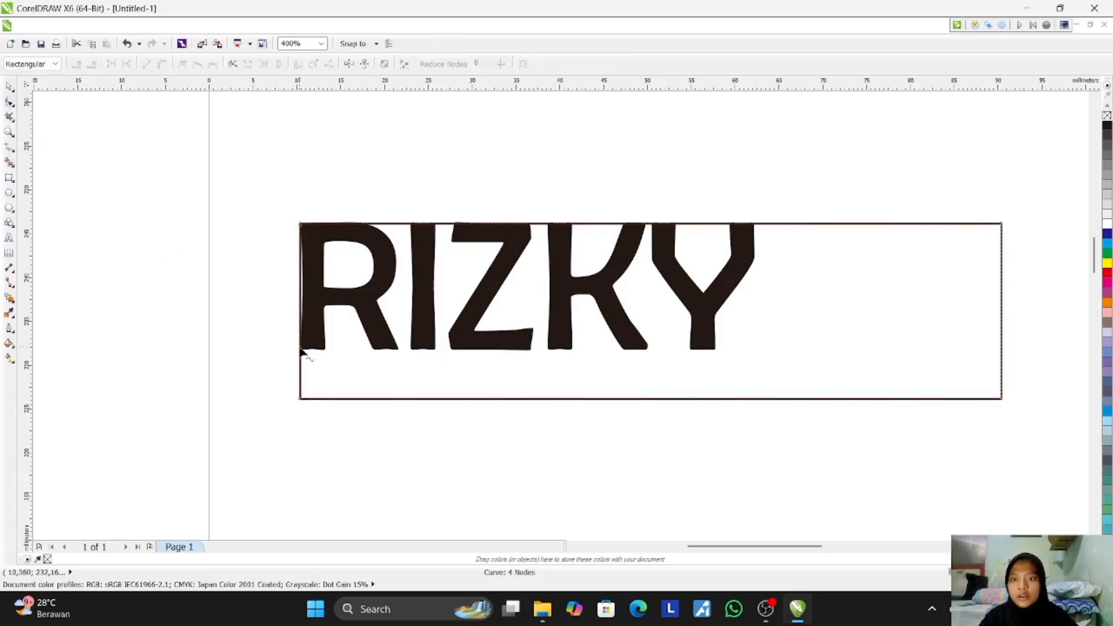
pyautogui.moveTo(417, 88); pyautogui.dragTo(450, 349)
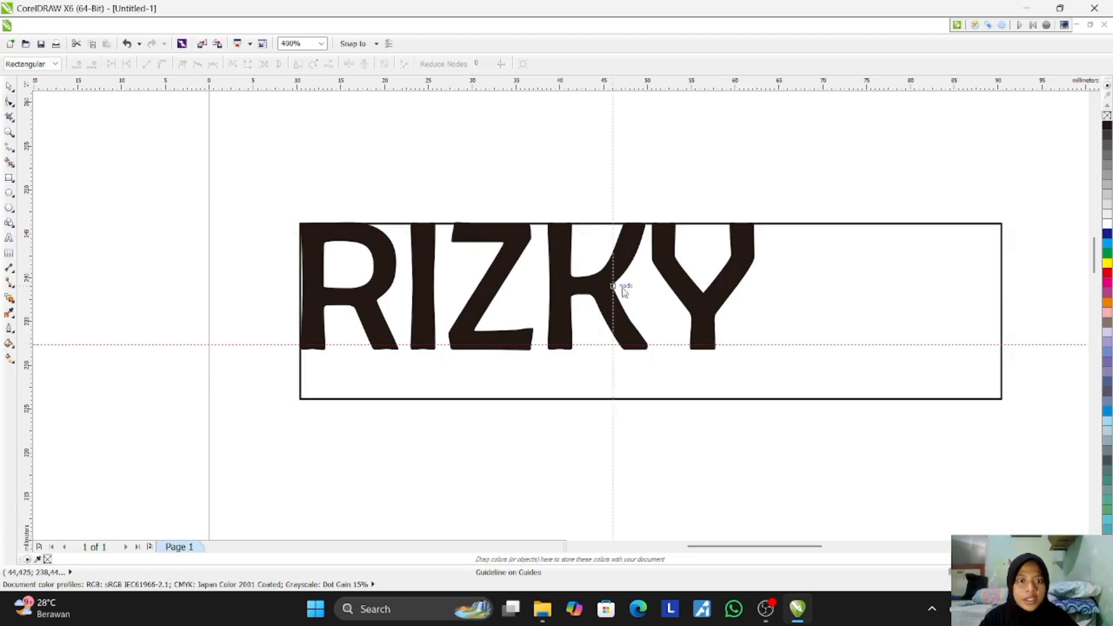
pyautogui.moveTo(782, 240); pyautogui.dragTo(780, 229)
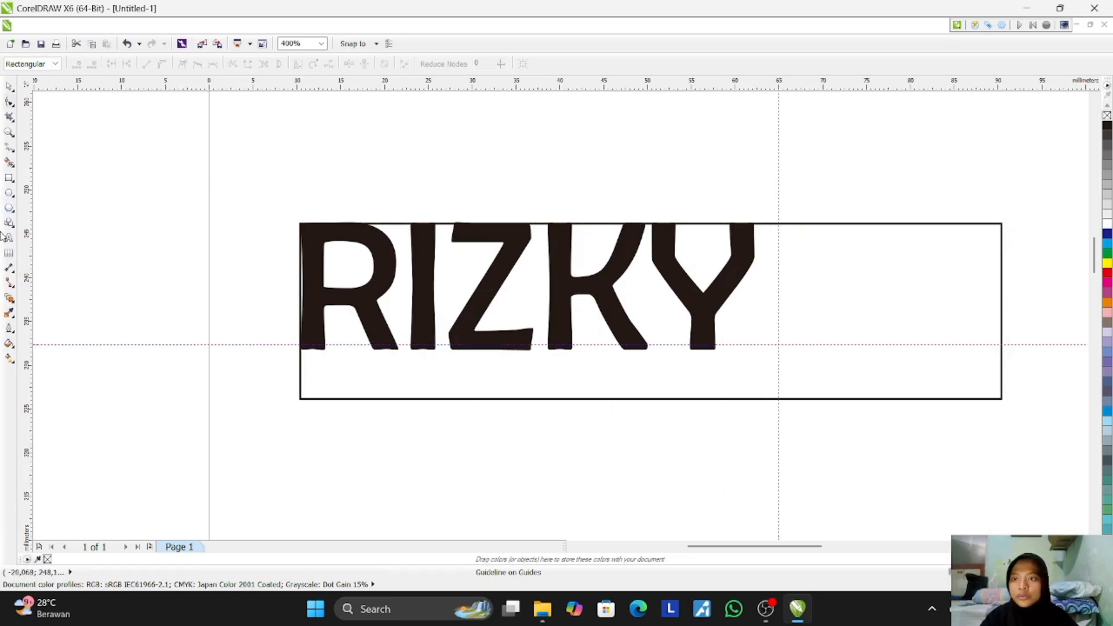
# Step: Add a node on the rectangle's left edge where the horizontal guideline crosses it
pyautogui.scroll(2, 296, 344)
pyautogui.click(298, 334)
pyautogui.rightClick(298, 329)
pyautogui.click(316, 335)
pyautogui.scroll(-3, 765, 349)
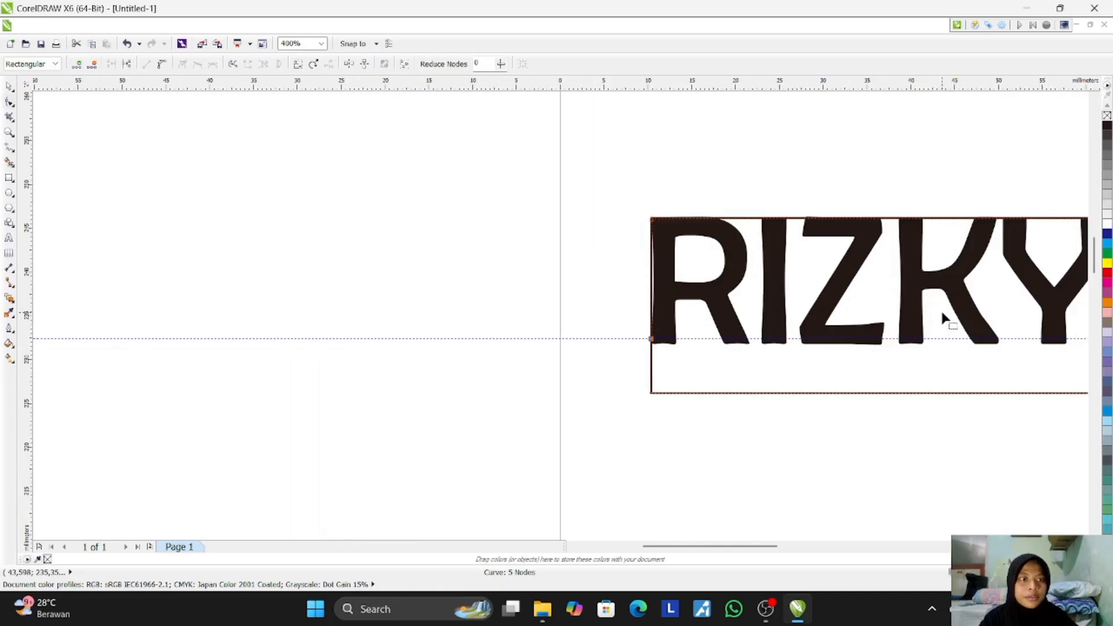
# Step: Add a node on the rectangle's top edge where the vertical guideline crosses it
pyautogui.scroll(4, 1041, 275)
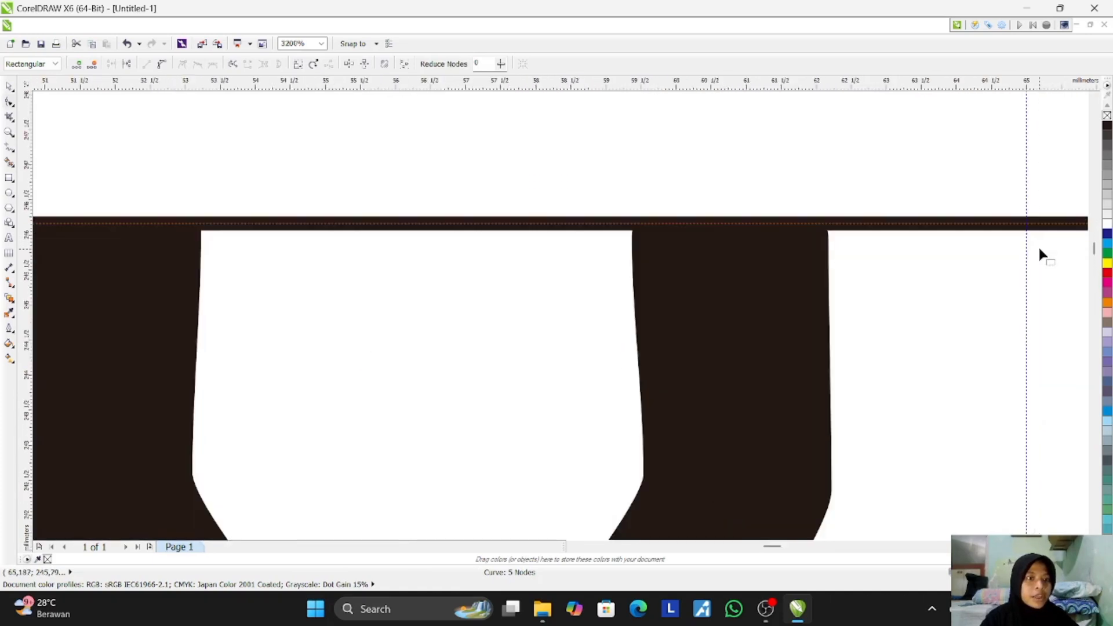
pyautogui.click(1029, 225)
pyautogui.rightClick(1029, 224)
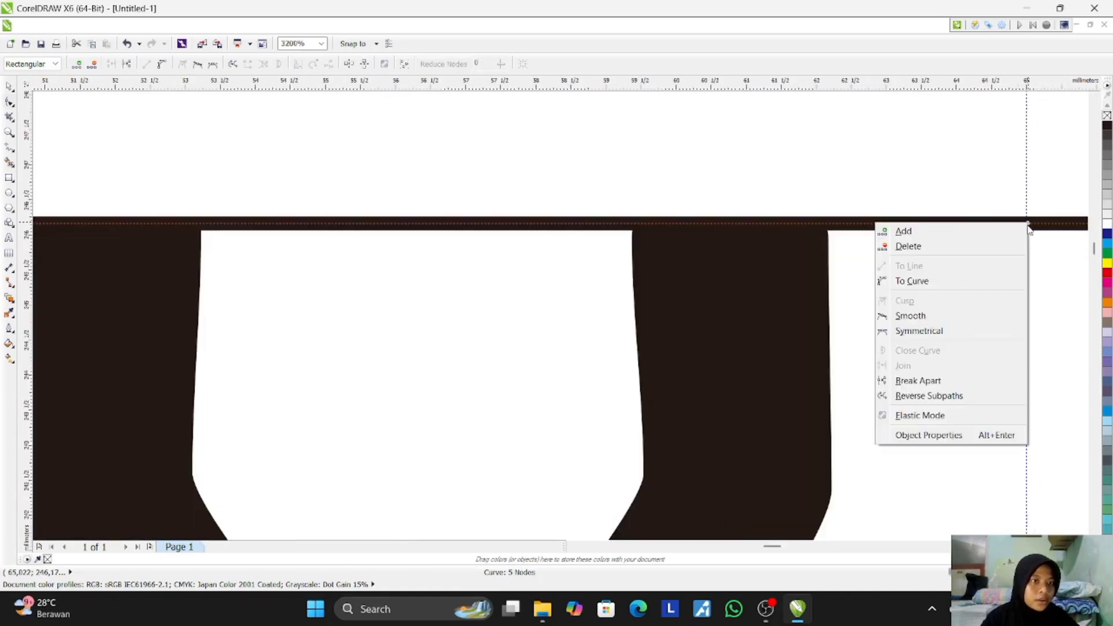
pyautogui.click(996, 232)
pyautogui.scroll(1, 998, 357)
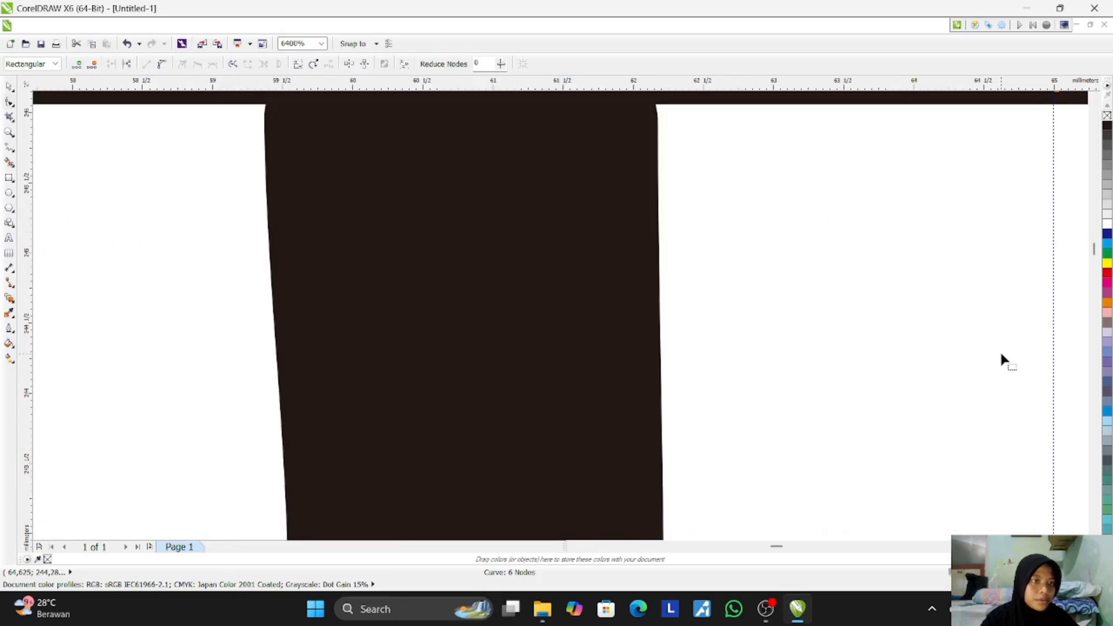
# Step: Move the rectangle's upper-left corner node to the intersection of the two guidelines, forming a stepped outline beneath the letters
pyautogui.scroll(-1, 1067, 276)
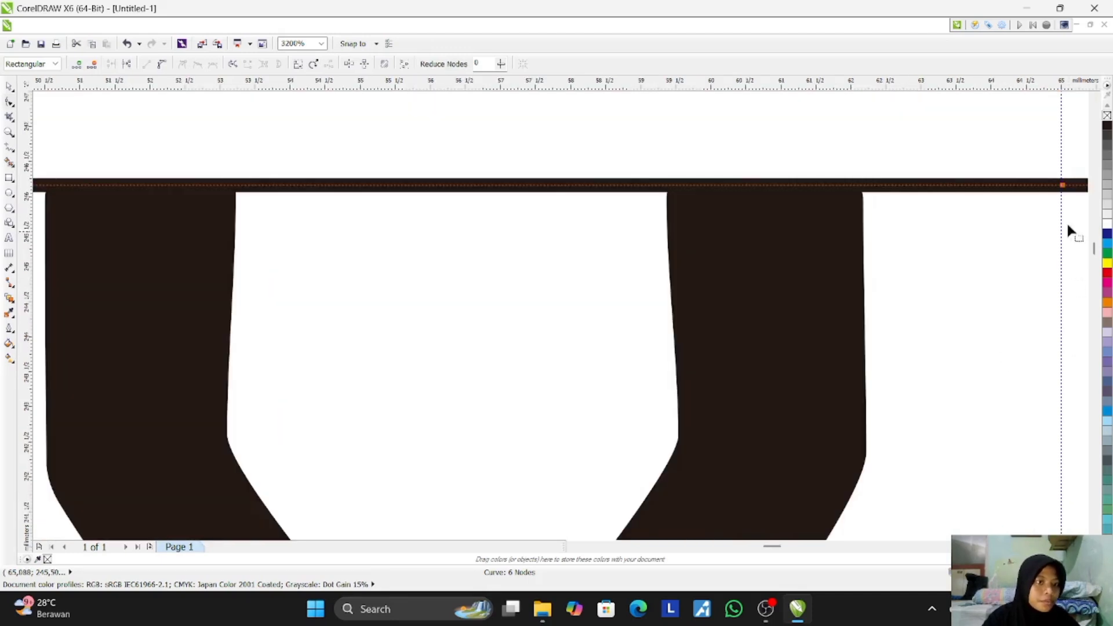
pyautogui.scroll(-3, 317, 336)
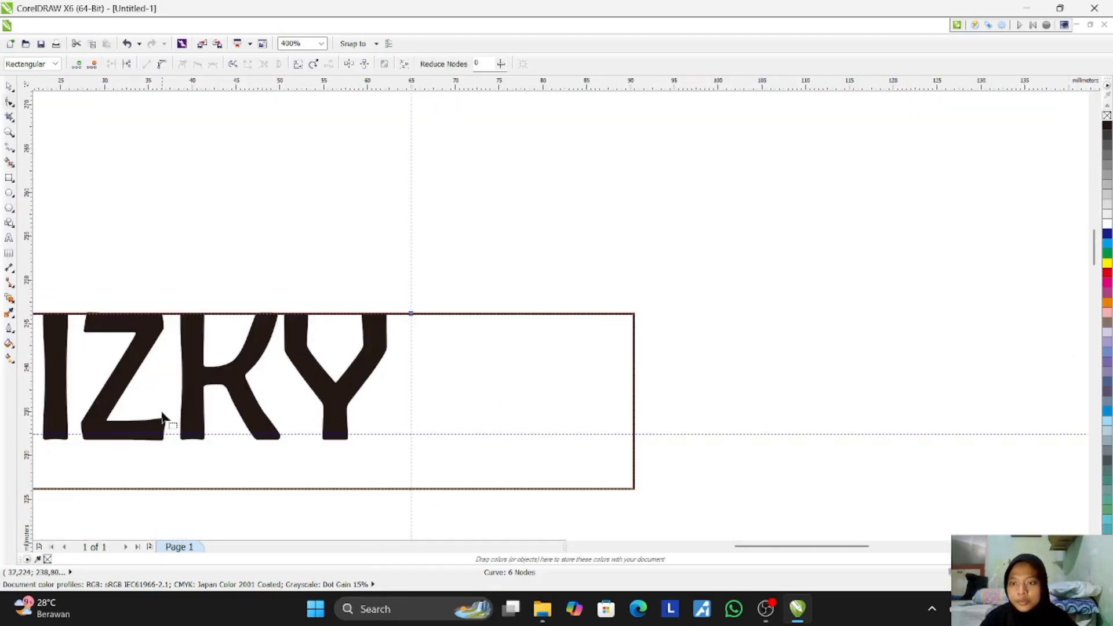
pyautogui.moveTo(735, 548); pyautogui.dragTo(681, 547)
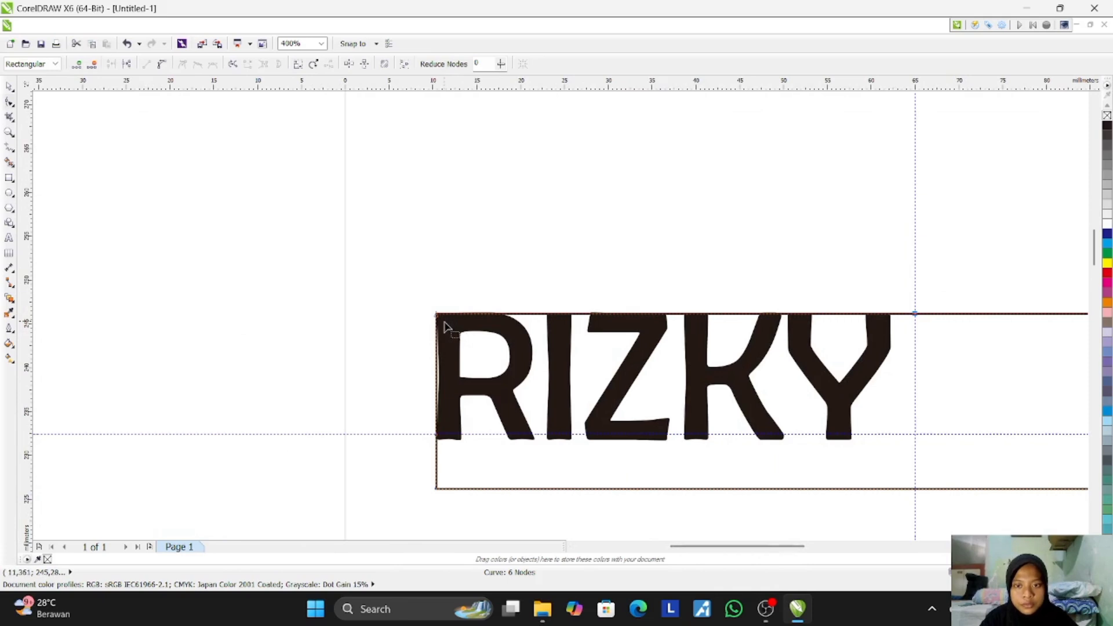
pyautogui.moveTo(439, 316); pyautogui.dragTo(916, 439)
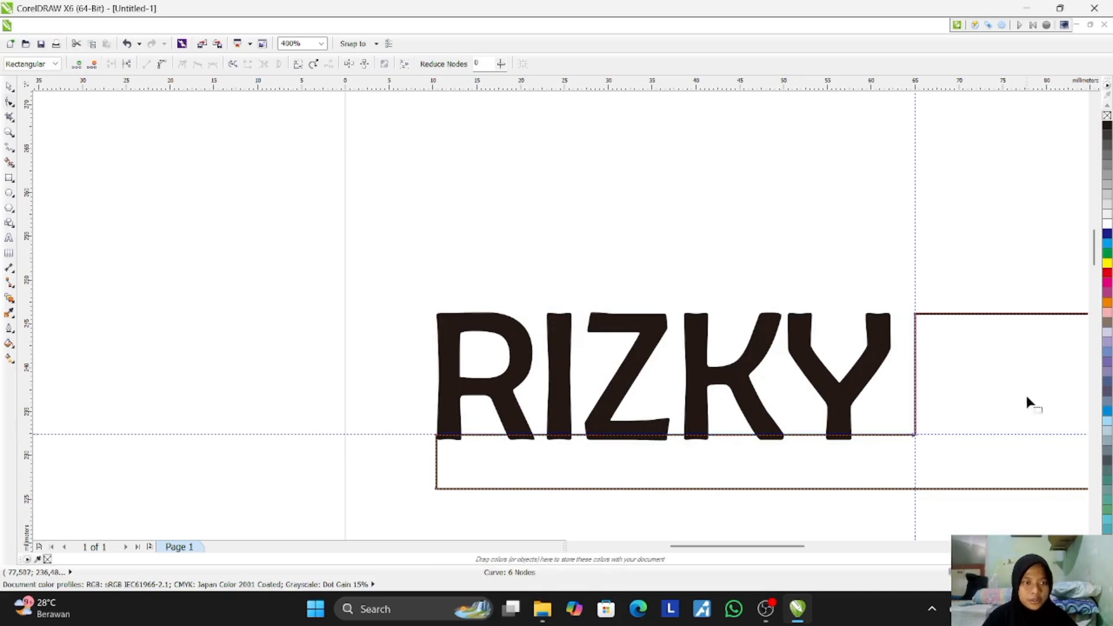
# Step: Add a node near the middle of the outline's right edge and pull it outward about 12 mm to form a point
pyautogui.scroll(-2, 976, 383)
pyautogui.scroll(2, 1025, 386)
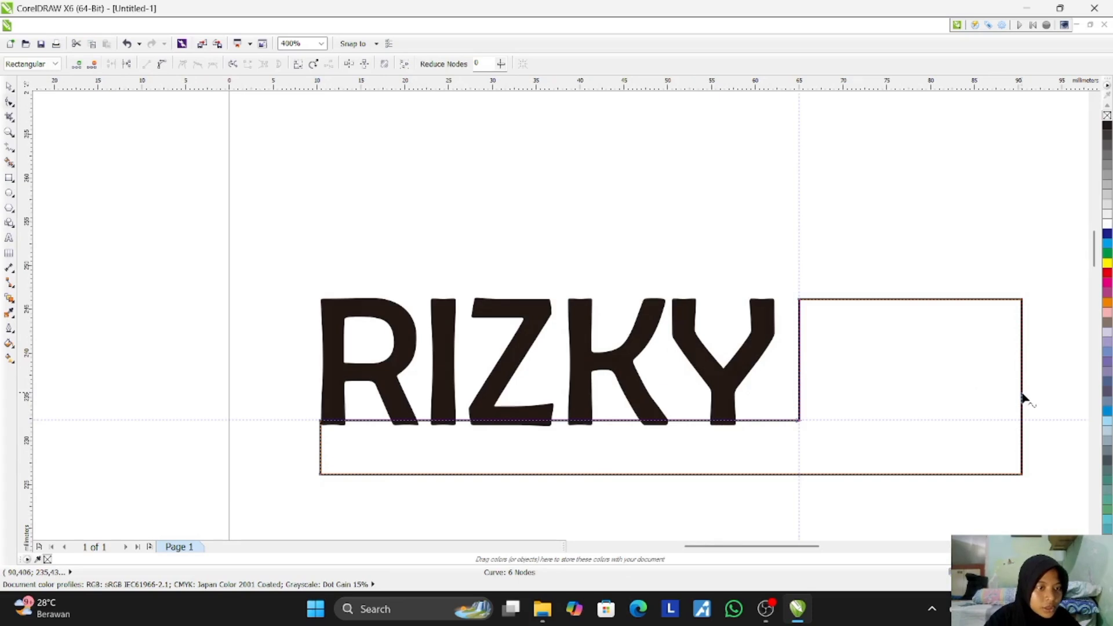
pyautogui.click(1022, 393)
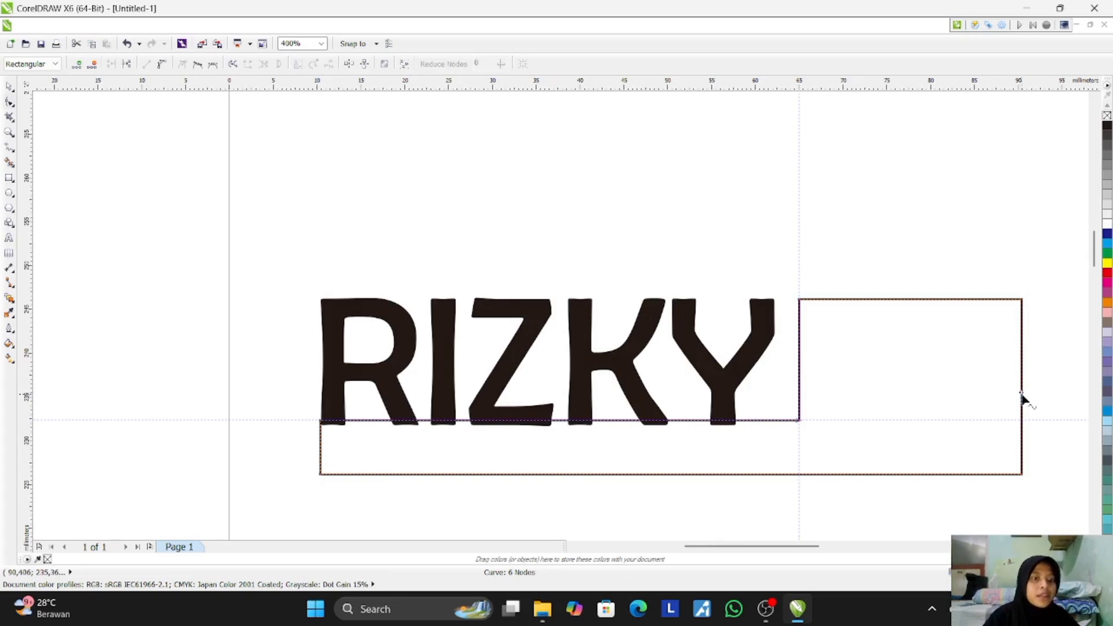
pyautogui.rightClick(1023, 395)
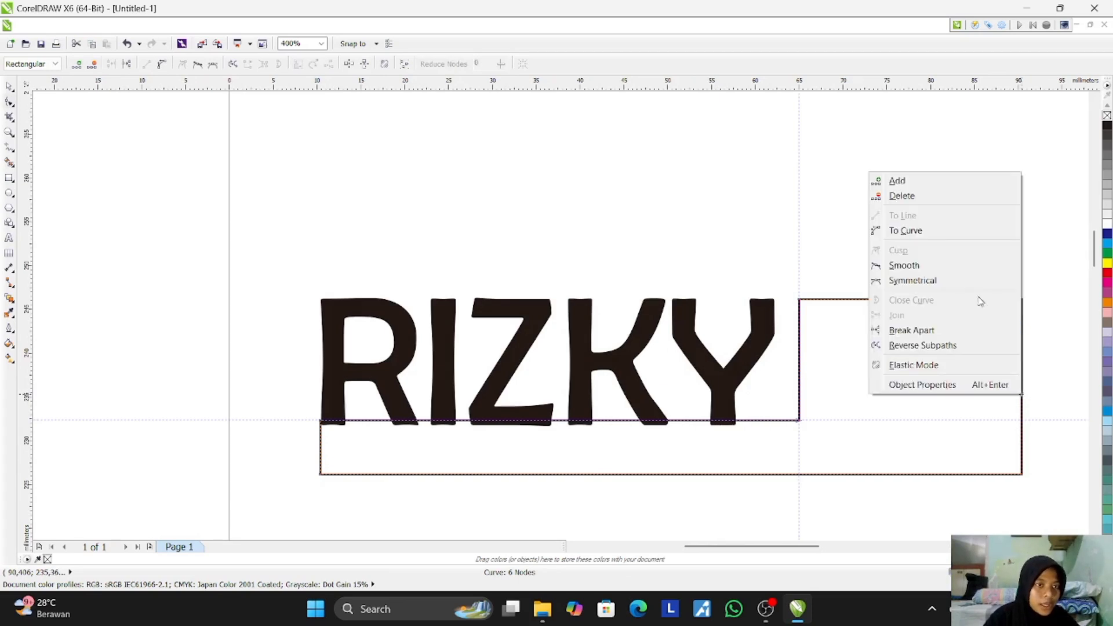
pyautogui.click(899, 189)
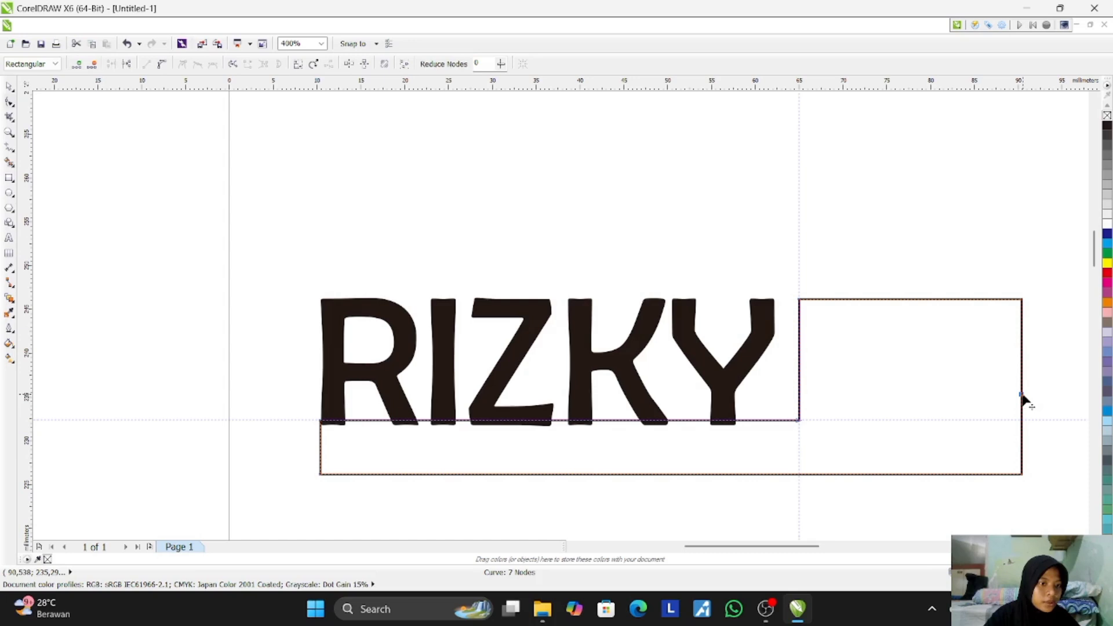
pyautogui.moveTo(1023, 396); pyautogui.dragTo(998, 397)
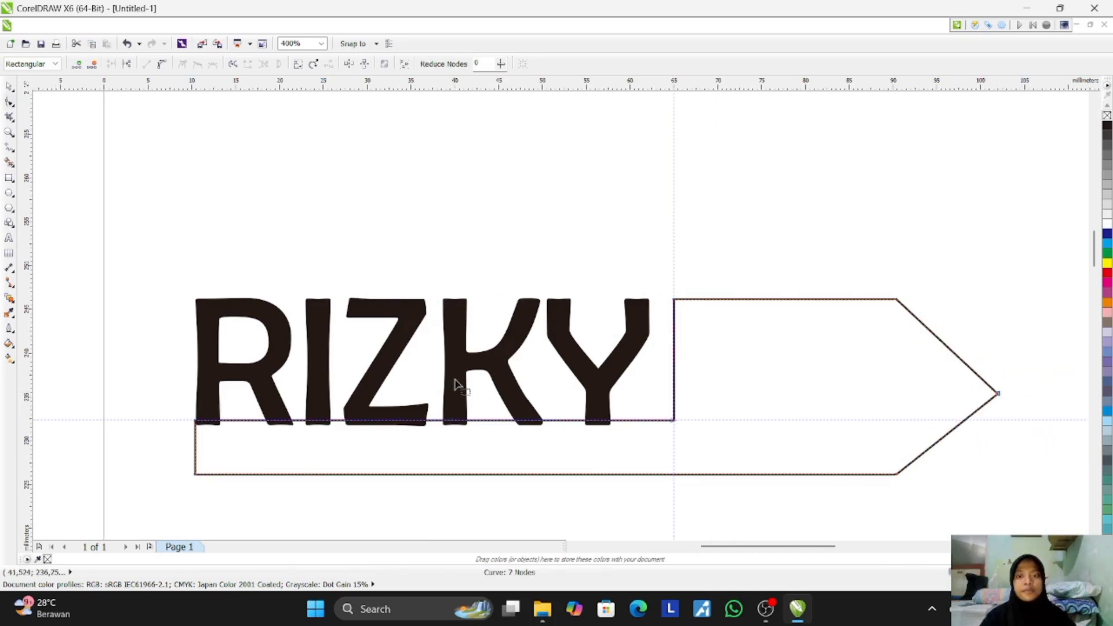
# Step: Weld the curve-converted letters and the stepped, pointed base outline into a single shape
pyautogui.click(9, 87)
pyautogui.moveTo(143, 270); pyautogui.dragTo(1036, 497)
pyautogui.click(152, 27)
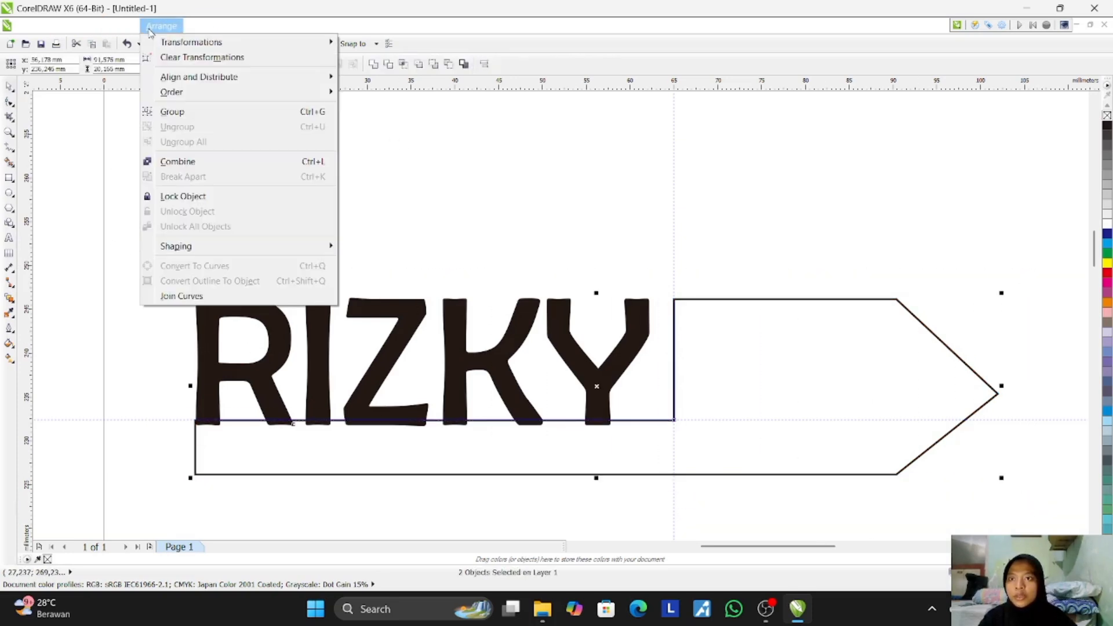
pyautogui.moveTo(209, 246)
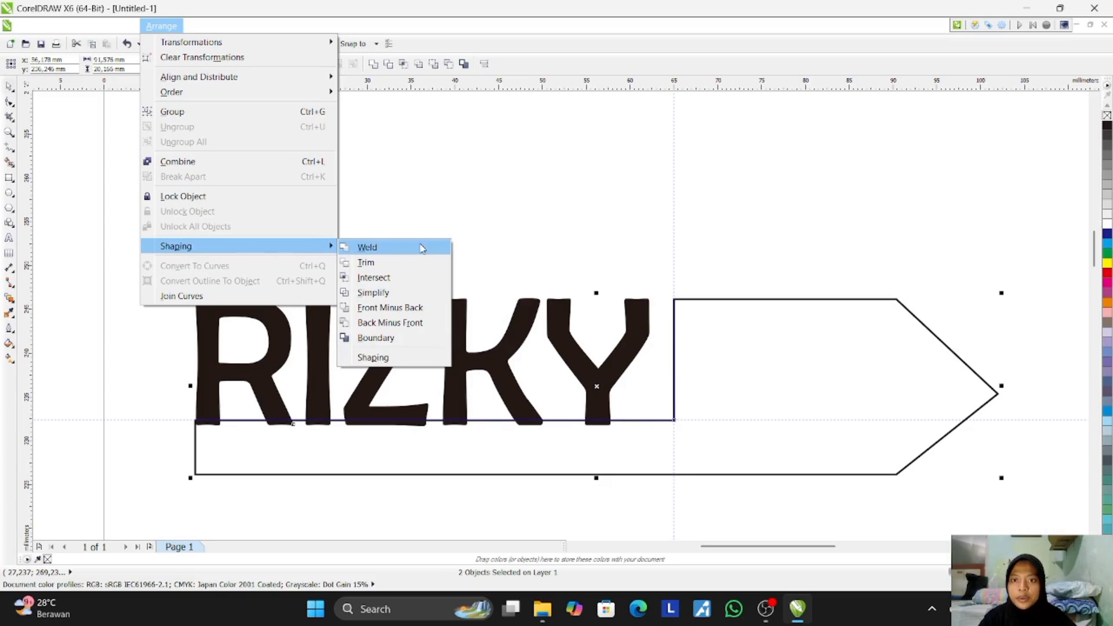
pyautogui.click(423, 247)
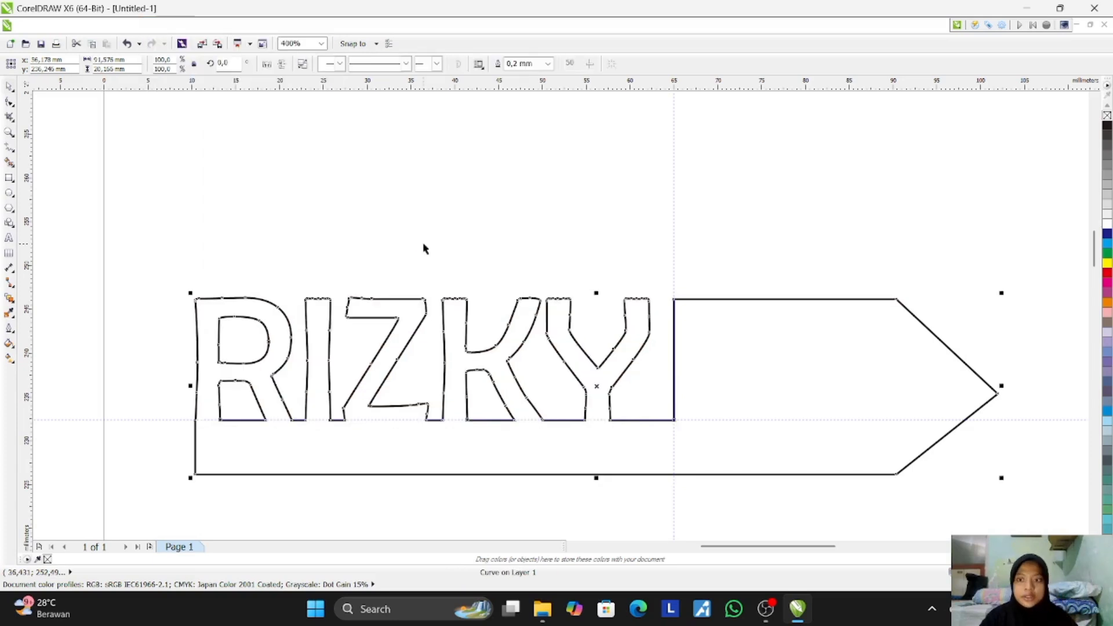
pyautogui.click(570, 256)
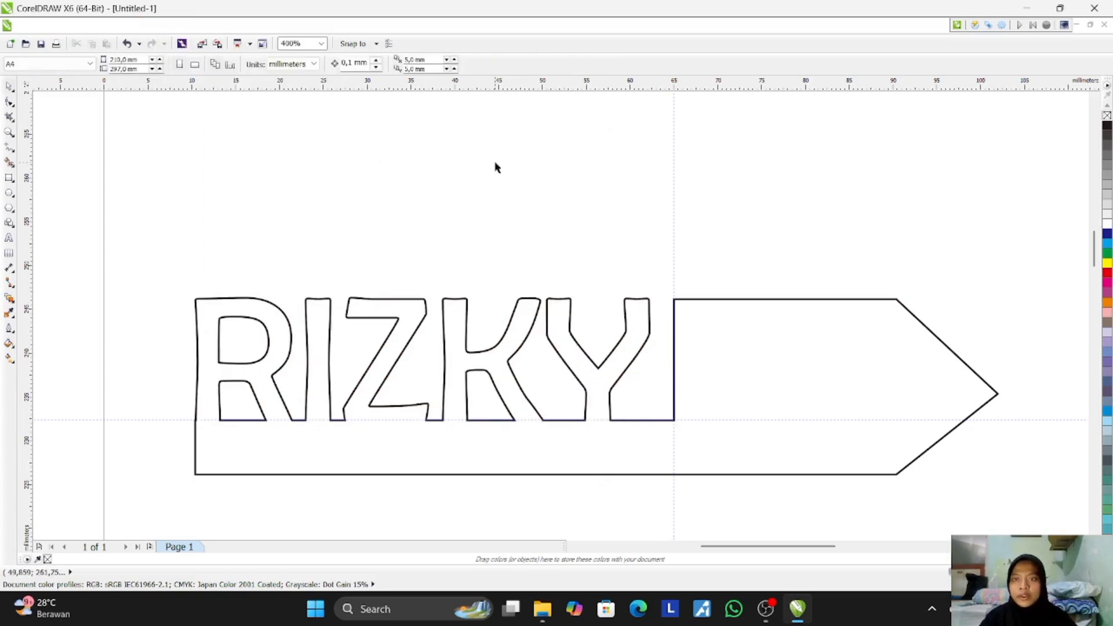
# Step: Draw a circle about 10 mm in diameter inside the base shape near its pointed end
pyautogui.click(9, 192)
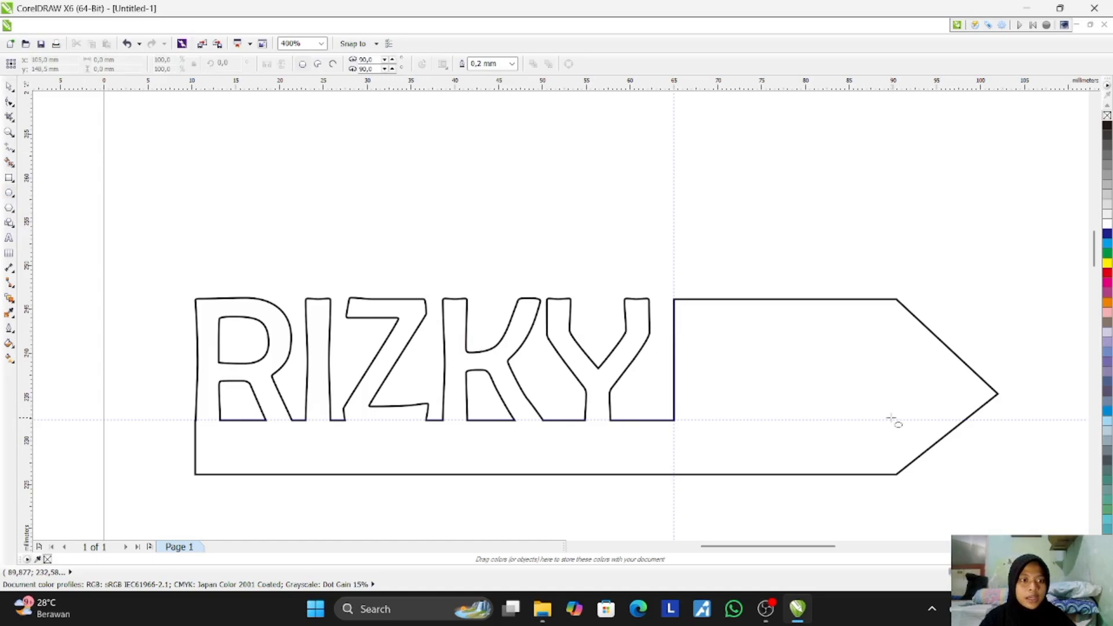
pyautogui.moveTo(894, 429); pyautogui.dragTo(806, 343)
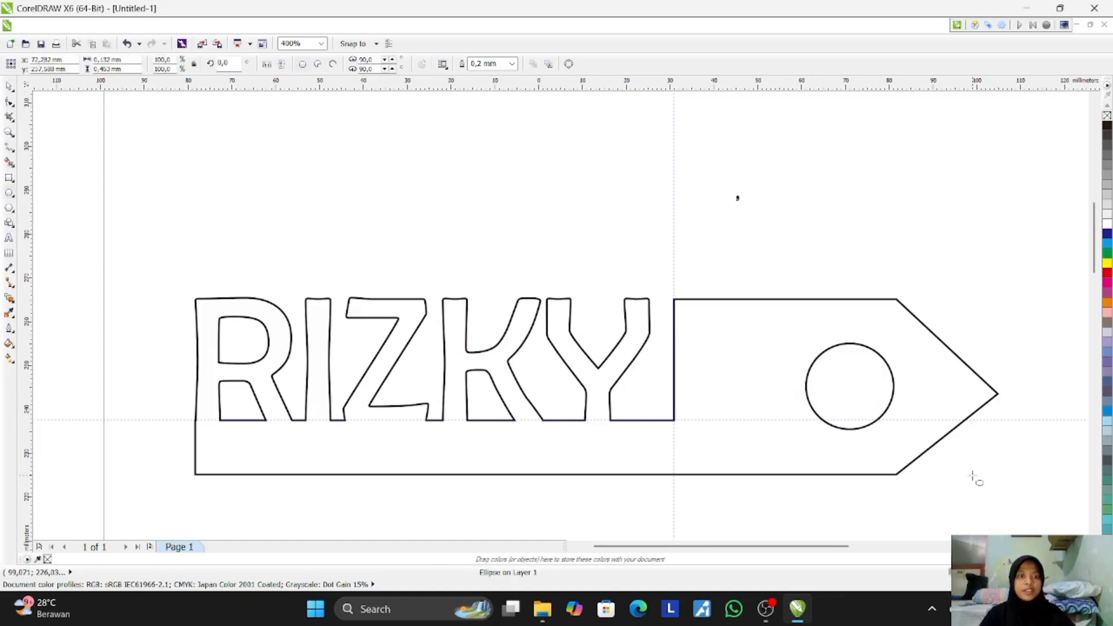
pyautogui.scroll(-1, 973, 466)
pyautogui.scroll(1, 977, 524)
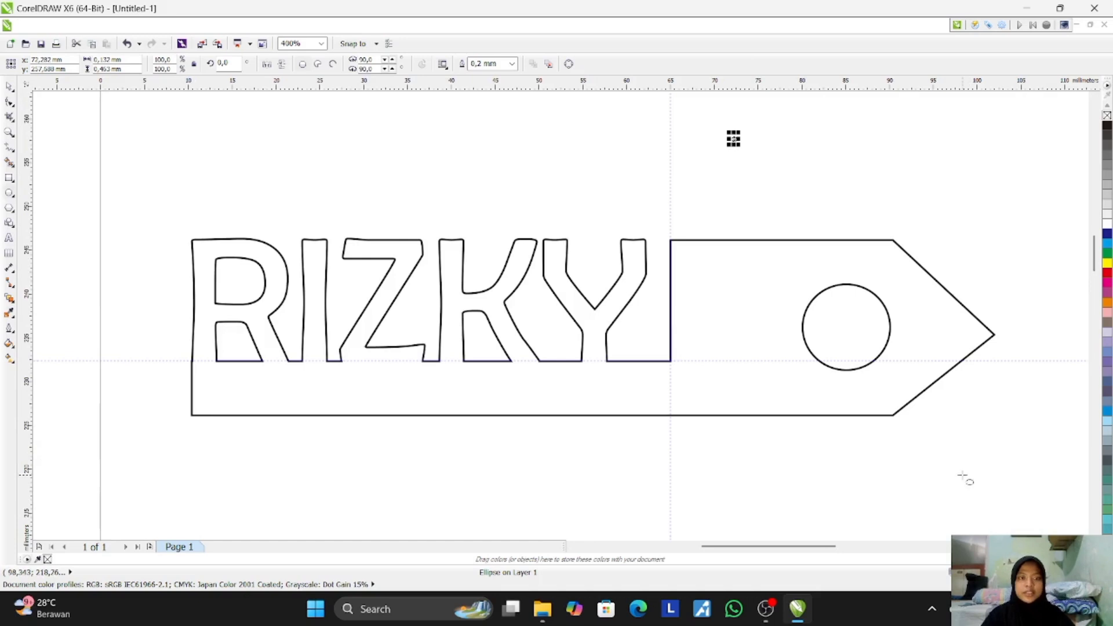
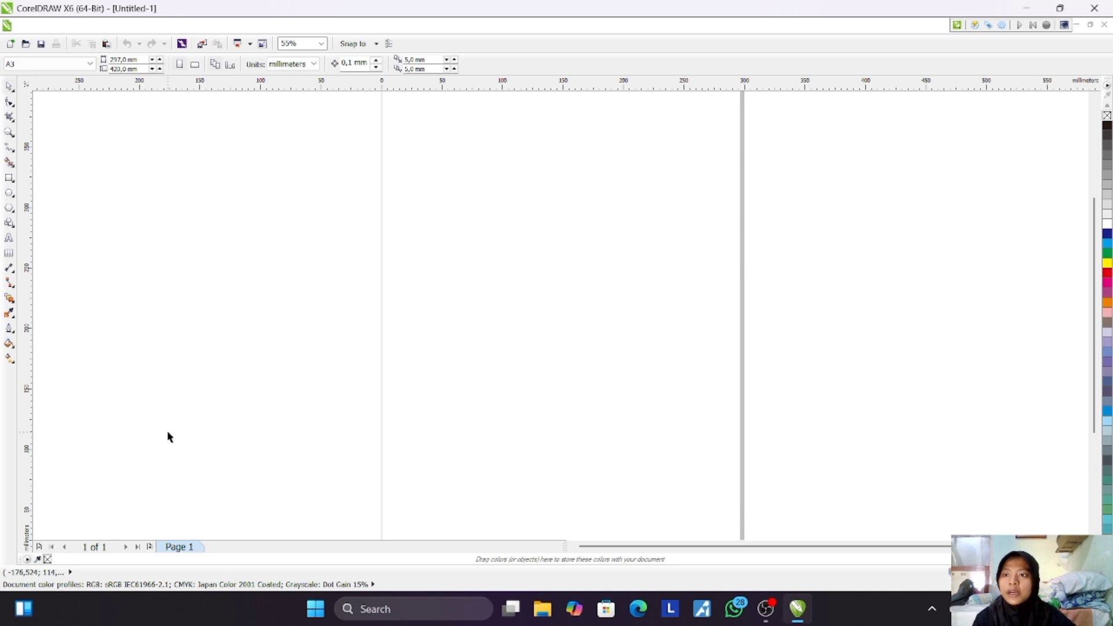
# Step: Draw a rectangle near the page's upper-left corner and size it to 80 mm wide and 36 mm high
pyautogui.click(9, 178)
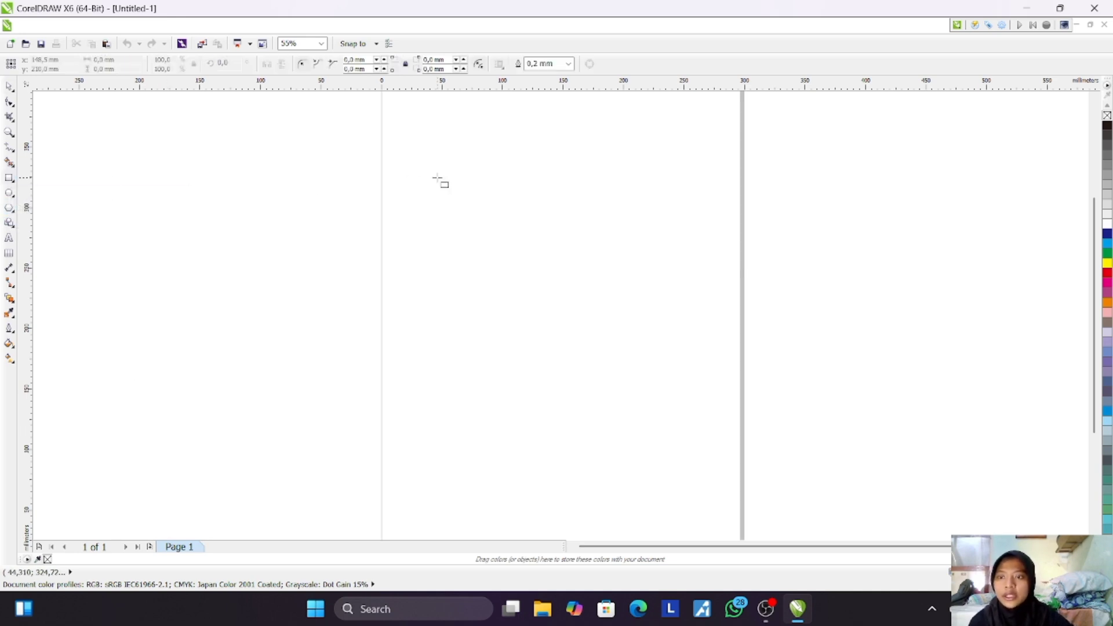
pyautogui.moveTo(419, 125); pyautogui.dragTo(500, 177)
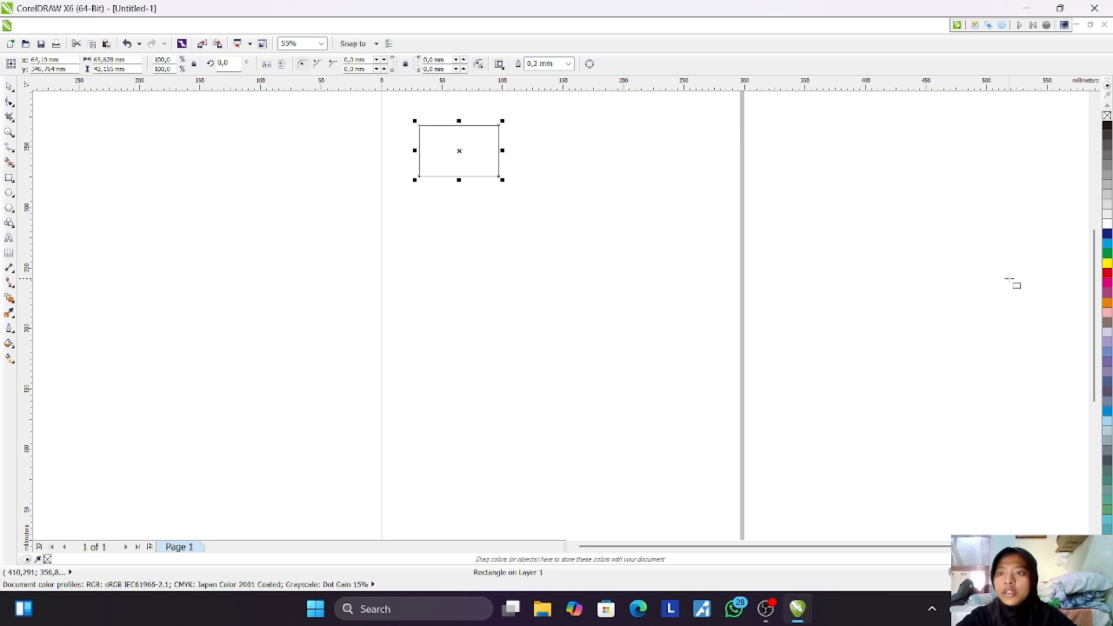
pyautogui.click(141, 58)
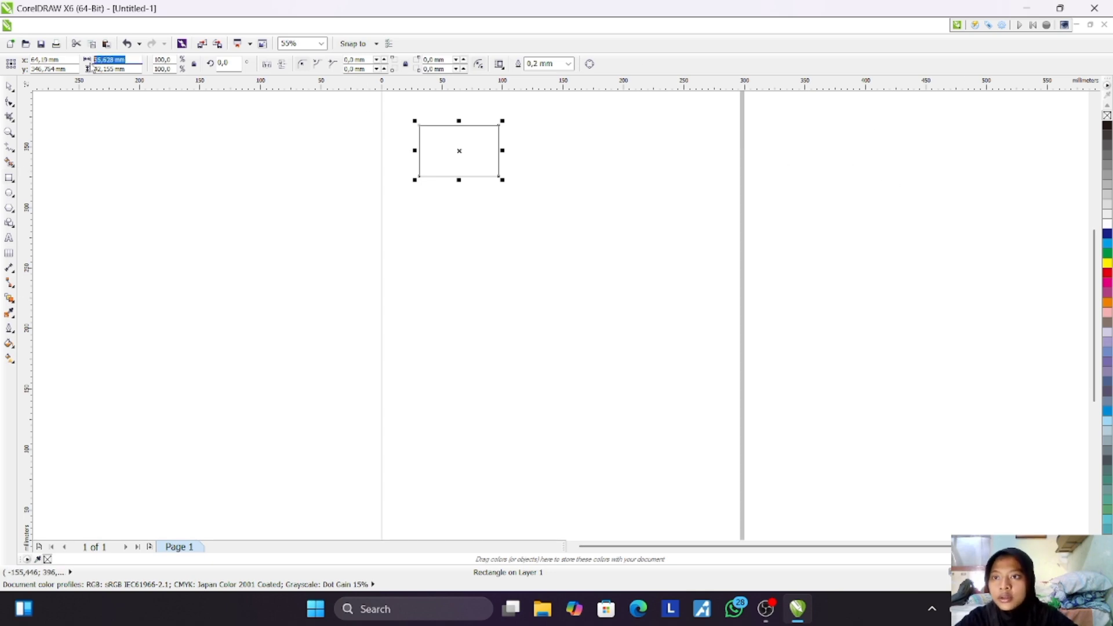
pyautogui.write('8')
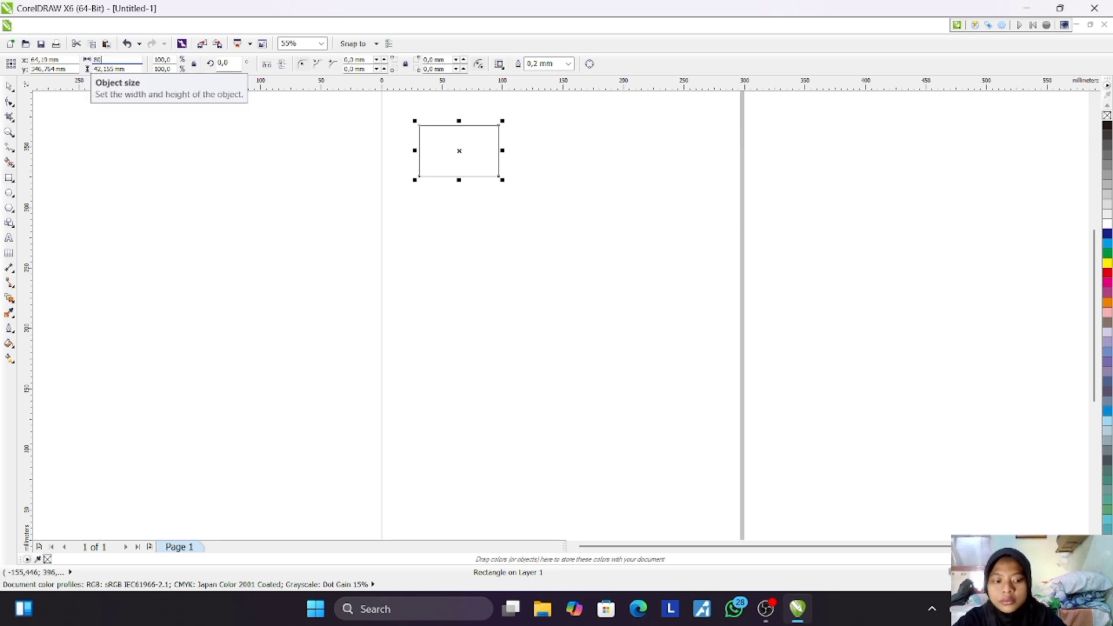
pyautogui.doubleClick(129, 59)
pyautogui.write('80')
pyautogui.press('Tab')
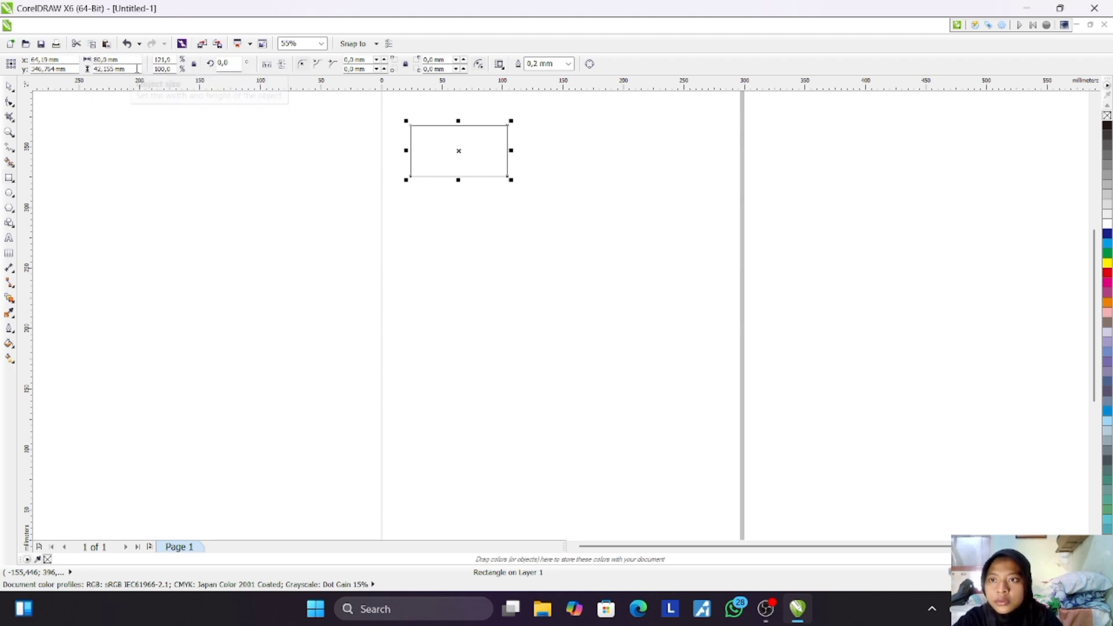
pyautogui.press('Escape')
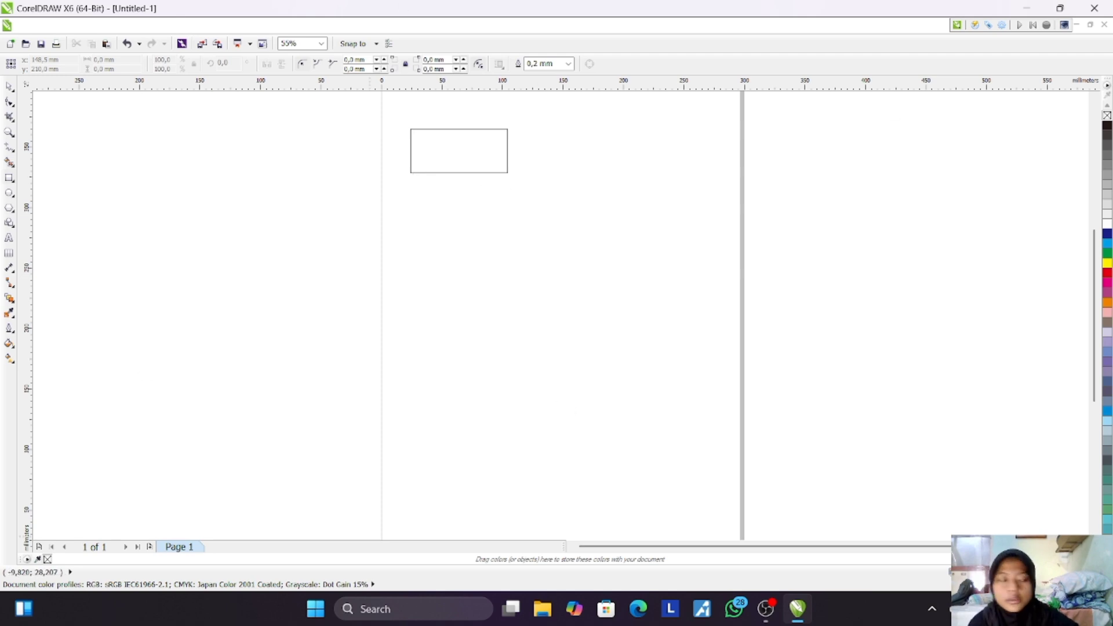
# Step: Draw a second rectangle over the 80 mm one and size it to 71,25 mm wide and 24,25 mm high
pyautogui.click(9, 179)
pyautogui.moveTo(399, 117); pyautogui.dragTo(525, 200)
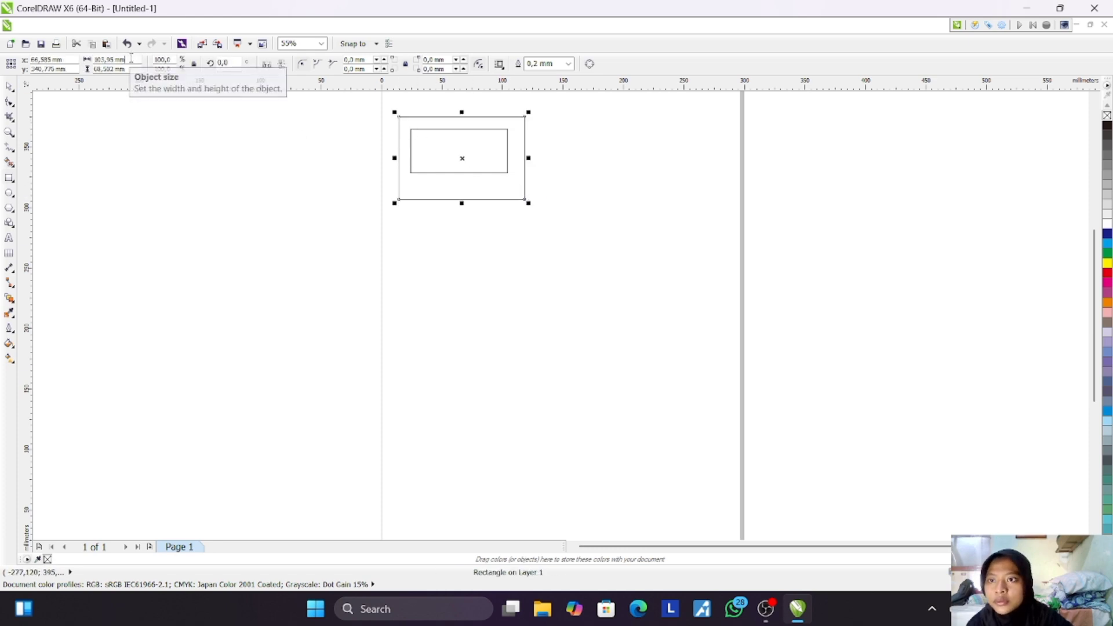
pyautogui.click(103, 63)
pyautogui.write('7')
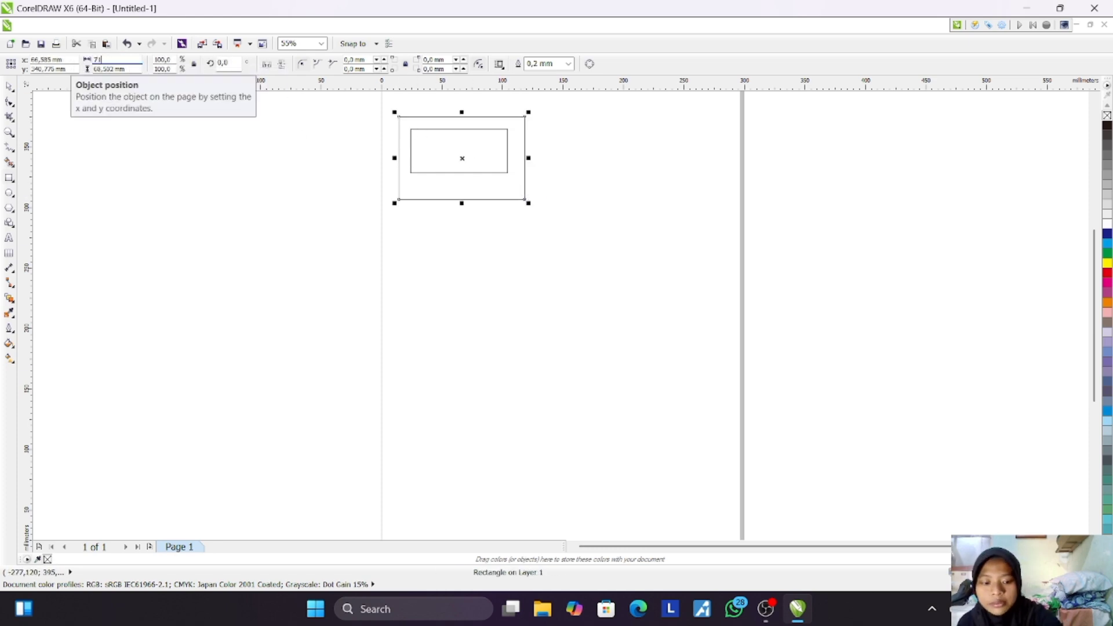
pyautogui.write('1,25')
pyautogui.press('Return')
pyautogui.click(113, 68)
pyautogui.write('2')
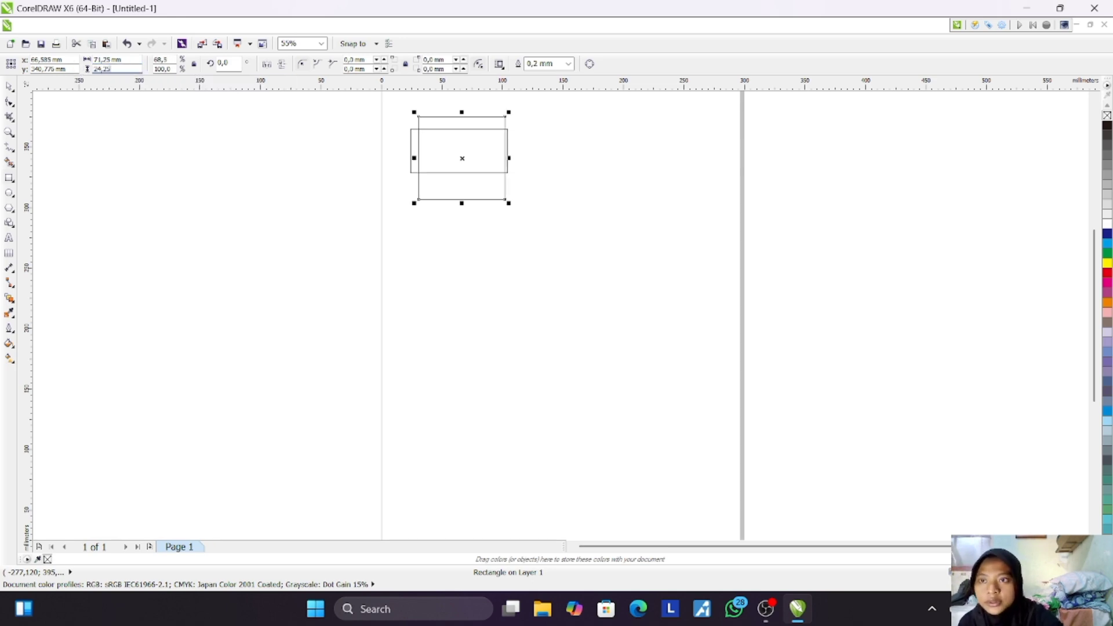
pyautogui.write('4,25')
pyautogui.press('Return')
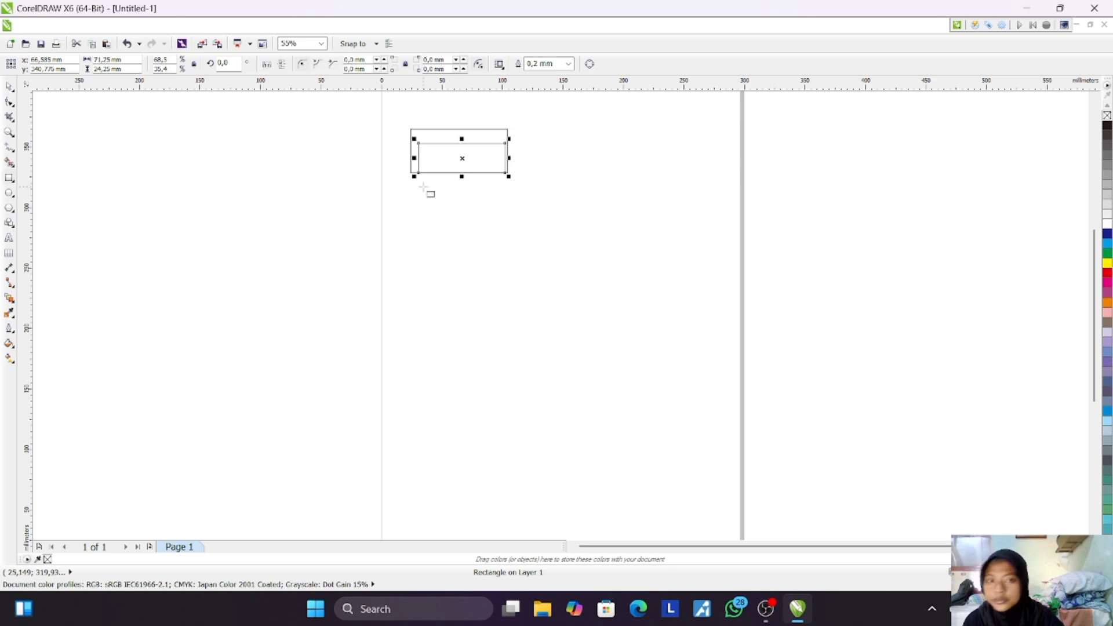
# Step: Move the smaller rectangle so its centre coincides with the centre of the larger rectangle
pyautogui.click(10, 87)
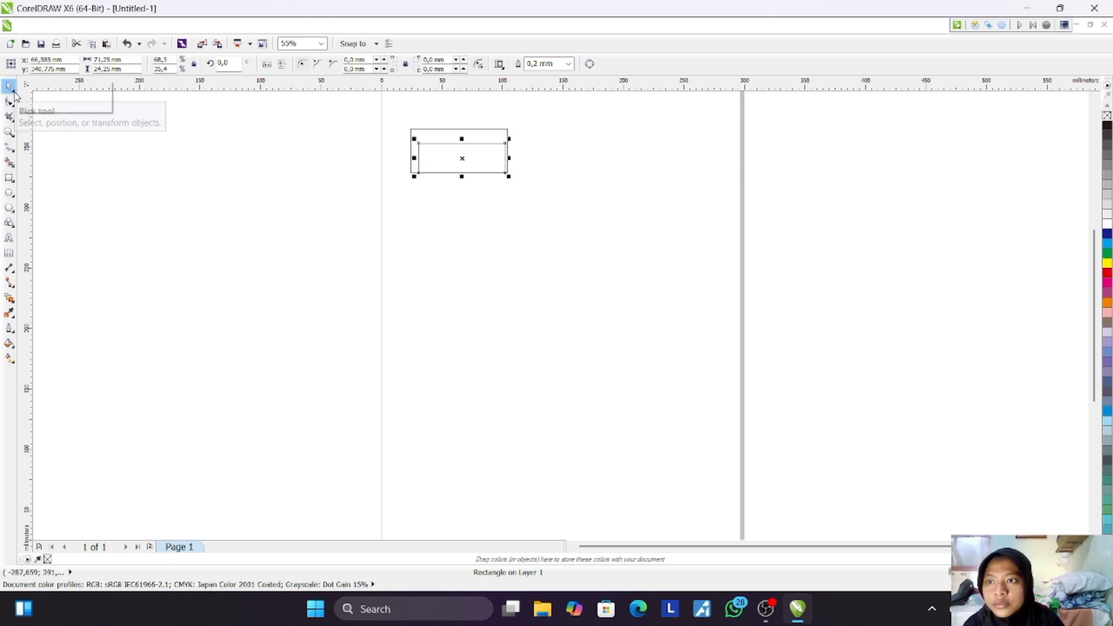
pyautogui.click(391, 112)
pyautogui.click(411, 135)
pyautogui.click(458, 150)
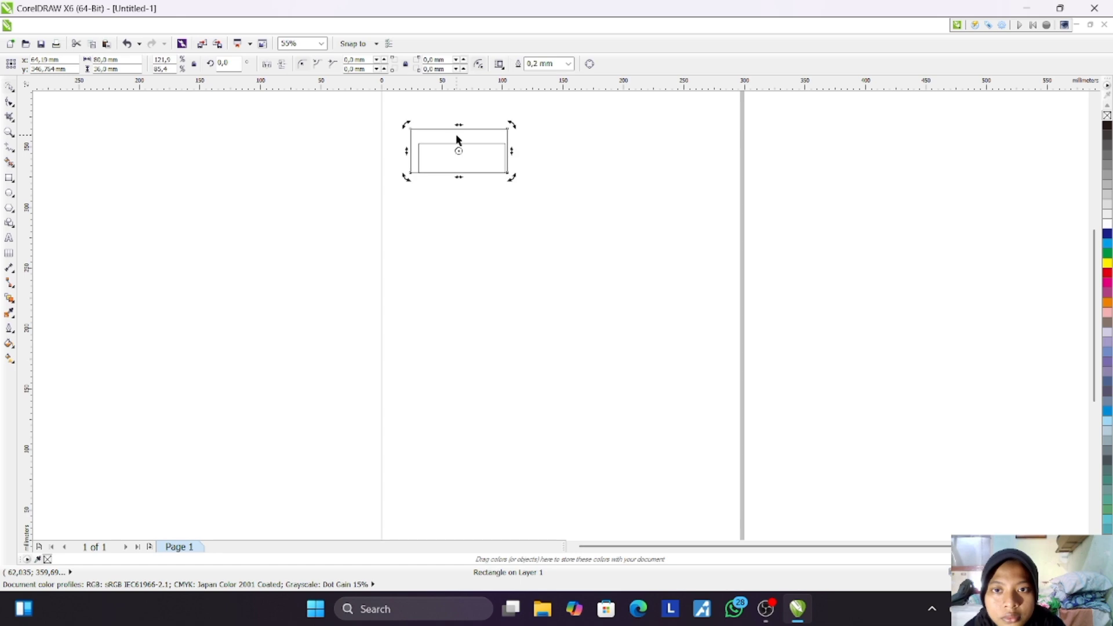
pyautogui.click(473, 153)
pyautogui.moveTo(459, 159); pyautogui.dragTo(458, 150)
pyautogui.click(546, 165)
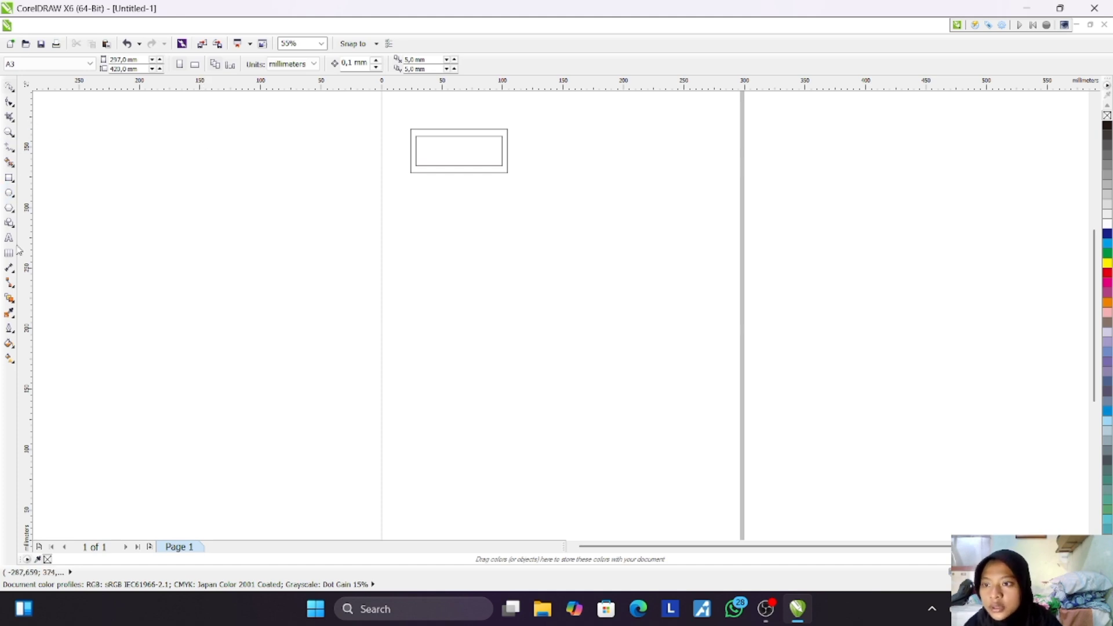
# Step: Draw a vertical straight connector line beside the rectangles and set its length to 6,5 mm
pyautogui.click(9, 282)
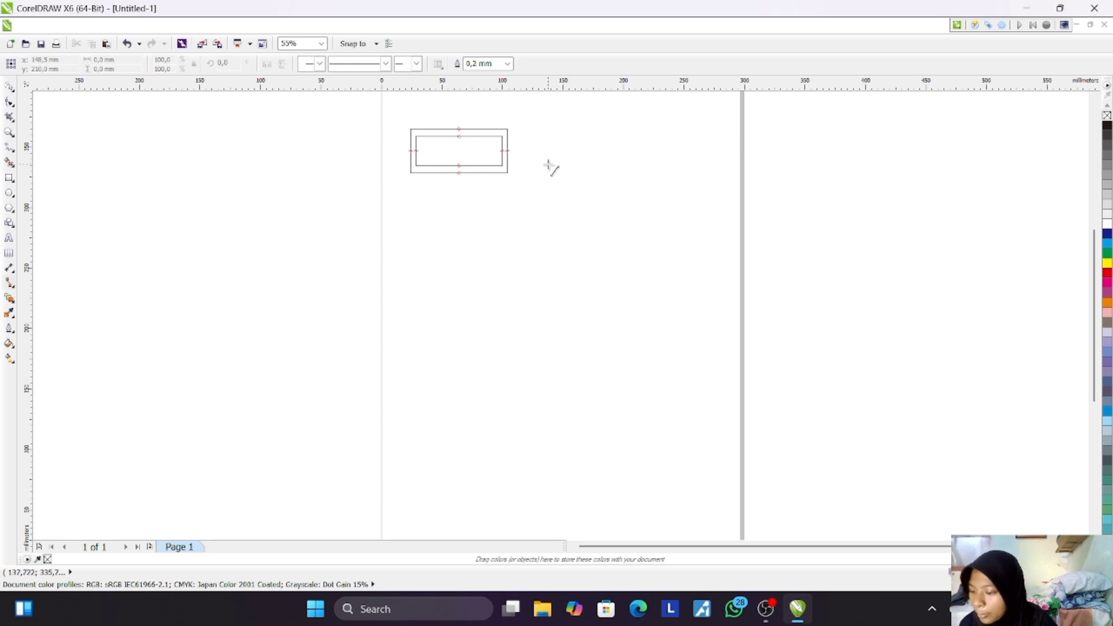
pyautogui.moveTo(548, 135); pyautogui.dragTo(549, 149)
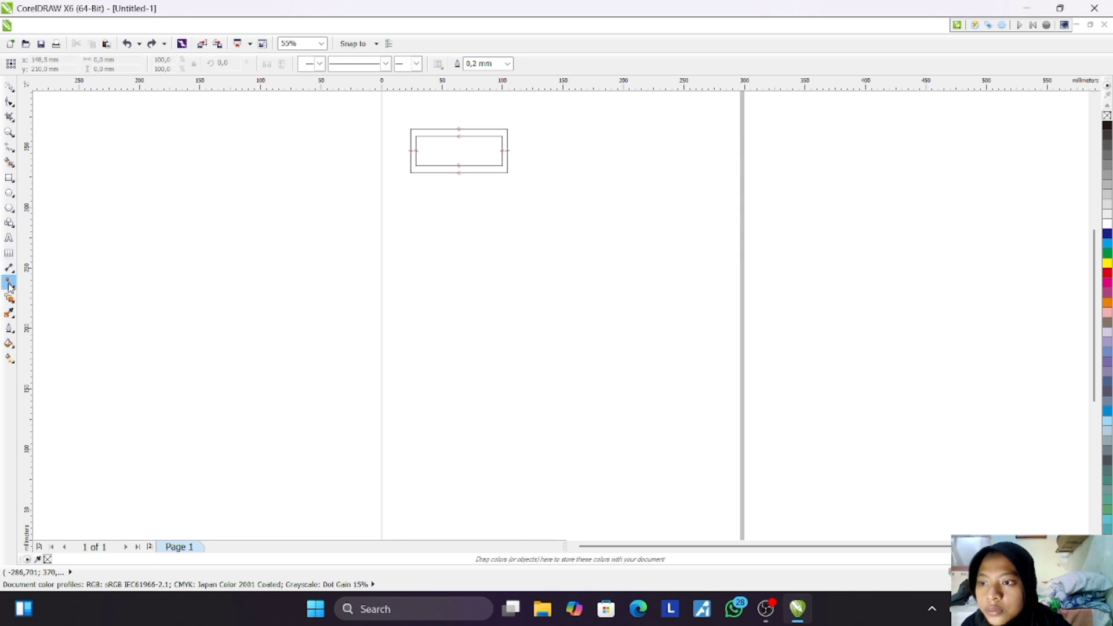
pyautogui.moveTo(550, 140); pyautogui.dragTo(550, 158)
pyautogui.doubleClick(114, 68)
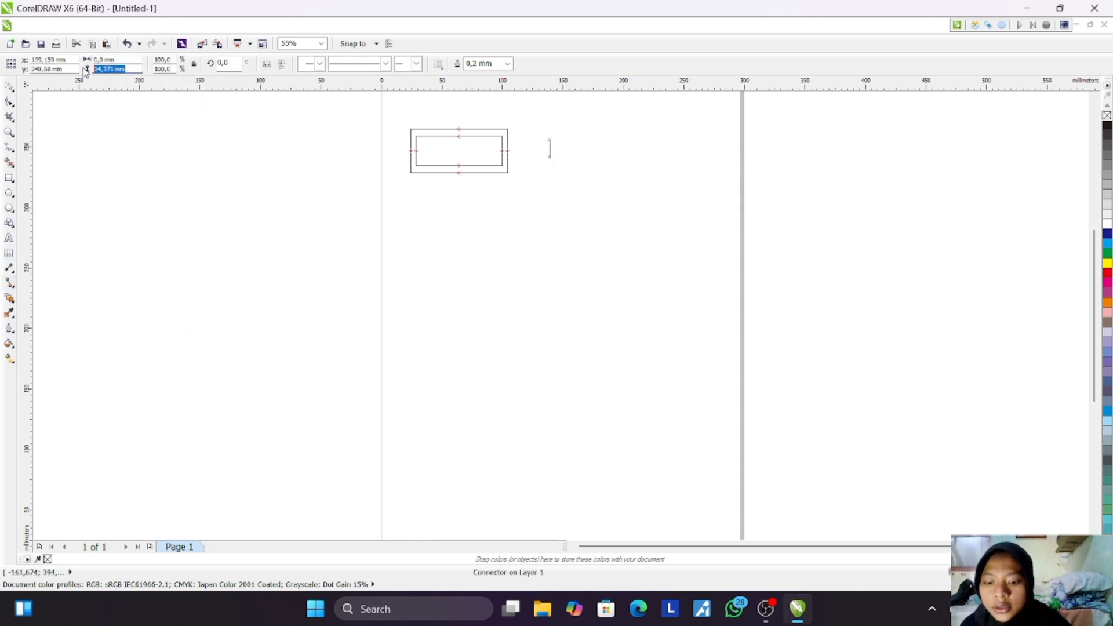
pyautogui.write('6,')
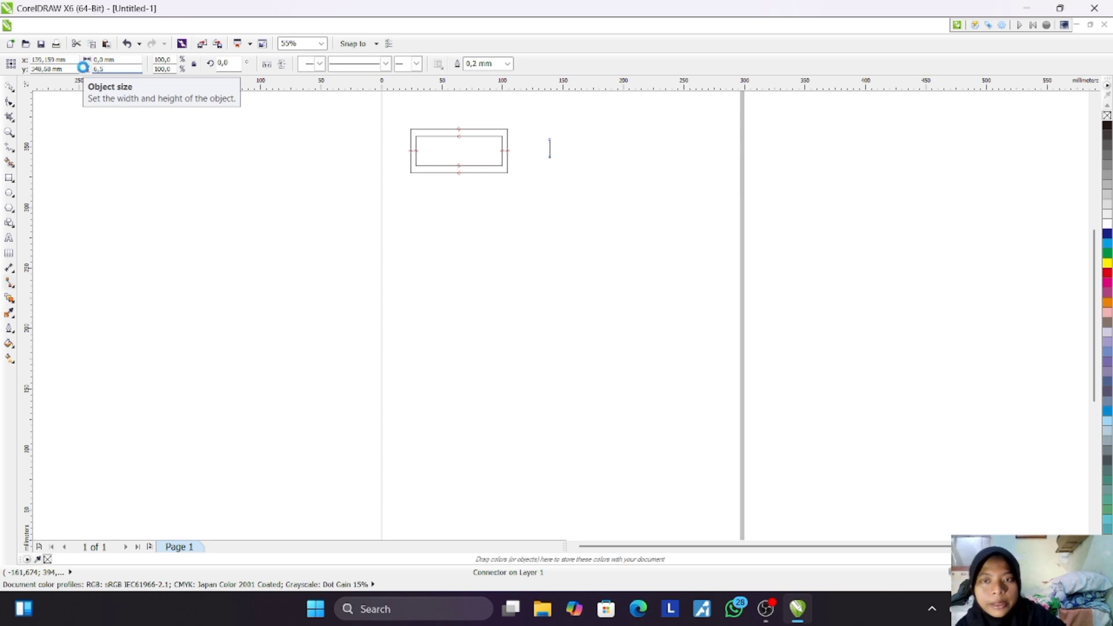
pyautogui.write('5')
pyautogui.press('Return')
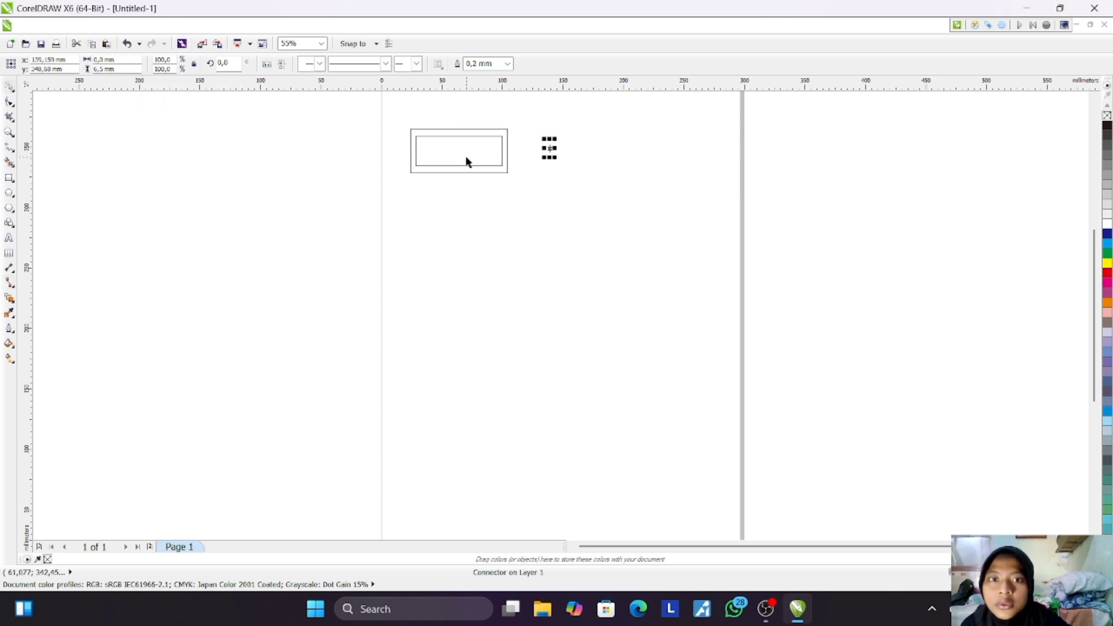
# Step: Move the short vertical line so it hangs from the midpoint of the outer rectangle's top edge
pyautogui.moveTo(551, 150); pyautogui.dragTo(453, 116)
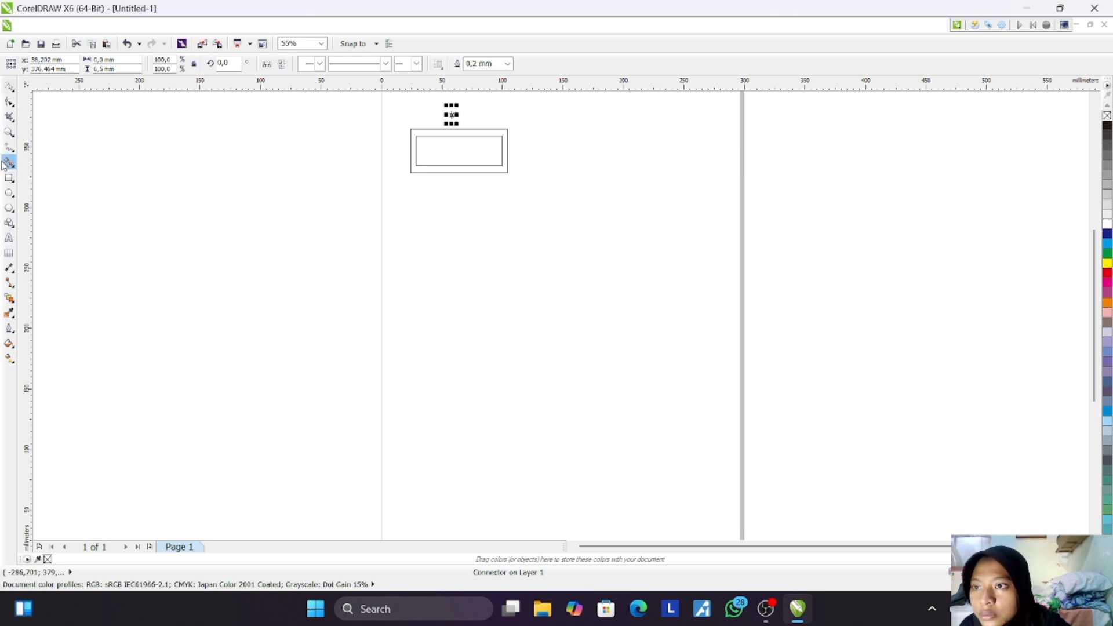
pyautogui.click(9, 131)
pyautogui.click(66, 64)
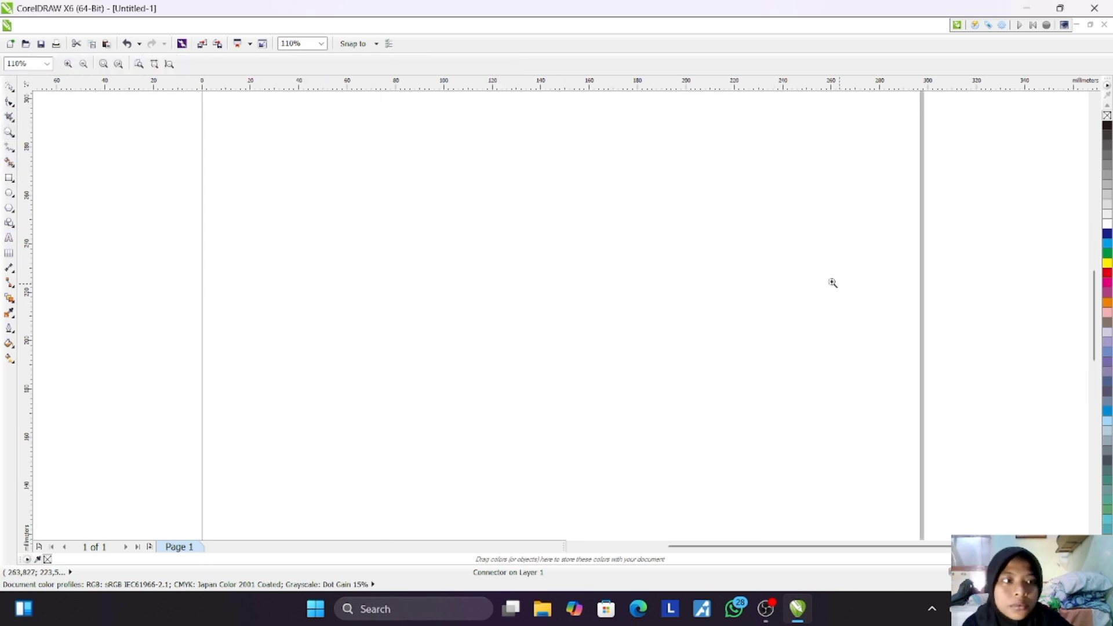
pyautogui.click(14, 141)
pyautogui.click(40, 147)
pyautogui.moveTo(472, 206); pyautogui.dragTo(450, 438)
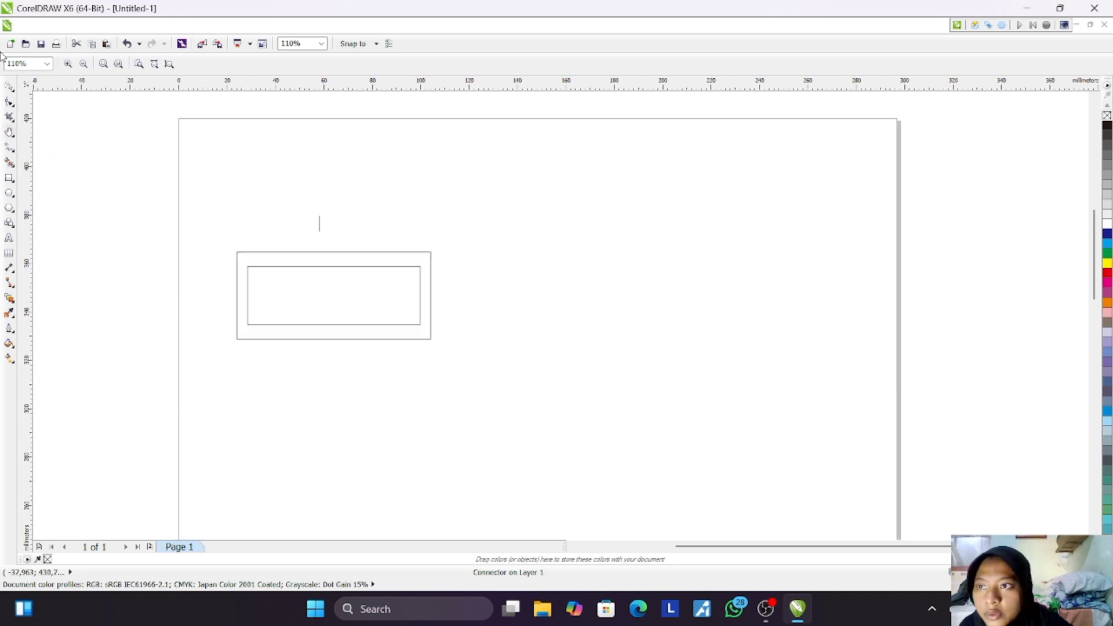
pyautogui.click(10, 87)
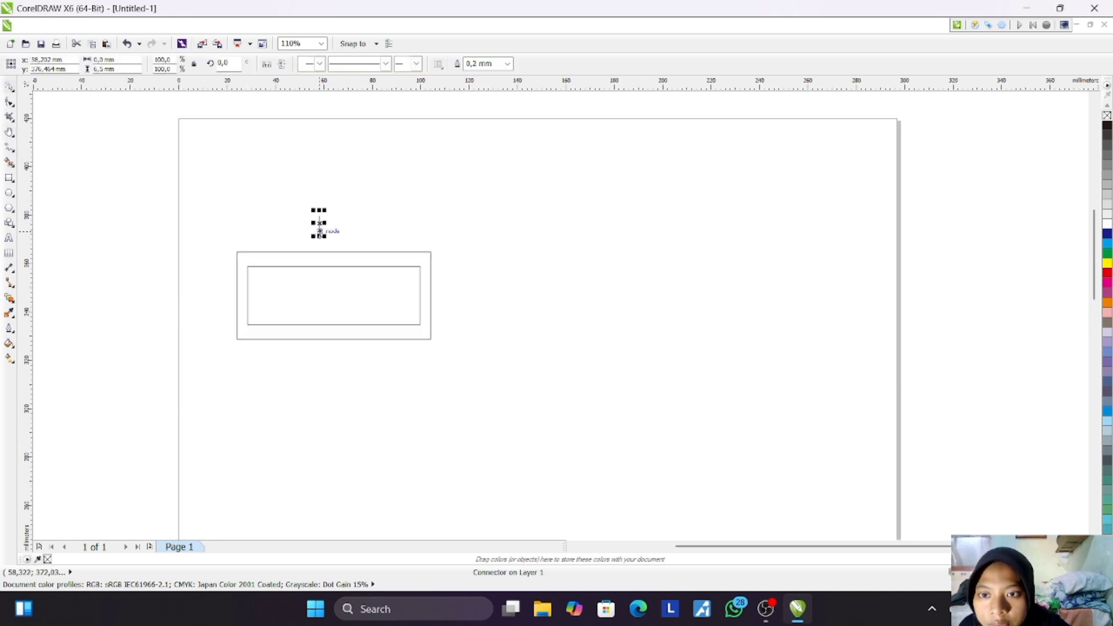
pyautogui.moveTo(321, 232); pyautogui.dragTo(332, 264)
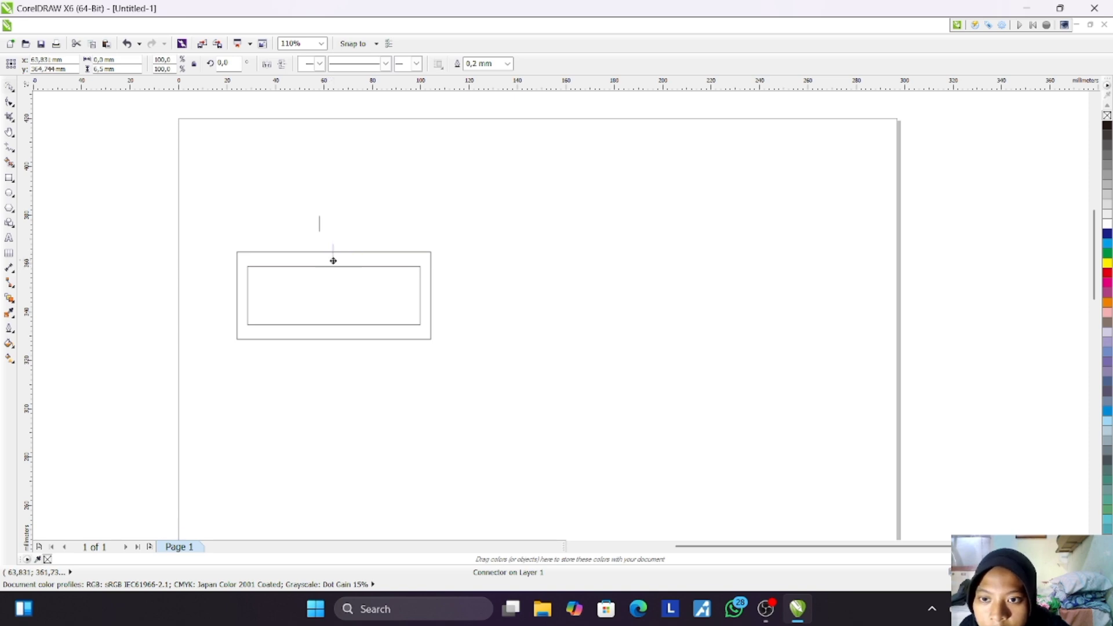
pyautogui.moveTo(338, 208); pyautogui.dragTo(333, 268)
# Step: Shift the inner rectangle slightly down so its top edge meets the lower end of the vertical line
pyautogui.click(344, 275)
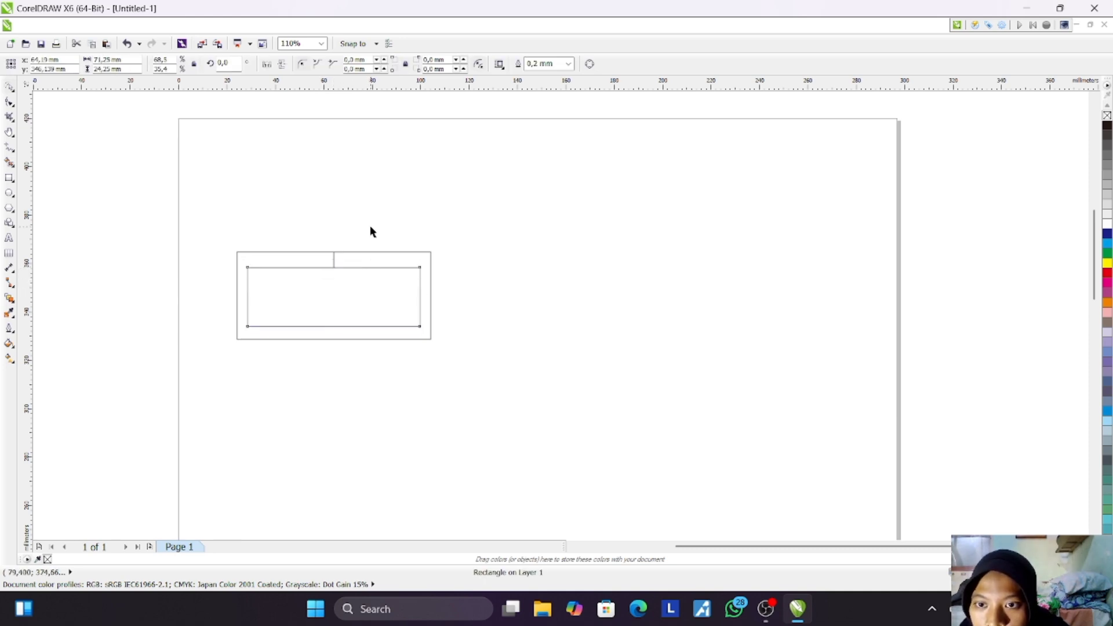
pyautogui.click(370, 228)
pyautogui.click(334, 260)
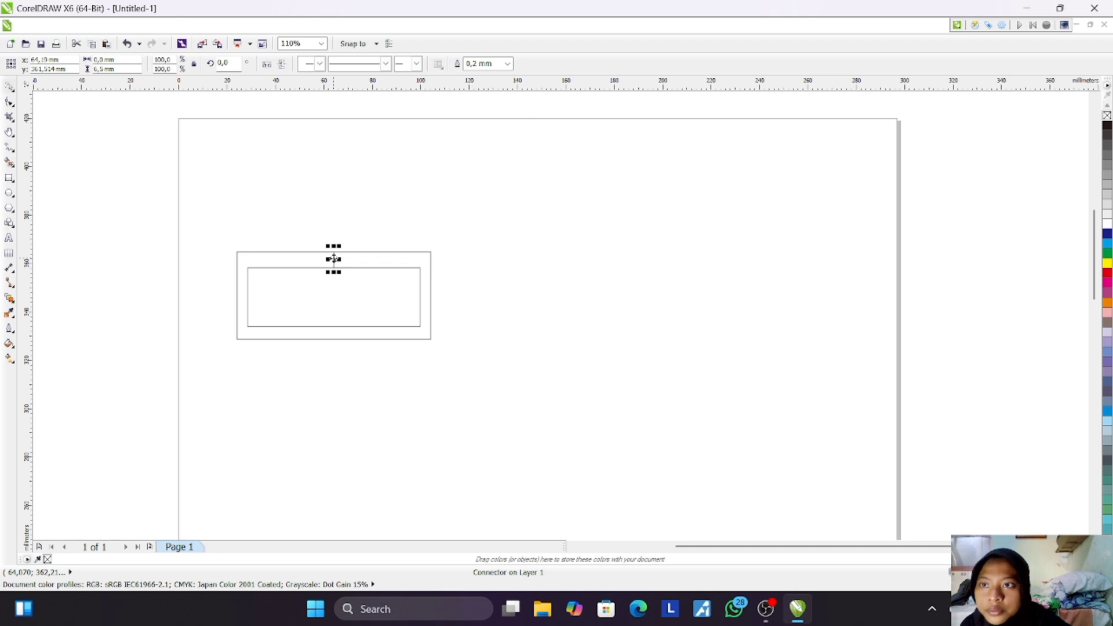
pyautogui.click(474, 236)
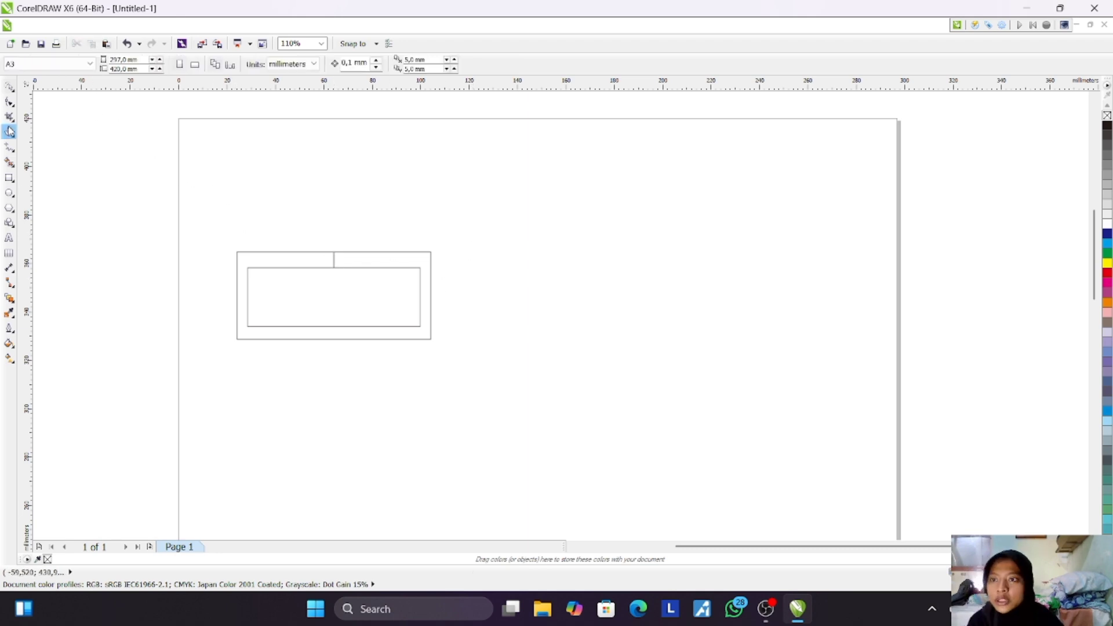
# Step: Draw a third rectangle between the outer and inner rectangles and set its size to 72,25 mm wide by 28 mm high
pyautogui.click(9, 179)
pyautogui.moveTo(245, 261); pyautogui.dragTo(427, 334)
pyautogui.moveTo(123, 60); pyautogui.dragTo(88, 61)
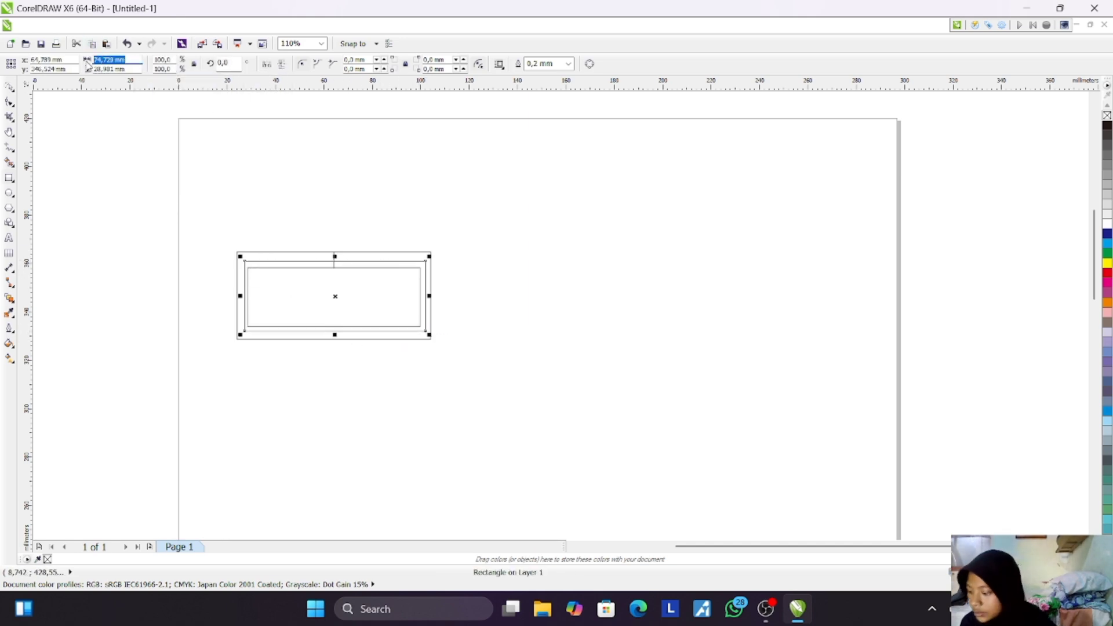
pyautogui.write('72,25')
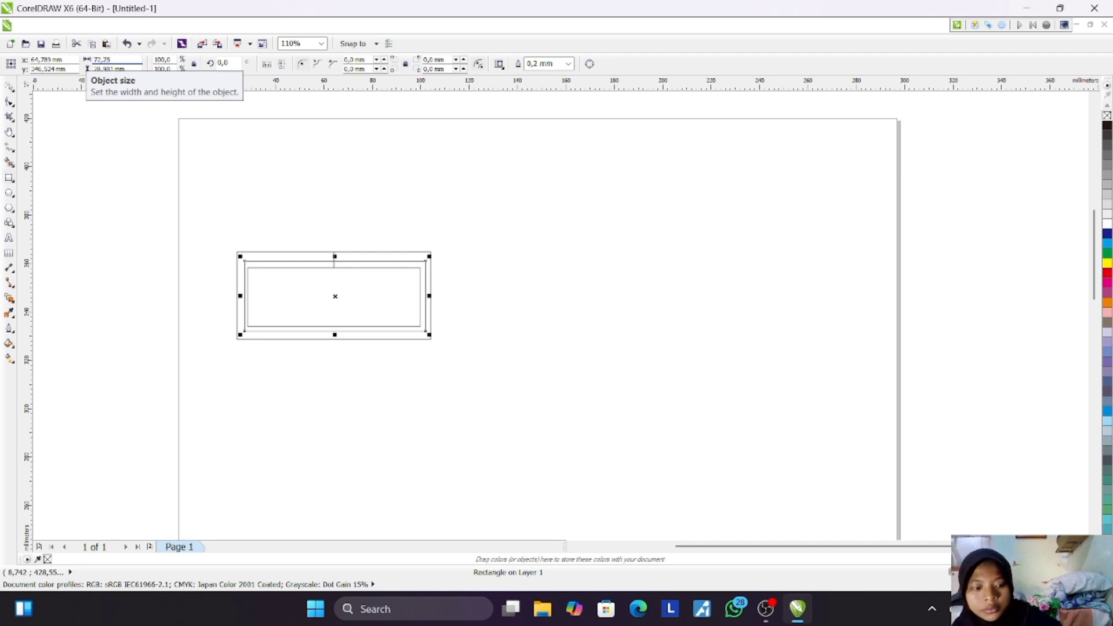
pyautogui.press('Return')
pyautogui.press('Tab')
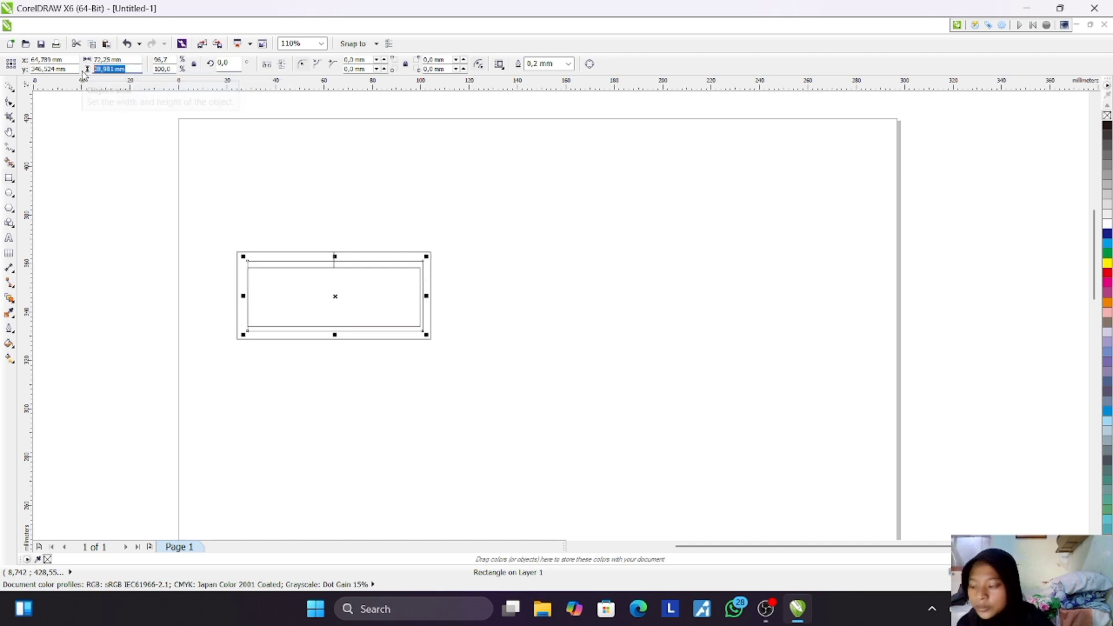
pyautogui.write('28')
pyautogui.press('Return')
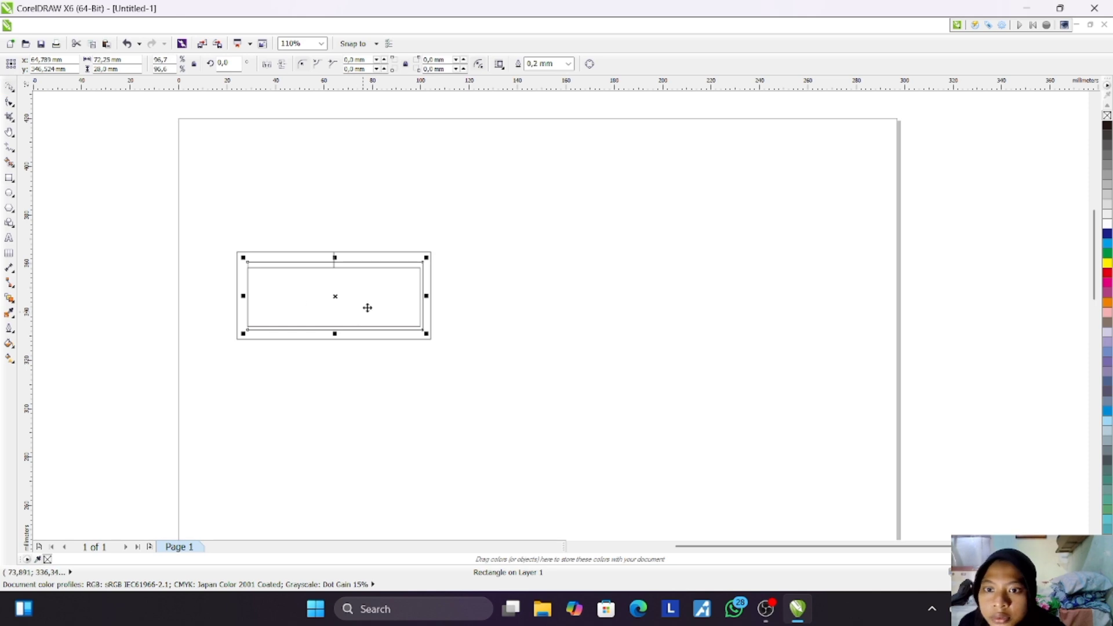
# Step: Move the 72,25 × 28 mm rectangle so its centre coincides with the centre of the outer rectangle
pyautogui.moveTo(375, 261); pyautogui.dragTo(372, 261)
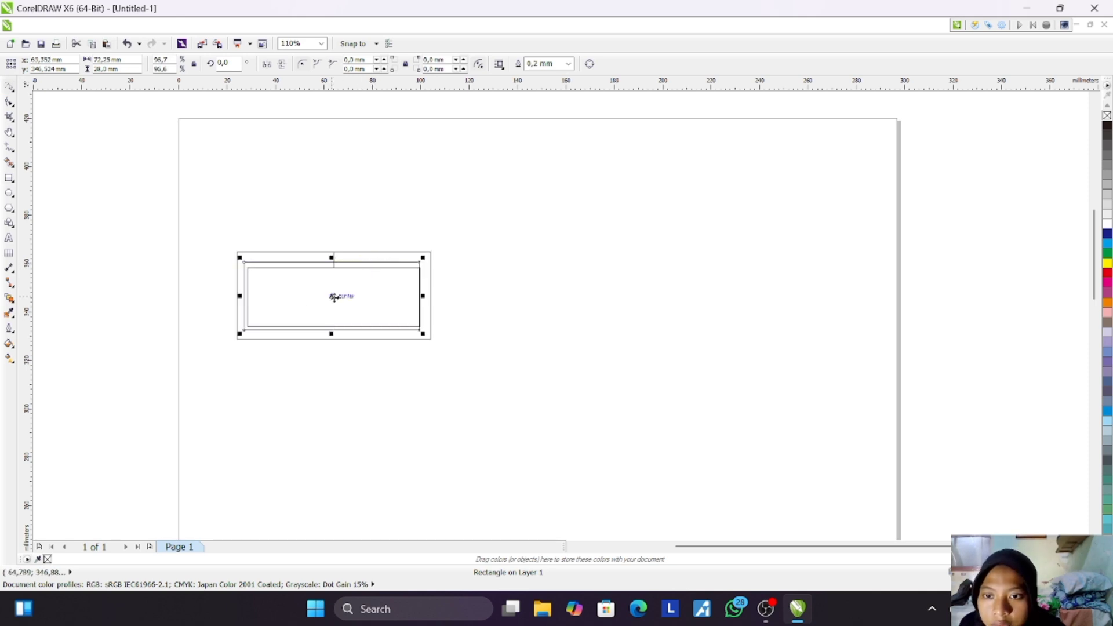
pyautogui.click(334, 298)
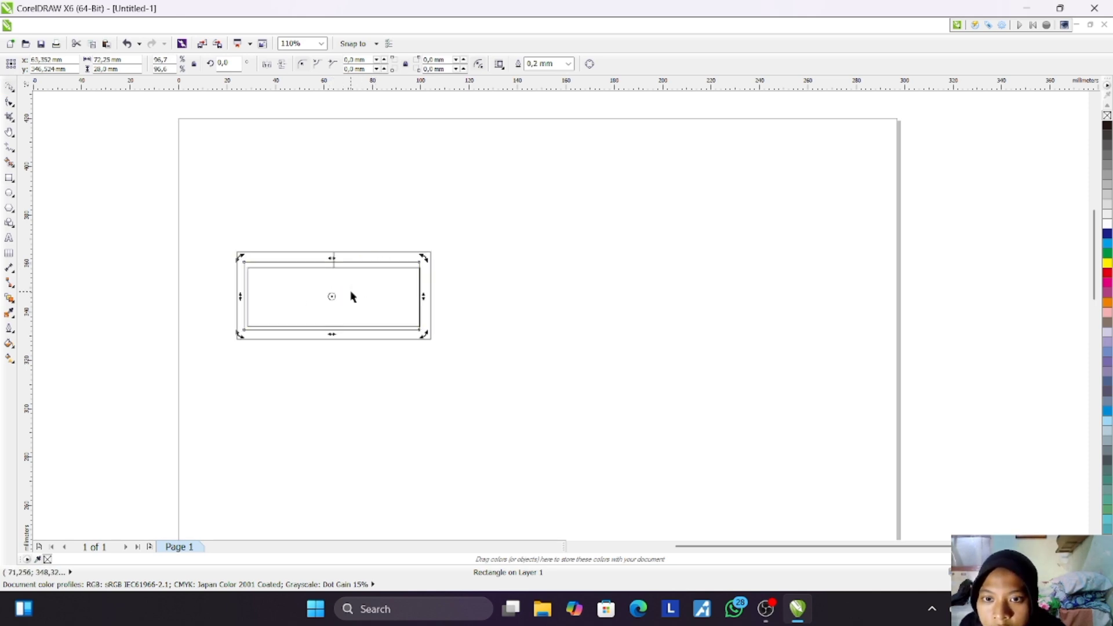
pyautogui.moveTo(360, 262); pyautogui.dragTo(390, 133)
pyautogui.click(336, 296)
pyautogui.moveTo(335, 296); pyautogui.dragTo(333, 301)
pyautogui.click(360, 169)
pyautogui.moveTo(360, 168); pyautogui.dragTo(332, 295)
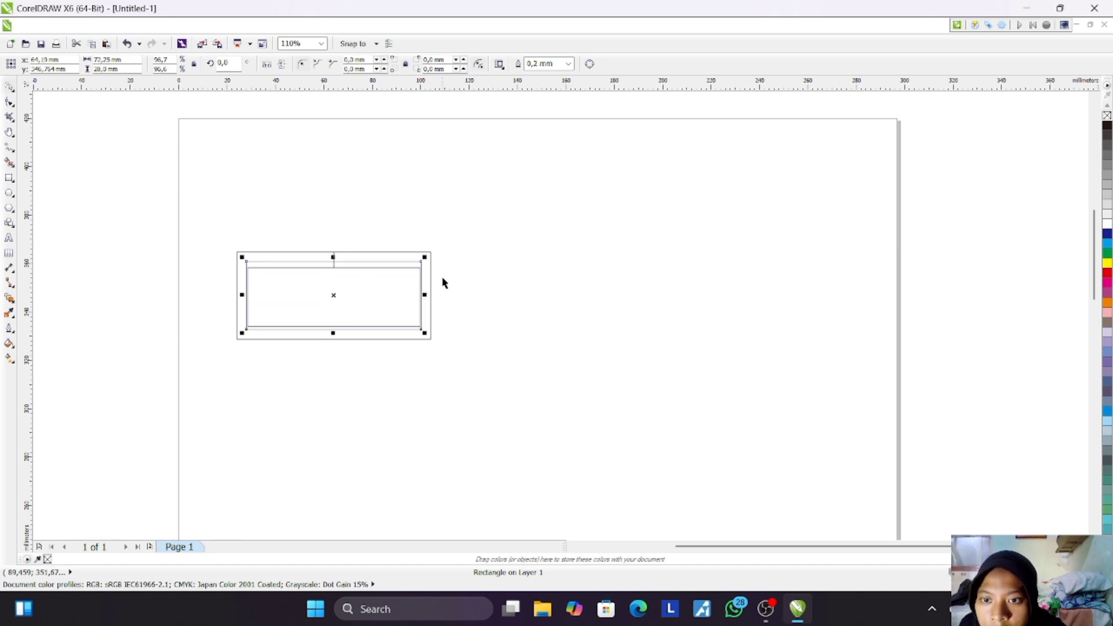
pyautogui.click(452, 288)
pyautogui.click(330, 291)
pyautogui.click(332, 300)
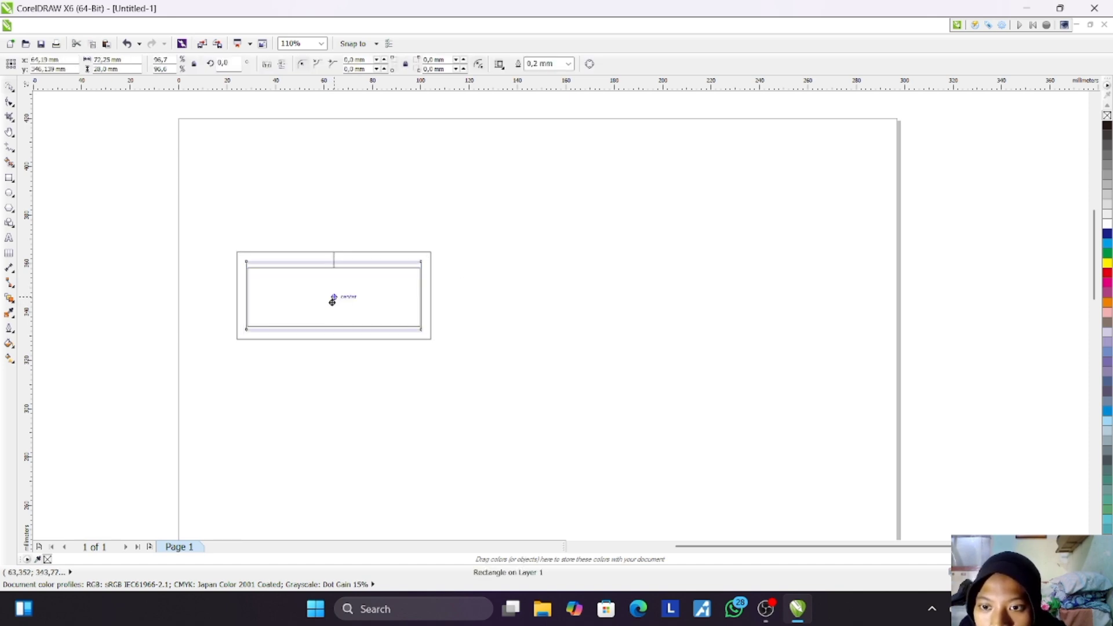
pyautogui.click(333, 299)
pyautogui.click(435, 218)
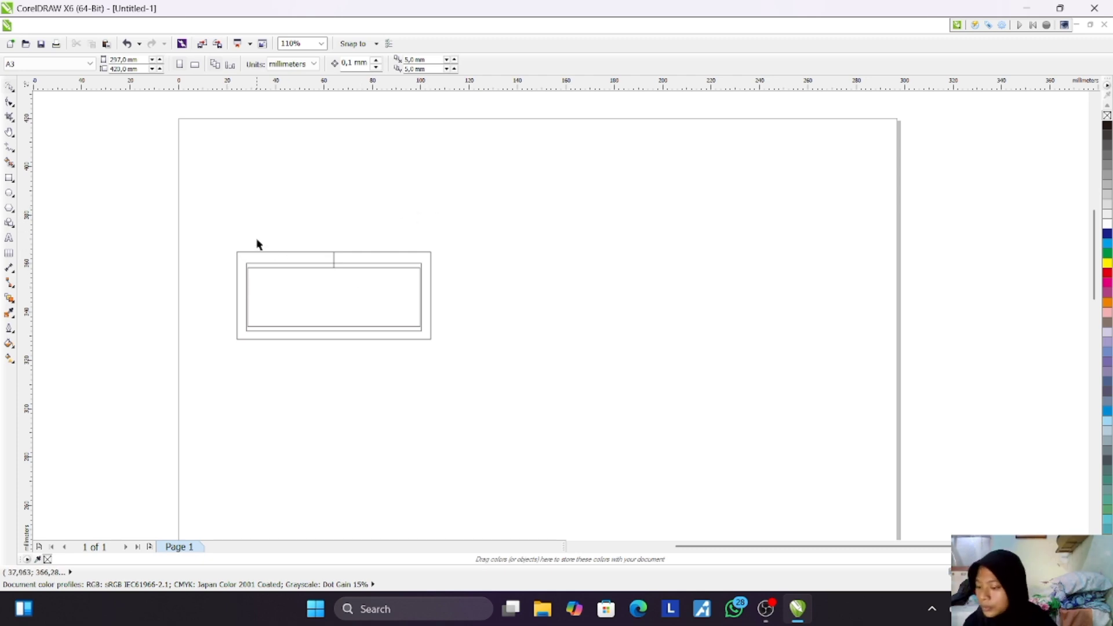
# Step: Draw four small corner rectangles, each spanning from an outer rectangle corner to the nearest corner of the 72,25 × 28 mm rectangle
pyautogui.click(9, 178)
pyautogui.moveTo(236, 251); pyautogui.dragTo(247, 265)
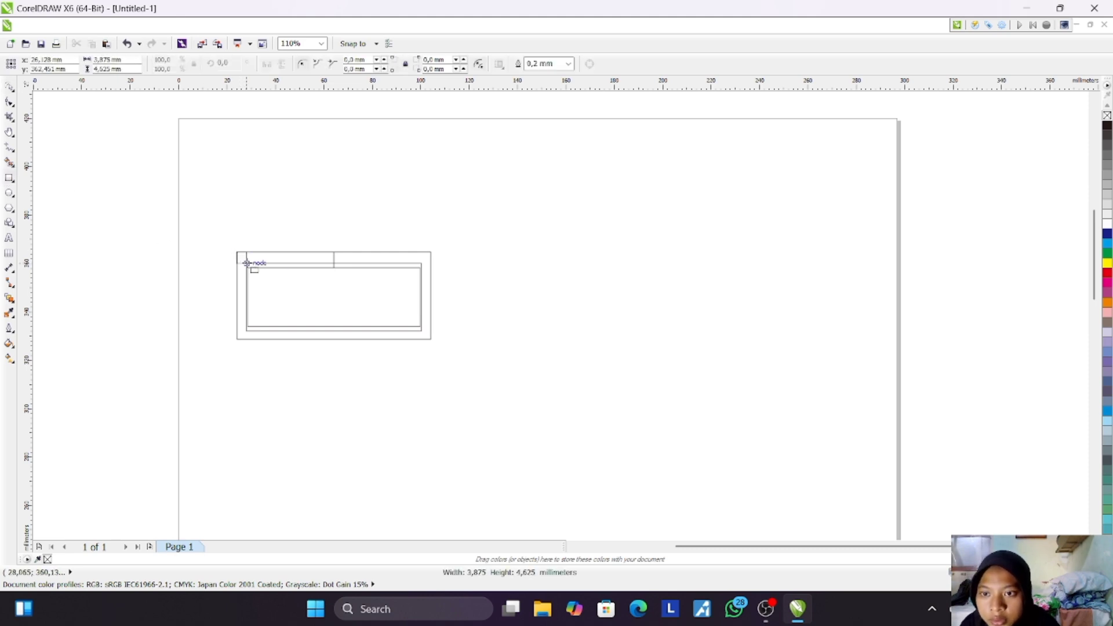
pyautogui.moveTo(431, 252); pyautogui.dragTo(421, 265)
pyautogui.moveTo(430, 340); pyautogui.dragTo(421, 331)
pyautogui.moveTo(237, 339); pyautogui.dragTo(247, 327)
pyautogui.press('Escape')
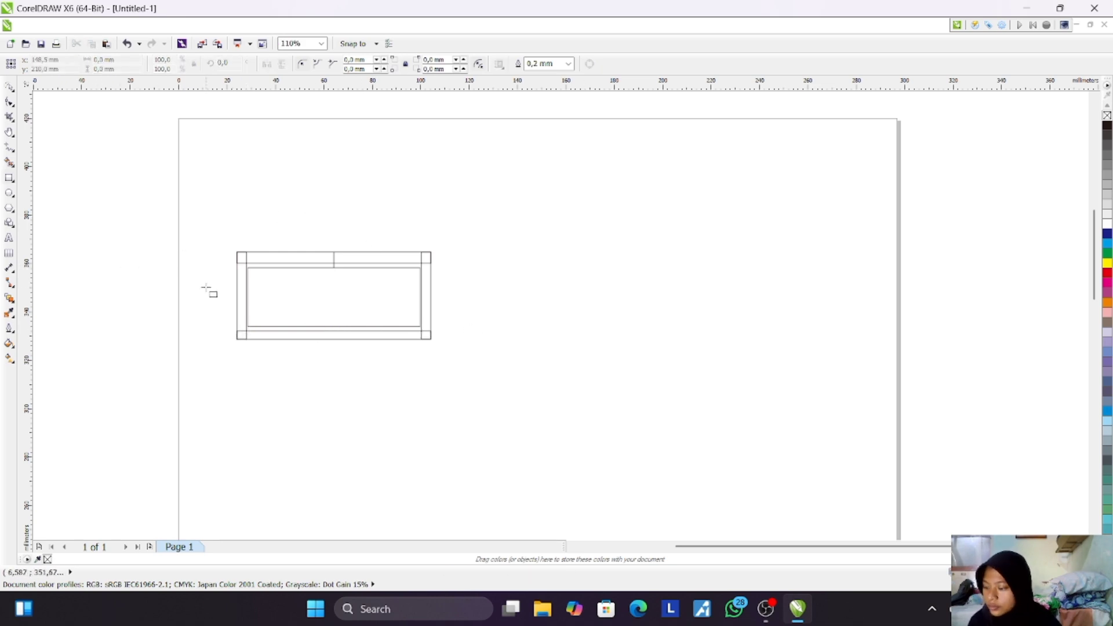
# Step: Draw an ellipse above the rectangles and set its width and height to 3 mm
pyautogui.click(9, 193)
pyautogui.moveTo(246, 178); pyautogui.dragTo(267, 208)
pyautogui.click(109, 60)
pyautogui.write('3')
pyautogui.press('Tab')
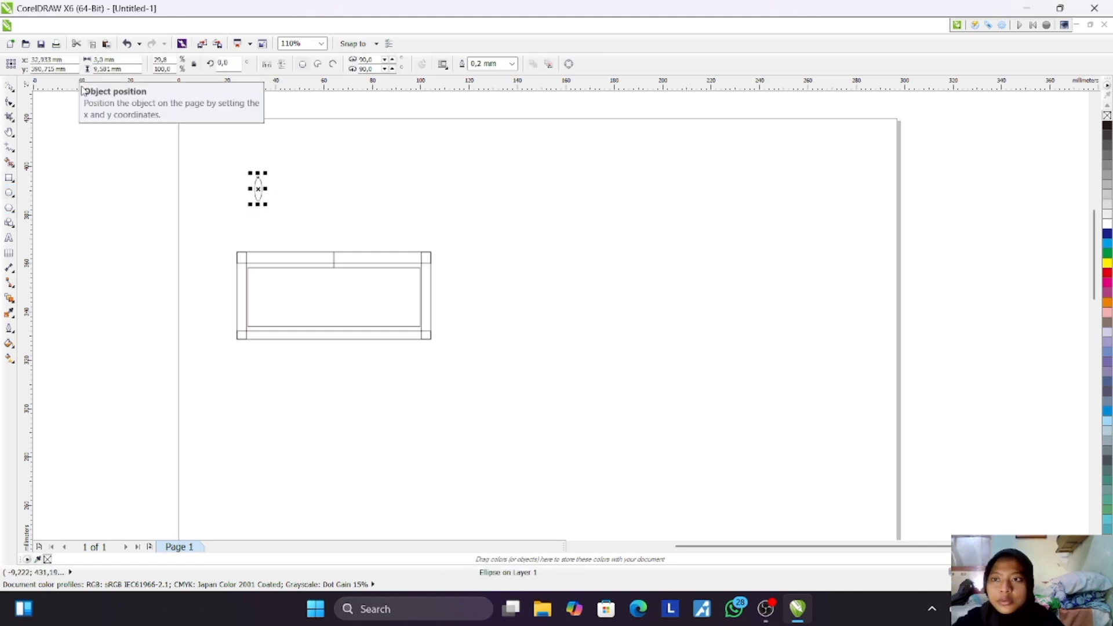
pyautogui.write('3')
pyautogui.press('Return')
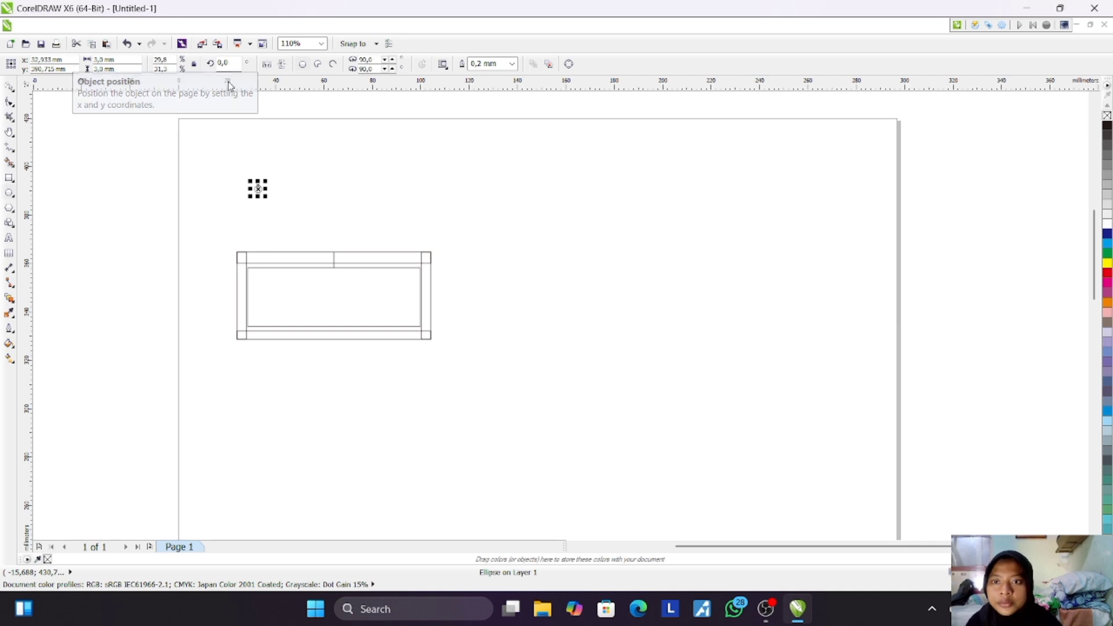
pyautogui.moveTo(388, 131); pyautogui.dragTo(390, 140)
pyautogui.hotkey('ctrl', 'z')
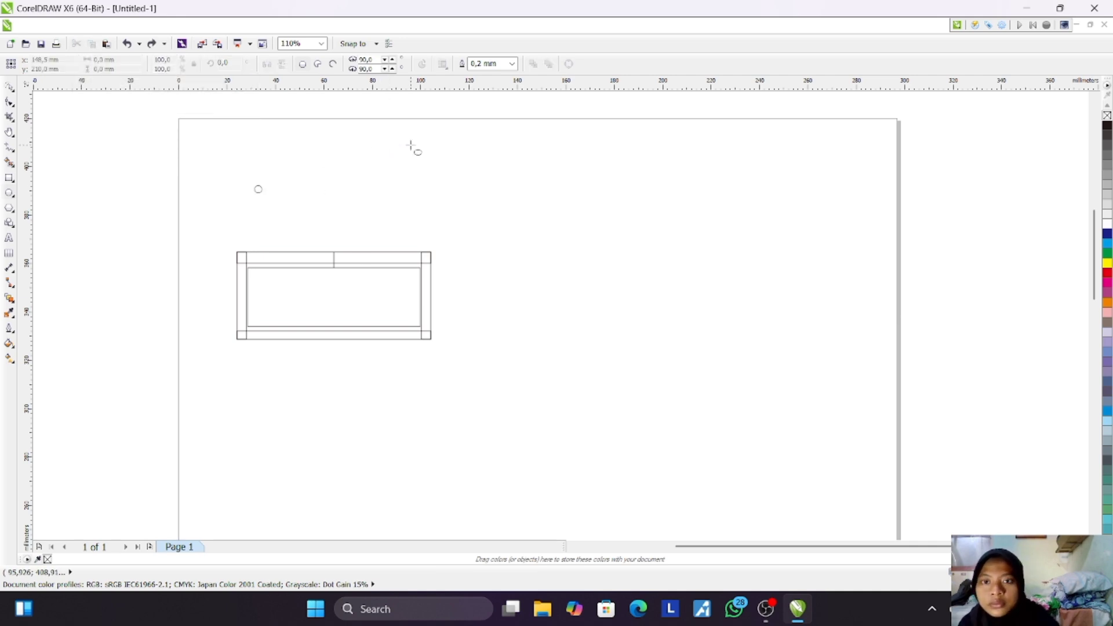
# Step: Make three copies of the 3 mm circle, spaced out beside the original above the rectangles
pyautogui.press('space')
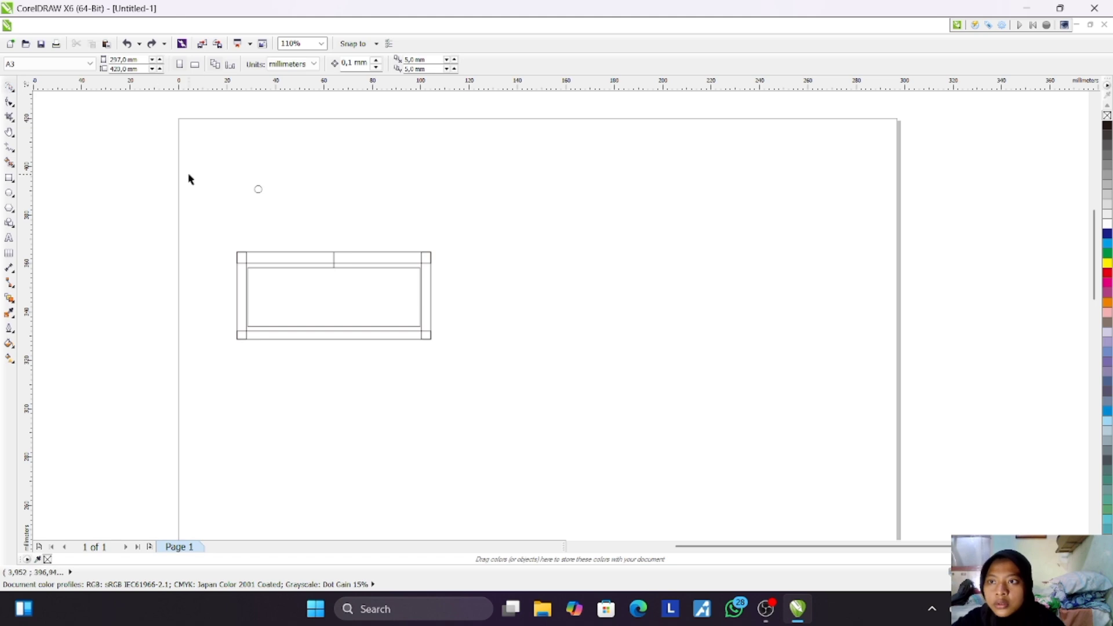
pyautogui.click(259, 189)
pyautogui.moveTo(258, 189); pyautogui.dragTo(298, 197)
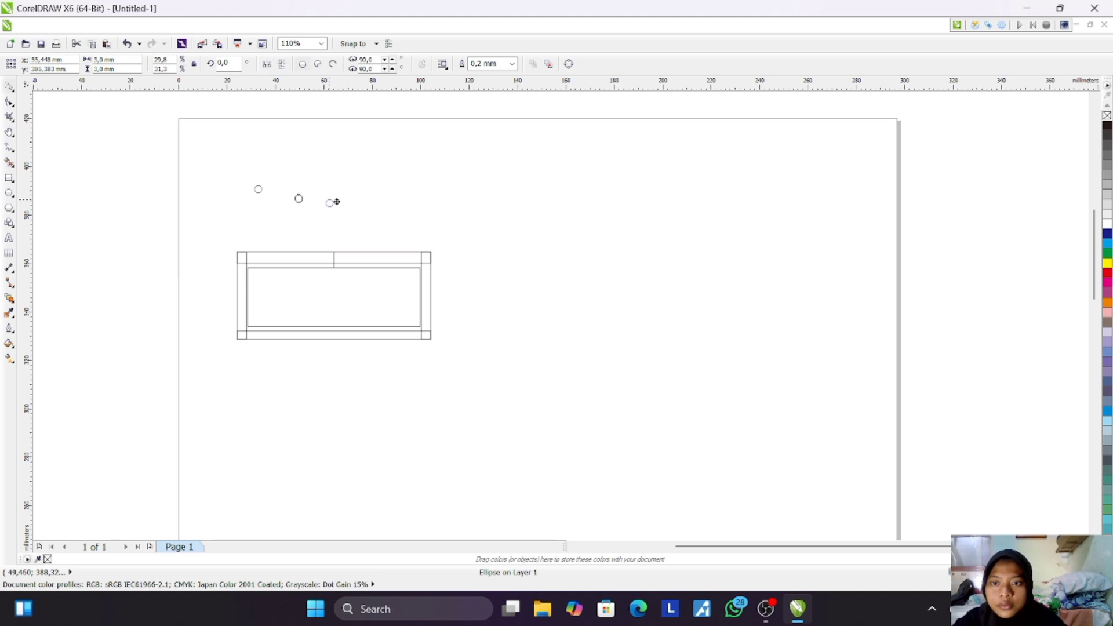
pyautogui.moveTo(301, 198); pyautogui.dragTo(321, 203)
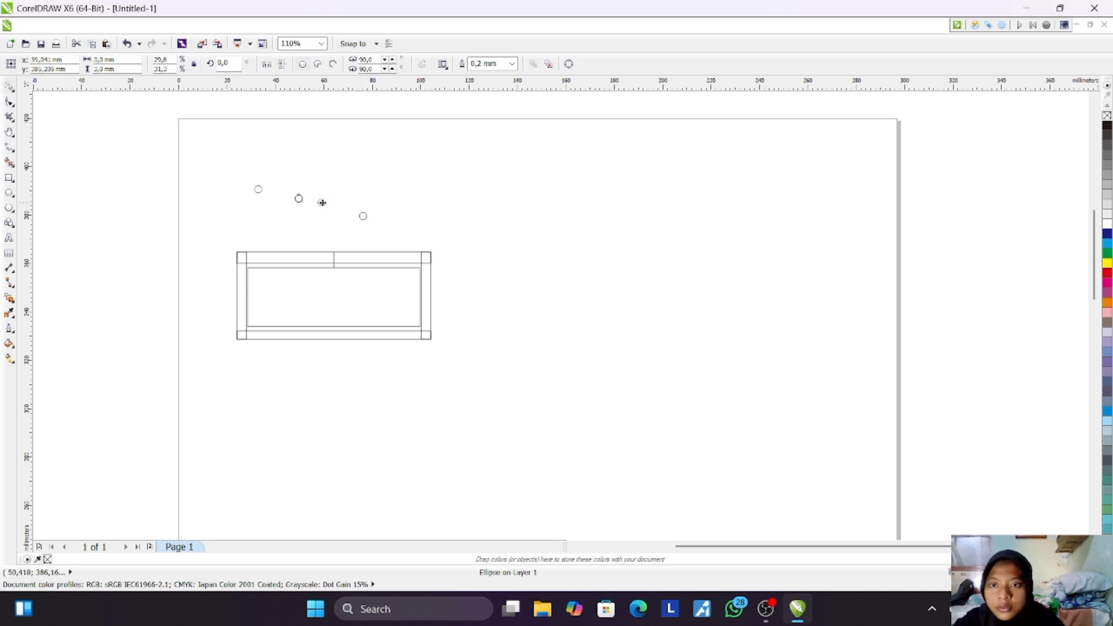
pyautogui.click(291, 243)
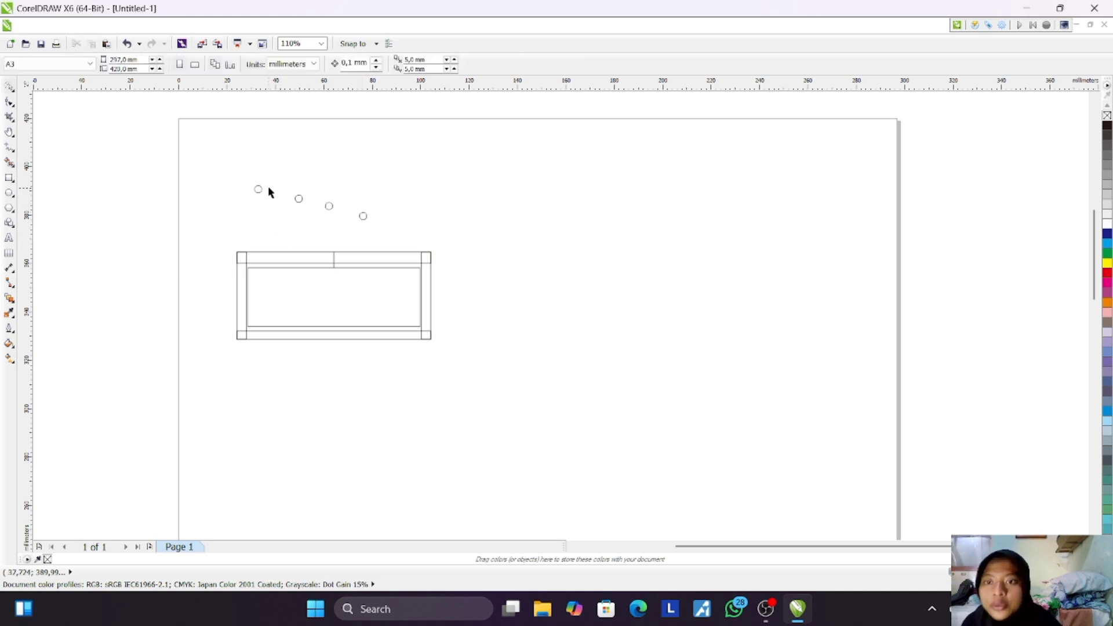
# Step: Move the original 3 mm circle into the outer rectangle's top-left corner box, resting on the box's bottom edge
pyautogui.click(10, 87)
pyautogui.moveTo(258, 189); pyautogui.dragTo(240, 226)
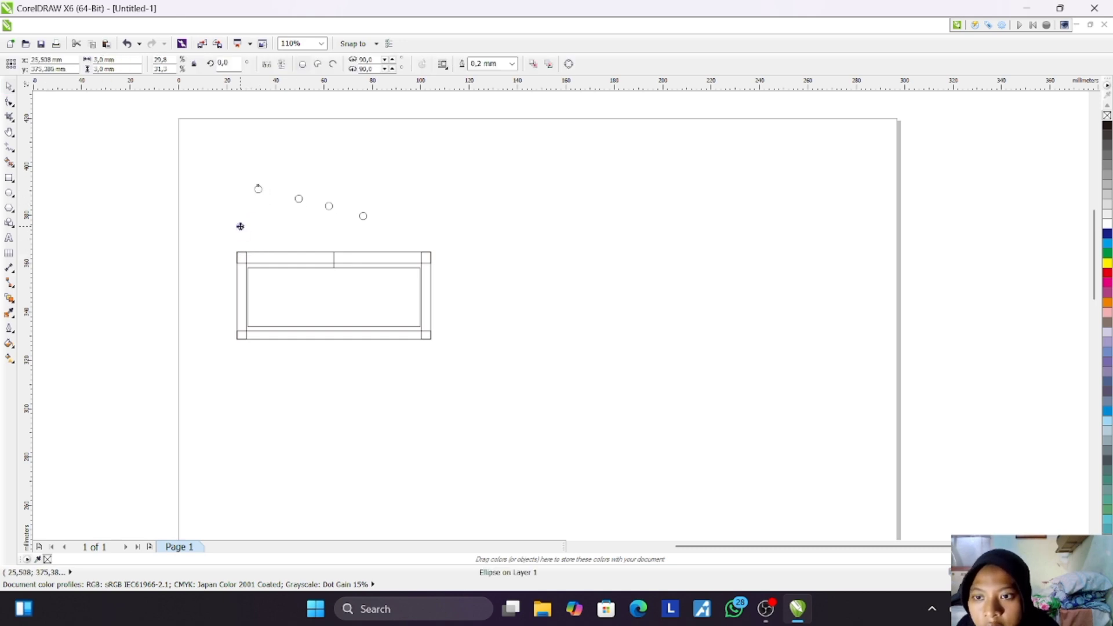
pyautogui.click(11, 132)
pyautogui.click(68, 64)
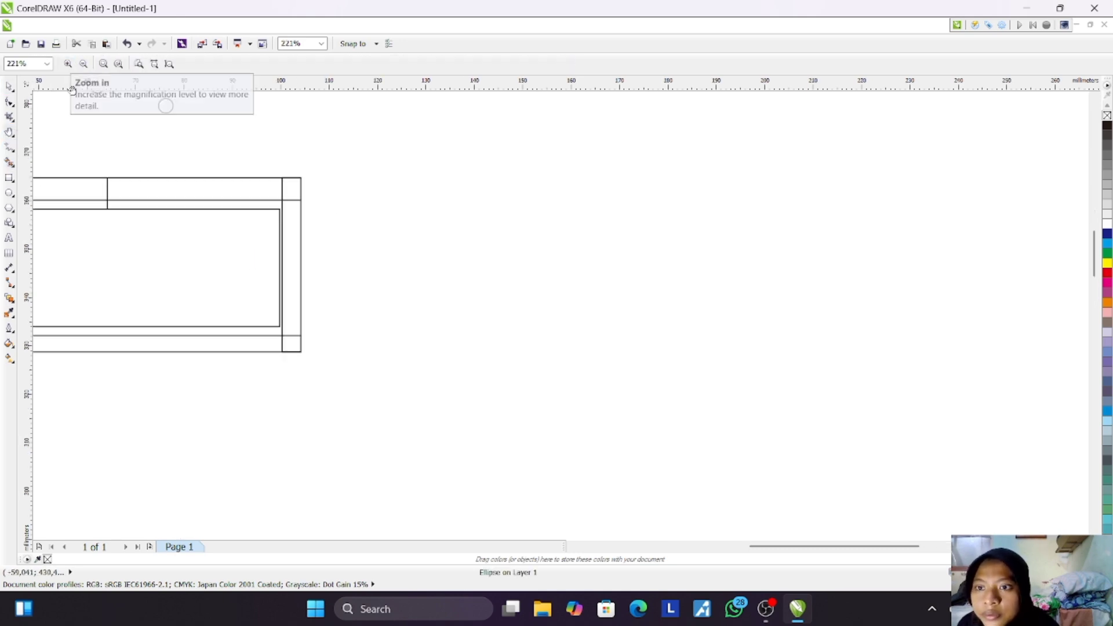
pyautogui.moveTo(754, 548); pyautogui.dragTo(662, 548)
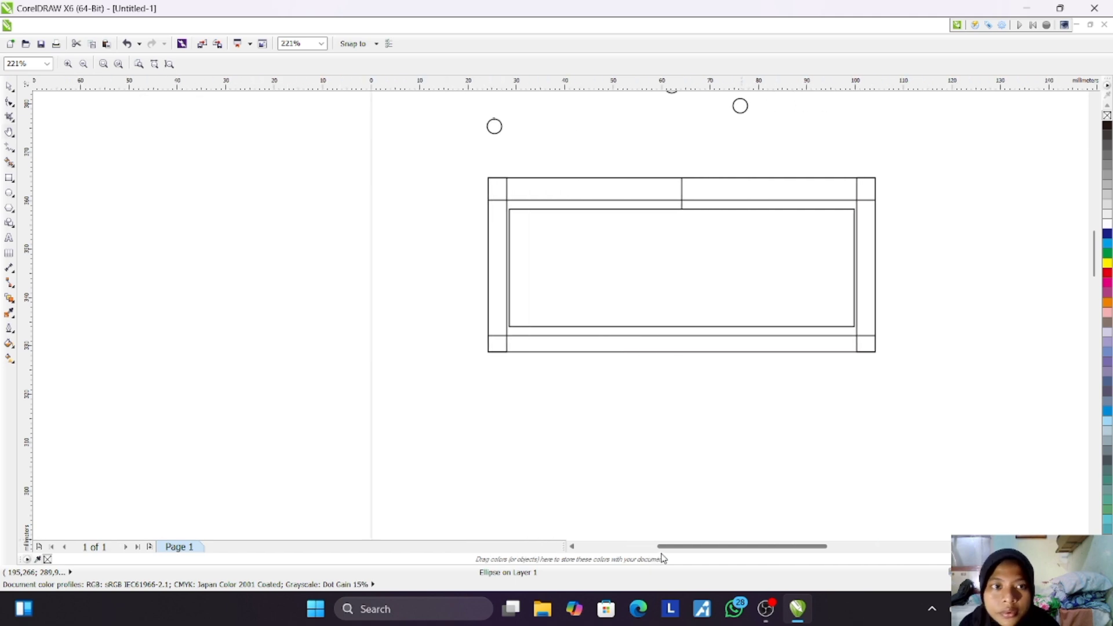
pyautogui.moveTo(1096, 274); pyautogui.dragTo(1094, 249)
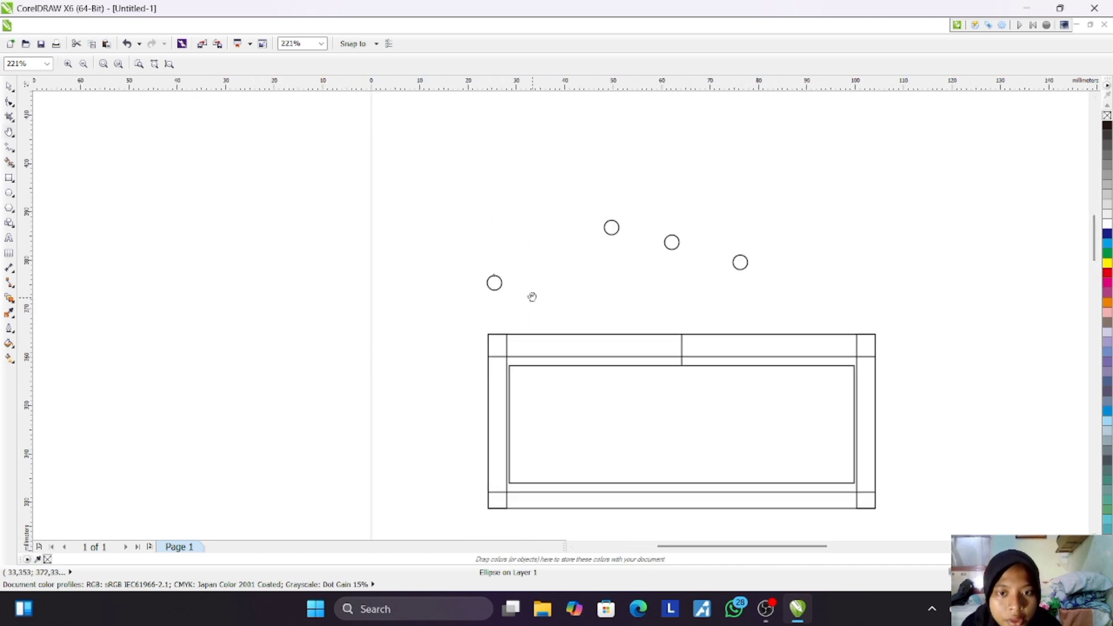
pyautogui.click(10, 87)
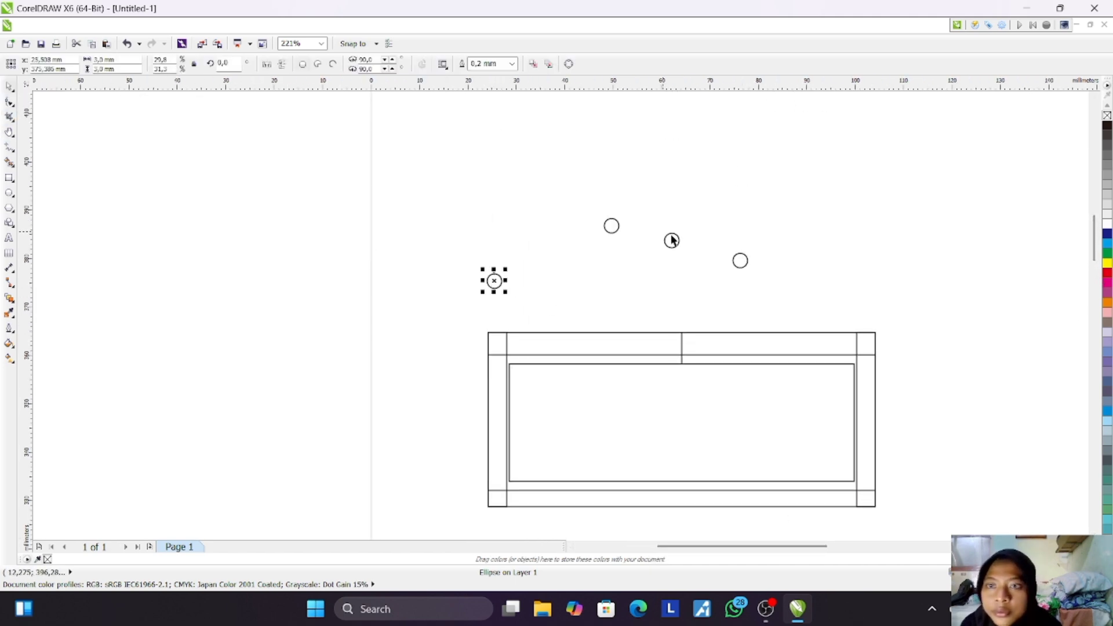
pyautogui.moveTo(494, 282); pyautogui.dragTo(496, 353)
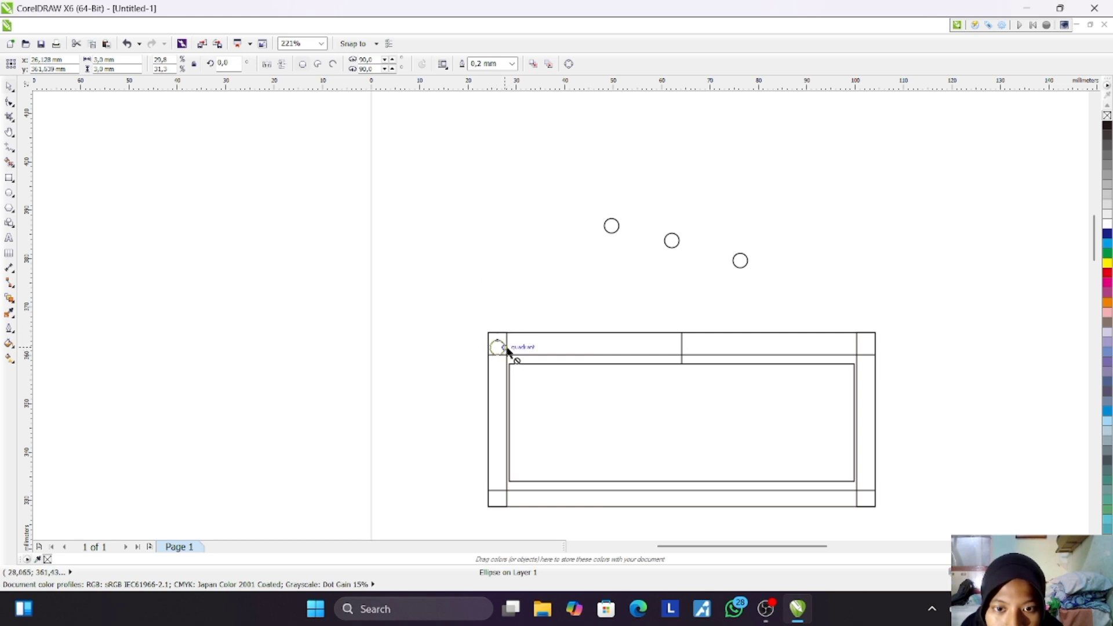
# Step: Try to shift the circle against the right edge of the top-left corner box, then undo the move
pyautogui.moveTo(507, 351); pyautogui.dragTo(509, 347)
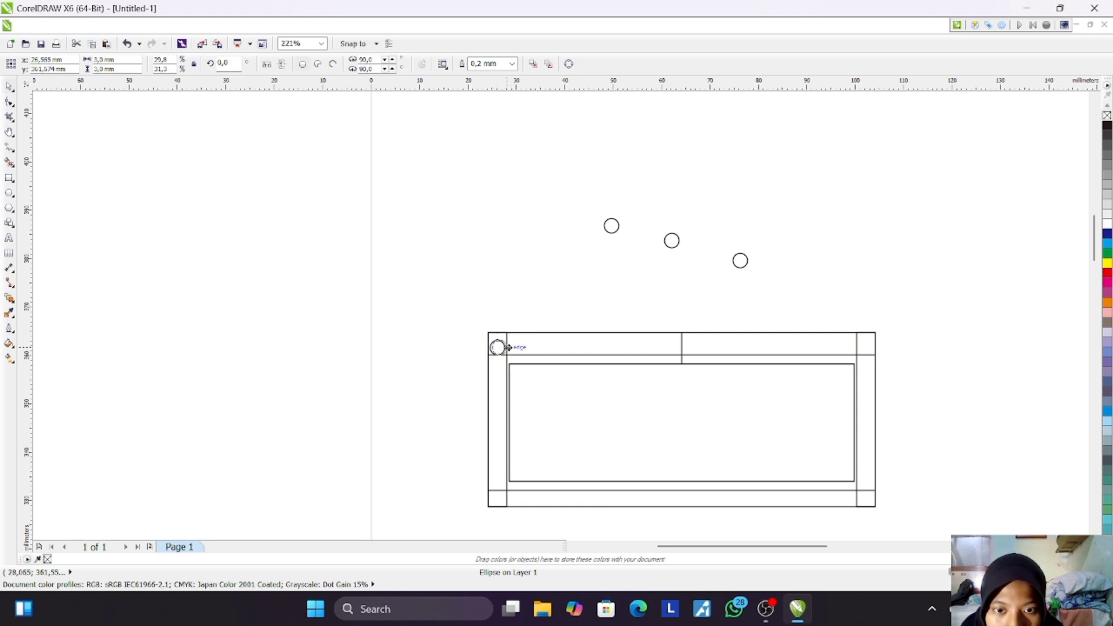
pyautogui.click(528, 289)
pyautogui.click(497, 350)
pyautogui.moveTo(508, 348); pyautogui.dragTo(500, 347)
pyautogui.hotkey('ctrl', 'z')
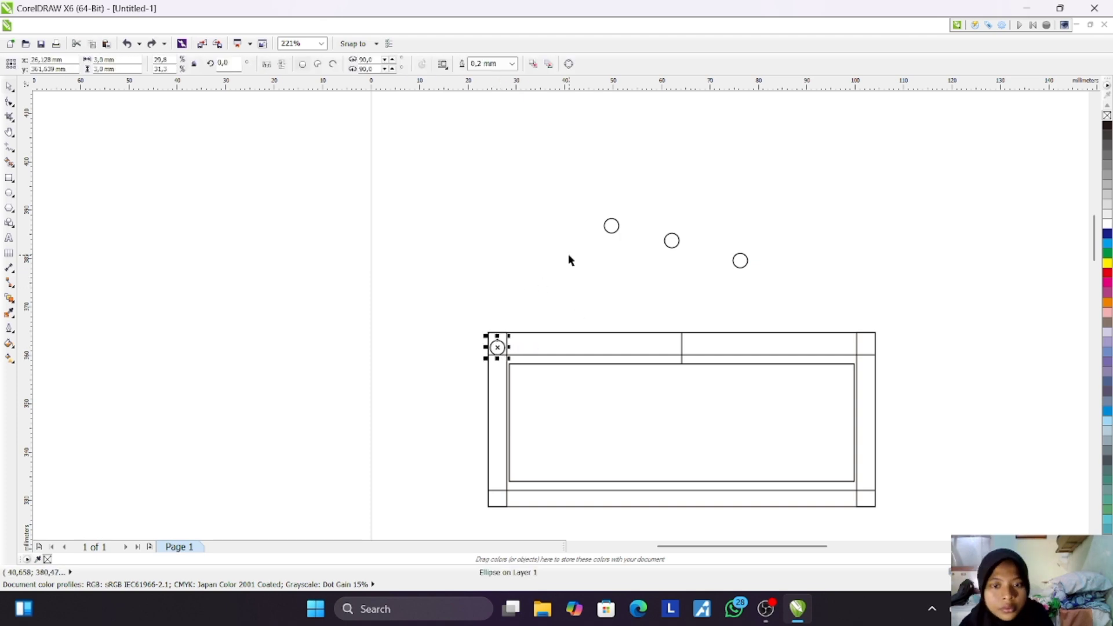
pyautogui.click(211, 173)
# Step: Move the three spare circles together down towards the outer rectangle's top edge
pyautogui.click(10, 132)
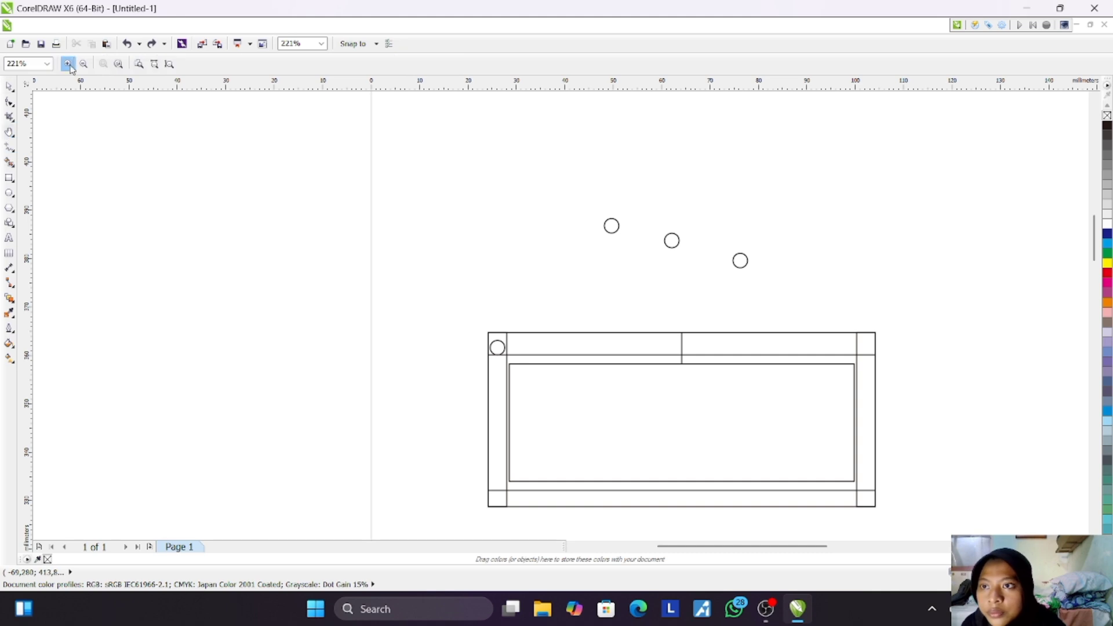
pyautogui.click(69, 64)
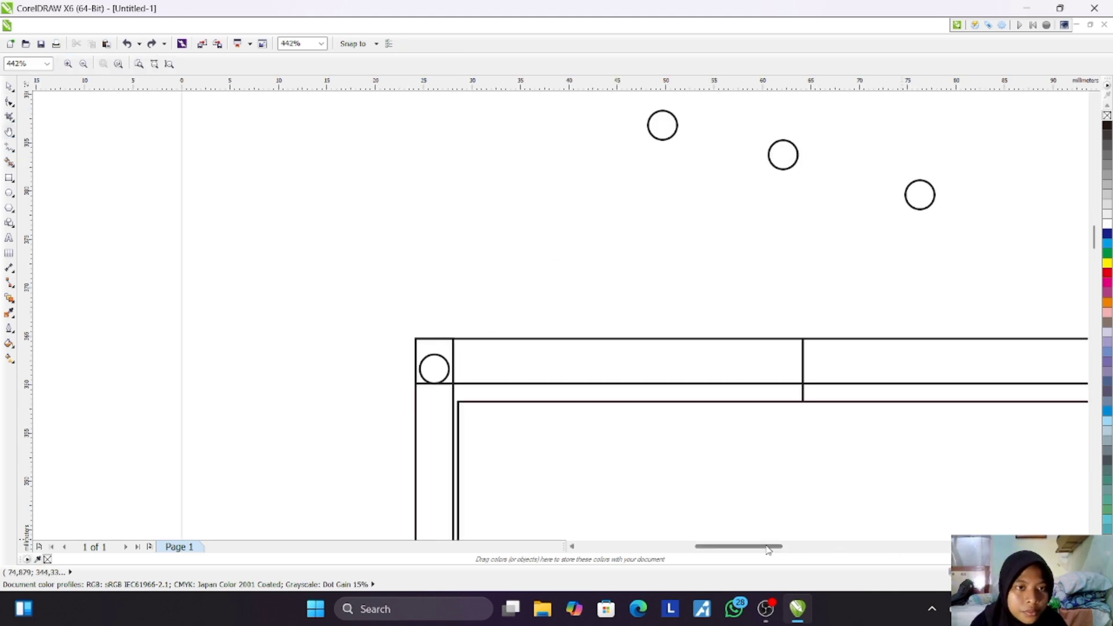
pyautogui.hscroll(3, 739, 546)
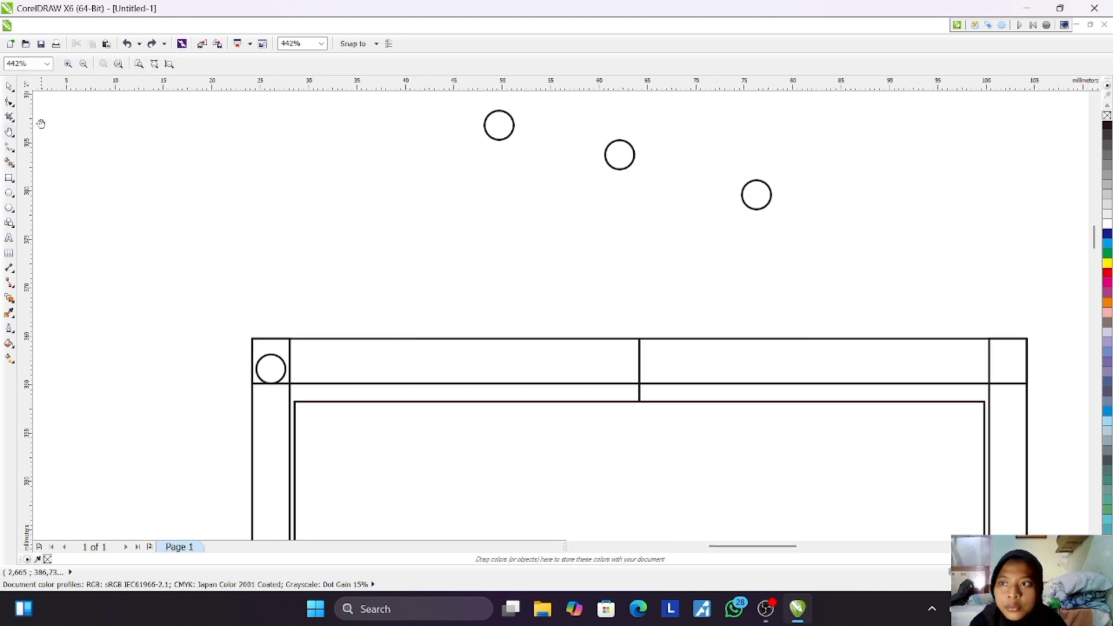
pyautogui.click(10, 87)
pyautogui.moveTo(412, 96); pyautogui.dragTo(837, 236)
pyautogui.moveTo(628, 174); pyautogui.dragTo(645, 211)
pyautogui.moveTo(464, 105); pyautogui.dragTo(857, 212)
pyautogui.moveTo(651, 148); pyautogui.dragTo(678, 214)
pyautogui.moveTo(452, 102); pyautogui.dragTo(910, 252)
pyautogui.moveTo(742, 196); pyautogui.dragTo(758, 290)
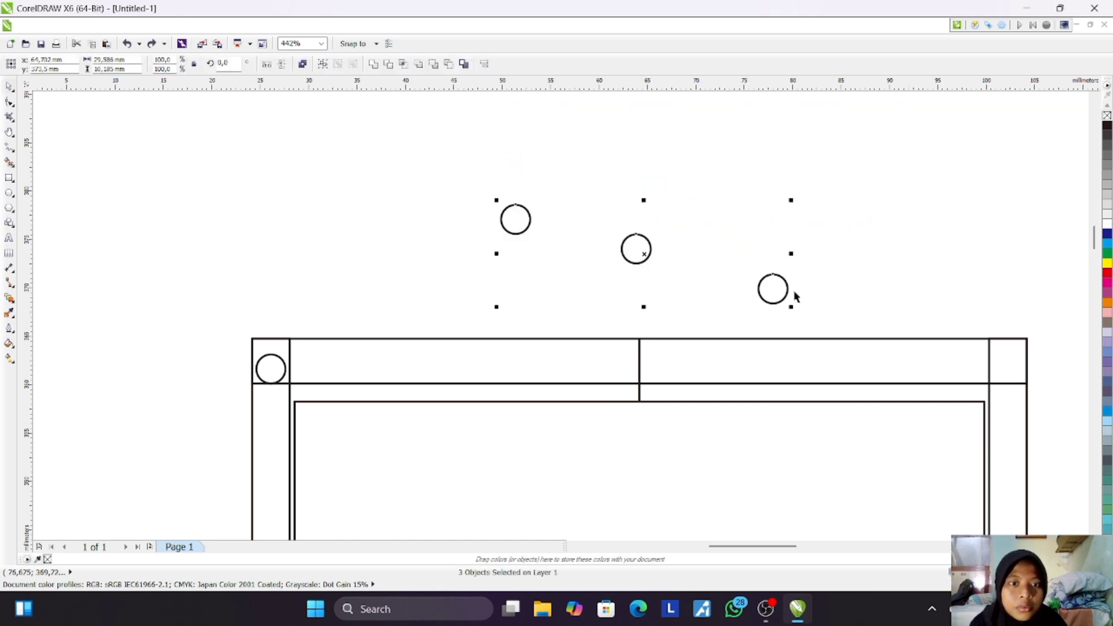
# Step: Shift the circle in the top-left corner box so its right side touches the box's right edge
pyautogui.scroll(-3, 998, 298)
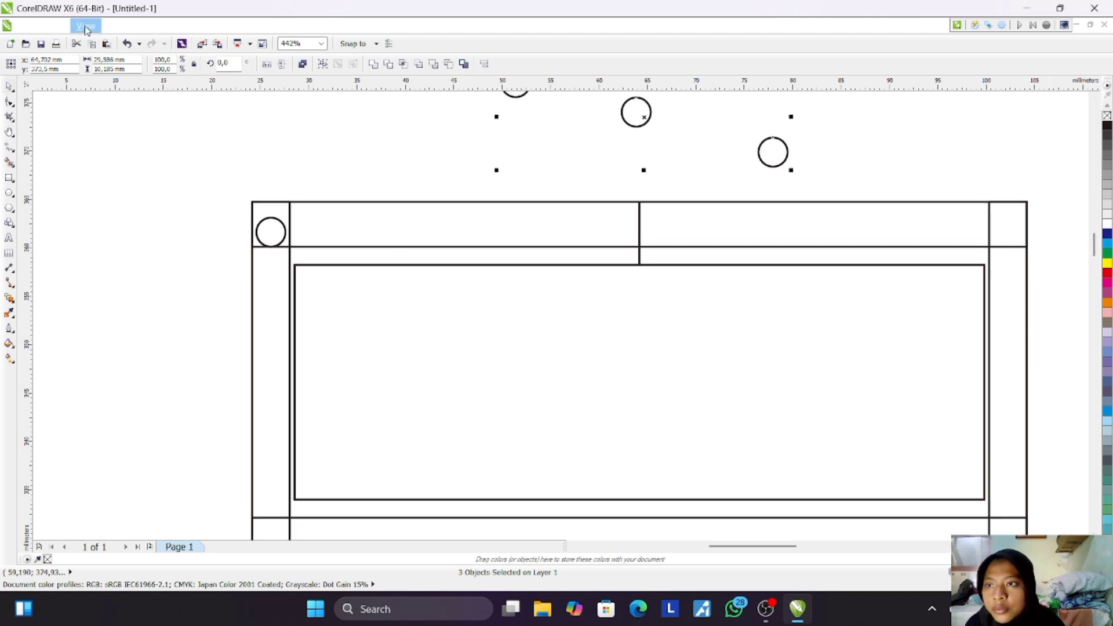
pyautogui.click(284, 228)
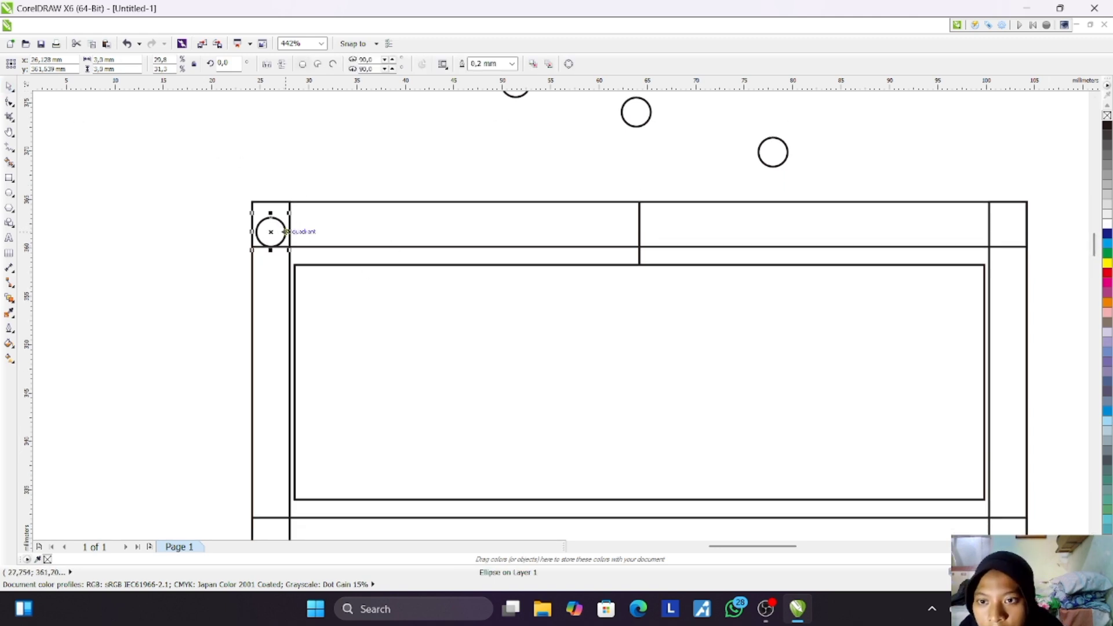
pyautogui.moveTo(286, 231); pyautogui.dragTo(293, 231)
pyautogui.click(311, 181)
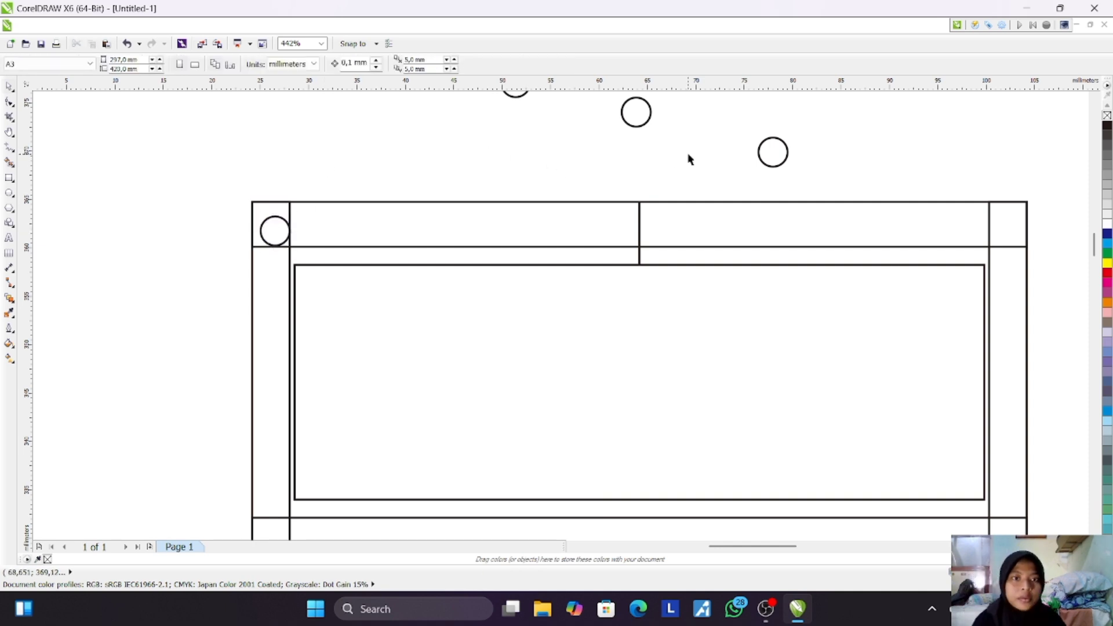
# Step: Move the rightmost spare circle into the top-right corner box so its left side touches the box's left edge
pyautogui.click(758, 151)
pyautogui.moveTo(756, 153); pyautogui.dragTo(989, 223)
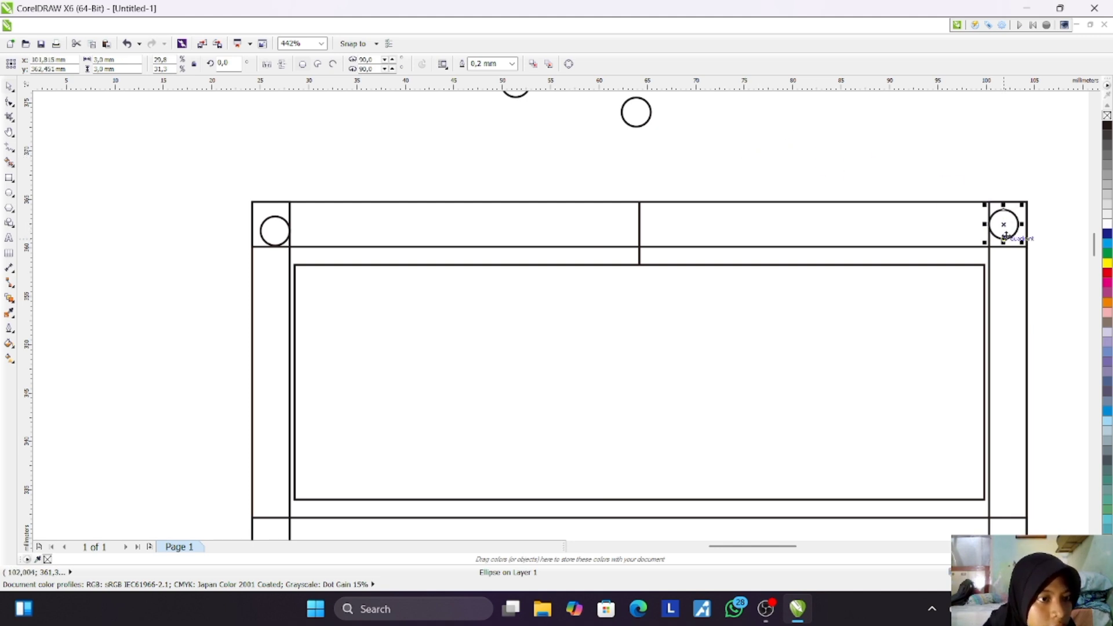
pyautogui.click(1011, 157)
pyautogui.moveTo(1016, 238); pyautogui.dragTo(1006, 250)
pyautogui.click(990, 144)
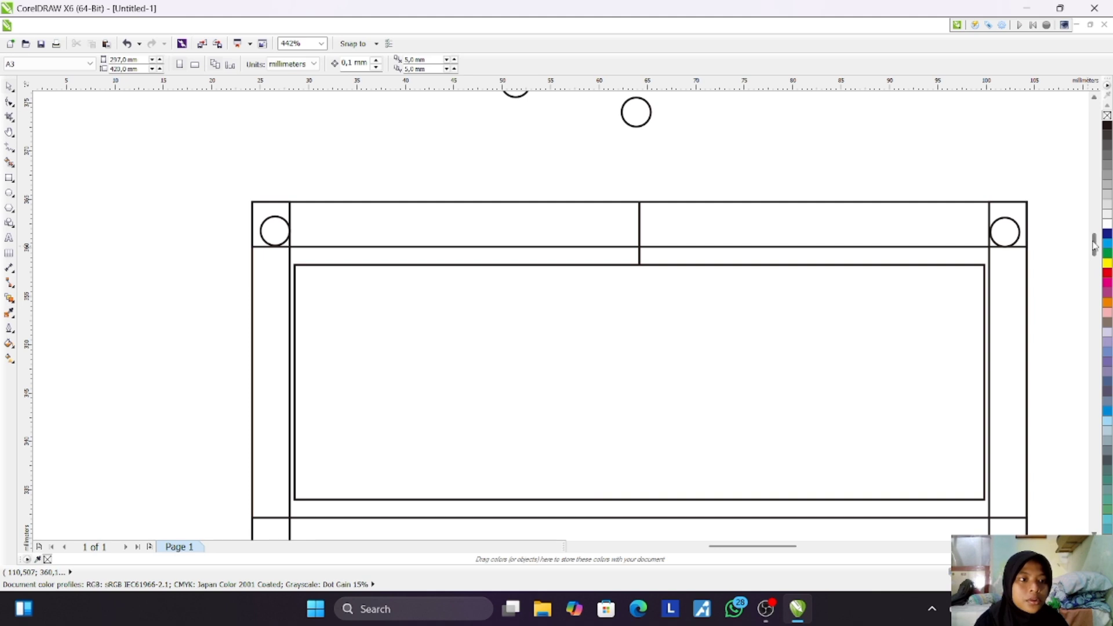
# Step: Move the two remaining spare circles together down inside the inner rectangle
pyautogui.moveTo(1094, 246); pyautogui.dragTo(1095, 225)
pyautogui.moveTo(452, 411); pyautogui.dragTo(681, 492)
pyautogui.moveTo(460, 390); pyautogui.dragTo(693, 494)
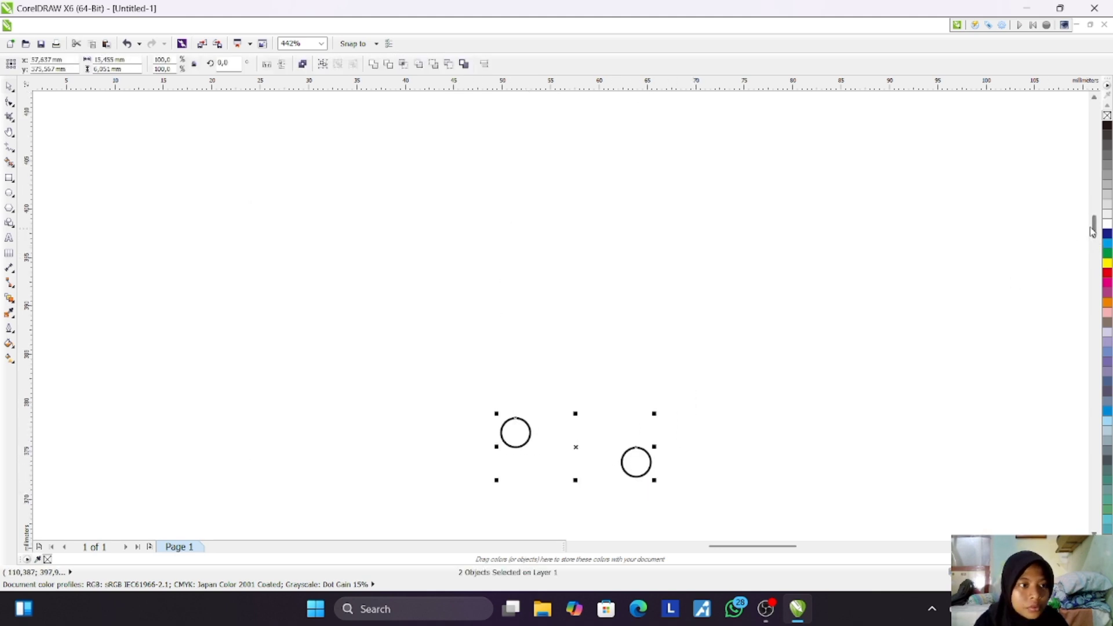
pyautogui.moveTo(1093, 231); pyautogui.dragTo(1093, 253)
pyautogui.moveTo(628, 126); pyautogui.dragTo(636, 429)
pyautogui.moveTo(1095, 244); pyautogui.dragTo(1095, 250)
pyautogui.click(480, 232)
pyautogui.moveTo(480, 232); pyautogui.dragTo(540, 277)
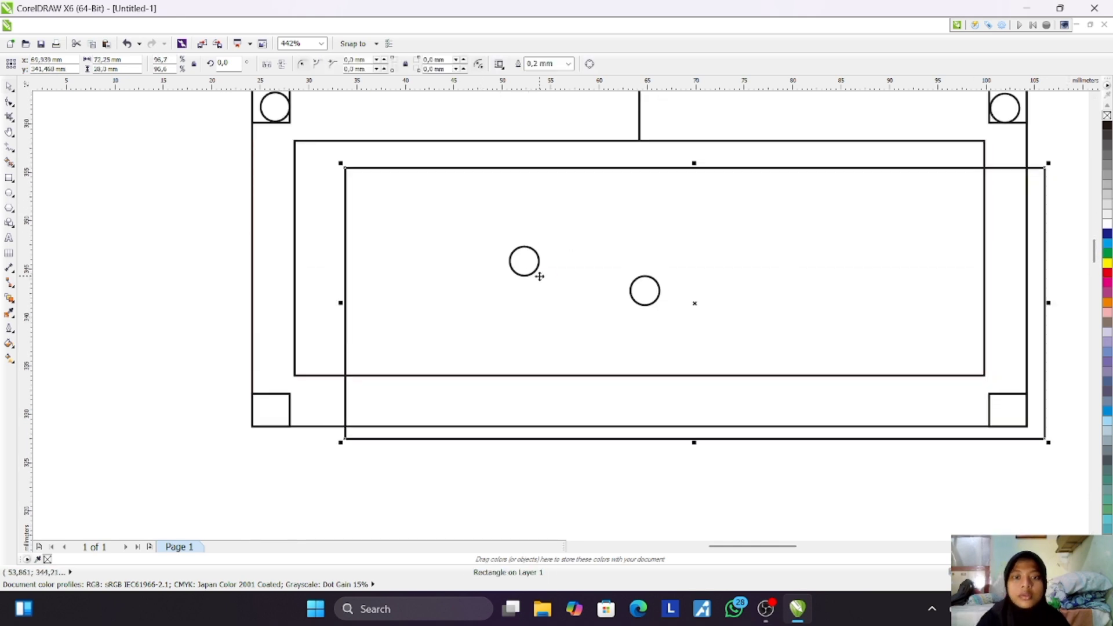
pyautogui.hotkey('ctrl', 'z')
# Step: Move the left spare circle into the bottom-left corner box so its right side touches the box's right edge
pyautogui.click(523, 259)
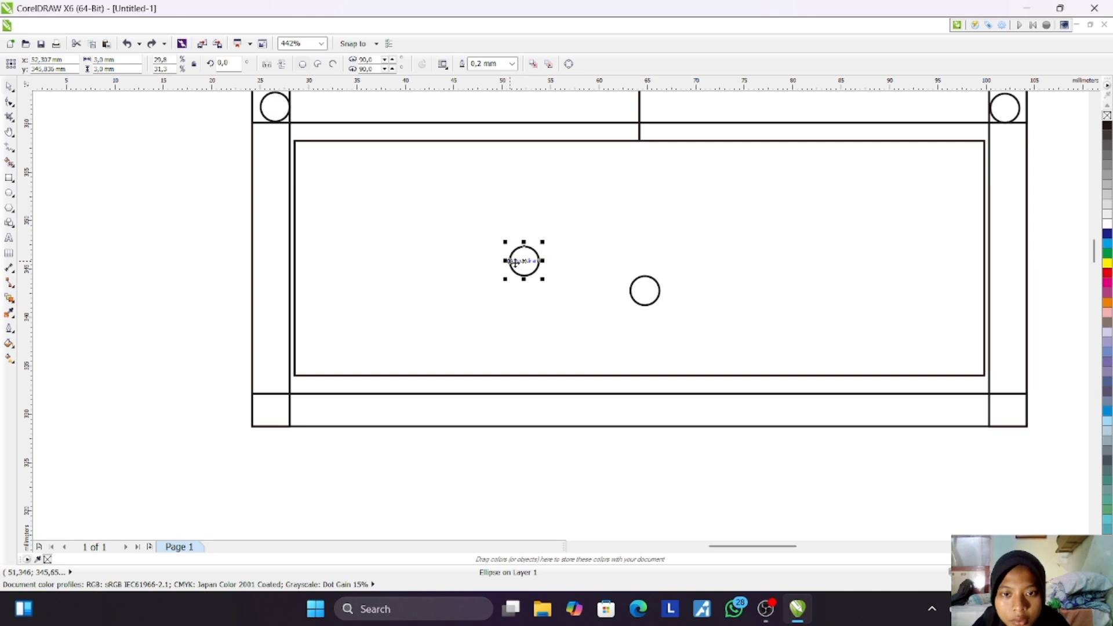
pyautogui.moveTo(534, 269); pyautogui.dragTo(279, 401)
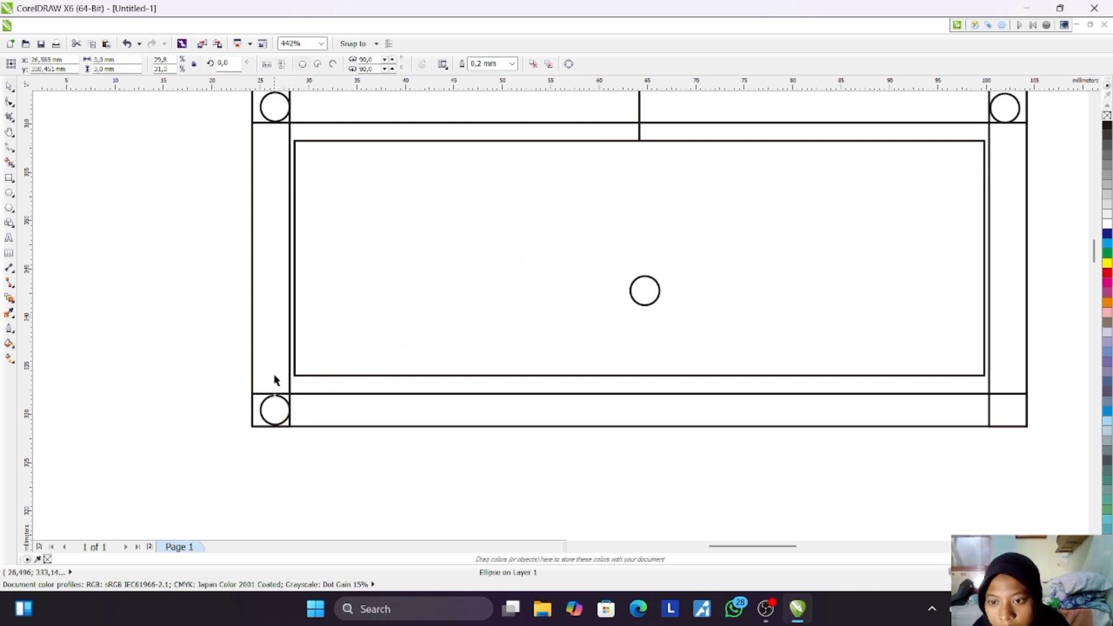
# Step: Try to fine-tune the position of the circle in the bottom-left corner box
pyautogui.click(273, 379)
pyautogui.click(274, 397)
pyautogui.moveTo(275, 397); pyautogui.dragTo(276, 397)
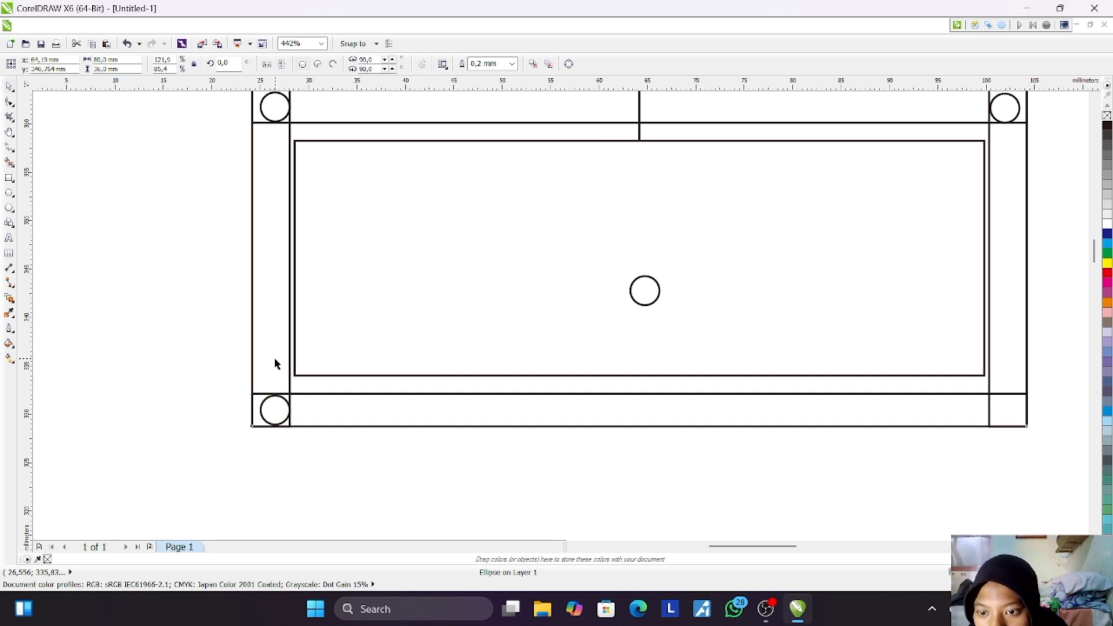
pyautogui.click(273, 394)
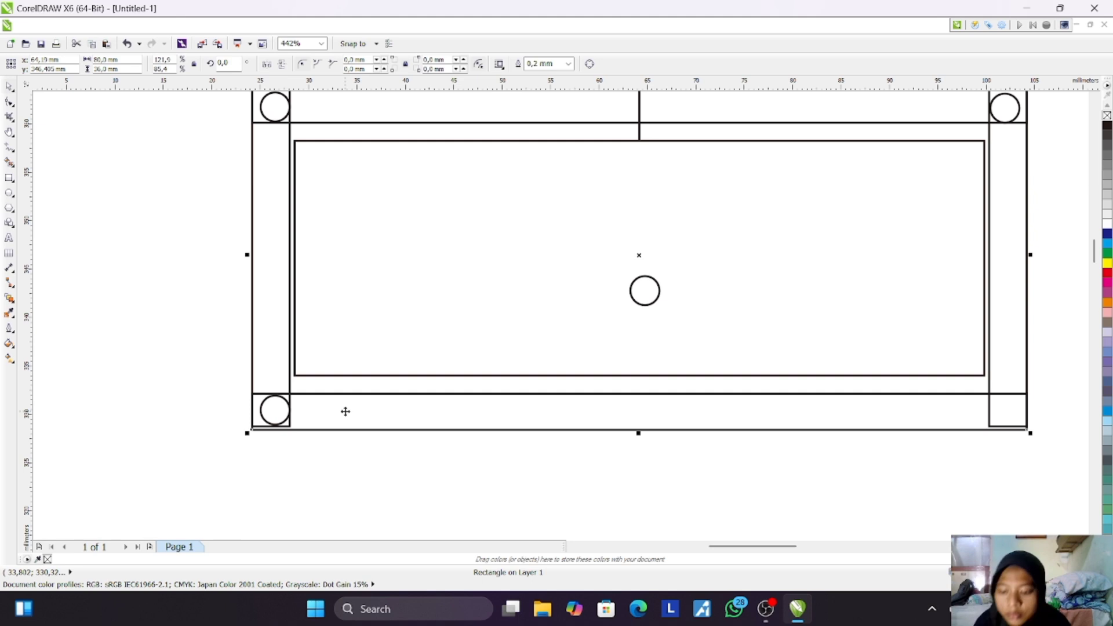
pyautogui.hotkey('ctrl', 'z')
pyautogui.click(275, 395)
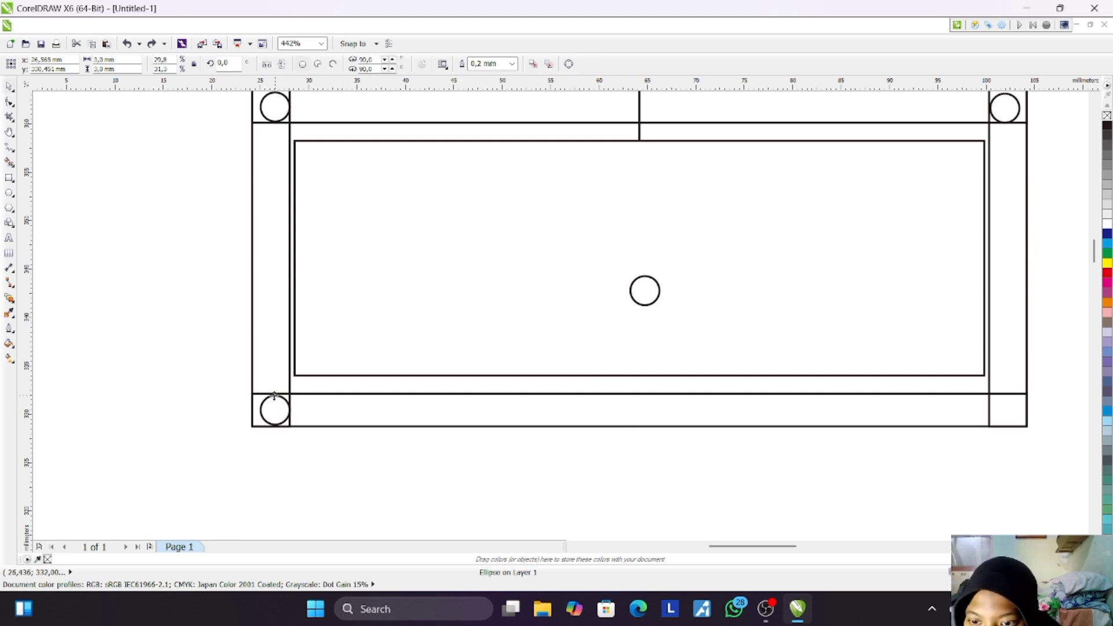
pyautogui.moveTo(278, 394); pyautogui.dragTo(291, 410)
pyautogui.click(246, 345)
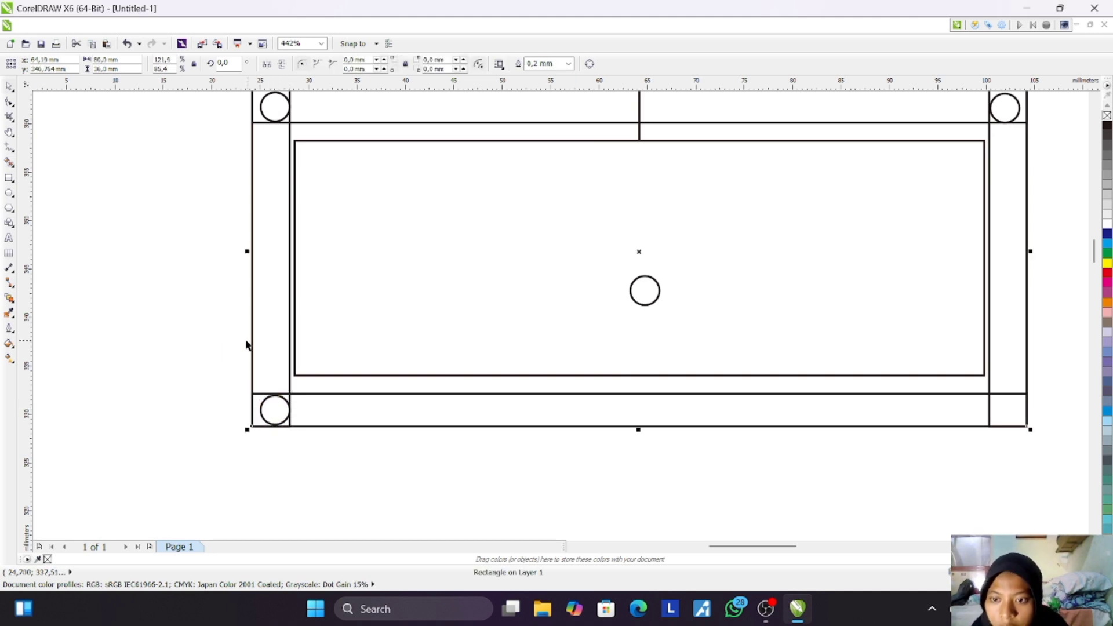
# Step: Move the last spare circle into the bottom-right corner box so its left side touches the box's left edge
pyautogui.moveTo(640, 298); pyautogui.dragTo(990, 412)
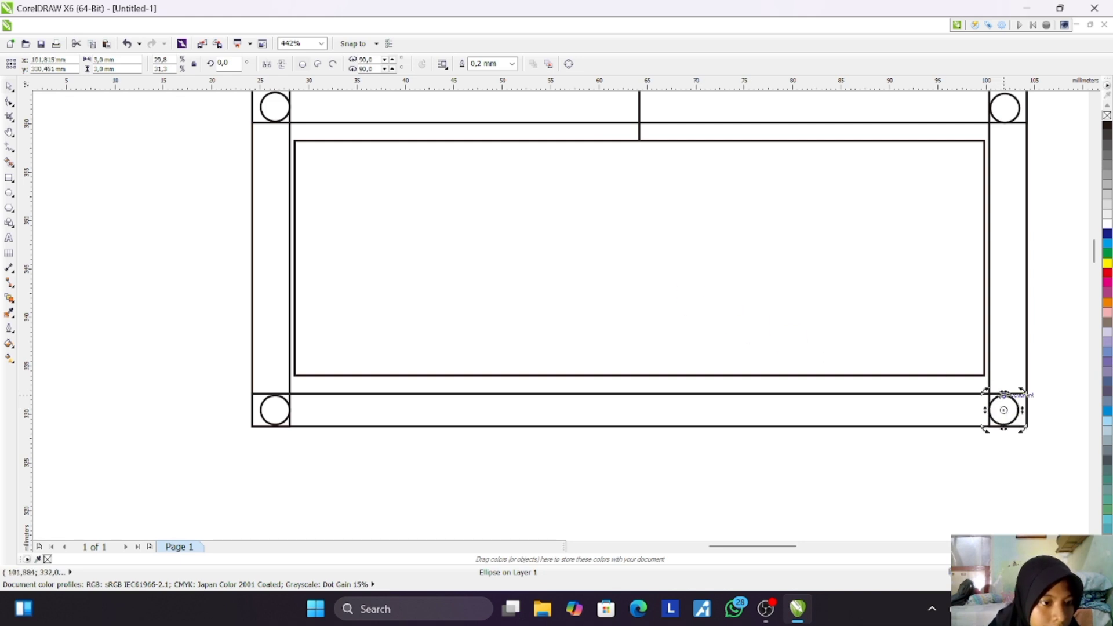
pyautogui.moveTo(1004, 409); pyautogui.dragTo(1004, 405)
pyautogui.click(1056, 405)
pyautogui.click(1013, 413)
pyautogui.click(1044, 385)
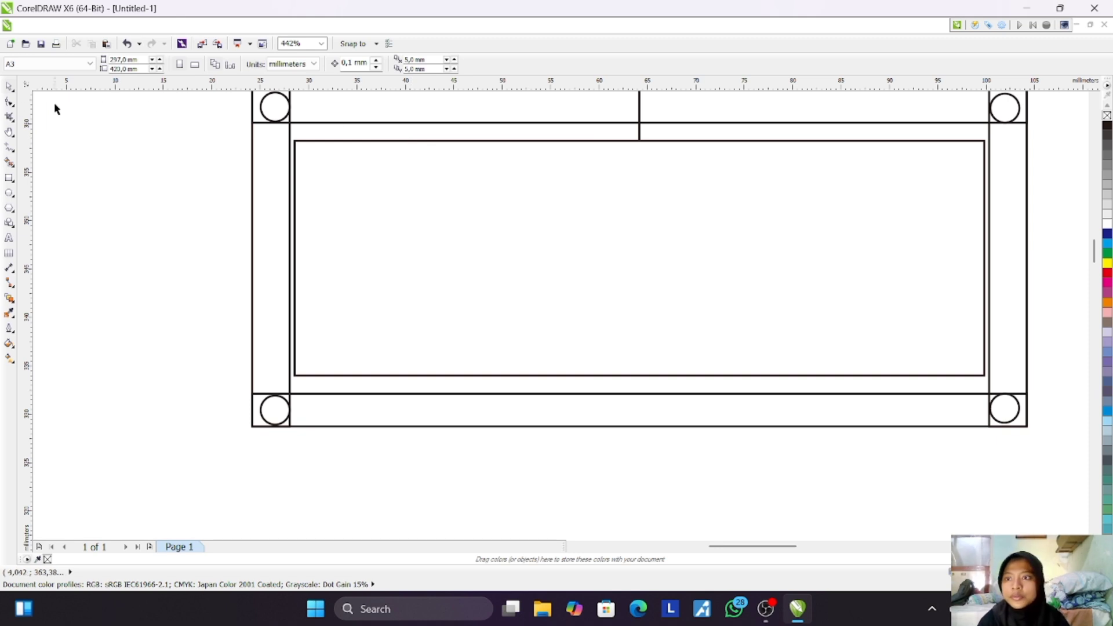
# Step: Delete the helper box around the top-left circle, keeping the circle
pyautogui.click(9, 134)
pyautogui.click(84, 64)
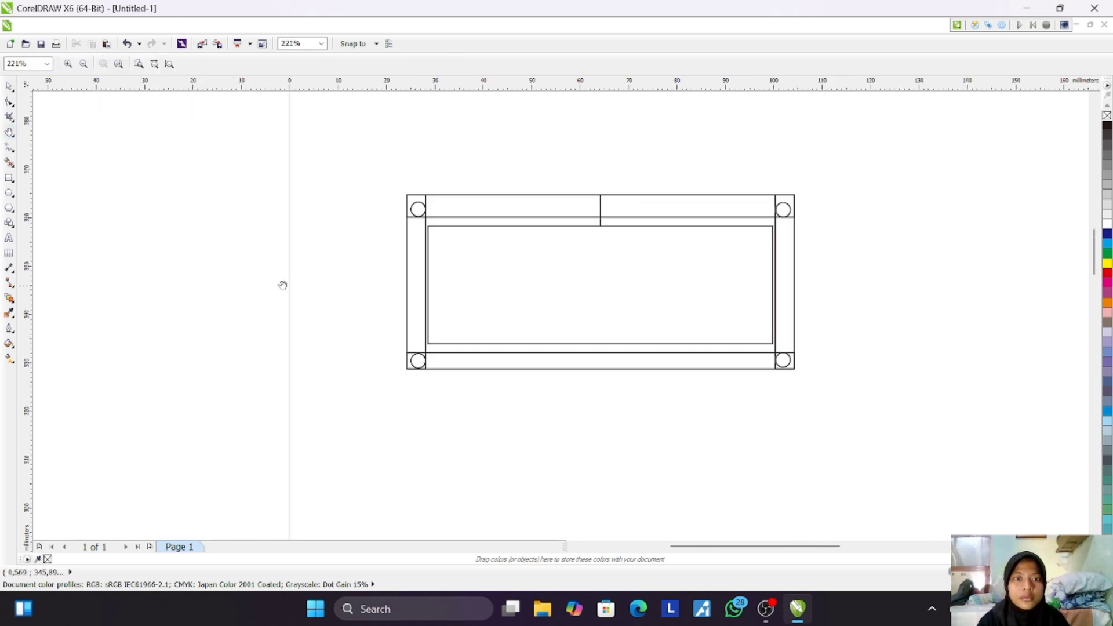
pyautogui.moveTo(282, 285); pyautogui.dragTo(262, 286)
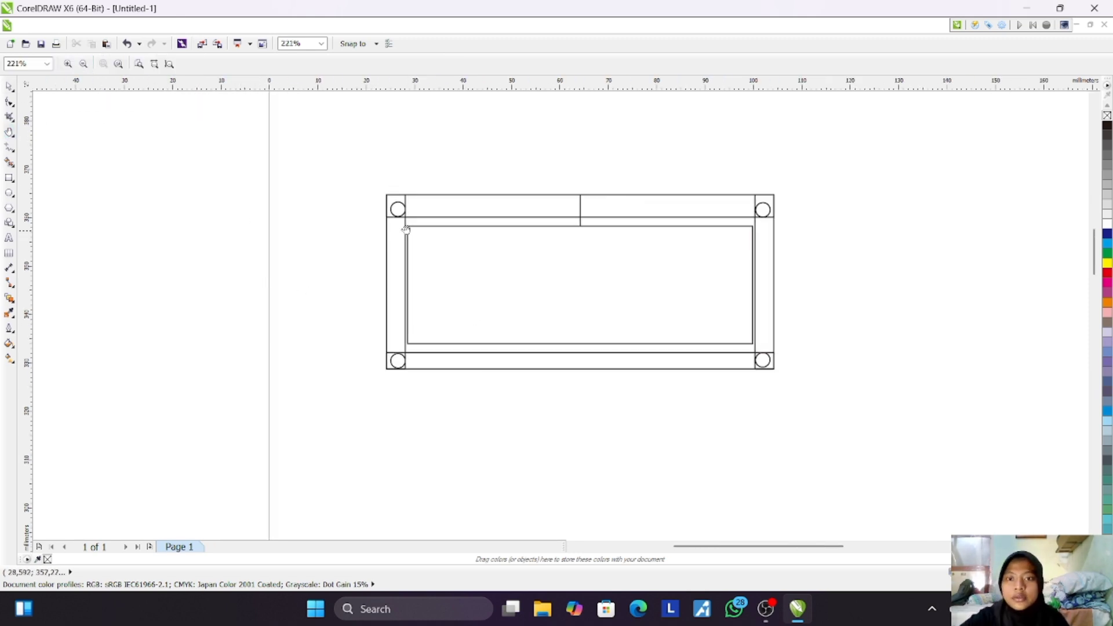
pyautogui.click(9, 87)
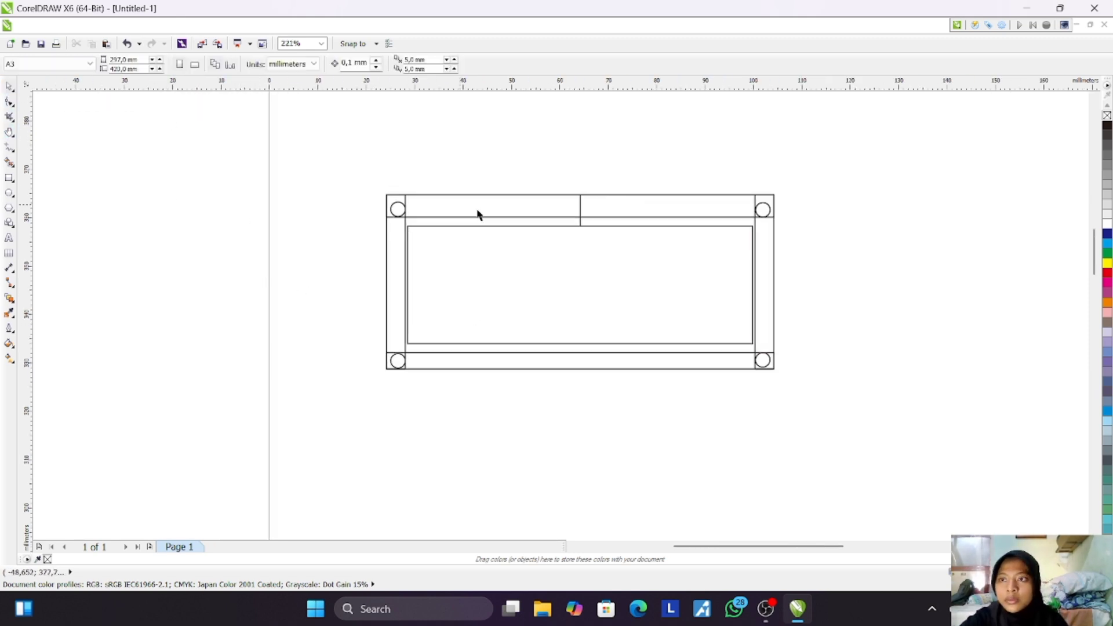
pyautogui.click(393, 216)
pyautogui.click(403, 210)
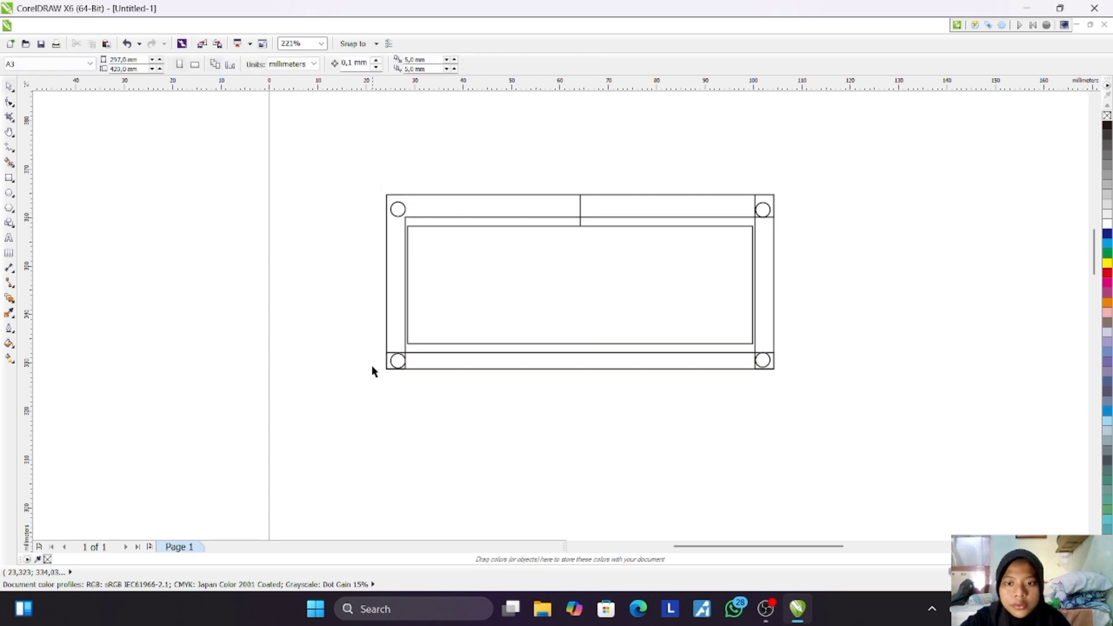
# Step: Delete the three other corner helper boxes at the bottom-left, bottom-right and top-right, keeping their circles
pyautogui.click(389, 355)
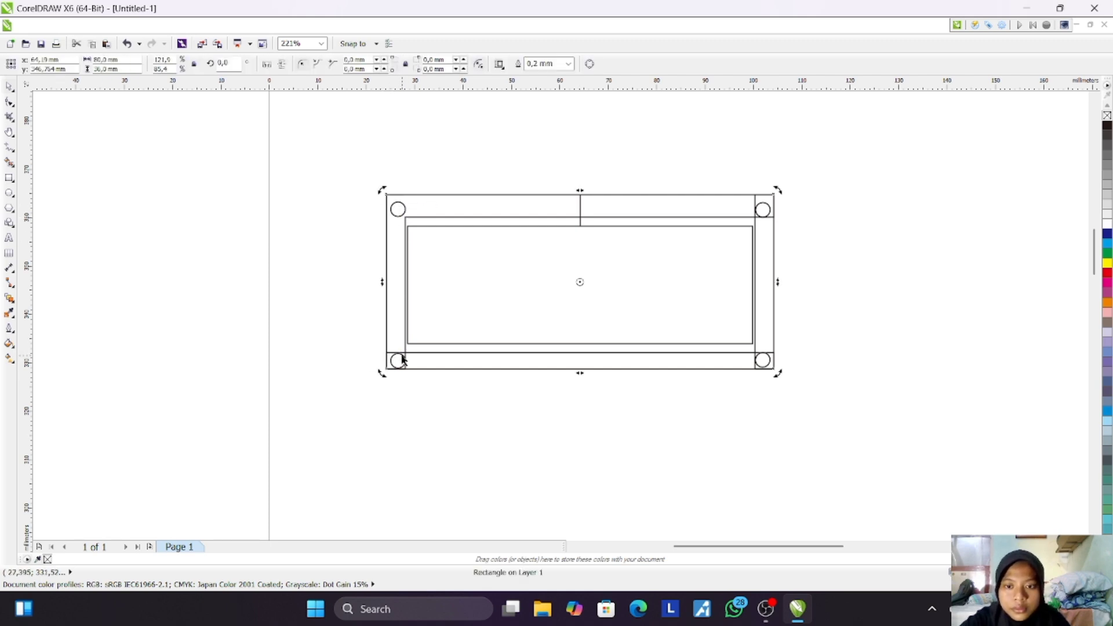
pyautogui.click(397, 358)
pyautogui.click(396, 312)
pyautogui.press('Tab')
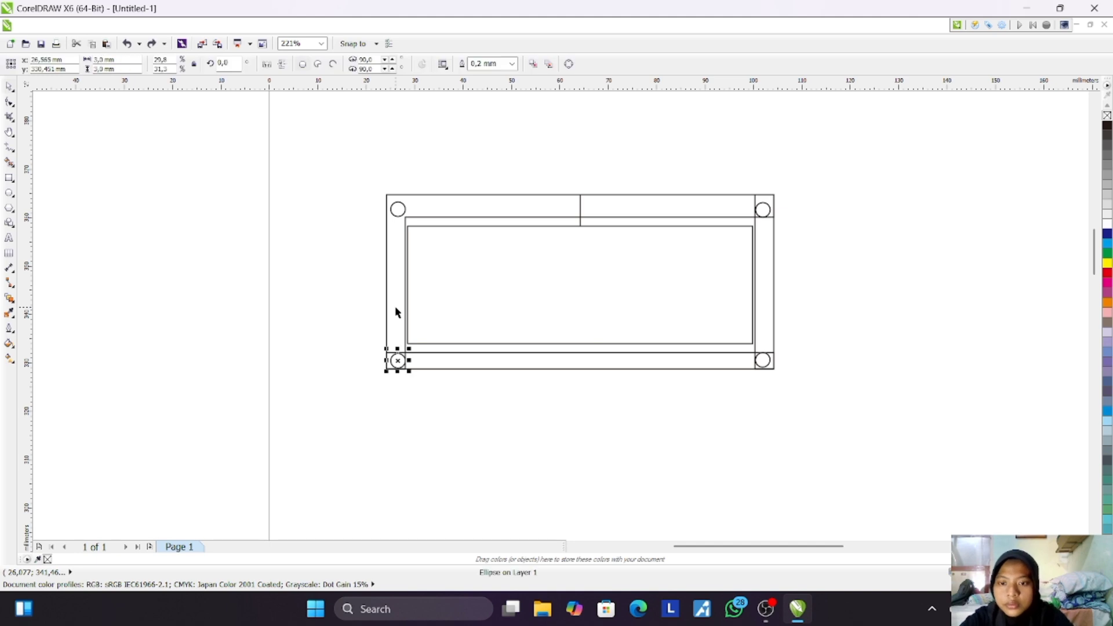
pyautogui.click(432, 376)
pyautogui.click(391, 360)
pyautogui.click(426, 363)
pyautogui.click(768, 357)
pyautogui.click(769, 354)
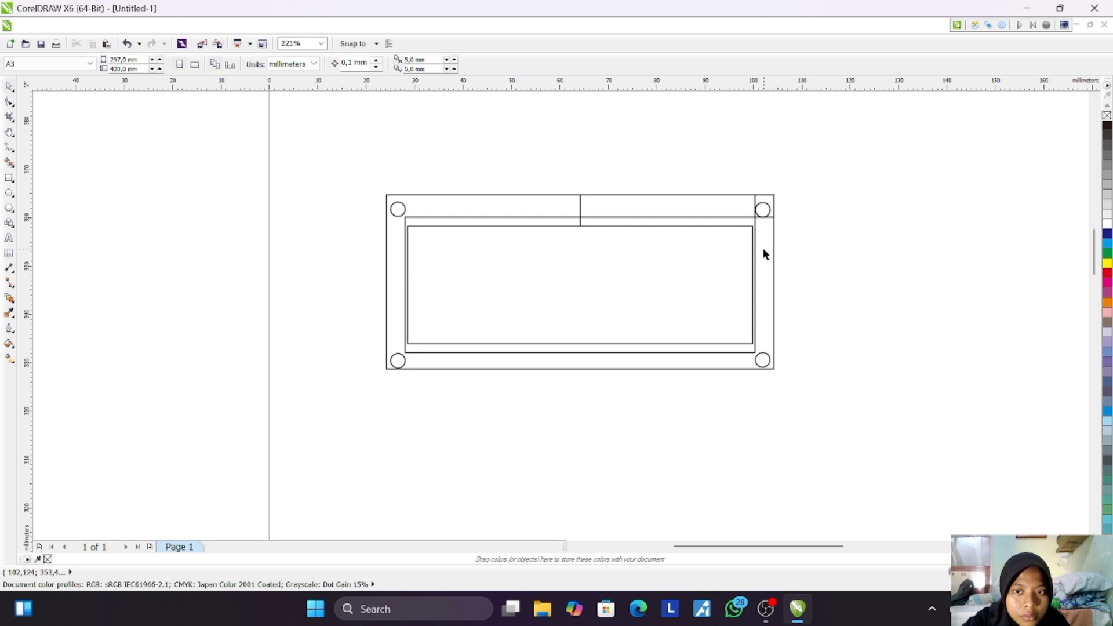
pyautogui.click(757, 216)
pyautogui.press('Delete')
# Step: Delete the middle guide rectangle, the short vertical centre line and the outer rectangle, keeping the inner rectangle and four circles
pyautogui.click(743, 222)
pyautogui.press('Delete')
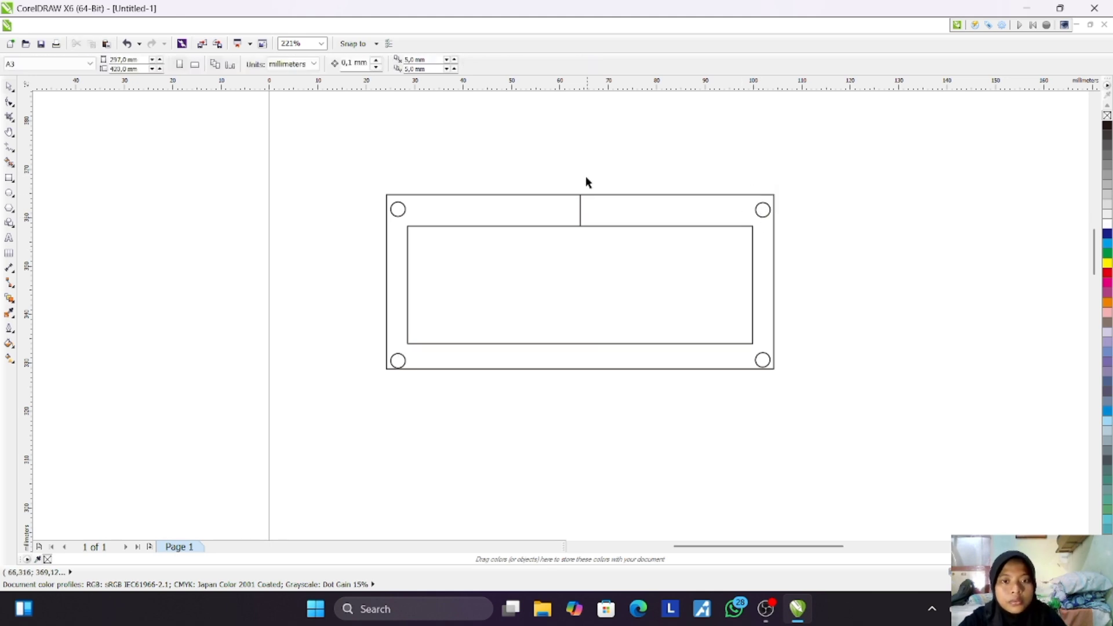
pyautogui.click(581, 210)
pyautogui.press('Delete')
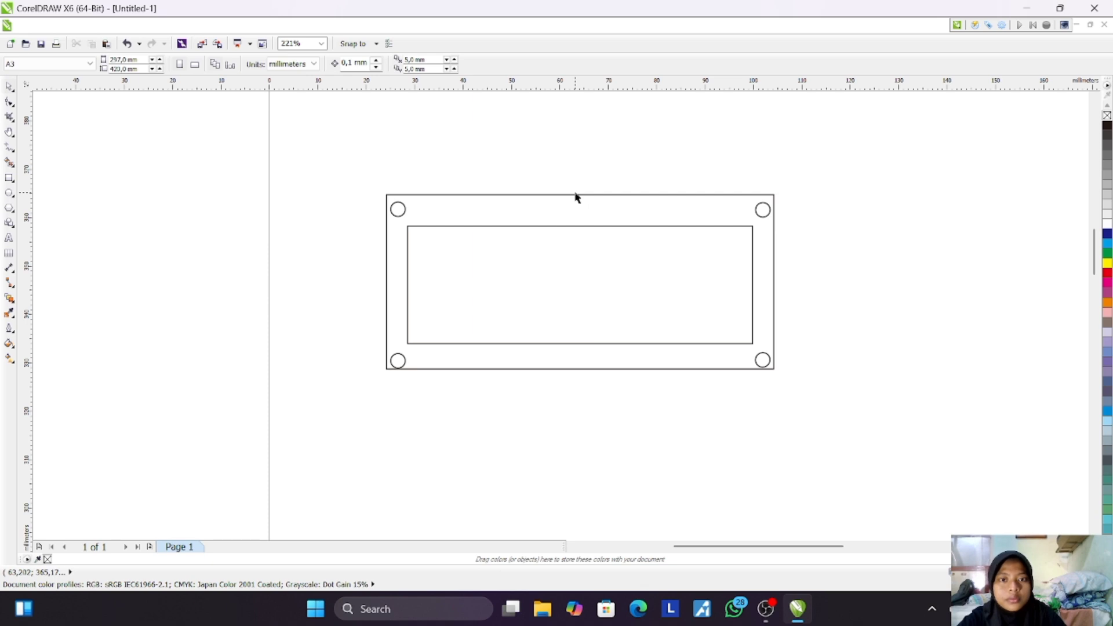
pyautogui.click(590, 195)
pyautogui.press('Delete')
# Step: Colour the outlines of the inner rectangle and all four circles green
pyautogui.moveTo(348, 164); pyautogui.dragTo(835, 424)
pyautogui.rightClick(1107, 254)
pyautogui.click(867, 457)
pyautogui.moveTo(743, 547); pyautogui.dragTo(792, 549)
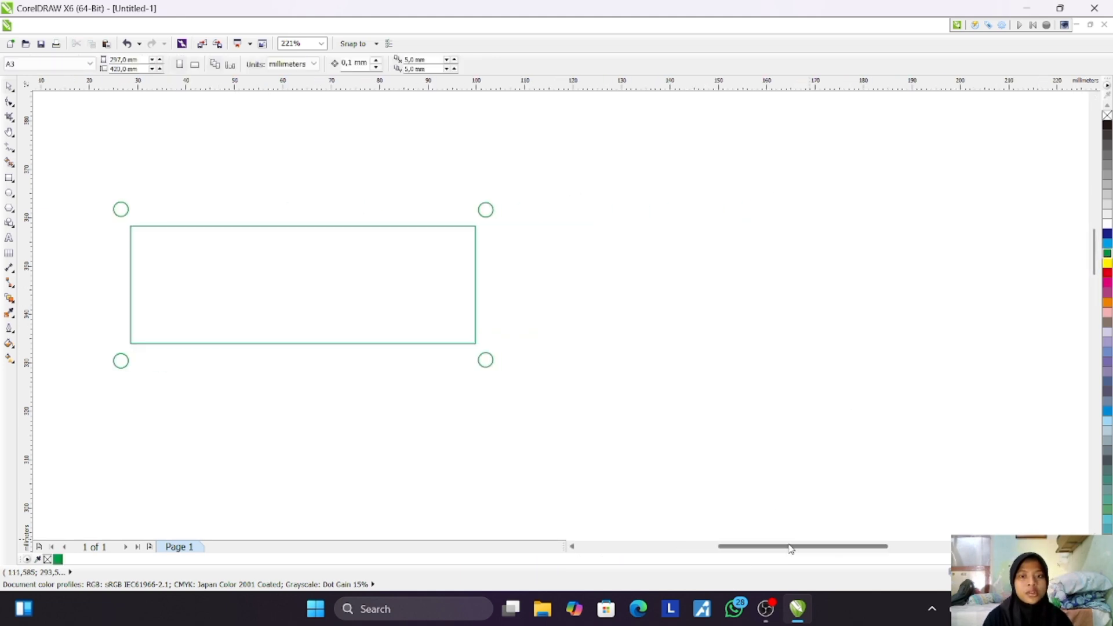
pyautogui.click(9, 268)
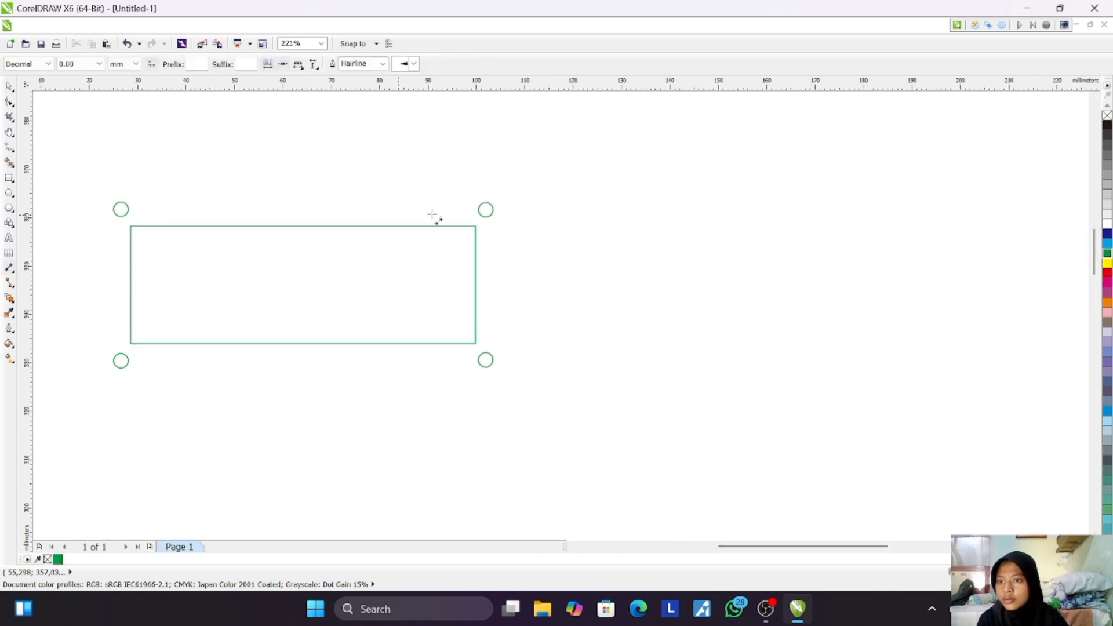
pyautogui.moveTo(692, 235); pyautogui.dragTo(692, 281)
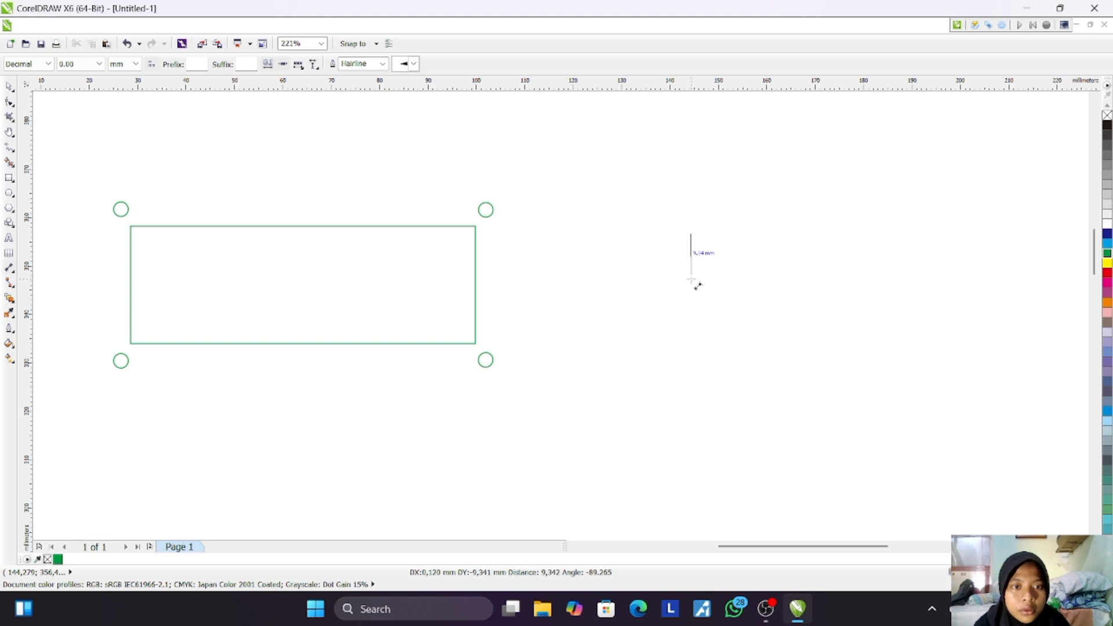
pyautogui.press('Escape')
# Step: Draw two short vertical connector lines and one short horizontal one in the empty area beside the green rectangle, undoing any stray extra line
pyautogui.click(9, 283)
pyautogui.moveTo(631, 202); pyautogui.dragTo(633, 303)
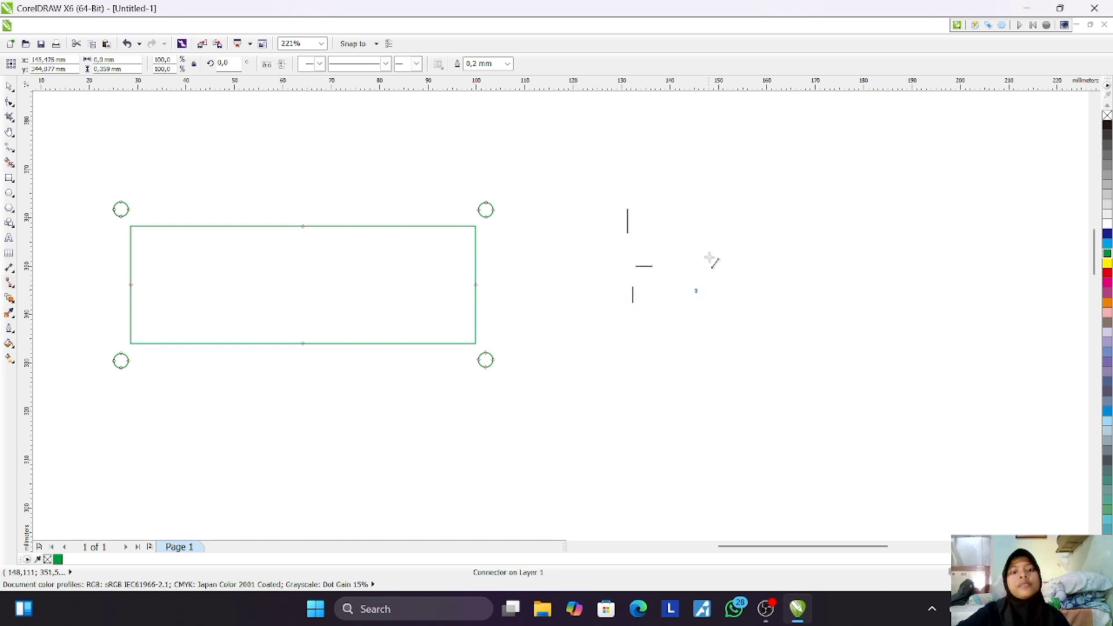
pyautogui.hotkey('ctrl', 'z')
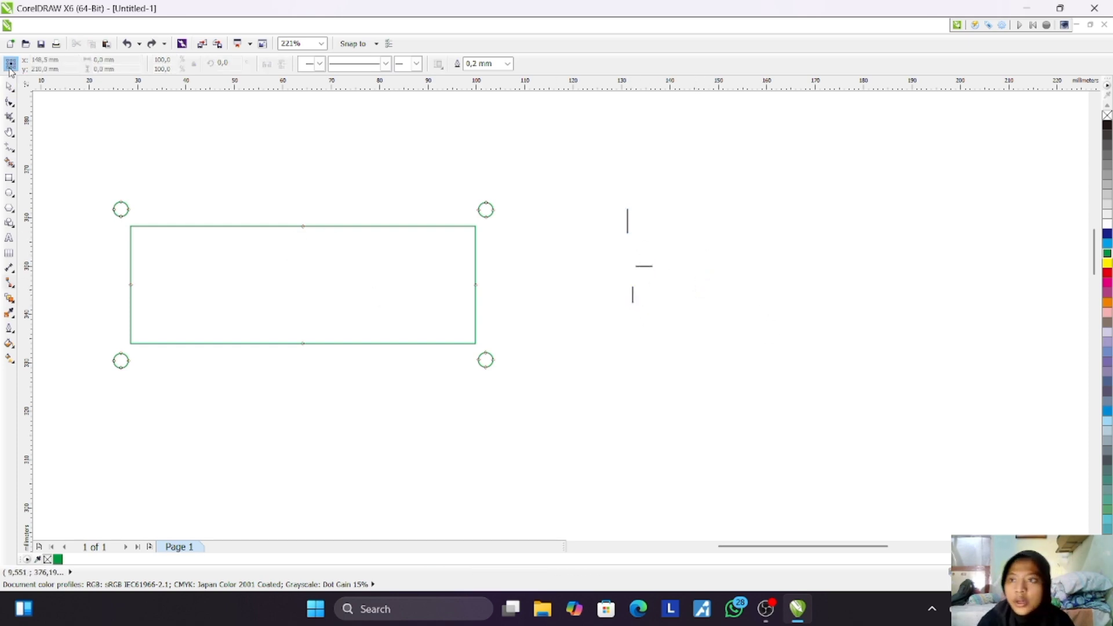
# Step: Set the upper vertical line's length to 13,75 mm
pyautogui.click(9, 86)
pyautogui.click(628, 225)
pyautogui.click(96, 69)
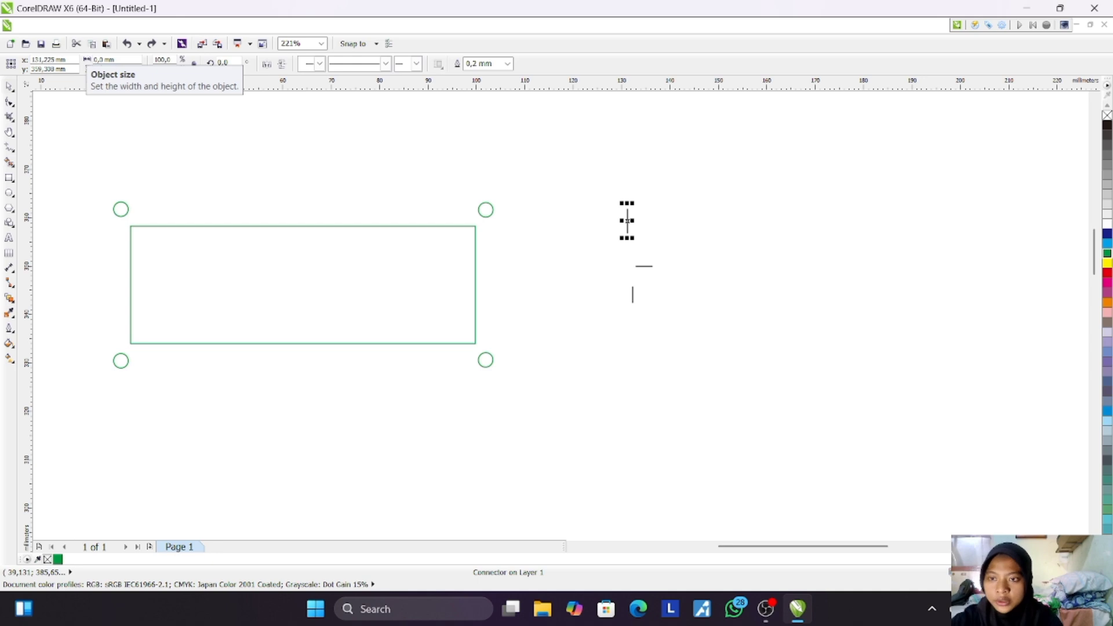
pyautogui.write('13,75')
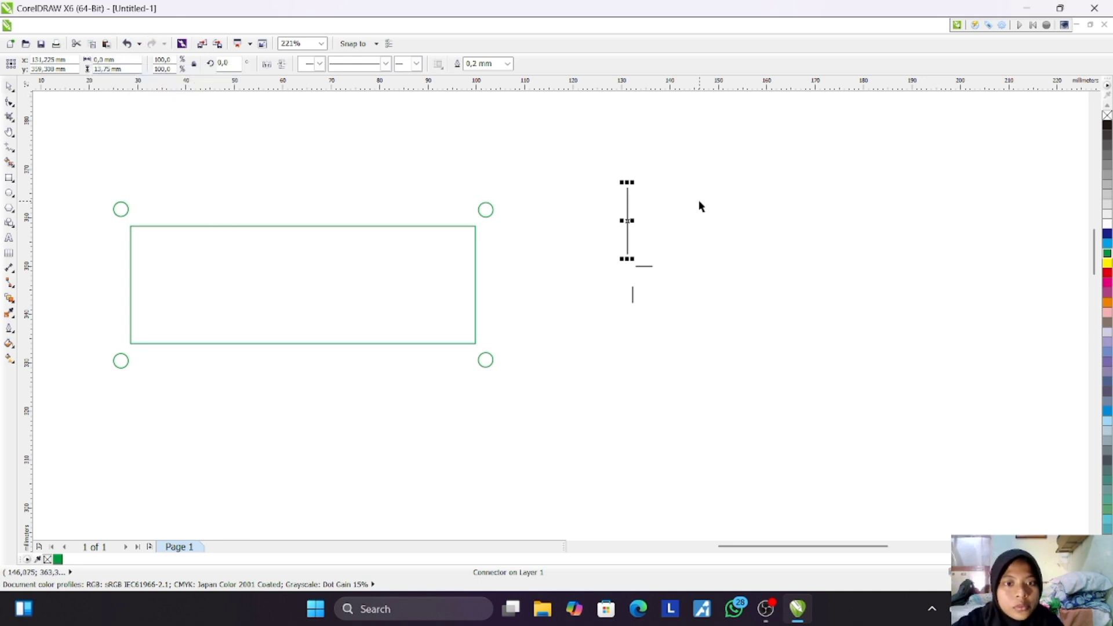
# Step: Set the horizontal line's length to 5 mm
pyautogui.click(645, 266)
pyautogui.click(133, 59)
pyautogui.write('5')
pyautogui.press('Return')
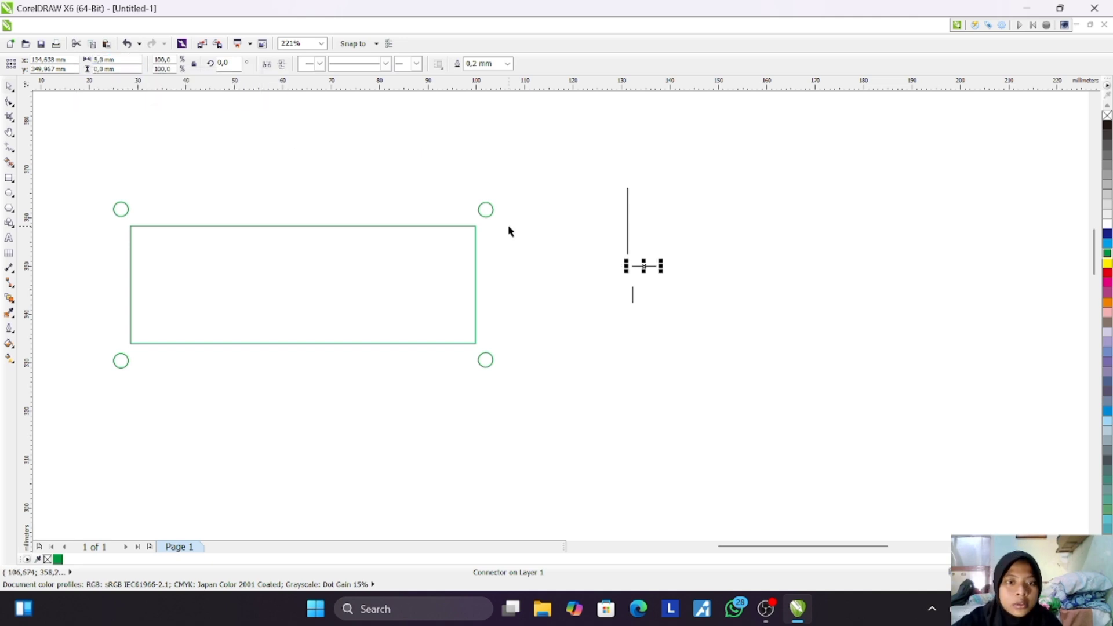
# Step: Set the lower vertical line's length to 3,0 mm
pyautogui.click(633, 295)
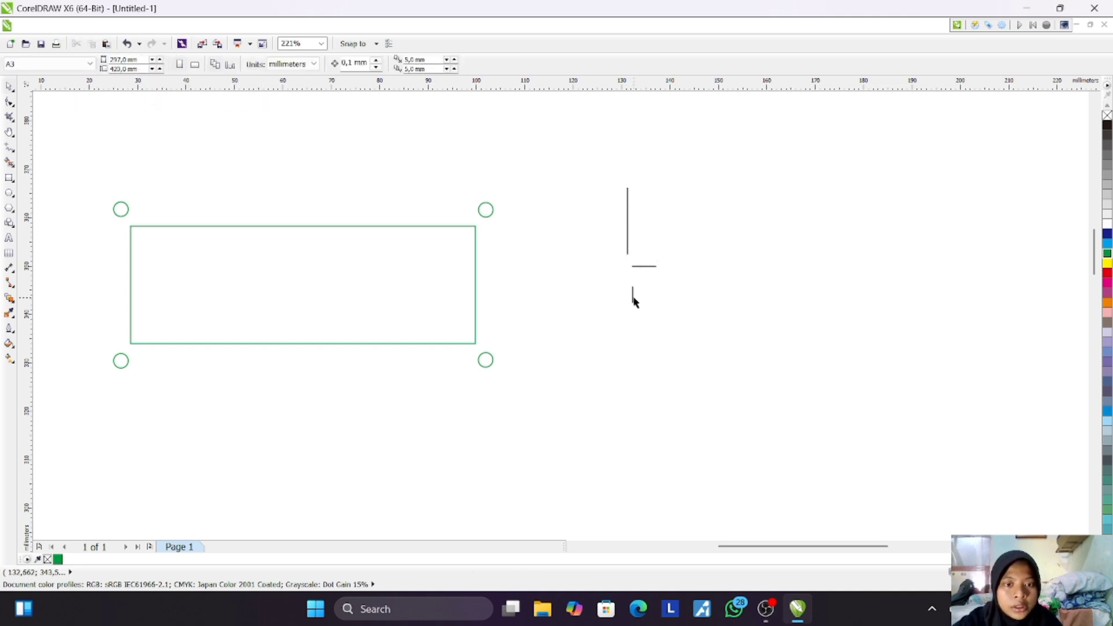
pyautogui.click(633, 296)
pyautogui.click(116, 68)
pyautogui.write('3,0')
pyautogui.press('Return')
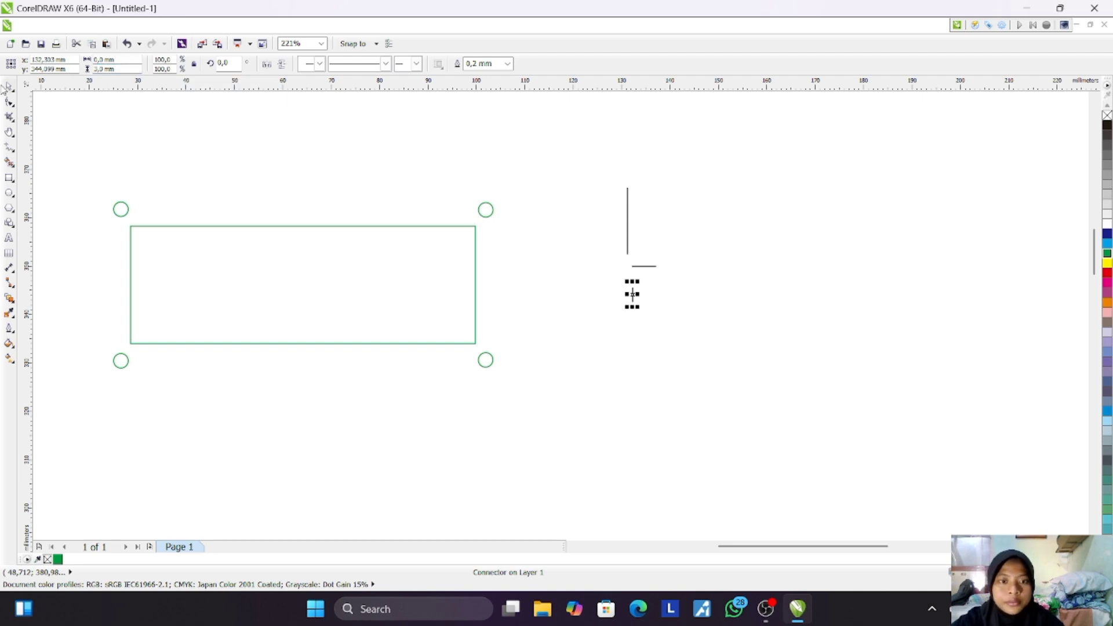
# Step: Move the horizontal line so its left end meets the midpoint of the long vertical line
pyautogui.click(508, 357)
pyautogui.click(638, 266)
pyautogui.moveTo(633, 266); pyautogui.dragTo(630, 221)
# Step: Move the short vertical line onto the horizontal line's right end, centred on that end
pyautogui.click(634, 302)
pyautogui.click(633, 294)
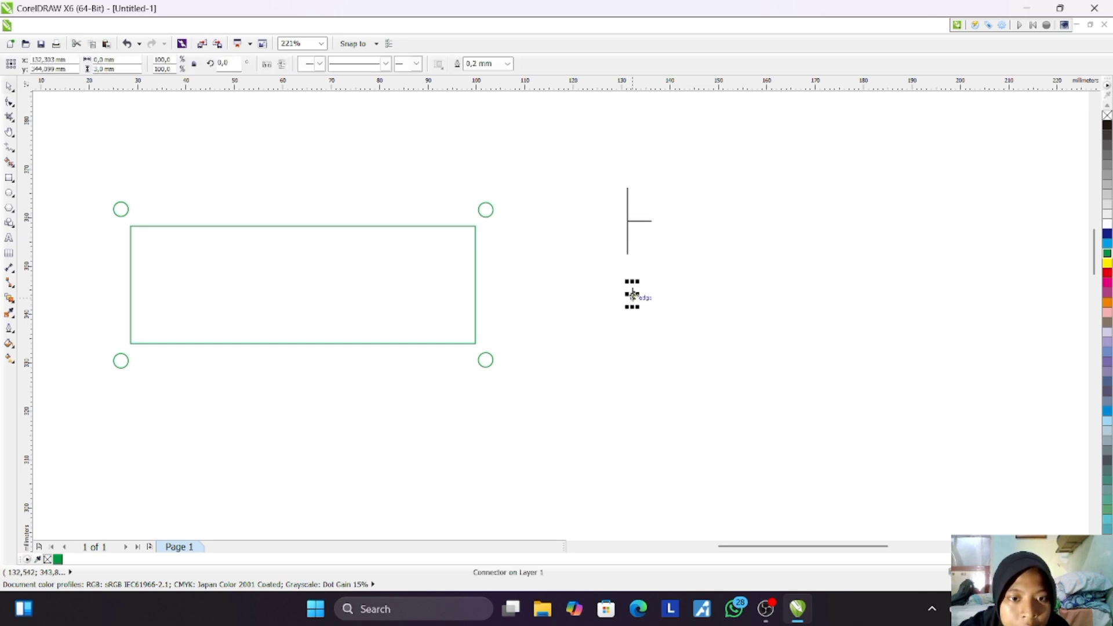
pyautogui.scroll(5, 634, 293)
pyautogui.moveTo(649, 294); pyautogui.dragTo(704, 214)
pyautogui.scroll(-5, 715, 209)
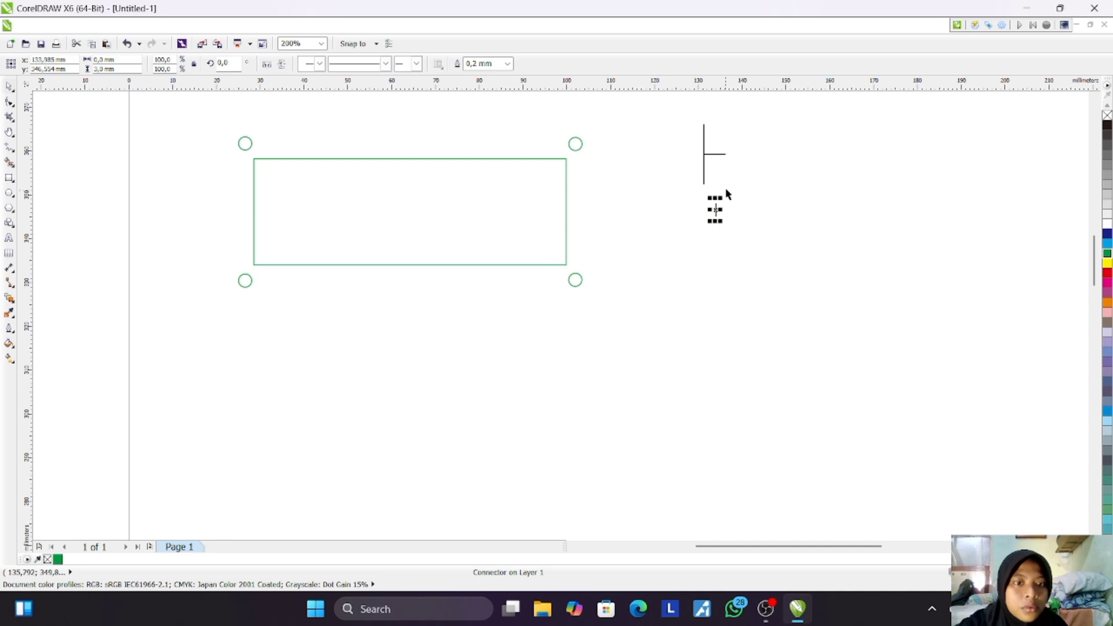
pyautogui.moveTo(717, 210); pyautogui.dragTo(716, 210)
pyautogui.moveTo(726, 167)
pyautogui.mouseDown()
pyautogui.moveTo(754, 177)
pyautogui.moveTo(726, 155)
pyautogui.mouseUp()
pyautogui.click(761, 165)
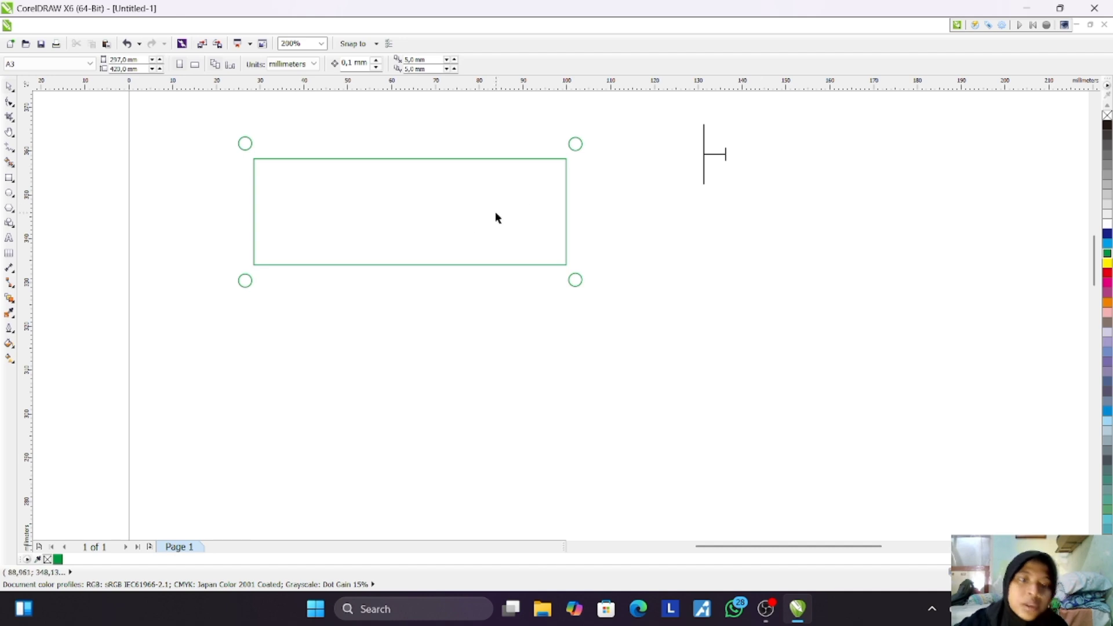
# Step: Join the long vertical line's ends to the matching ends of the short one with two diagonal connector lines, forming a trapezoid
pyautogui.click(9, 284)
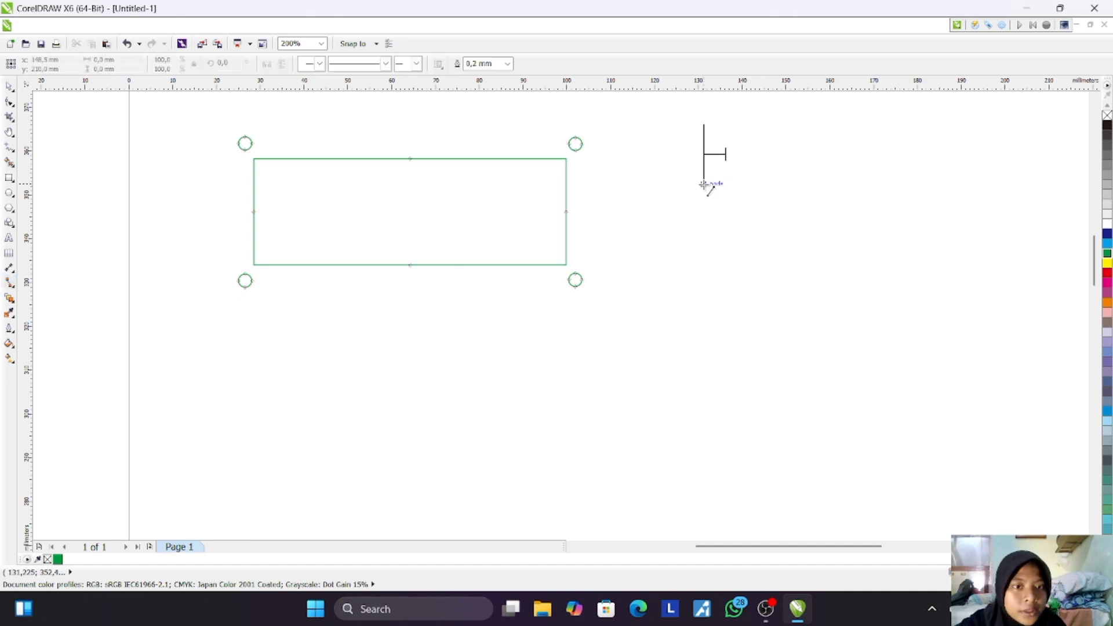
pyautogui.moveTo(704, 185); pyautogui.dragTo(727, 154)
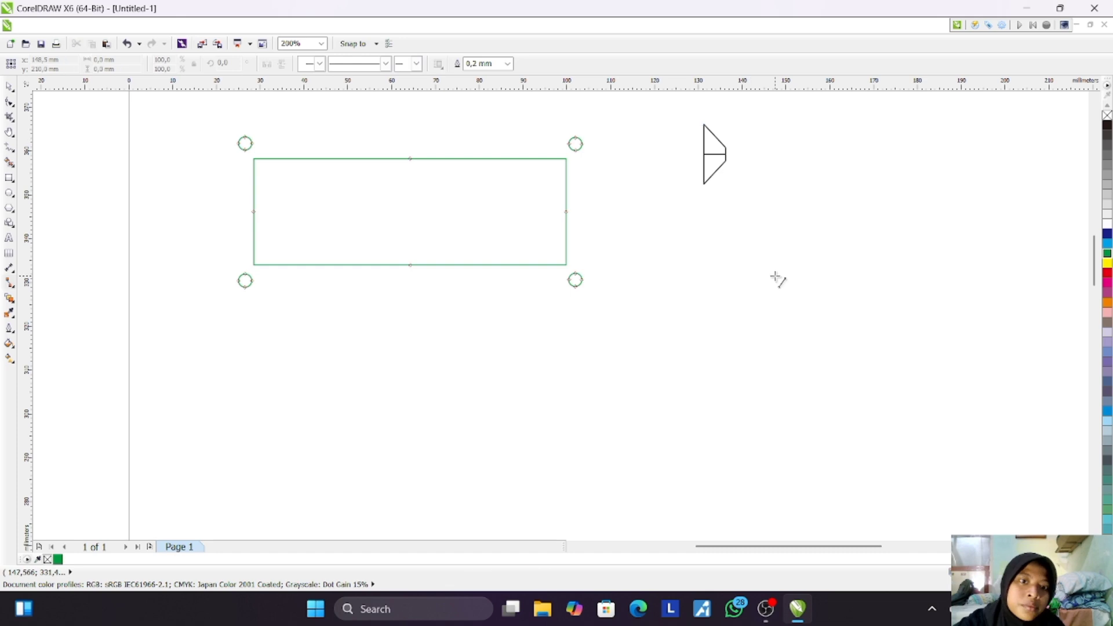
# Step: Delete the horizontal connector line inside the trapezoid
pyautogui.click(16, 88)
pyautogui.click(715, 154)
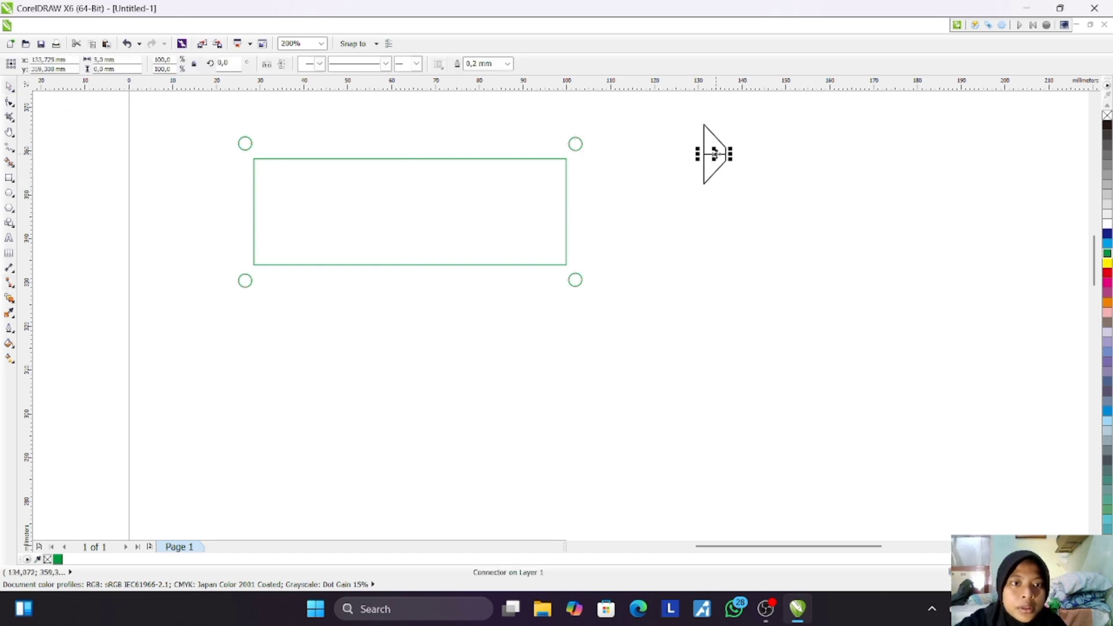
pyautogui.press('Delete')
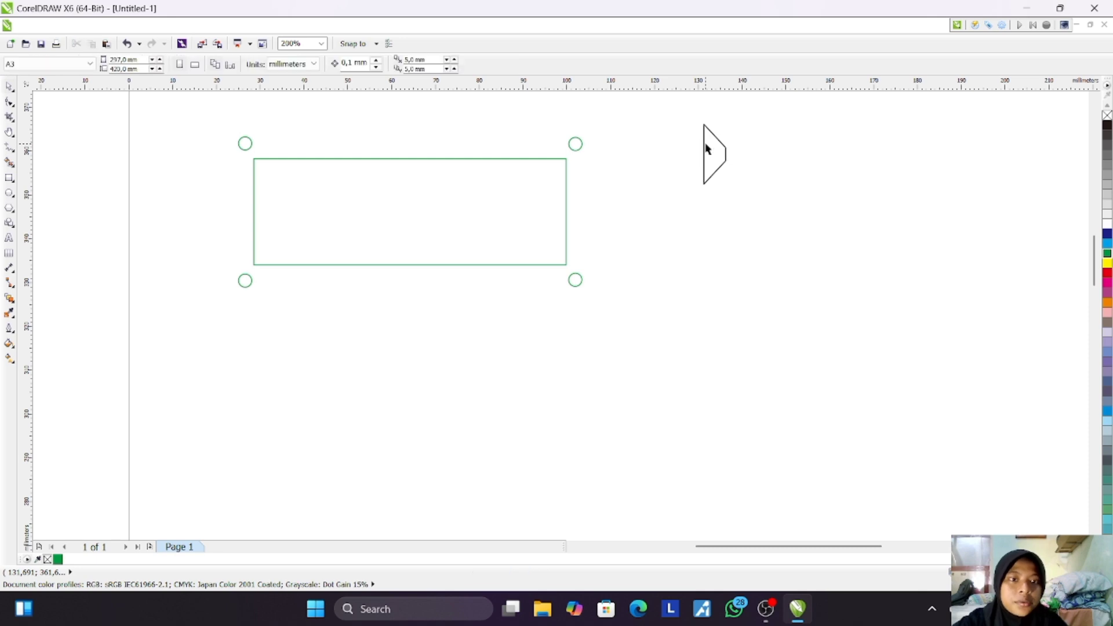
# Step: Move the whole trapezoid against the midpoint of the green rectangle's right edge and select the combined design with its four holes
pyautogui.moveTo(683, 124); pyautogui.dragTo(763, 215)
pyautogui.moveTo(704, 154); pyautogui.dragTo(567, 213)
pyautogui.click(632, 207)
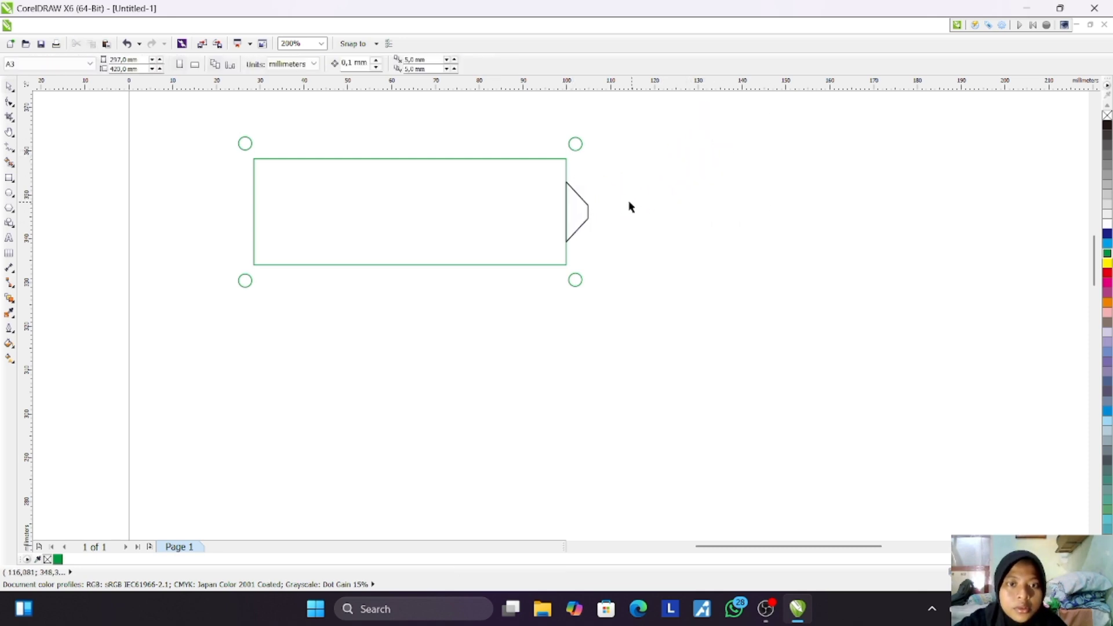
pyautogui.moveTo(218, 130); pyautogui.dragTo(649, 326)
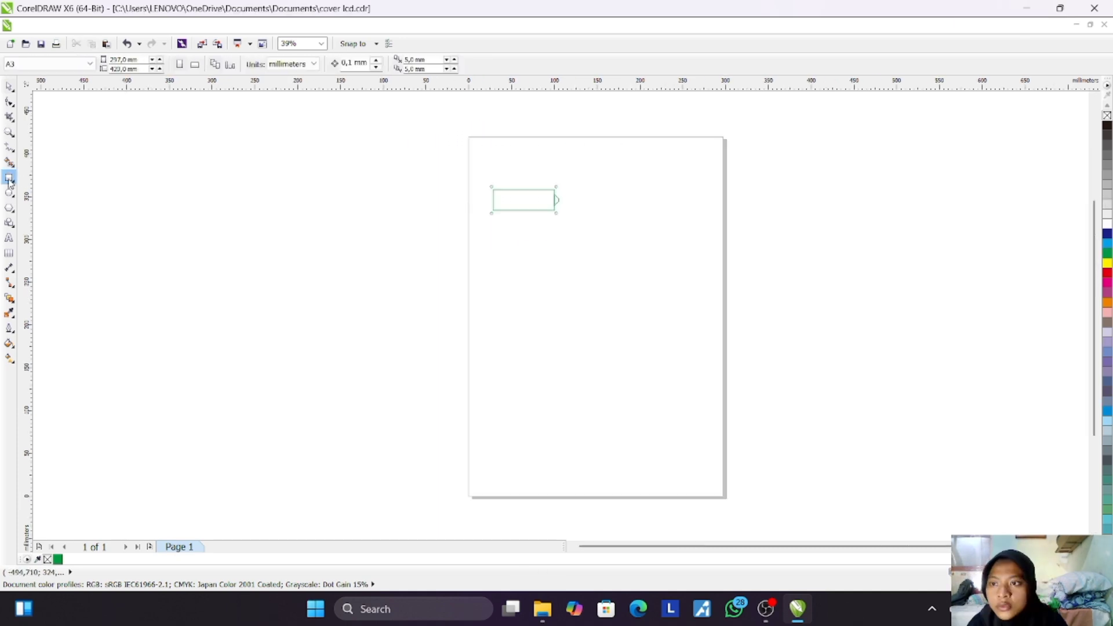
# Step: Draw a rectangle below the green design and set its size to 100 mm wide by 70 mm high
pyautogui.click(10, 178)
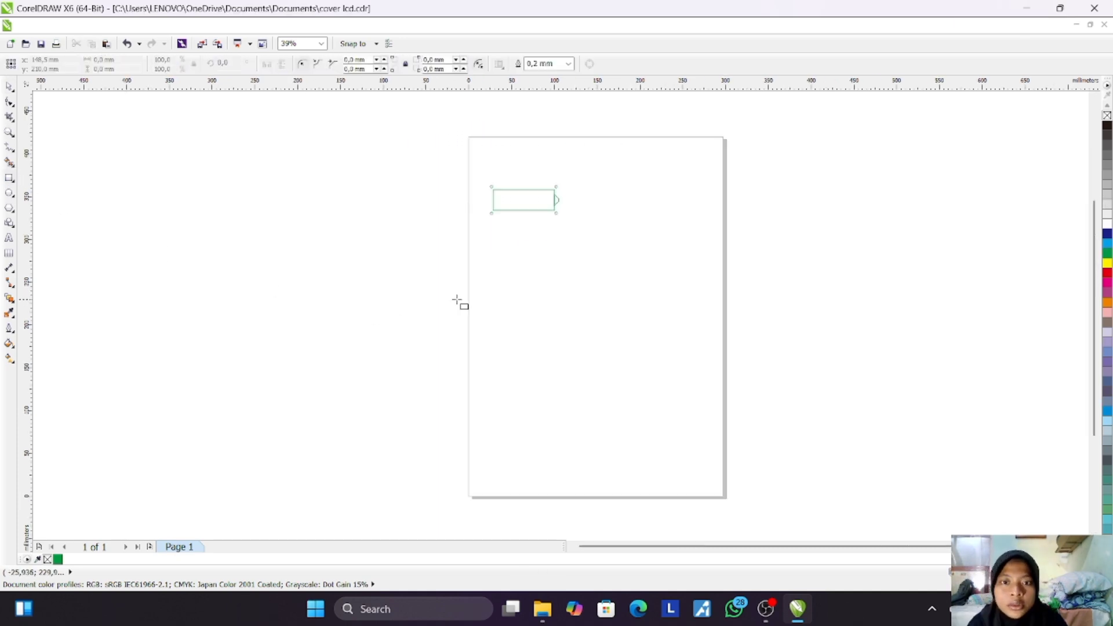
pyautogui.moveTo(503, 258); pyautogui.dragTo(626, 337)
pyautogui.click(132, 60)
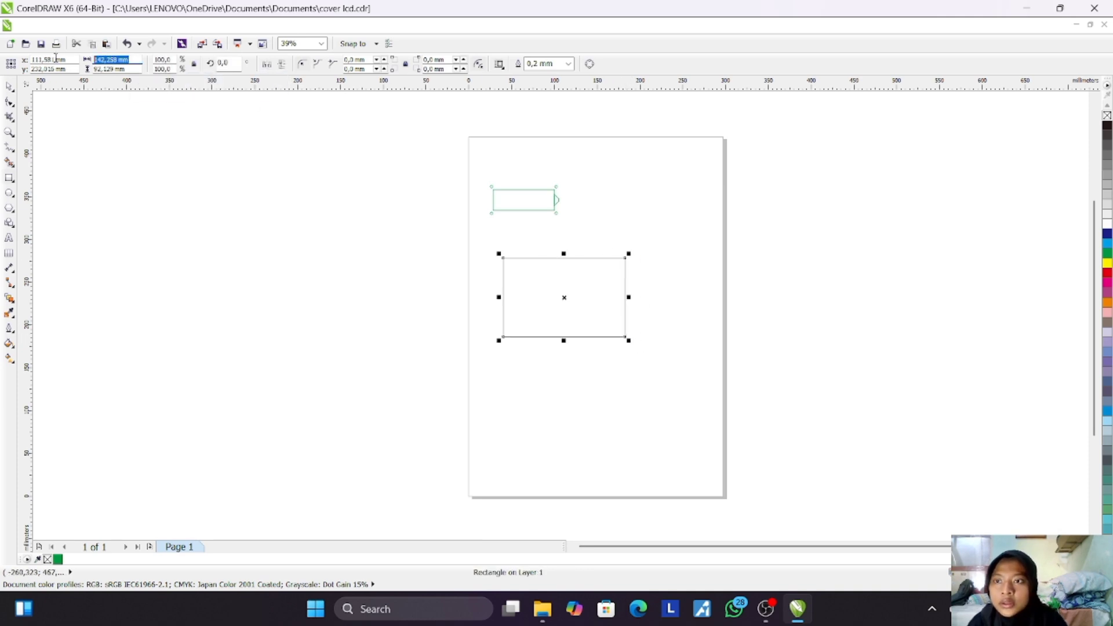
pyautogui.write('100')
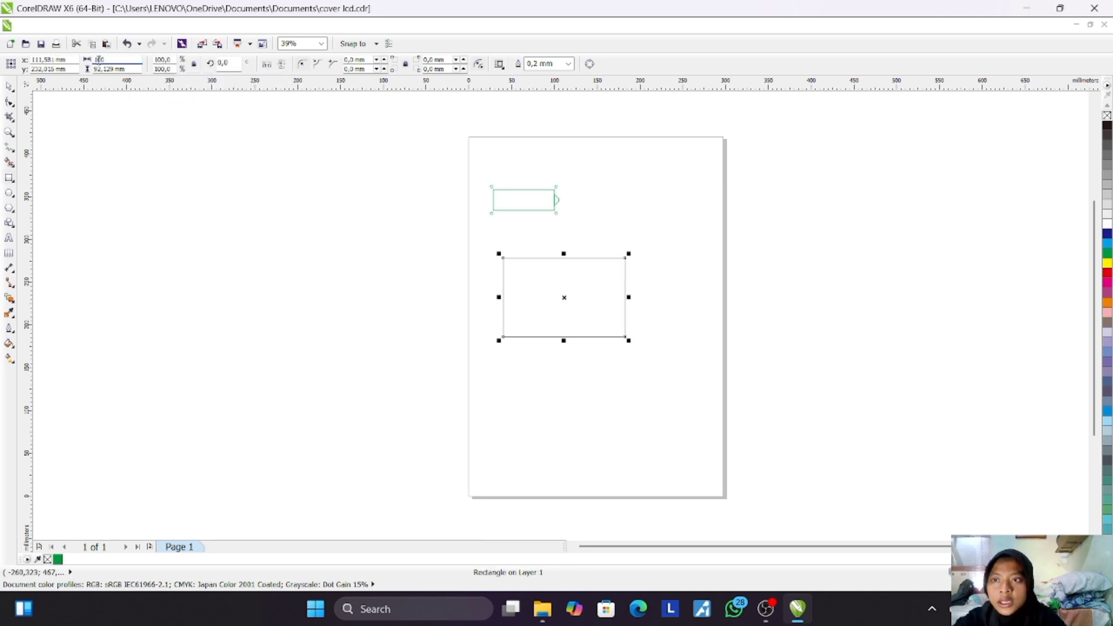
pyautogui.click(125, 68)
pyautogui.write('70')
pyautogui.press('Return')
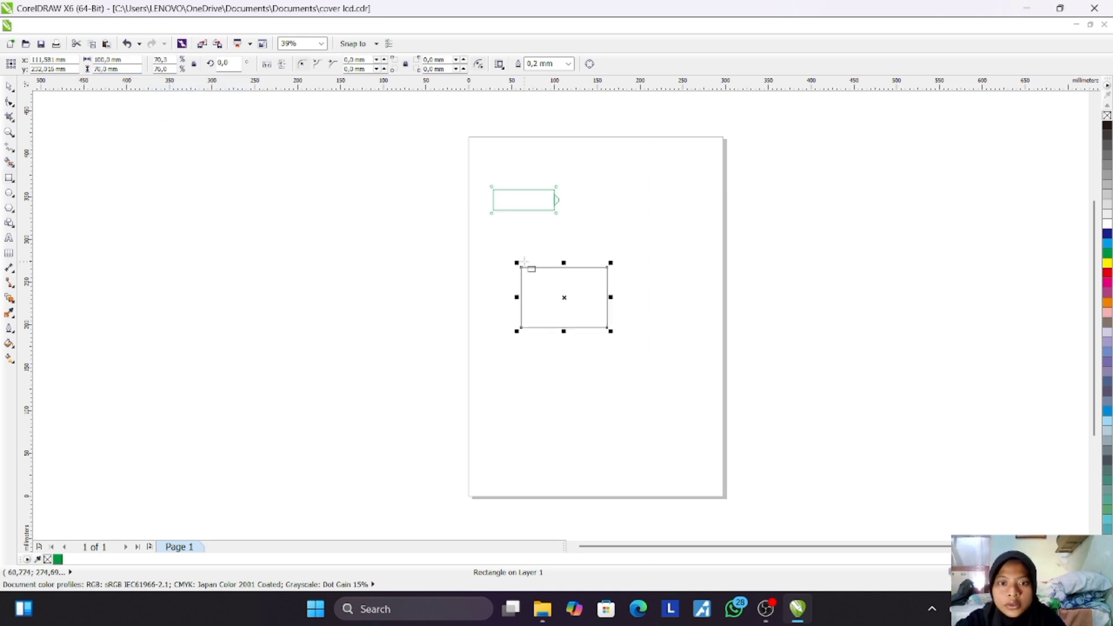
# Step: Draw a second rectangle about 142 mm by 101 mm around the 100 × 70 mm one
pyautogui.moveTo(510, 262)
pyautogui.mouseDown()
pyautogui.moveTo(666, 365)
pyautogui.moveTo(633, 349)
pyautogui.mouseUp()
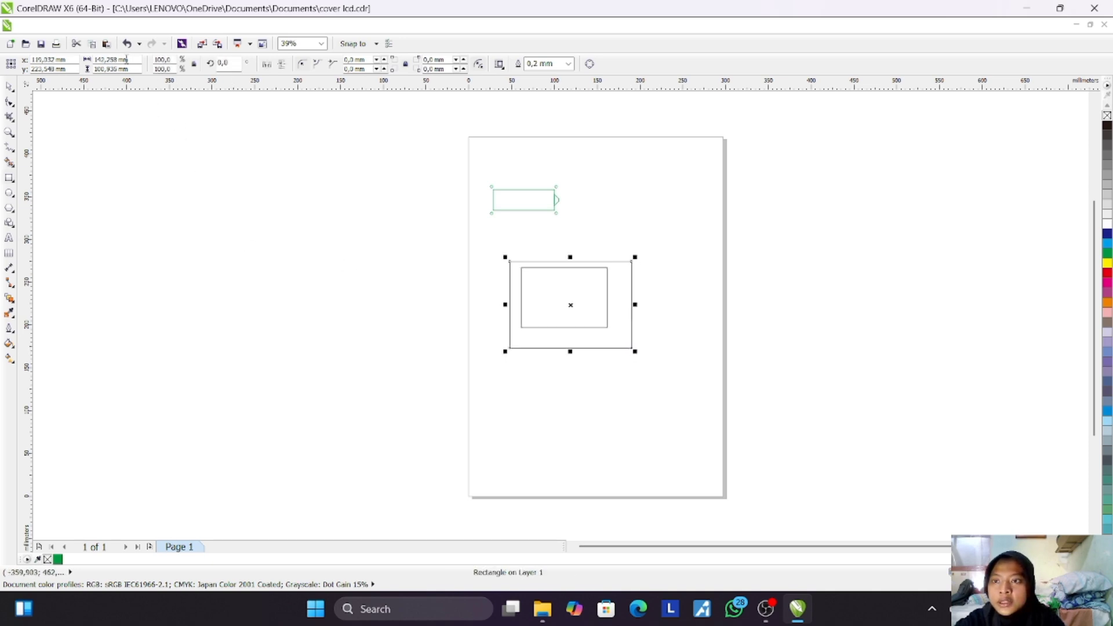
pyautogui.press('BackSpace')
pyautogui.write('112m')
pyautogui.press('Return')
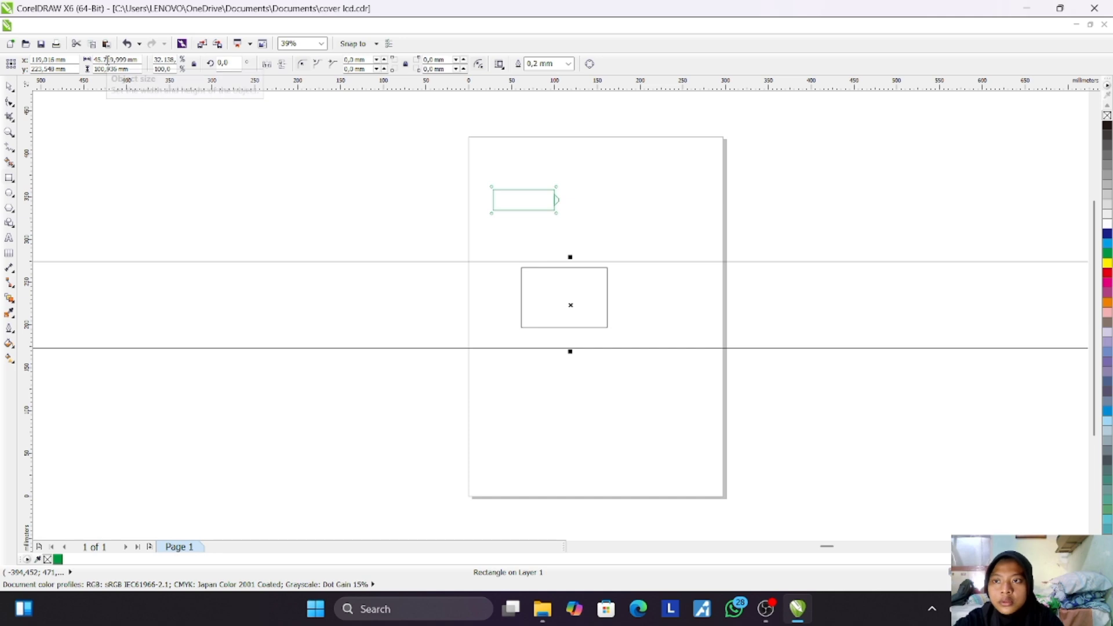
pyautogui.hotkey('ctrl', 'z')
# Step: Set the second rectangle's size to 112 mm wide by 82 mm high
pyautogui.moveTo(131, 60); pyautogui.dragTo(85, 57)
pyautogui.write('112')
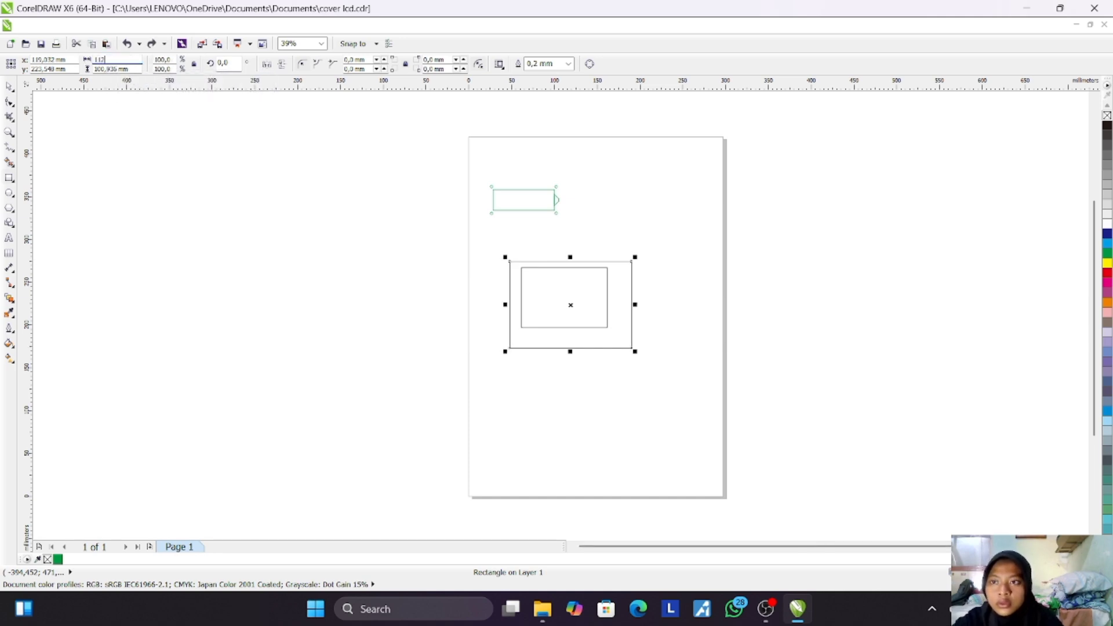
pyautogui.press('Return')
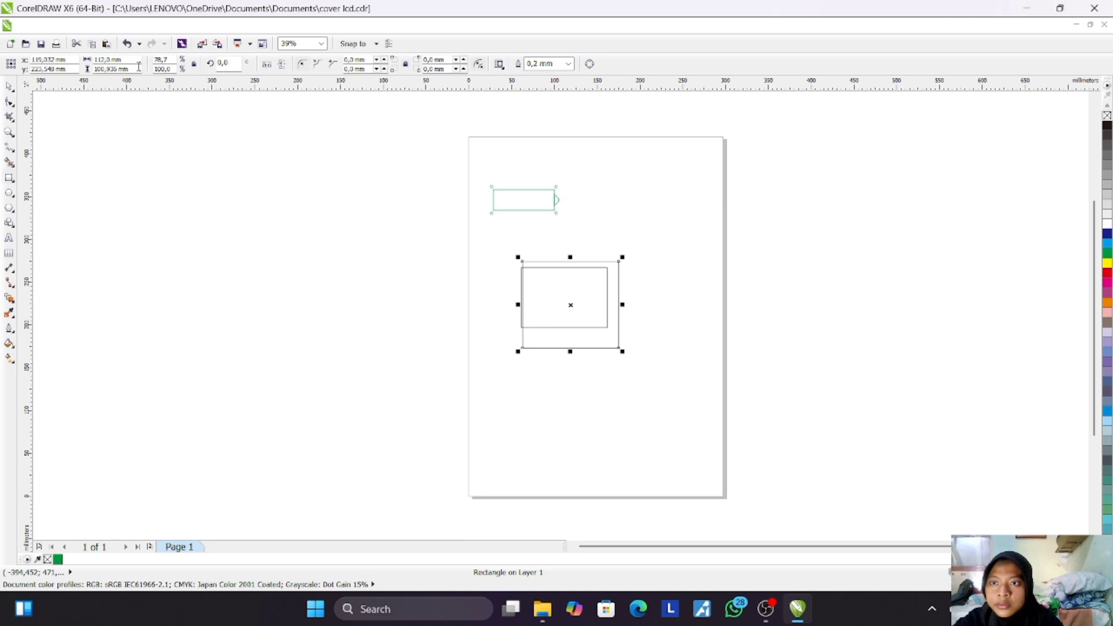
pyautogui.moveTo(132, 67); pyautogui.dragTo(71, 66)
pyautogui.write('82')
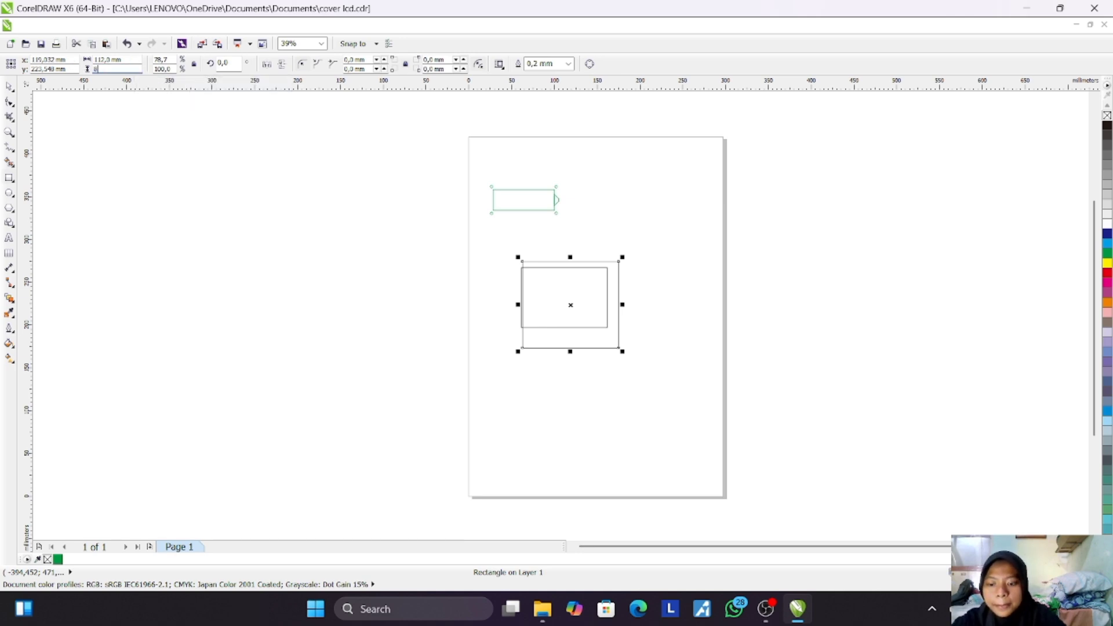
pyautogui.press('Return')
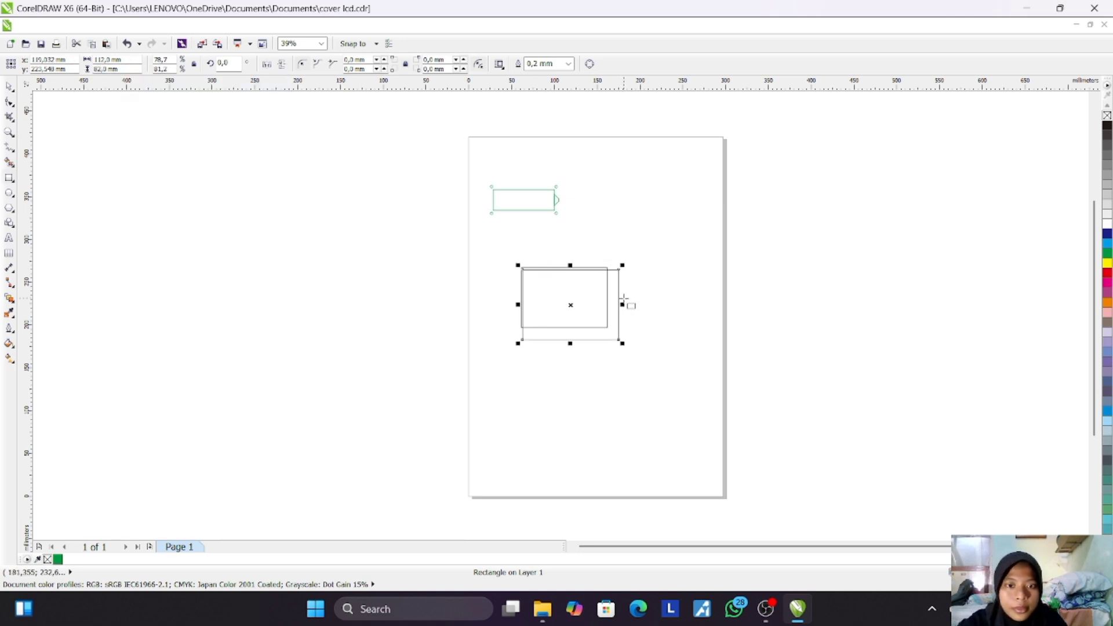
pyautogui.click(778, 323)
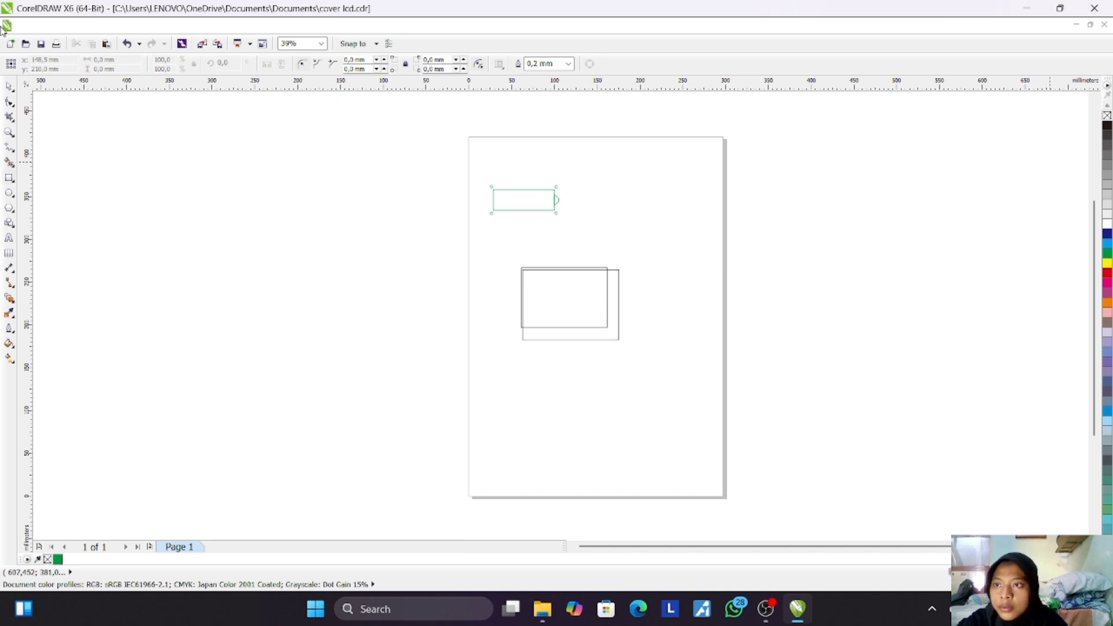
# Step: Move the 112 × 82 mm rectangle so its centre matches the centre of the 100 × 70 mm rectangle
pyautogui.click(10, 85)
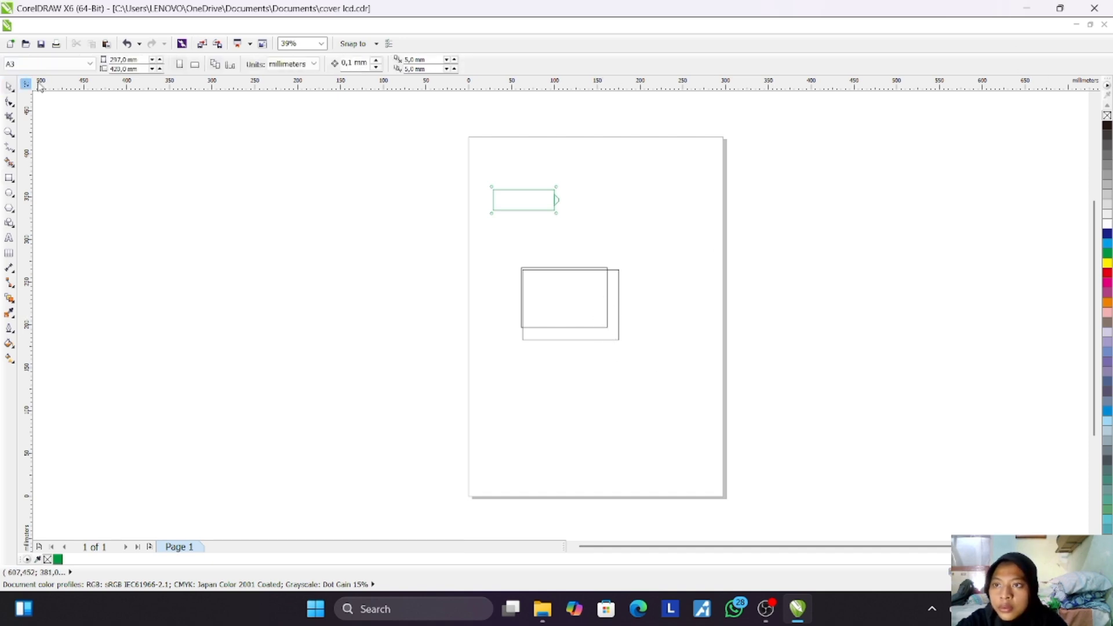
pyautogui.click(584, 306)
pyautogui.moveTo(571, 303)
pyautogui.mouseDown()
pyautogui.moveTo(579, 310)
pyautogui.moveTo(574, 298)
pyautogui.mouseUp()
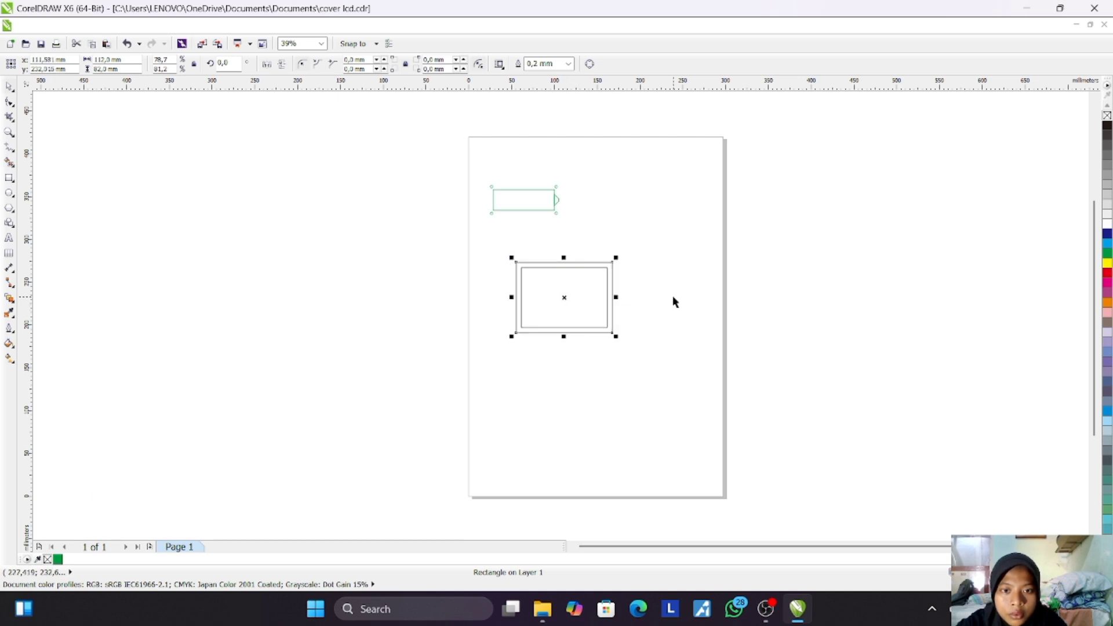
pyautogui.click(671, 300)
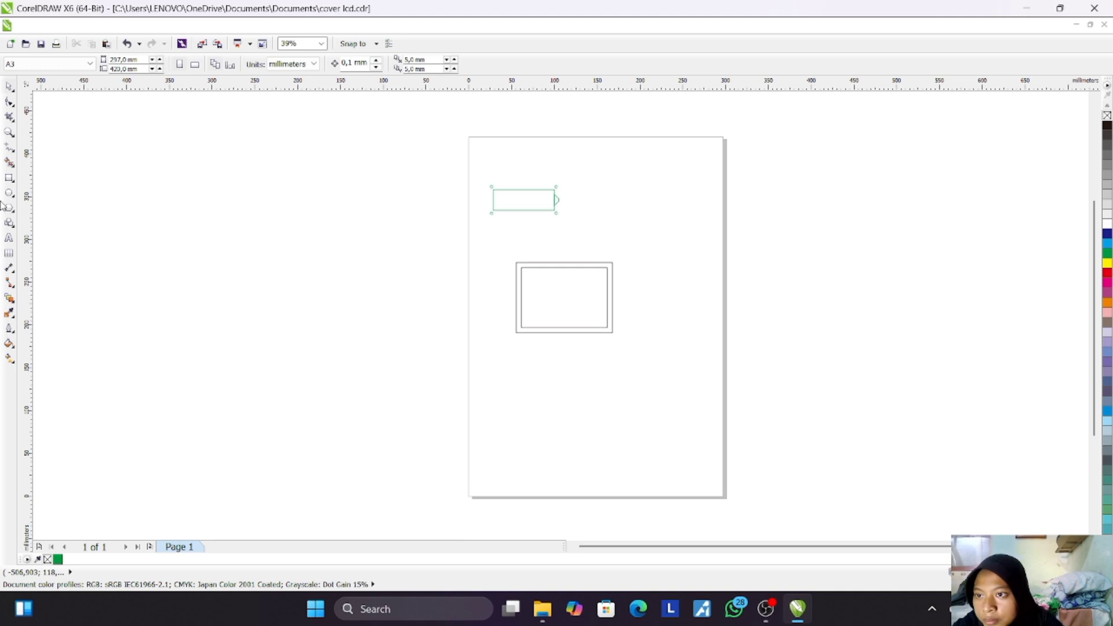
# Step: Draw a small rectangle above the nested rectangles, size it 20 mm by 3 mm, and remove any stray shape
pyautogui.click(8, 178)
pyautogui.moveTo(515, 247); pyautogui.dragTo(539, 250)
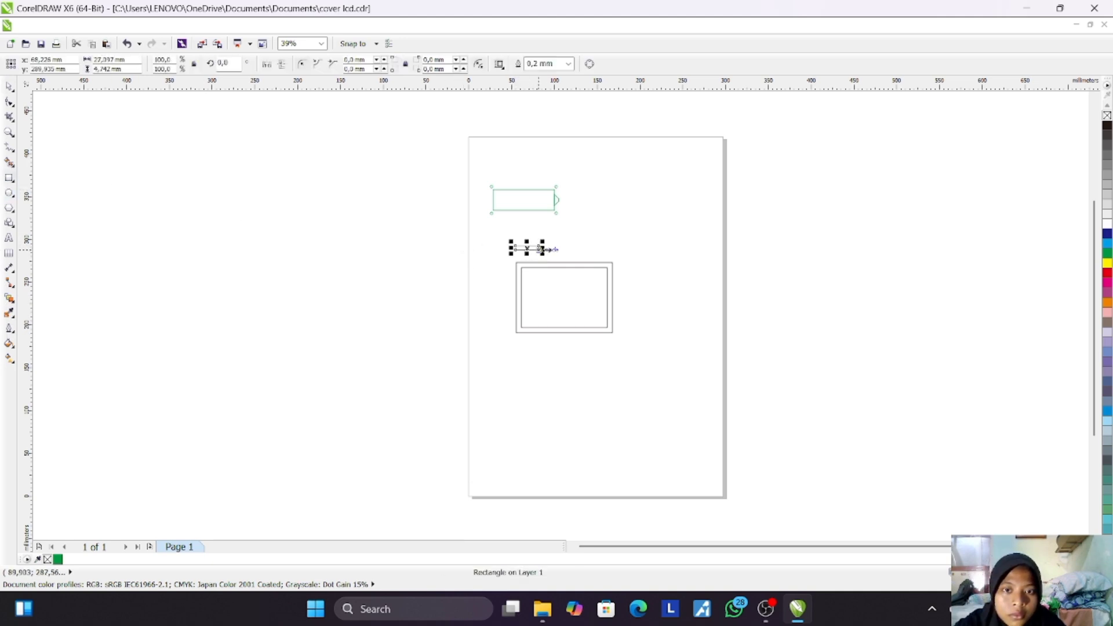
pyautogui.moveTo(132, 59); pyautogui.dragTo(82, 63)
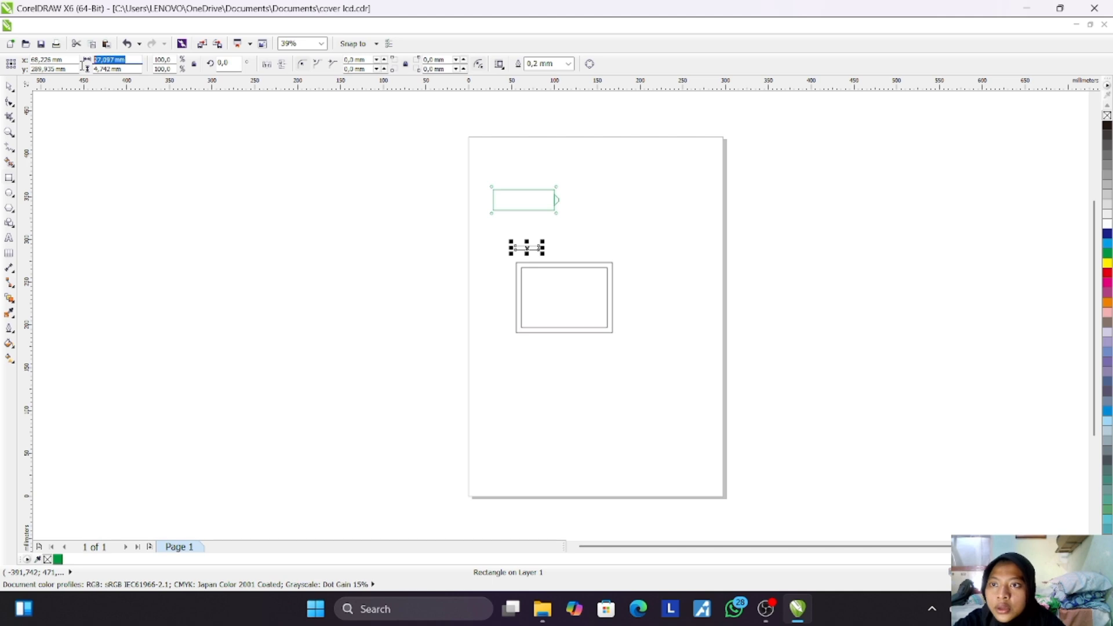
pyautogui.write('20')
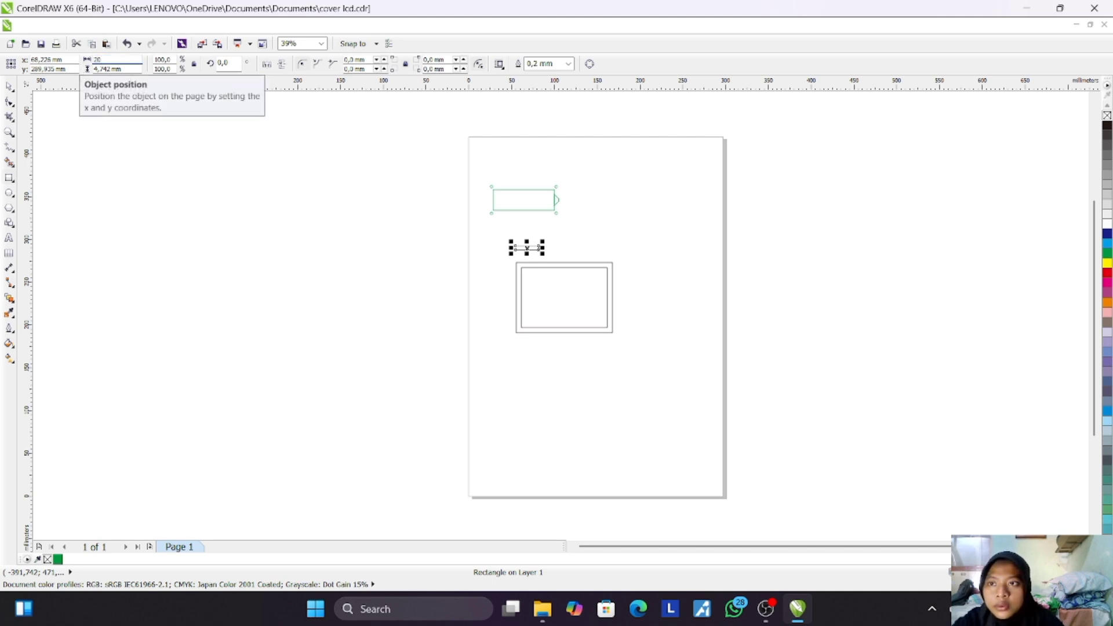
pyautogui.press('Tab')
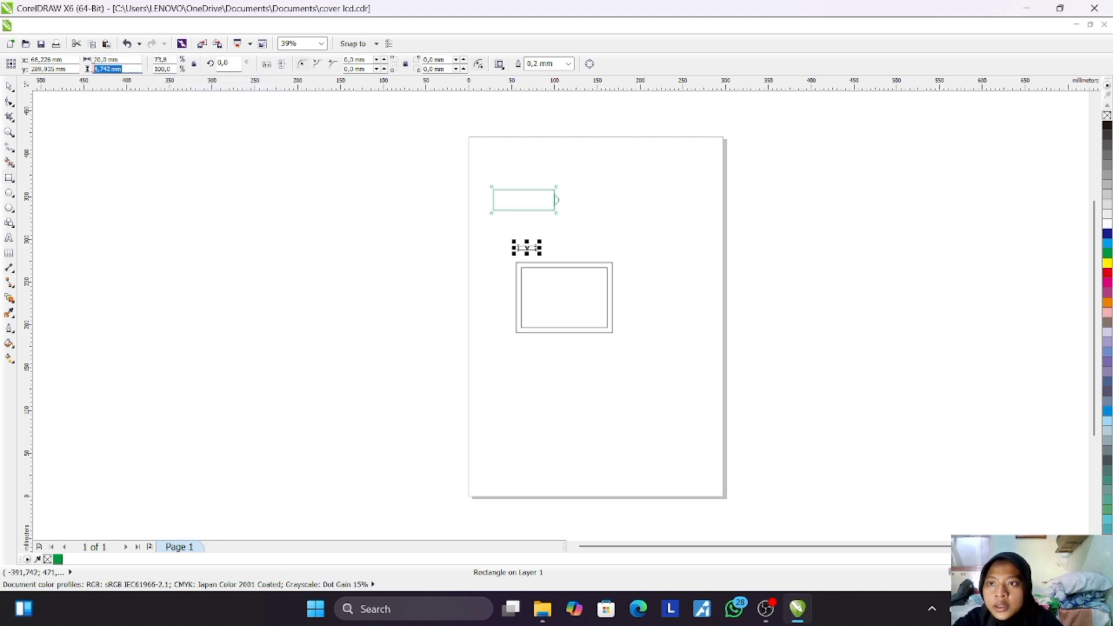
pyautogui.write('3')
pyautogui.press('Return')
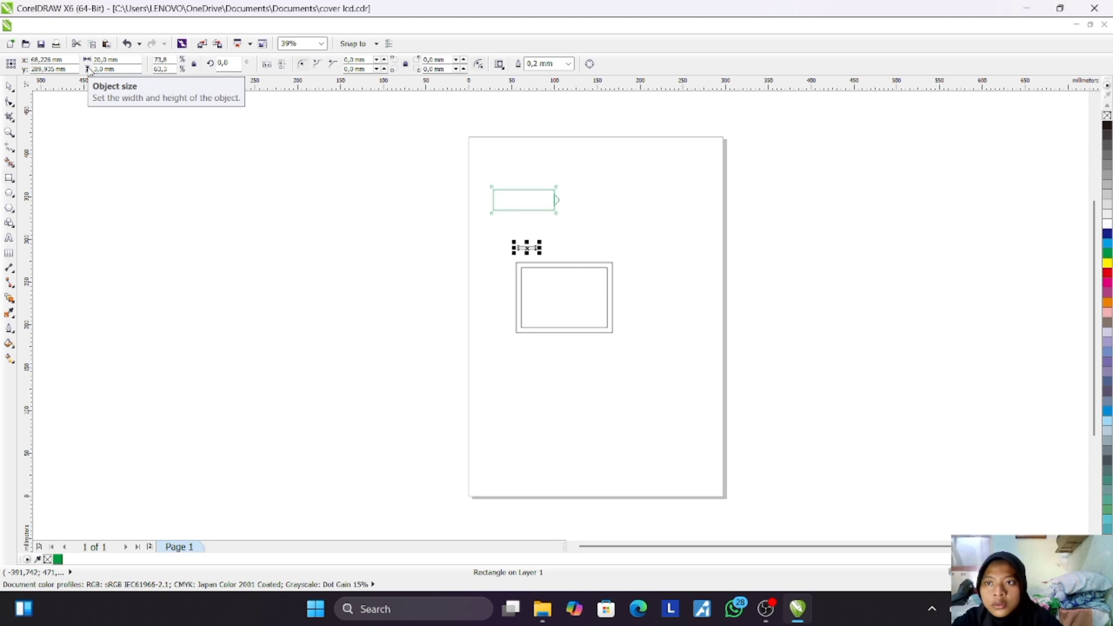
pyautogui.moveTo(332, 277); pyautogui.dragTo(334, 279)
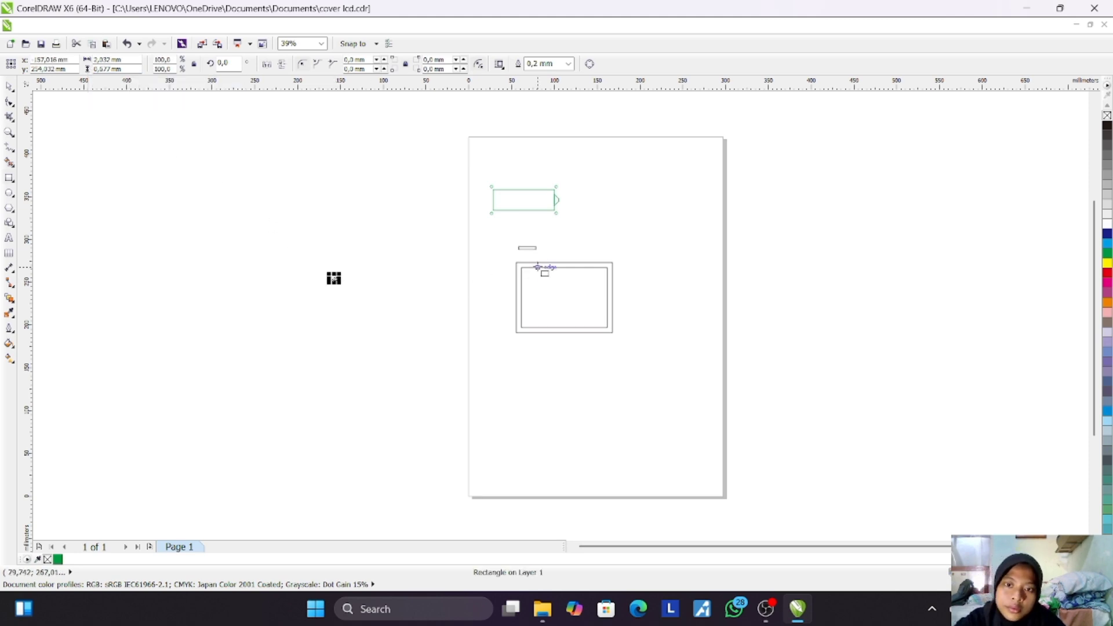
pyautogui.press('Delete')
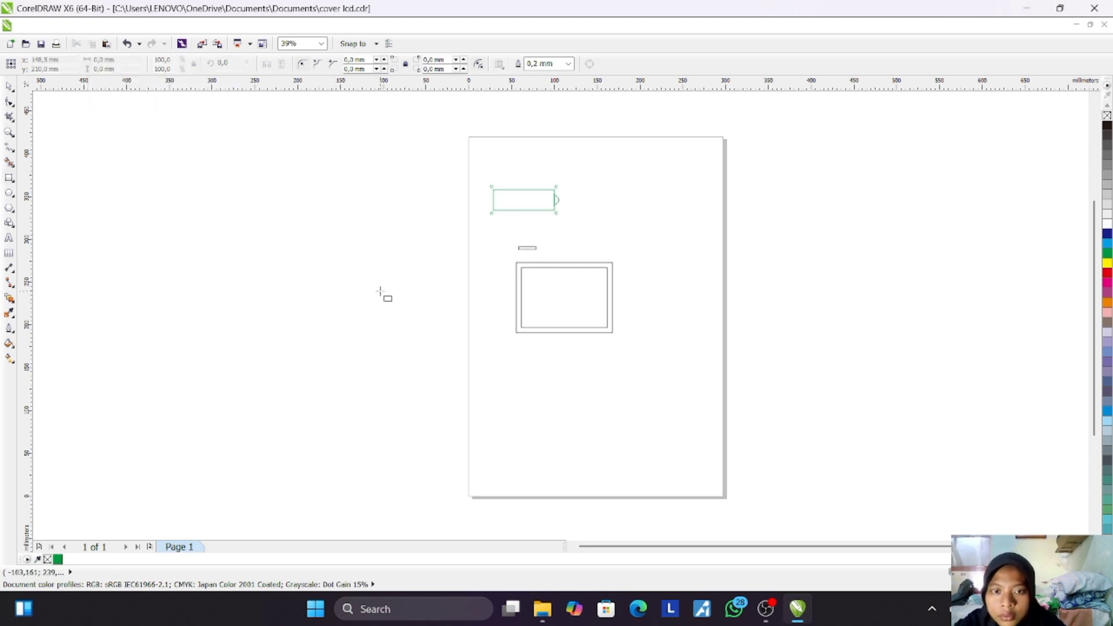
# Step: Draw another small rectangle from the first one's upper-right corner and set its size to 20 mm by 3 mm
pyautogui.scroll(3, 557, 247)
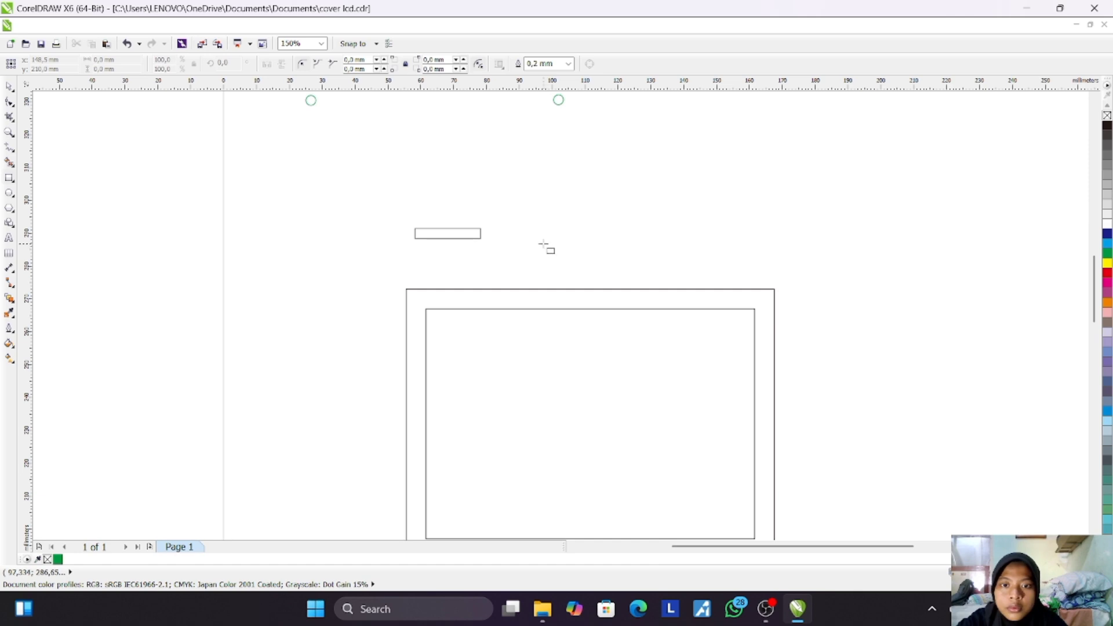
pyautogui.scroll(2, 547, 248)
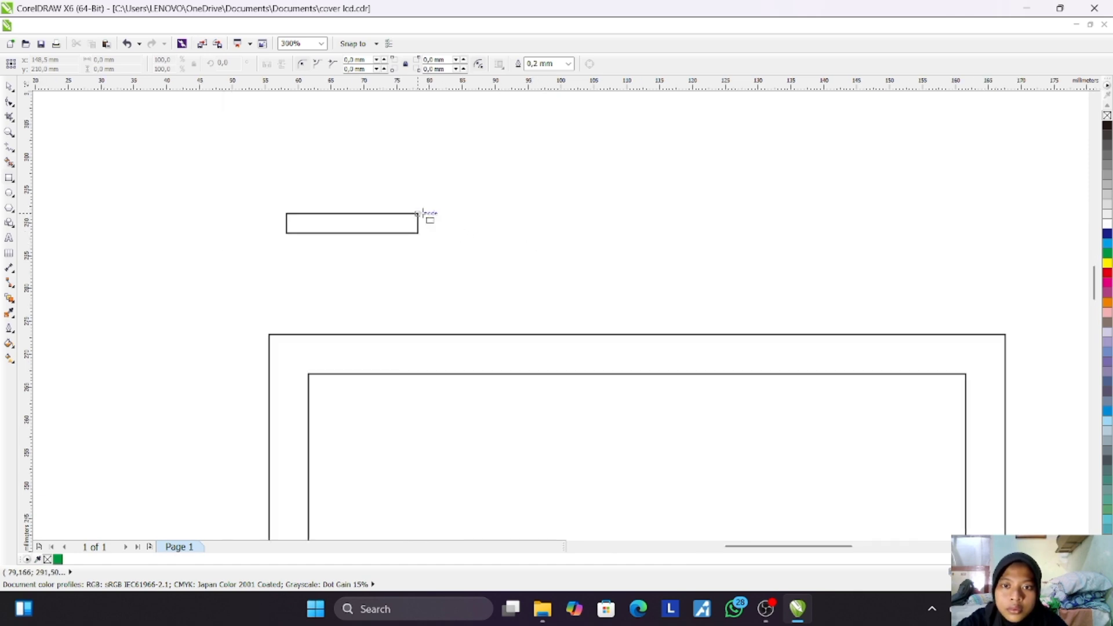
pyautogui.moveTo(417, 213); pyautogui.dragTo(523, 234)
pyautogui.moveTo(132, 59); pyautogui.dragTo(103, 60)
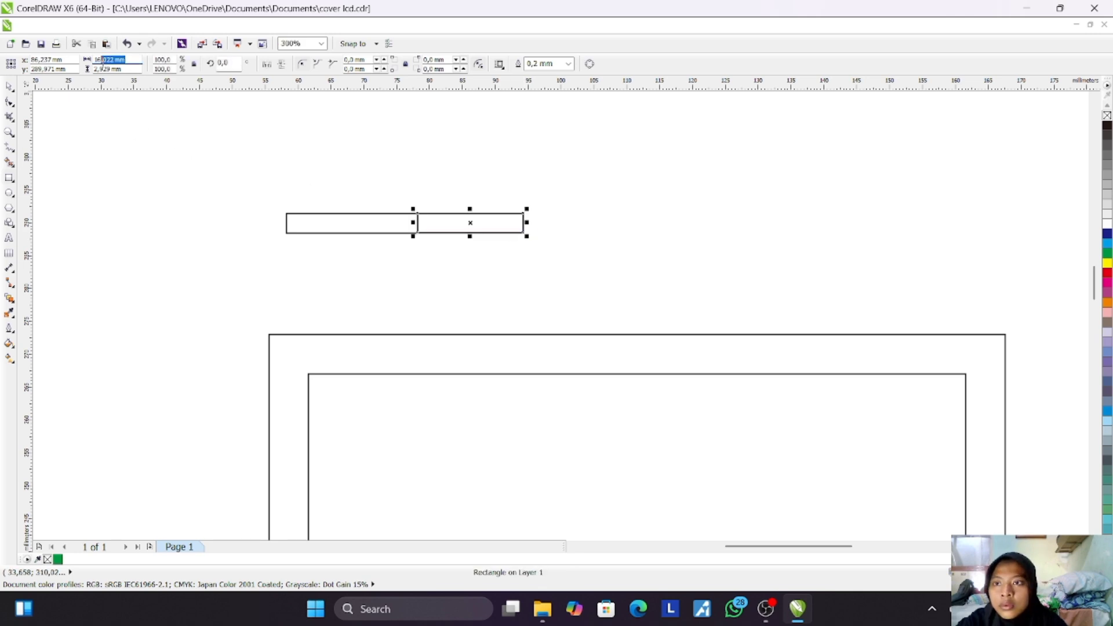
pyautogui.write('20')
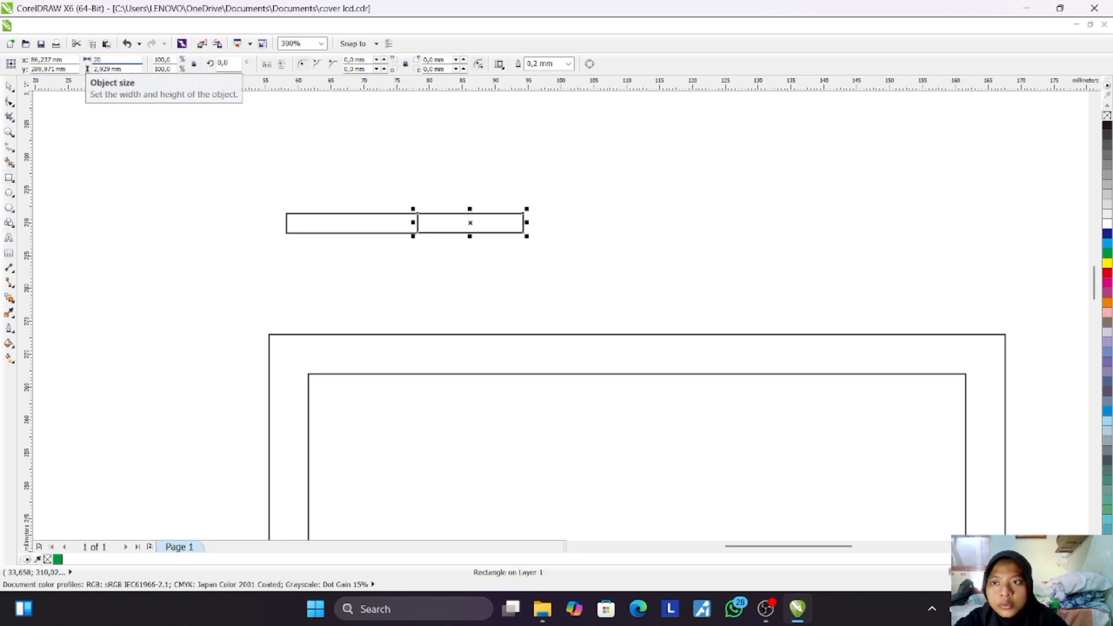
pyautogui.press('Tab')
pyautogui.write('3')
pyautogui.press('Return')
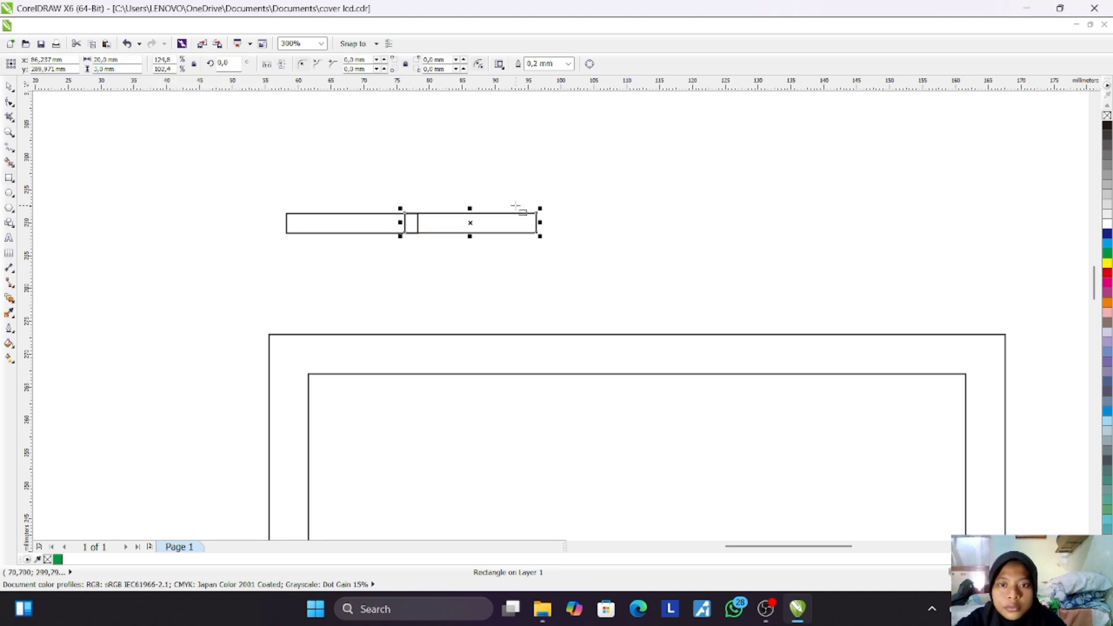
pyautogui.click(731, 255)
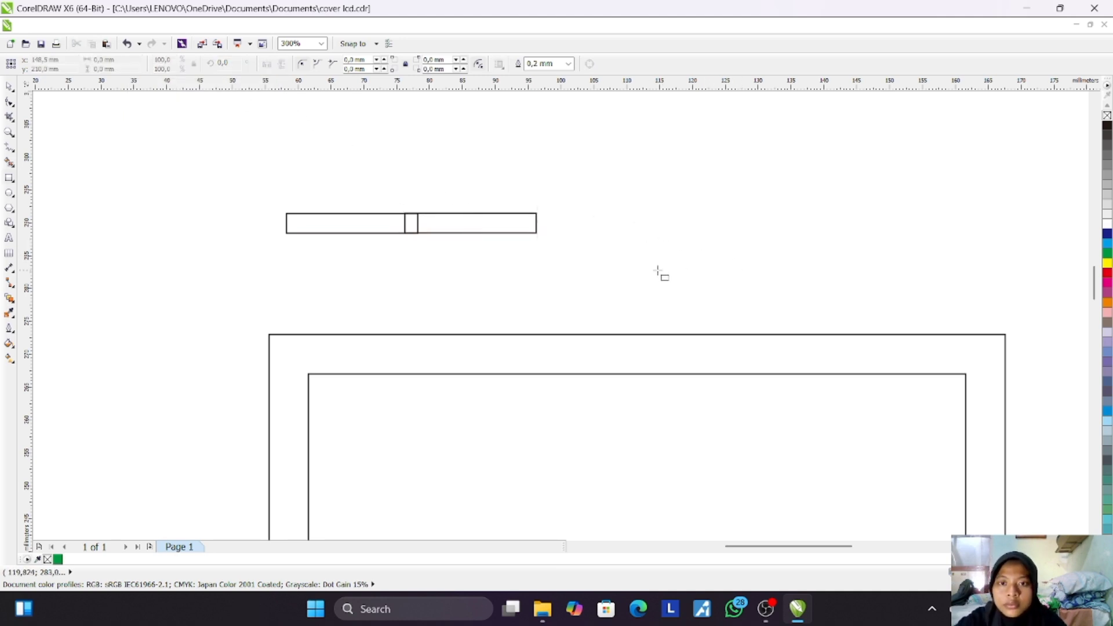
# Step: Move the second 20 × 3 mm rectangle so its left edge meets the first one's right edge, keeping both aligned
pyautogui.click(9, 86)
pyautogui.moveTo(470, 224); pyautogui.dragTo(560, 223)
pyautogui.moveTo(490, 221); pyautogui.dragTo(417, 223)
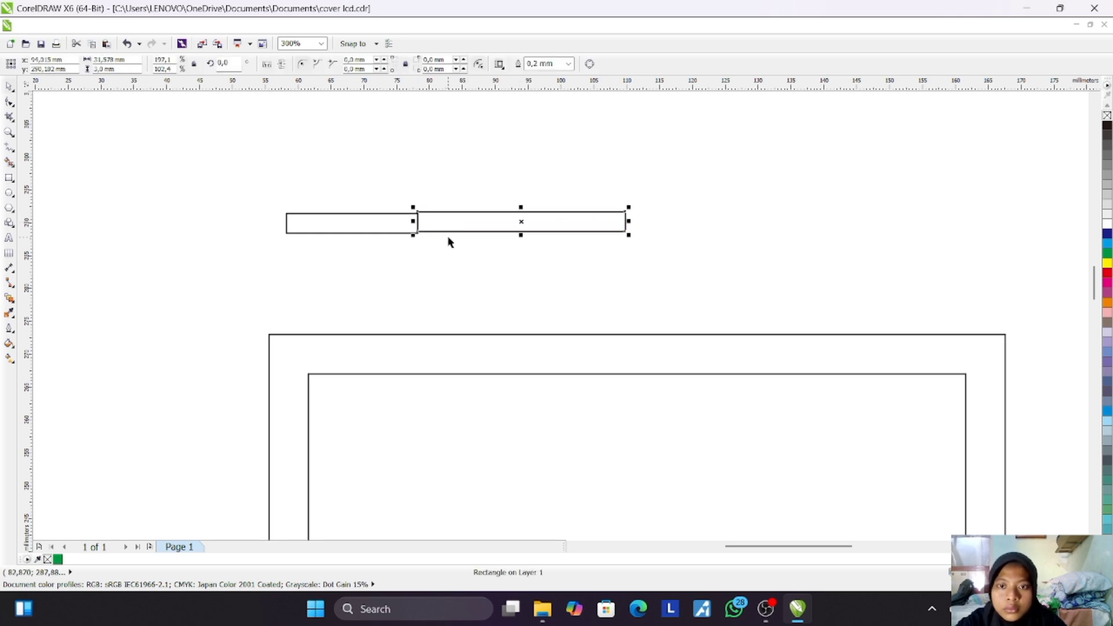
pyautogui.hotkey('ctrl', 'z')
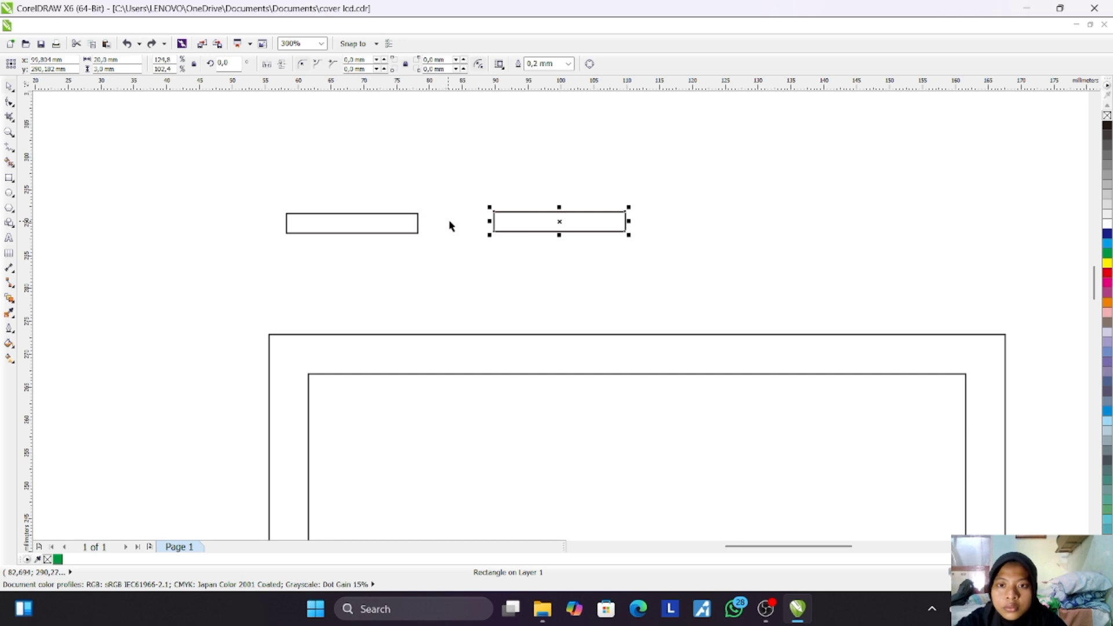
pyautogui.moveTo(499, 221); pyautogui.dragTo(417, 224)
pyautogui.click(409, 202)
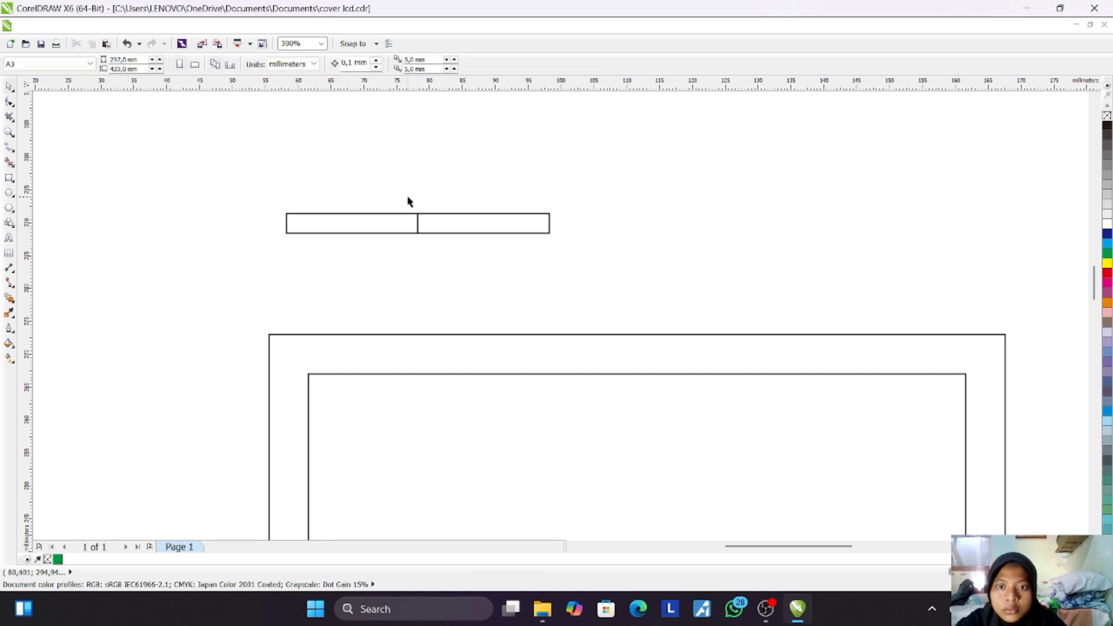
# Step: Duplicate the two joined 20 × 3 mm rectangles and snap the copy end to end with the original pair
pyautogui.moveTo(333, 237); pyautogui.dragTo(556, 236)
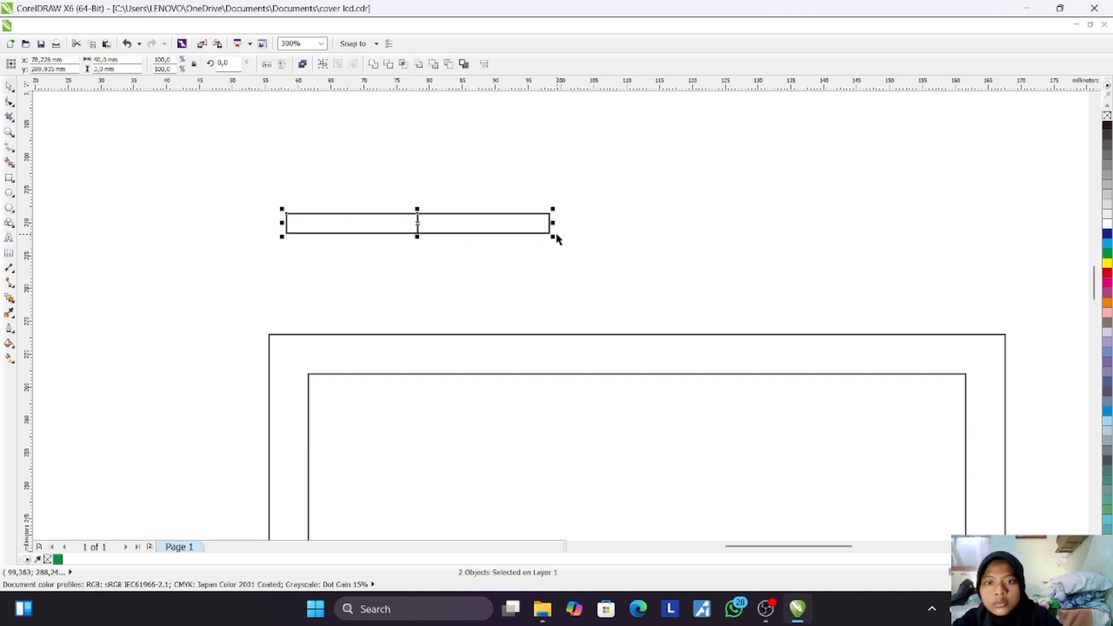
pyautogui.moveTo(485, 234); pyautogui.dragTo(841, 232)
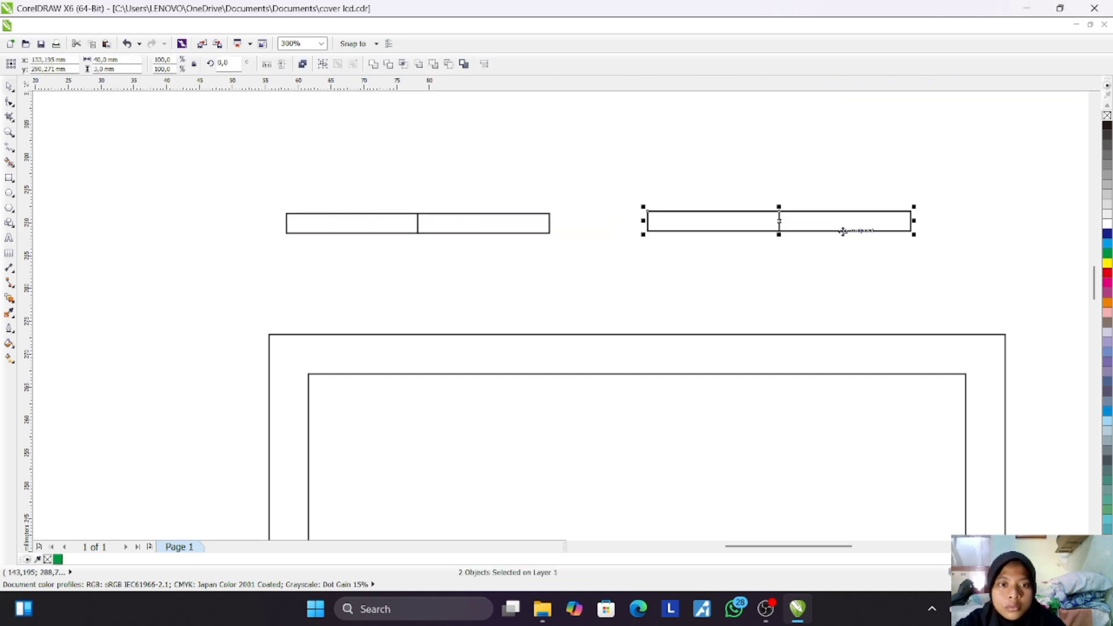
pyautogui.moveTo(648, 221); pyautogui.dragTo(549, 222)
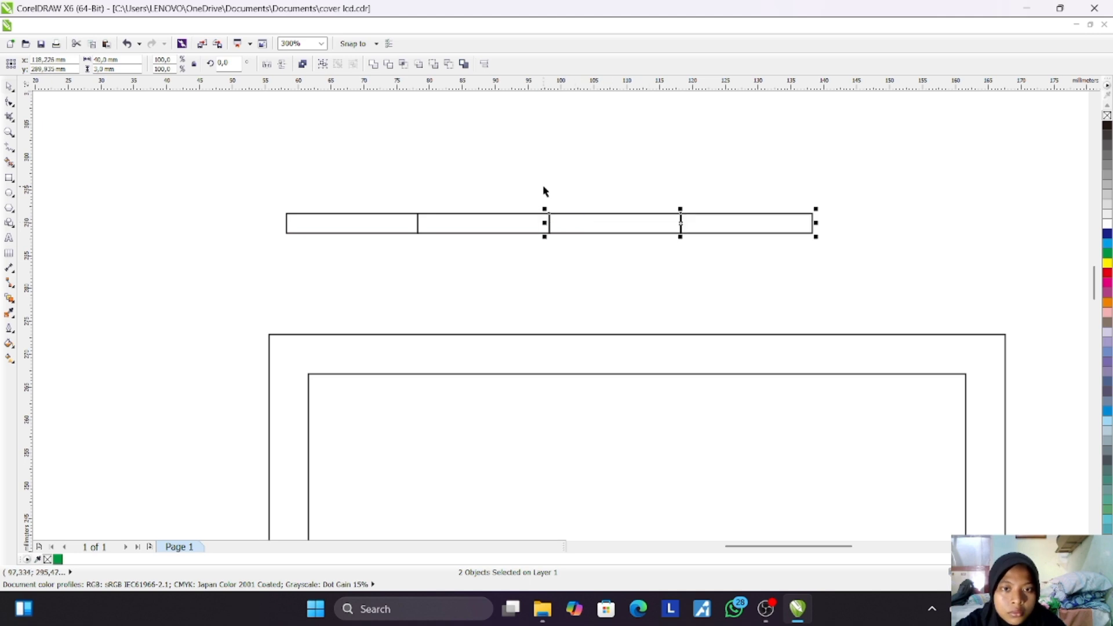
# Step: Copy the first 20 × 3 mm rectangle to the far end of the row as its fifth segment
pyautogui.click(545, 191)
pyautogui.click(359, 214)
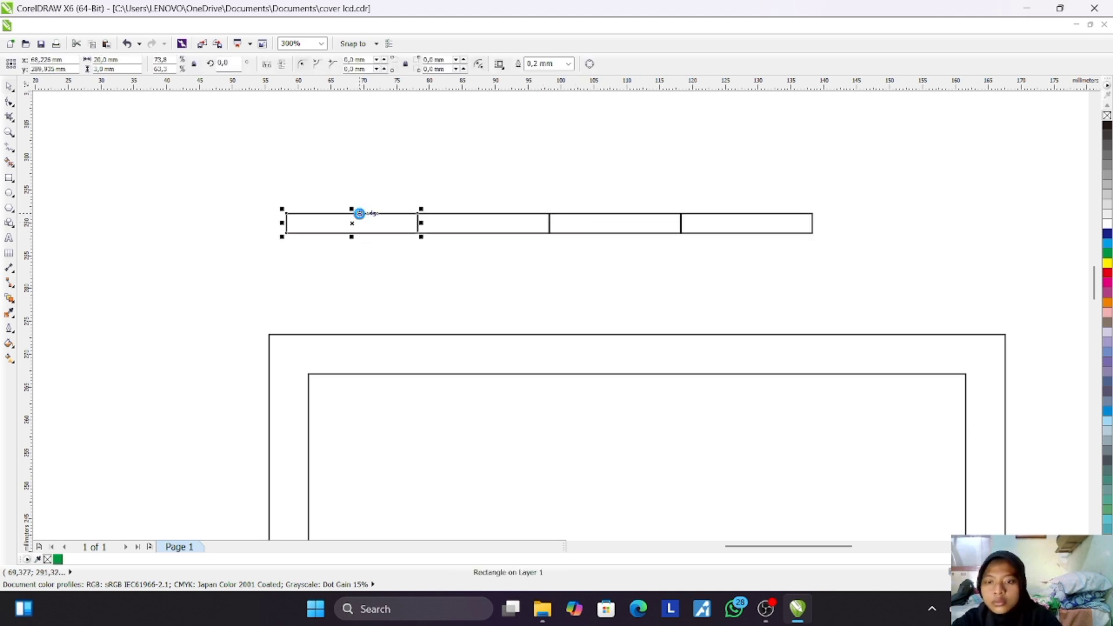
pyautogui.moveTo(360, 214); pyautogui.dragTo(812, 223)
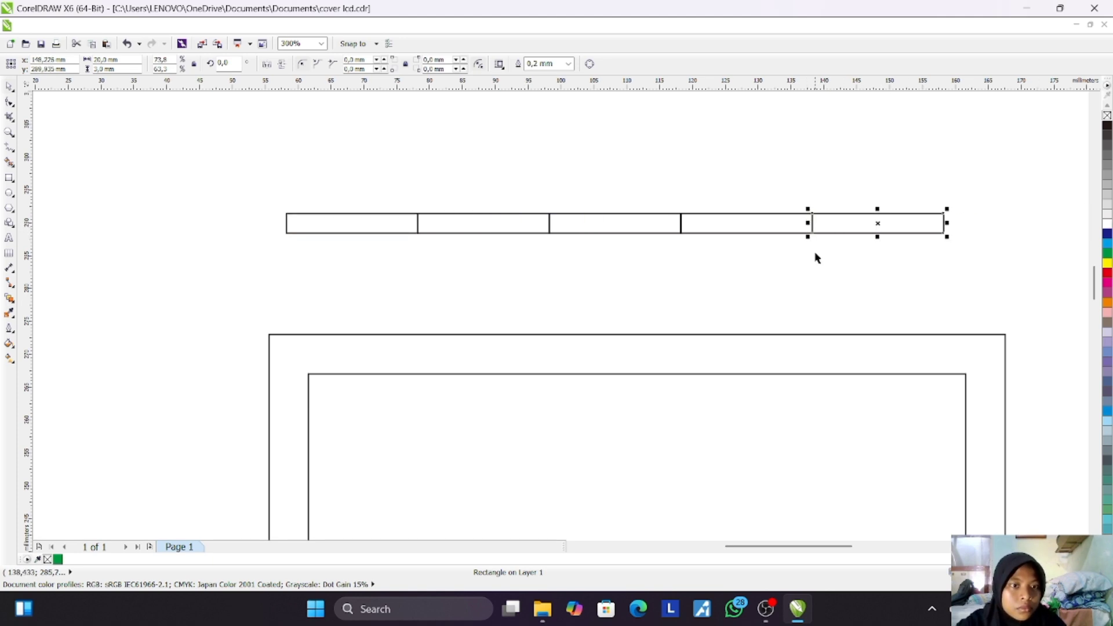
pyautogui.click(817, 258)
# Step: Move the row of five segments slightly closer to the nested rectangles and delete its second and fourth segments
pyautogui.moveTo(269, 203); pyautogui.dragTo(947, 255)
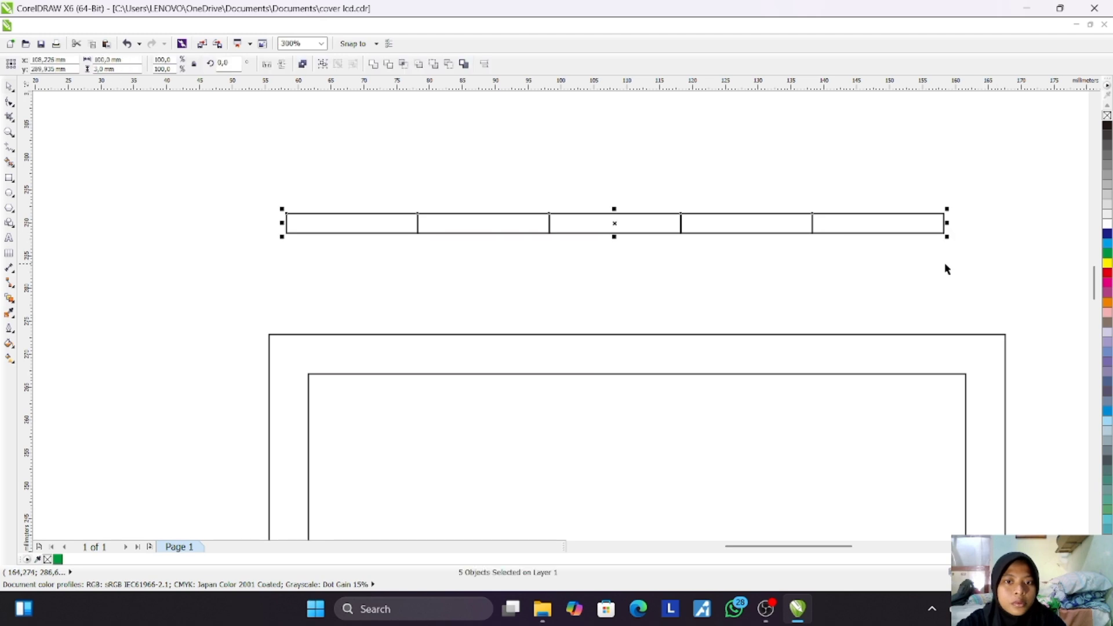
pyautogui.moveTo(286, 232); pyautogui.dragTo(284, 261)
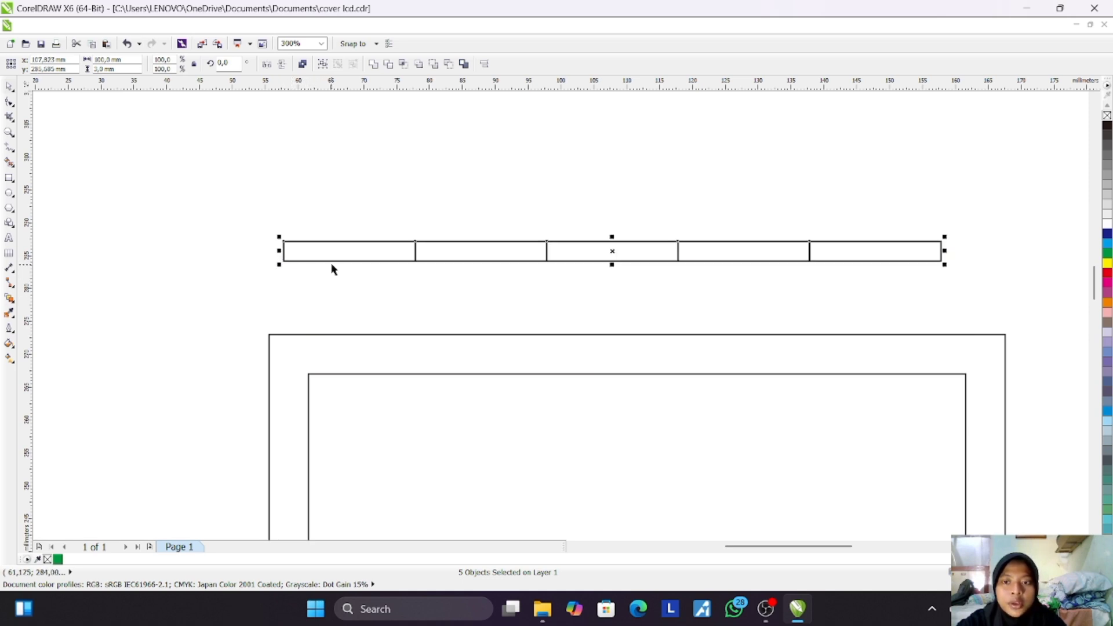
pyautogui.click(464, 239)
pyautogui.click(468, 248)
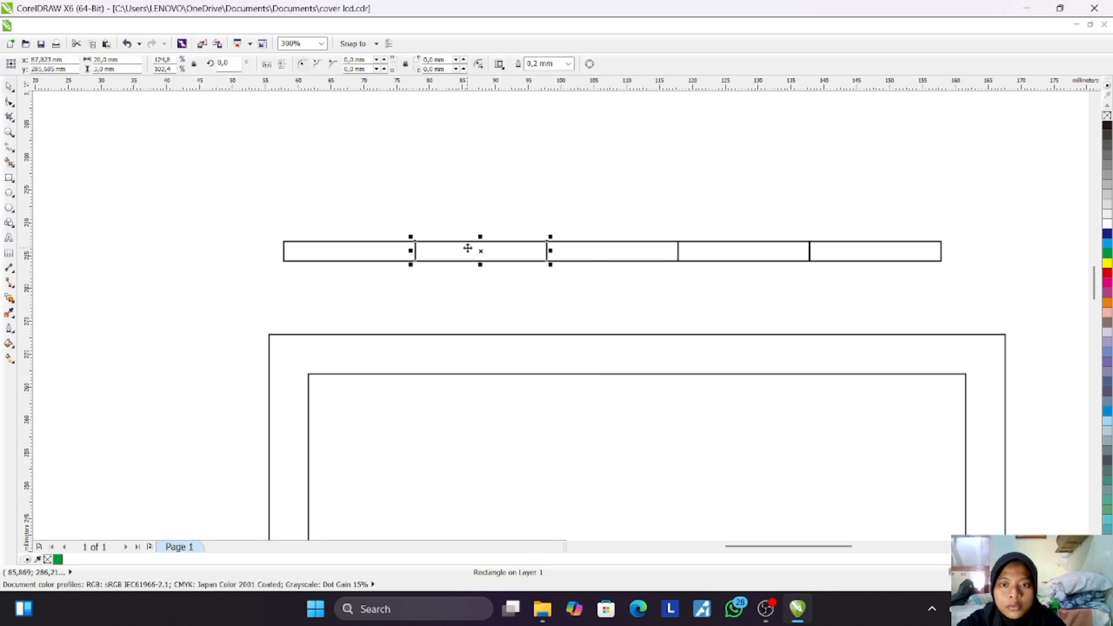
pyautogui.press('Delete')
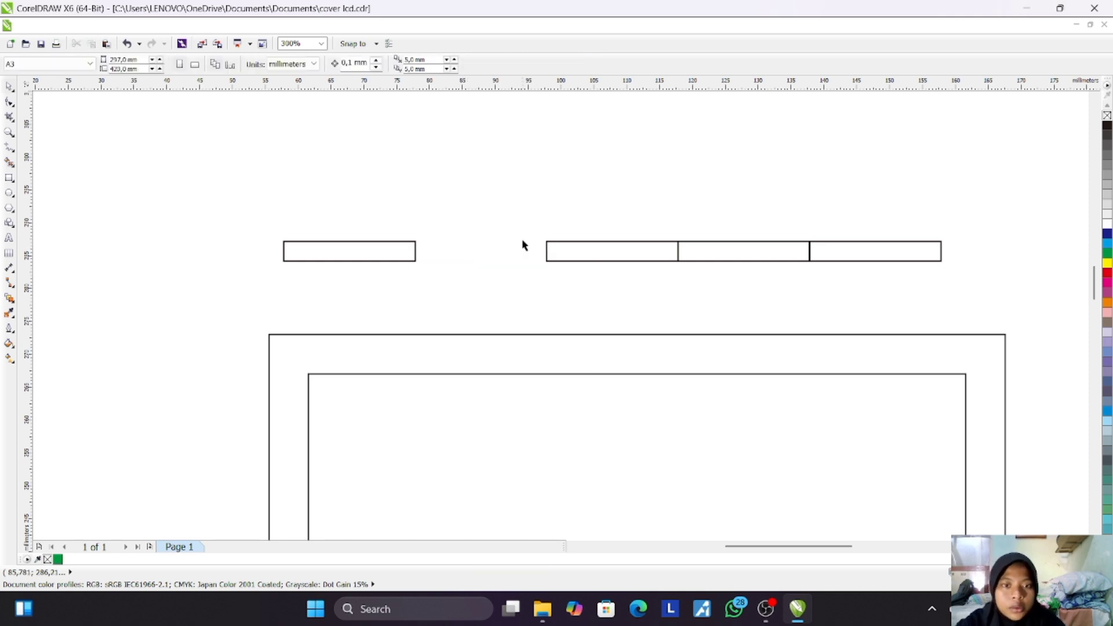
pyautogui.click(714, 256)
pyautogui.press('Delete')
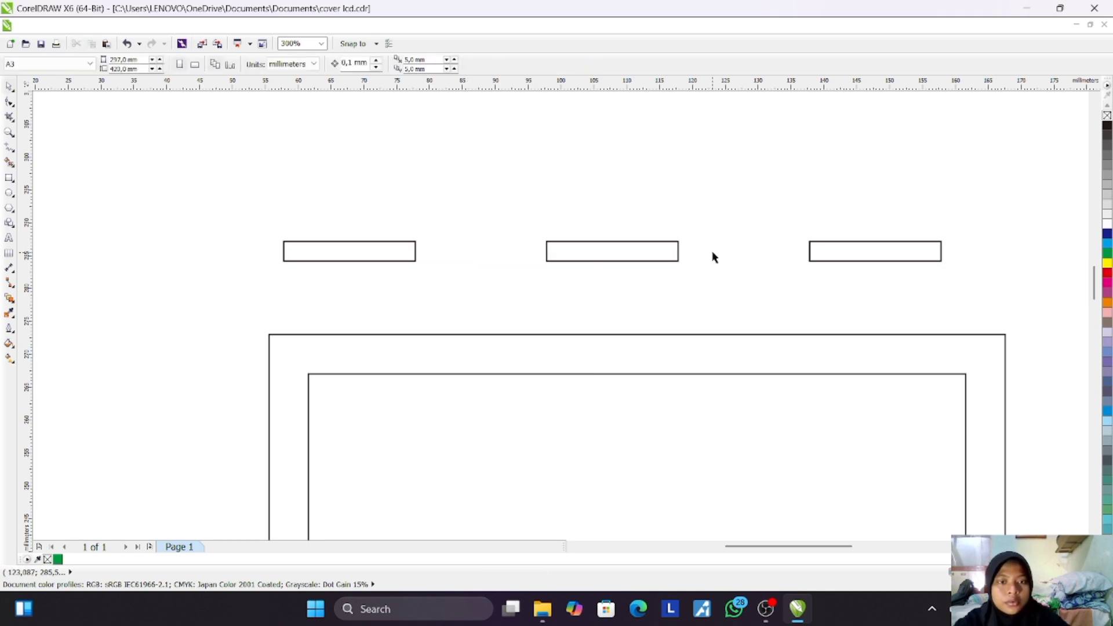
# Step: Try to place the three slots on the inner rectangle's upper edge, and undo the moves
pyautogui.moveTo(258, 226); pyautogui.dragTo(962, 285)
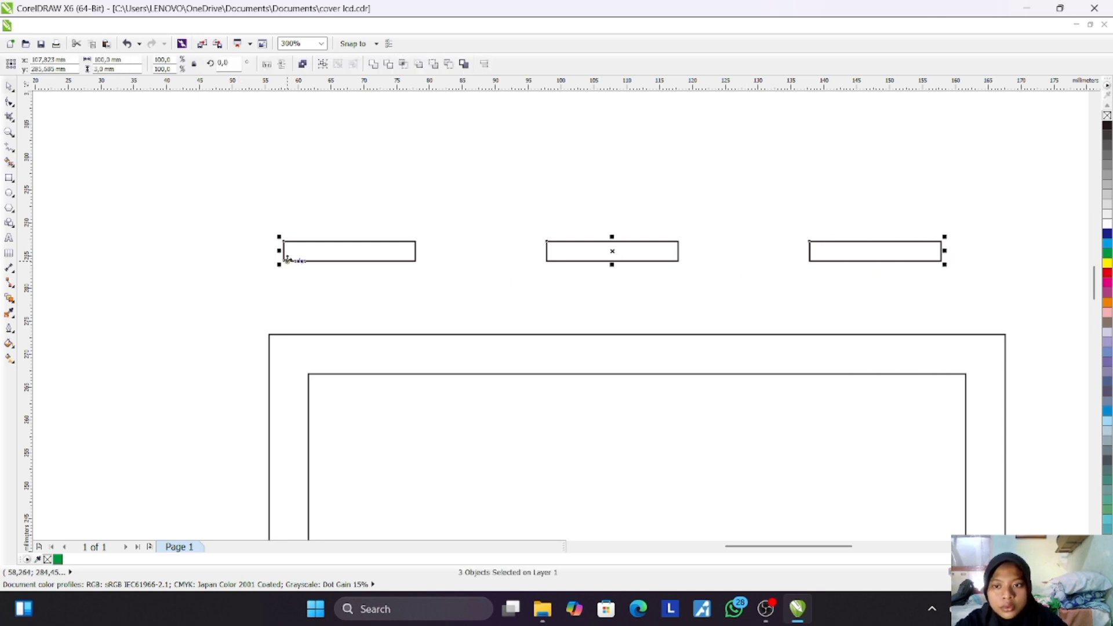
pyautogui.moveTo(287, 259); pyautogui.dragTo(307, 355)
pyautogui.click(584, 217)
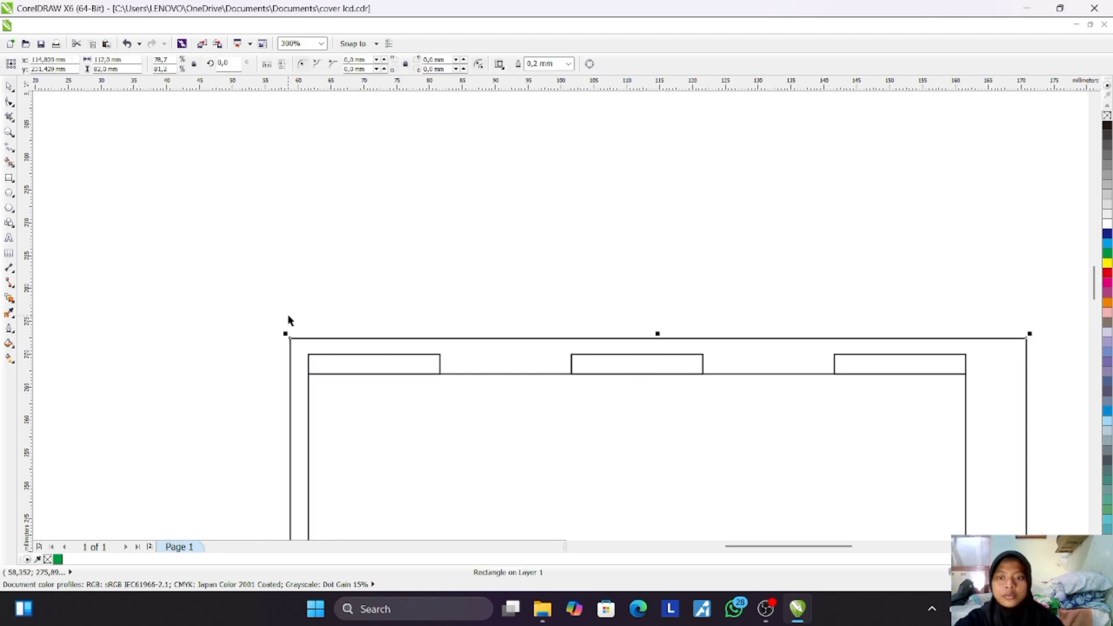
pyautogui.hotkey('ctrl', 'z')
pyautogui.hotkey('ctrl', 'z')
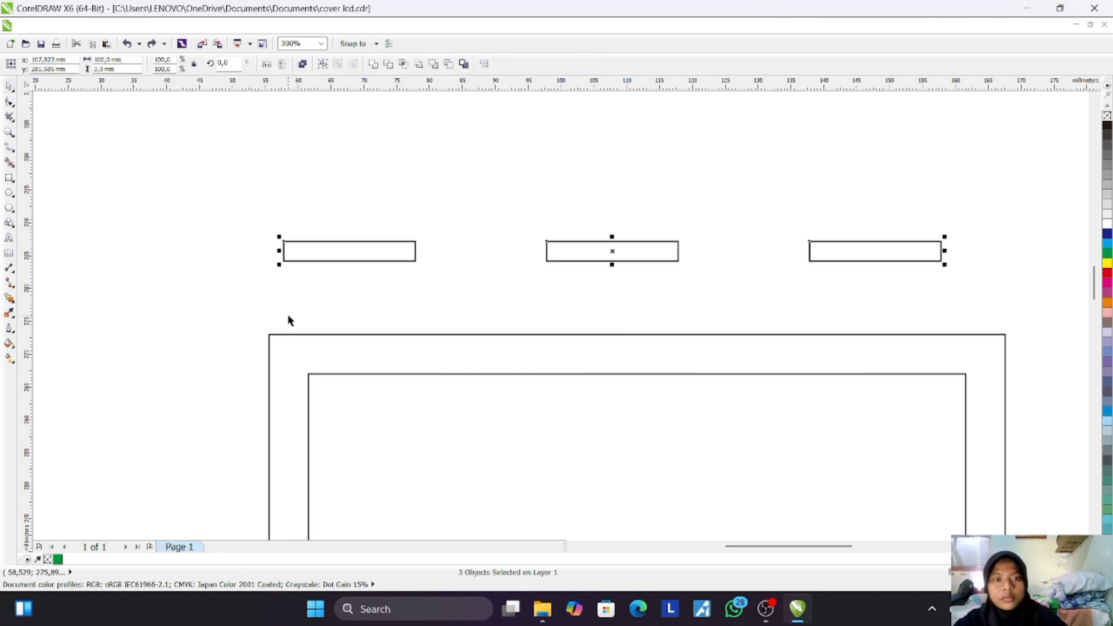
# Step: Nudge the three slots above the nested rectangles slightly upward and place a copy of them below the rectangles
pyautogui.moveTo(305, 253); pyautogui.dragTo(310, 247)
pyautogui.moveTo(236, 191); pyautogui.dragTo(968, 280)
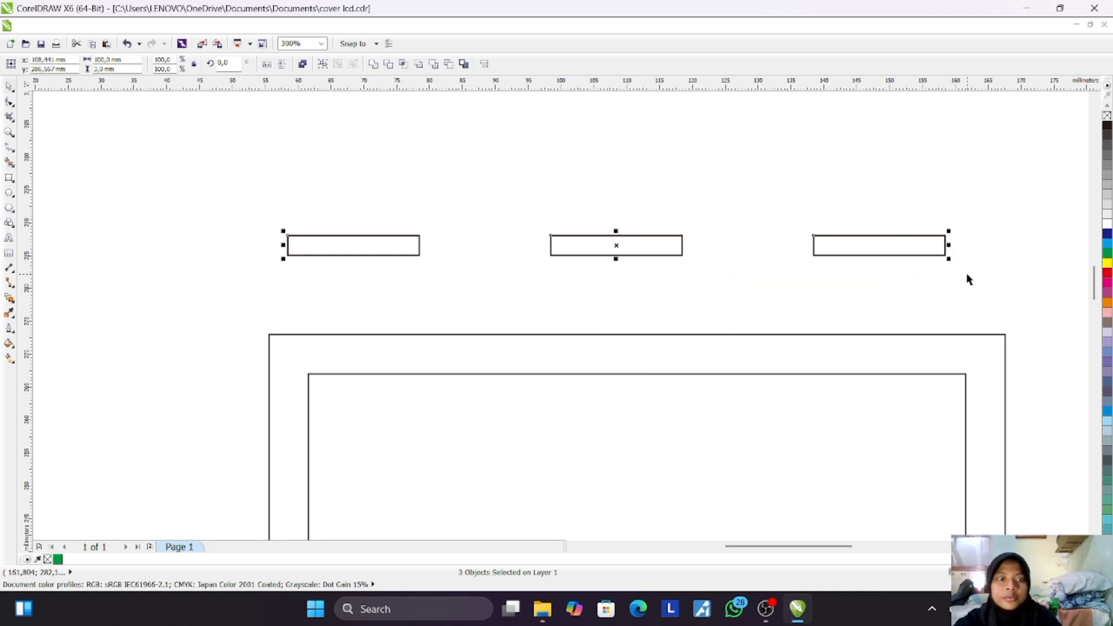
pyautogui.scroll(-4, 974, 279)
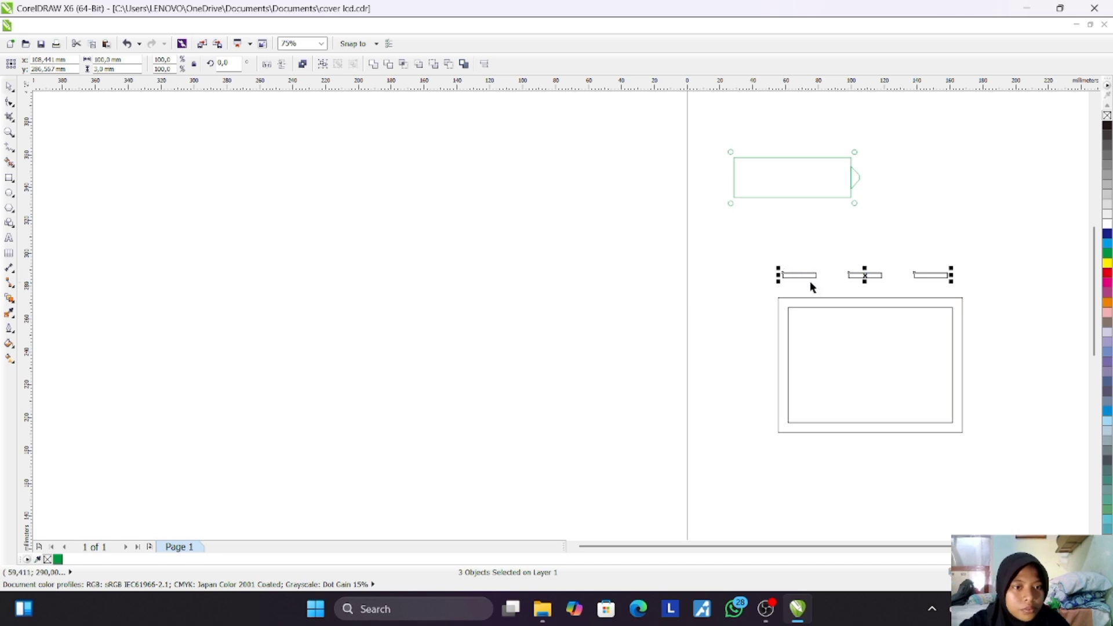
pyautogui.moveTo(809, 277); pyautogui.dragTo(814, 456)
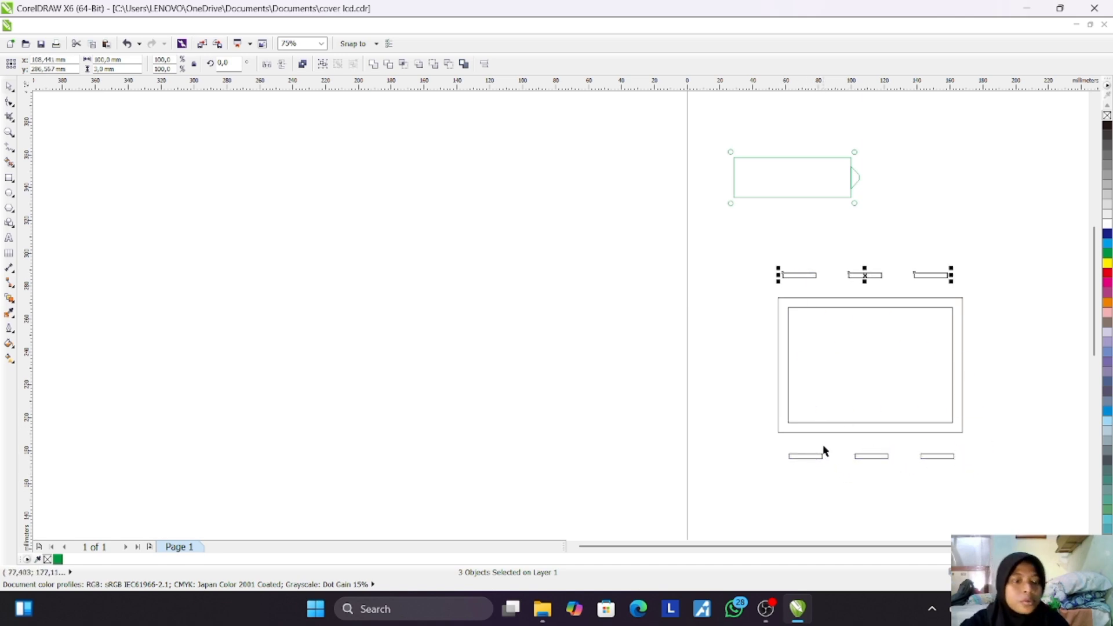
# Step: Copy the set of three slots to the right of the nested rectangles and rotate it upright to 270.1°
pyautogui.moveTo(701, 375); pyautogui.dragTo(923, 232)
pyautogui.click(1007, 227)
pyautogui.moveTo(1079, 238); pyautogui.dragTo(988, 278)
pyautogui.scroll(3, 1012, 235)
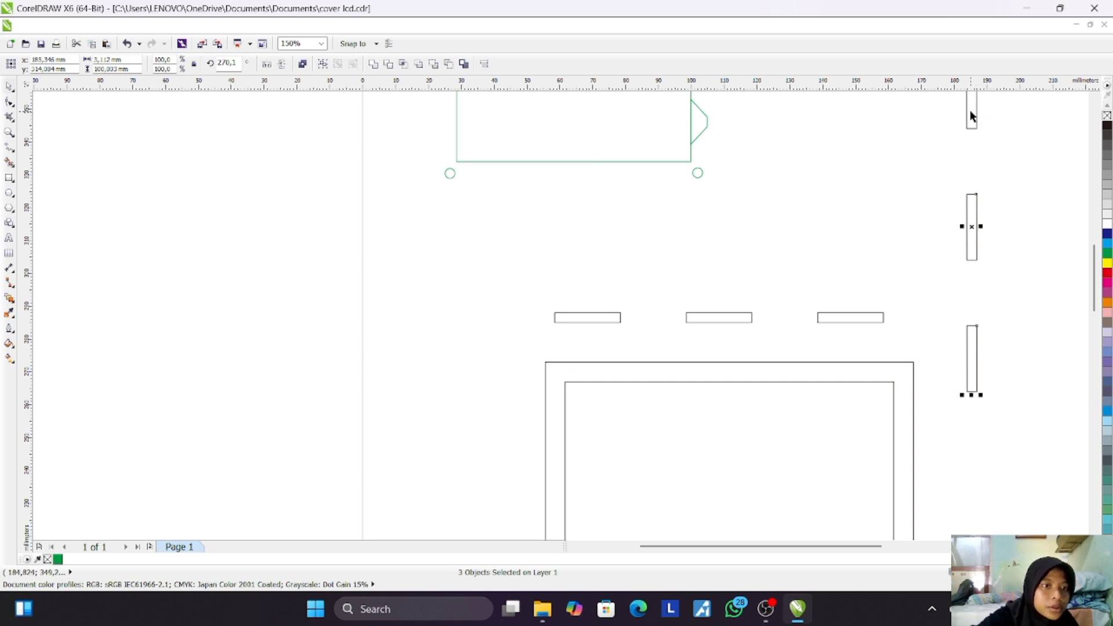
# Step: Remove only the uppermost of the three vertical slots, restoring the others if they get deleted
pyautogui.press('Delete')
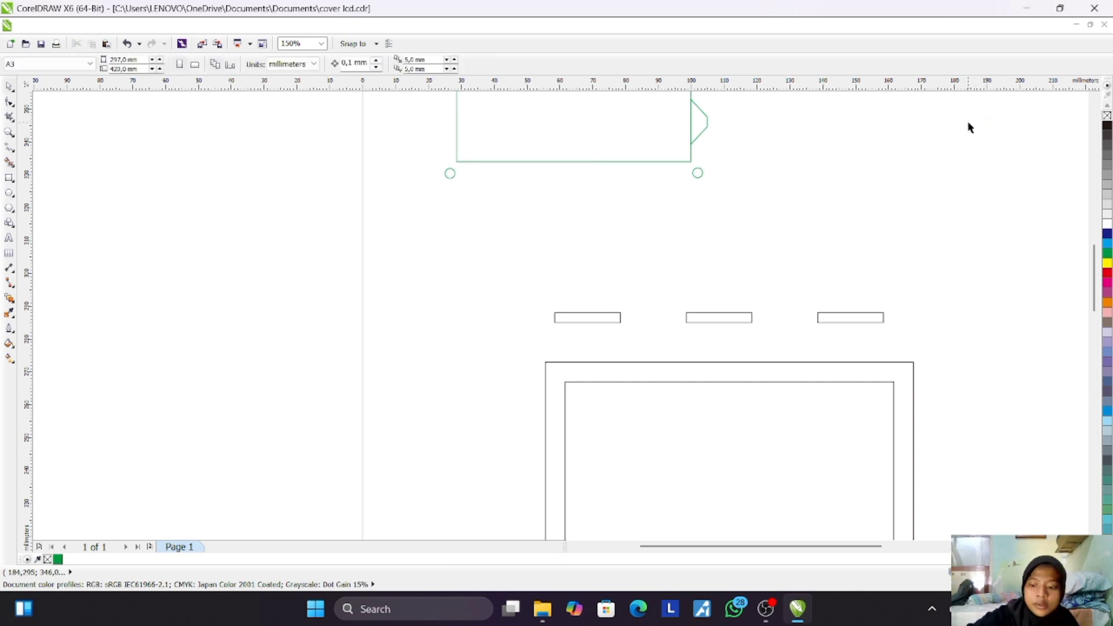
pyautogui.hotkey('ctrl', 'z')
pyautogui.click(1012, 380)
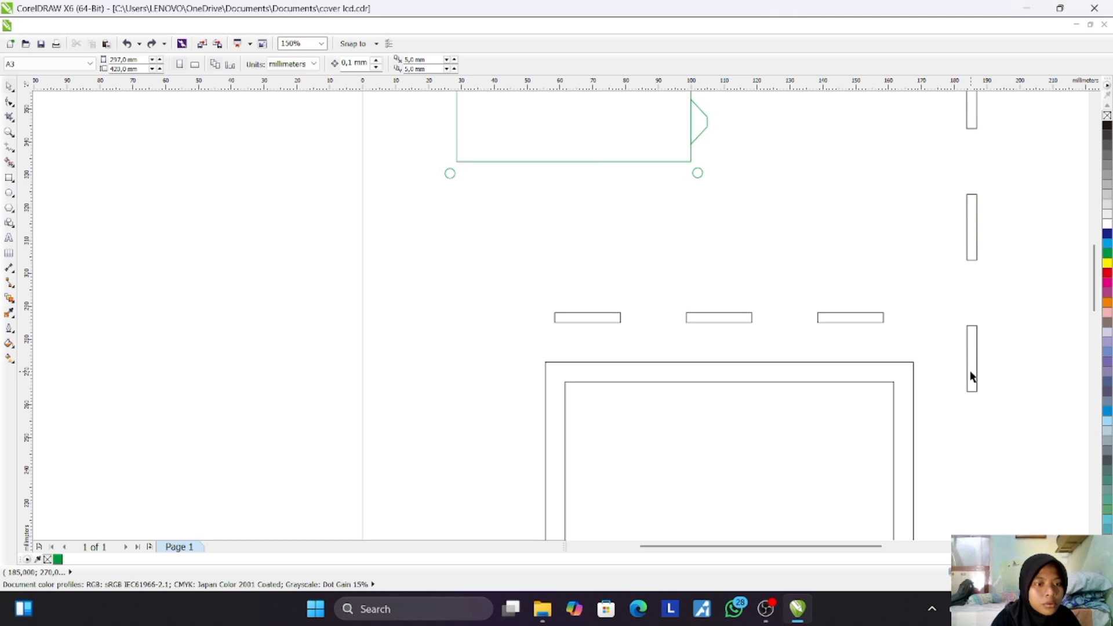
pyautogui.click(968, 113)
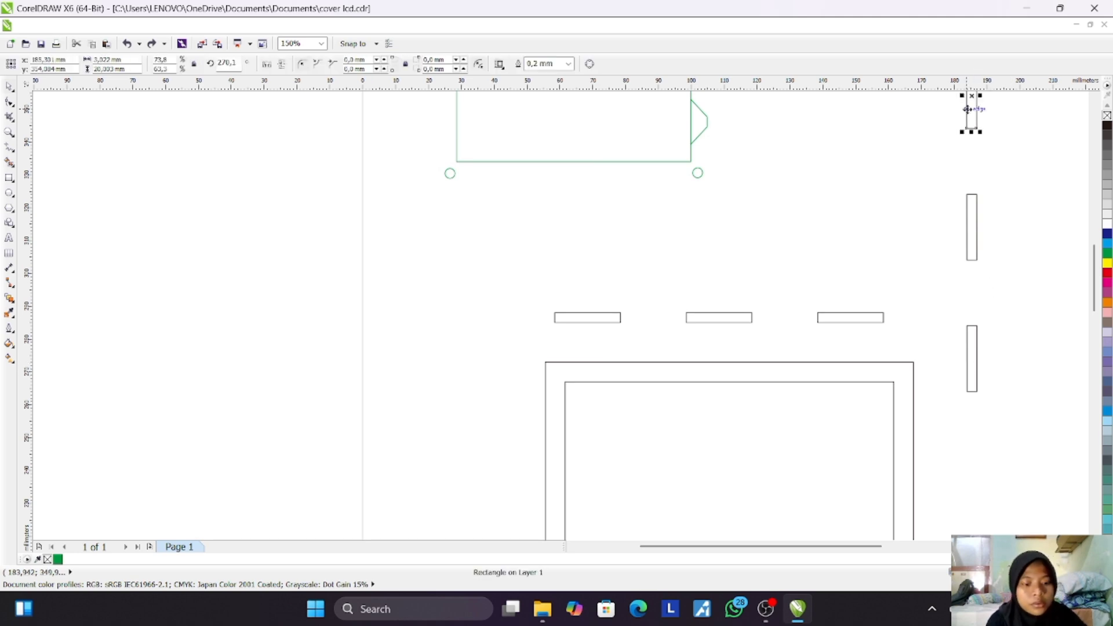
pyautogui.press('Delete')
# Step: Move the two remaining vertical slots down beside the nested rectangles' right edge
pyautogui.moveTo(963, 172); pyautogui.dragTo(986, 390)
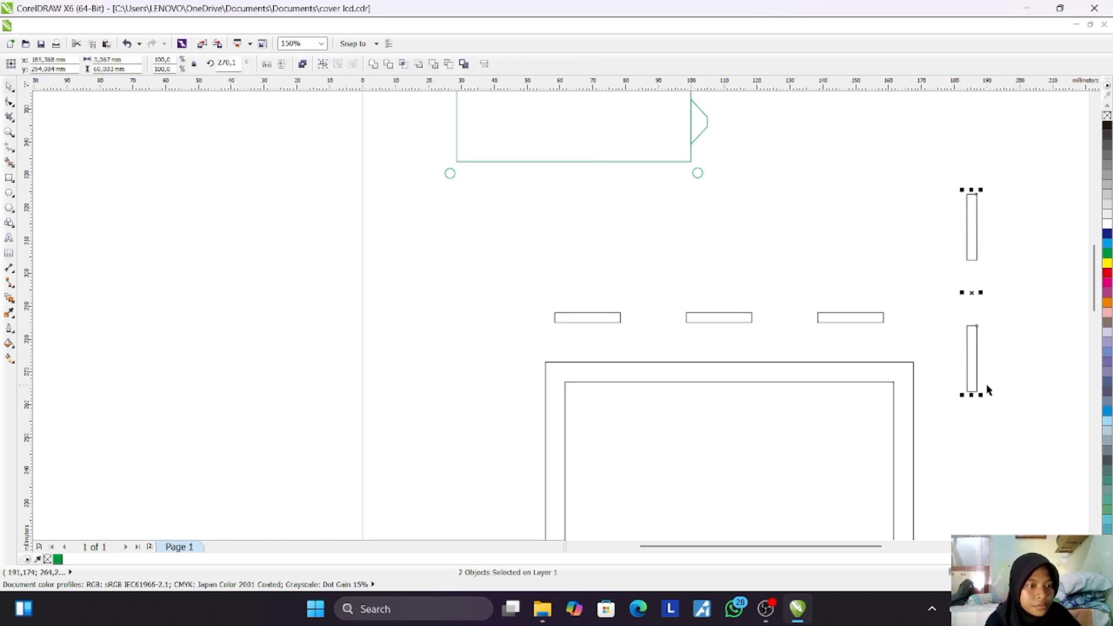
pyautogui.scroll(-1, 974, 406)
pyautogui.click(984, 480)
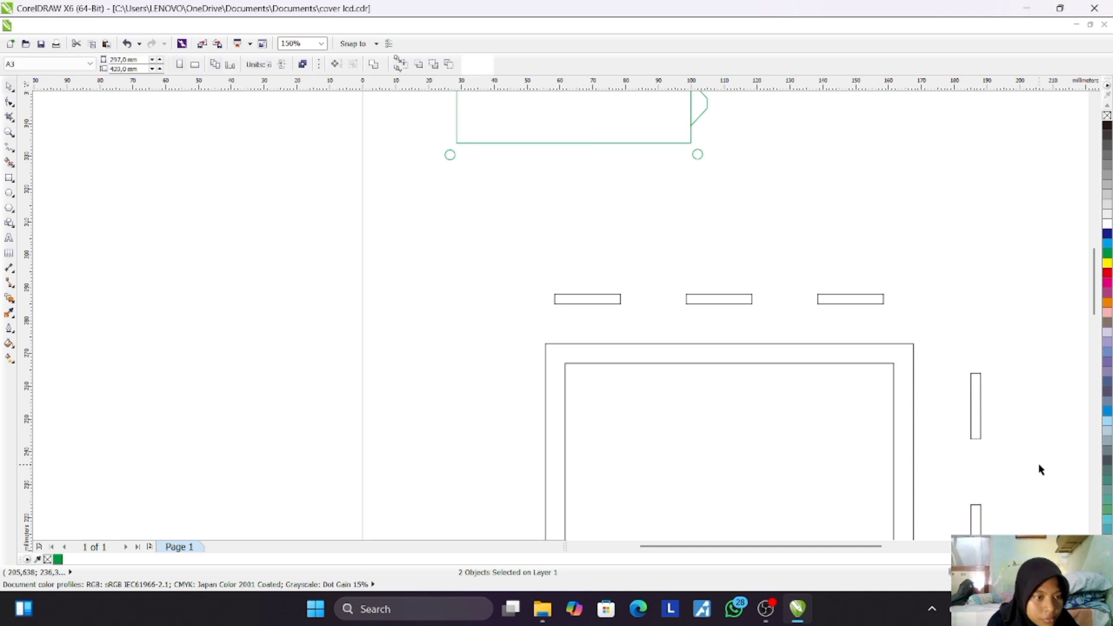
# Step: Link the two vertical slots with a straight connector between their left-hand corners across the gap
pyautogui.scroll(-5, 1030, 468)
pyautogui.scroll(5, 1035, 510)
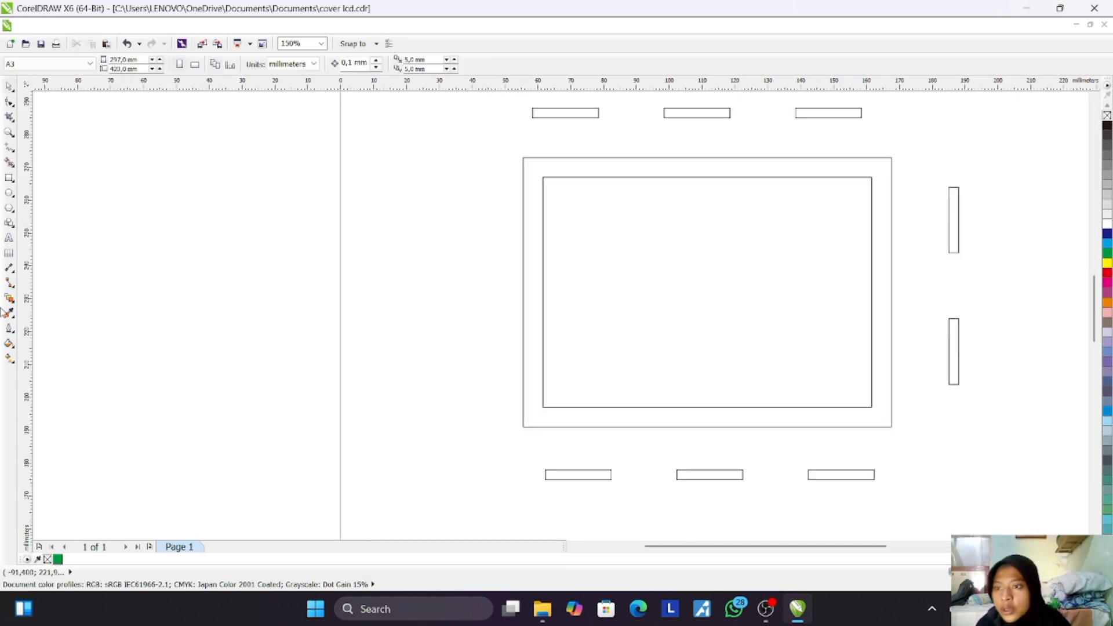
pyautogui.click(9, 282)
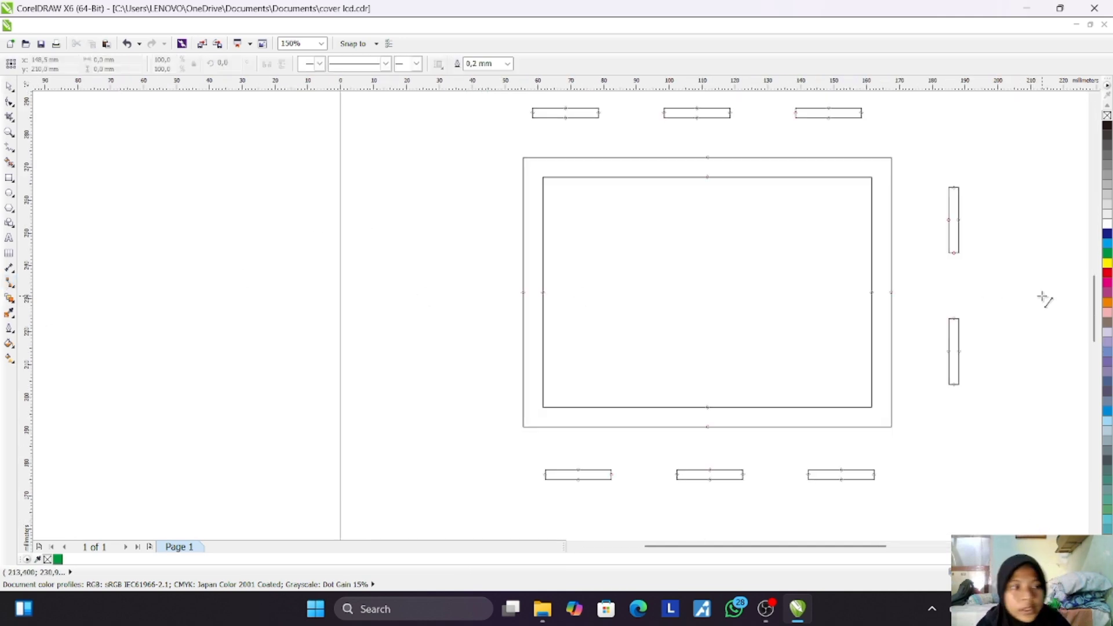
pyautogui.click(953, 255)
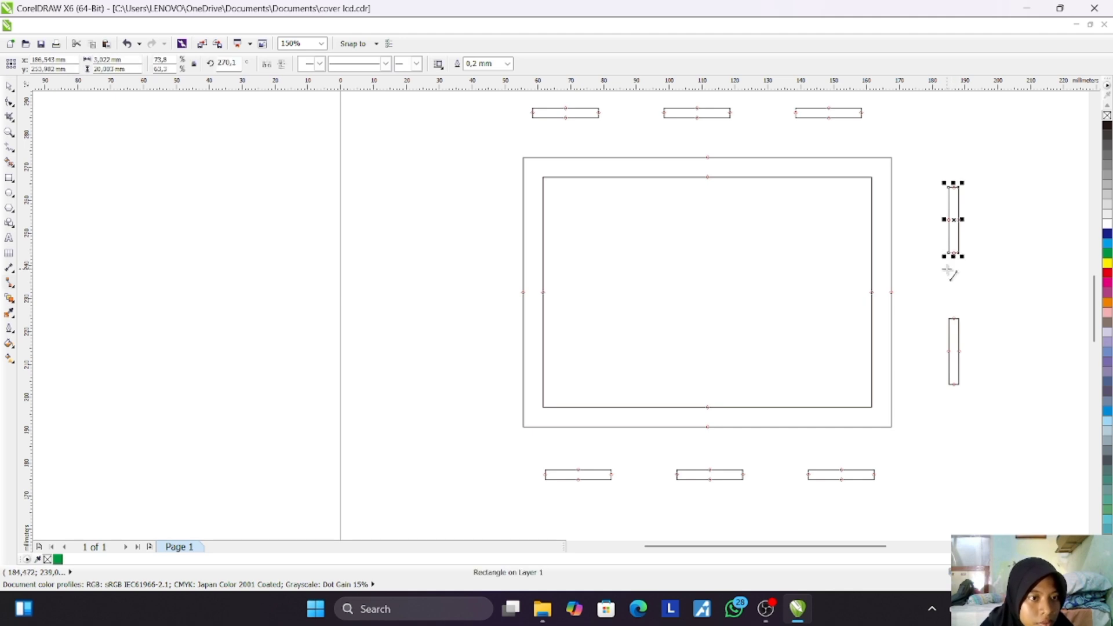
pyautogui.moveTo(950, 255); pyautogui.dragTo(946, 322)
pyautogui.press('Delete')
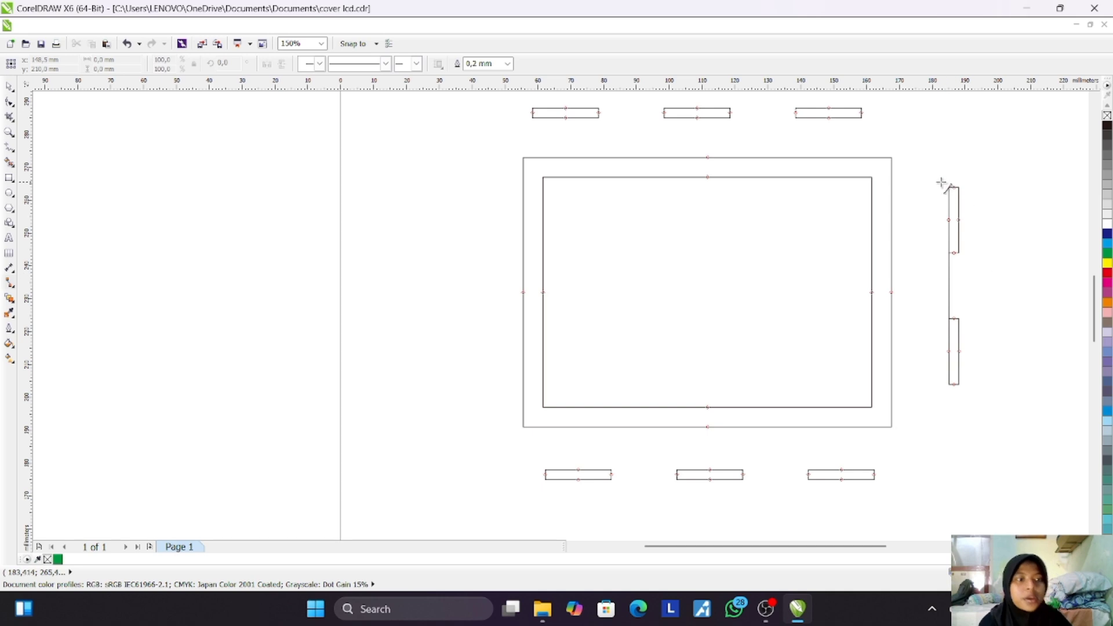
# Step: Copy the connected pair of vertical slots to the left side of the nested rectangles
pyautogui.click(9, 86)
pyautogui.moveTo(910, 160); pyautogui.dragTo(1015, 416)
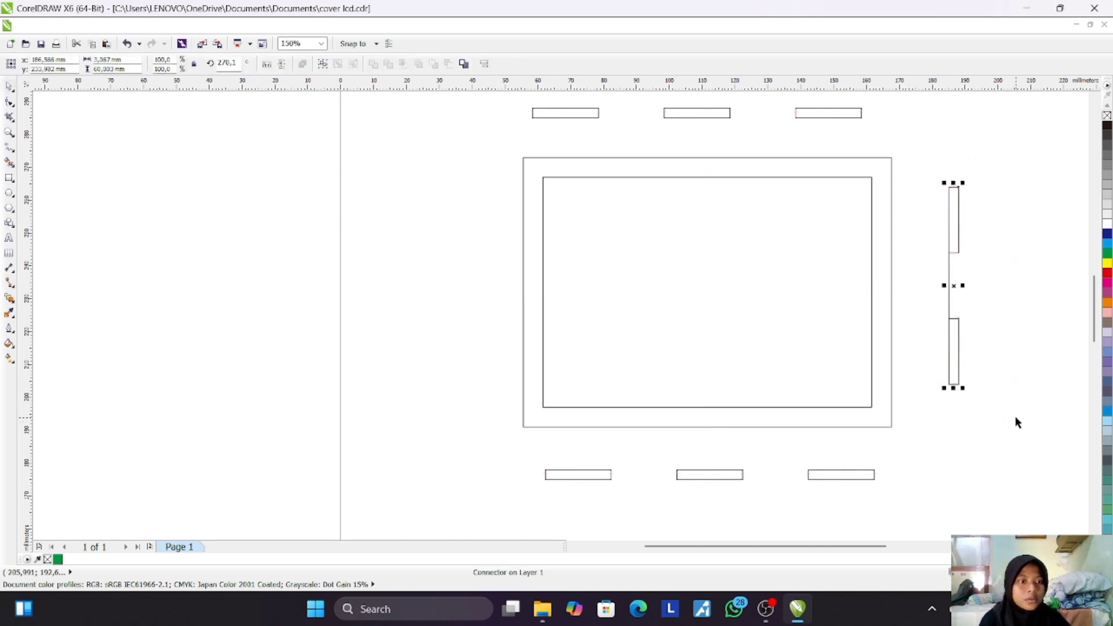
pyautogui.moveTo(951, 348); pyautogui.dragTo(452, 342)
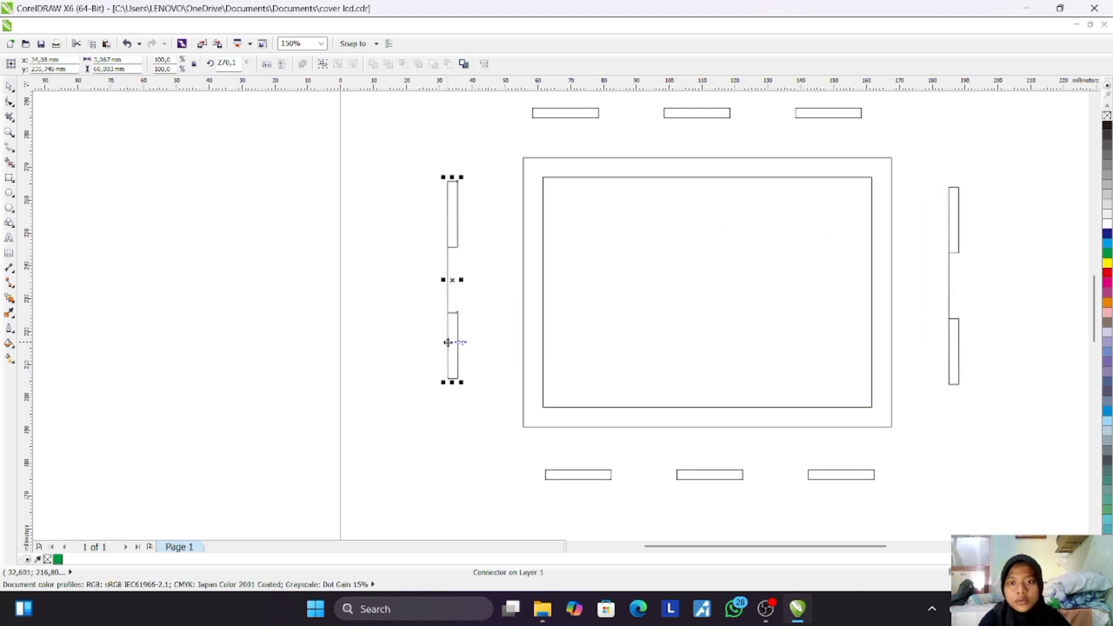
# Step: Rotate the left-hand pair of slots to 89.8° so its connector faces the nested rectangles
pyautogui.rightClick(454, 345)
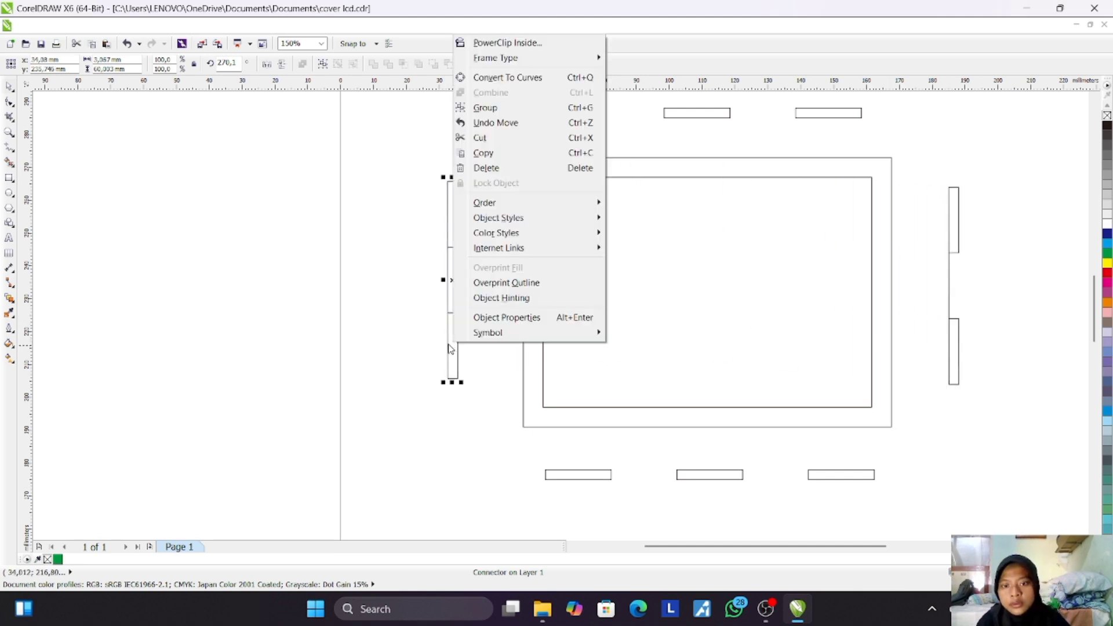
pyautogui.click(450, 348)
pyautogui.click(456, 348)
pyautogui.moveTo(470, 386); pyautogui.dragTo(444, 221)
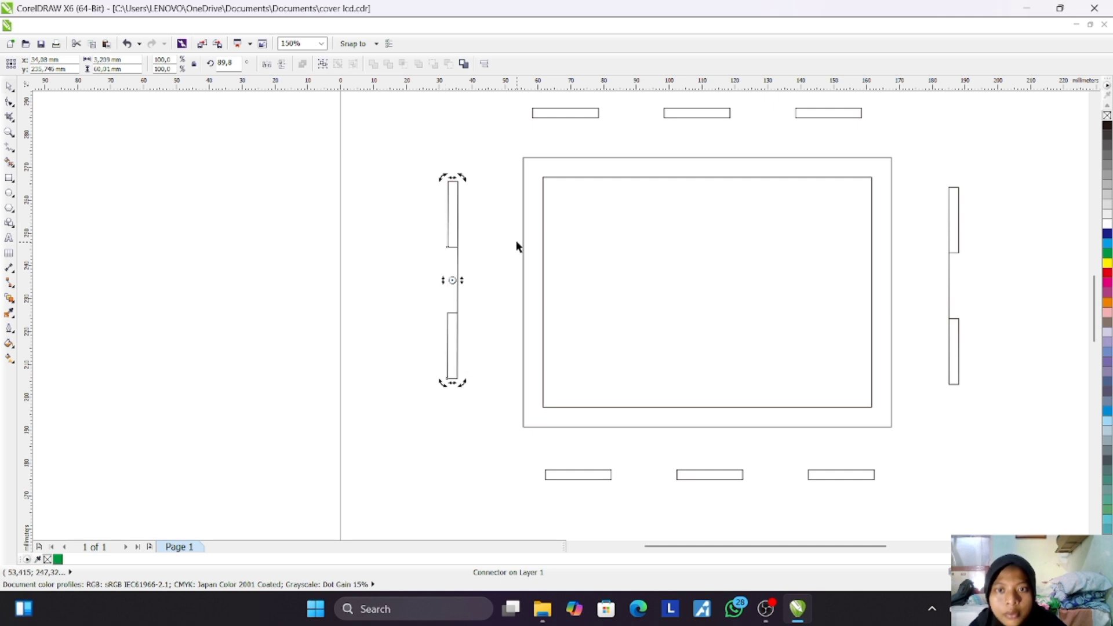
pyautogui.click(470, 277)
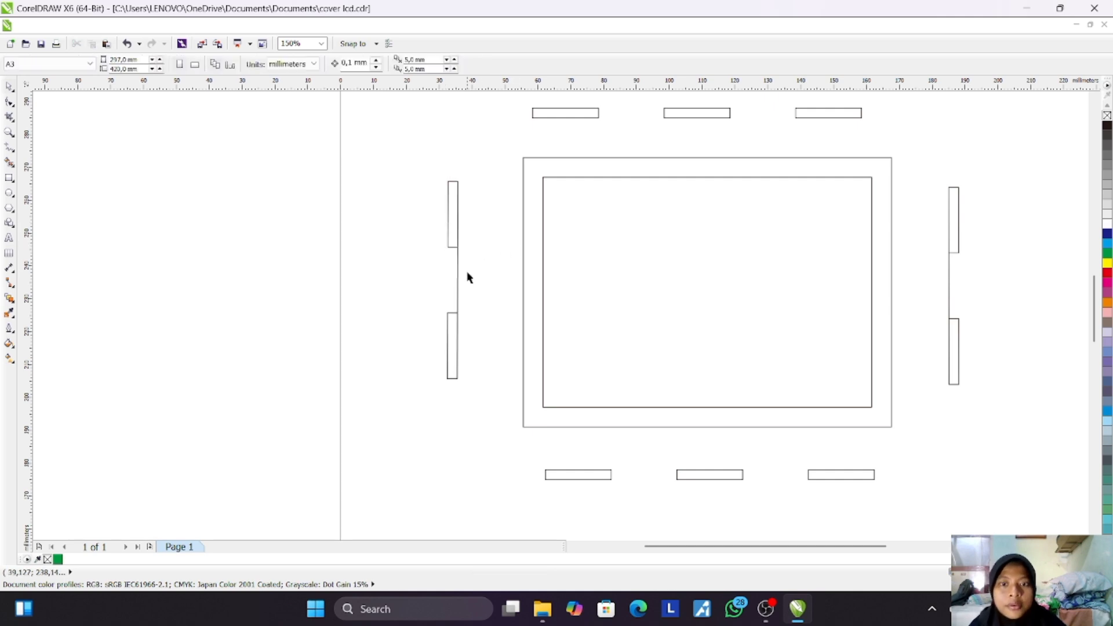
# Step: Move the left-hand slot pair so its connector's midpoint snaps to the midpoint of the inner rectangle's left edge
pyautogui.click(462, 340)
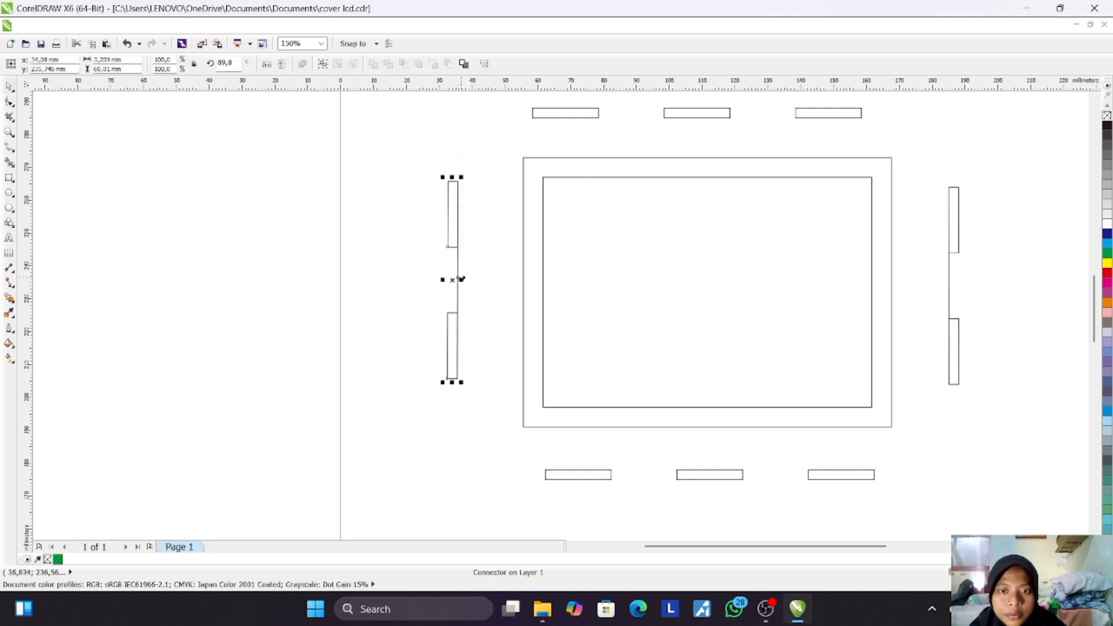
pyautogui.moveTo(458, 280); pyautogui.dragTo(542, 293)
pyautogui.click(743, 293)
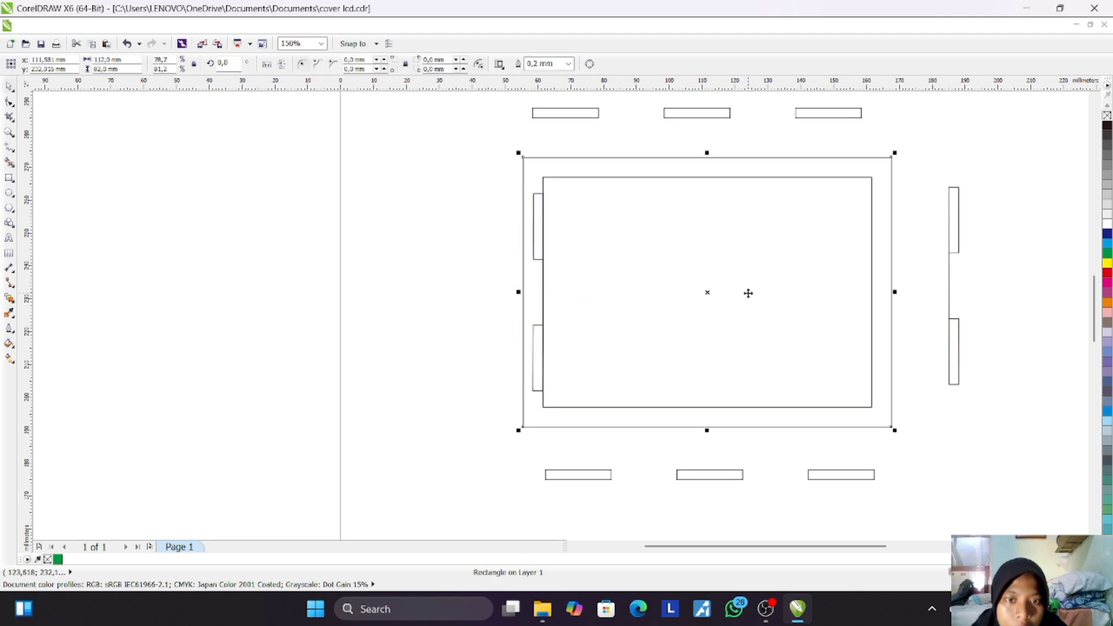
# Step: Move the right-hand slot pair so its connector's midpoint snaps to the midpoint of the inner rectangle's right edge
pyautogui.moveTo(932, 163); pyautogui.dragTo(1029, 406)
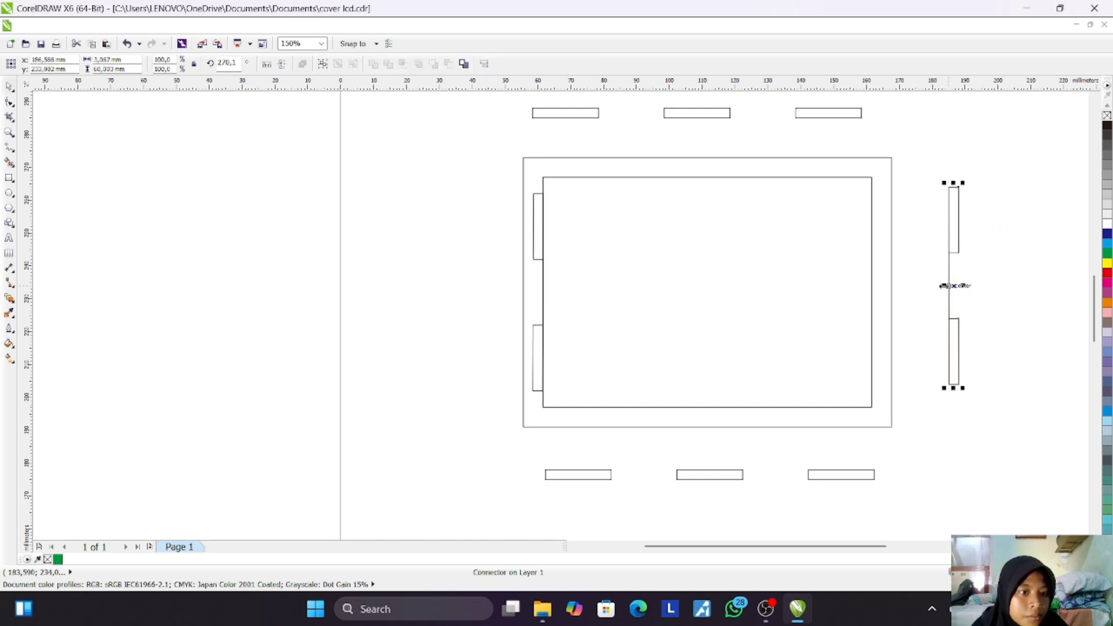
pyautogui.moveTo(949, 285); pyautogui.dragTo(871, 292)
pyautogui.click(810, 232)
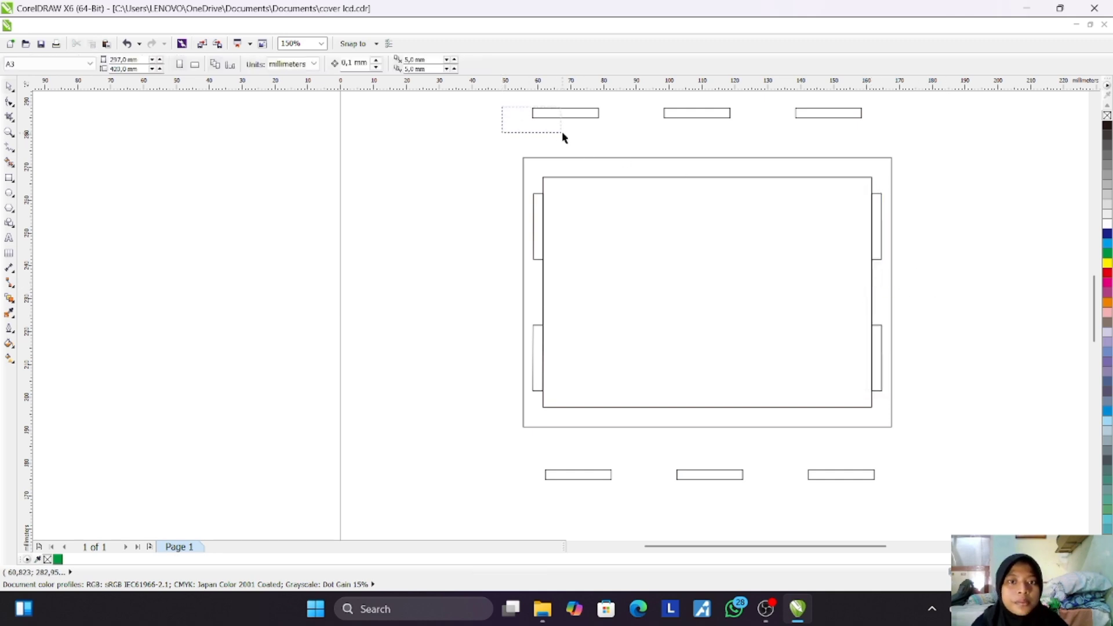
# Step: Move the three upper and three lower tab rectangles onto the top and bottom edges of the inner panel rectangle
pyautogui.moveTo(756, 149); pyautogui.dragTo(867, 131)
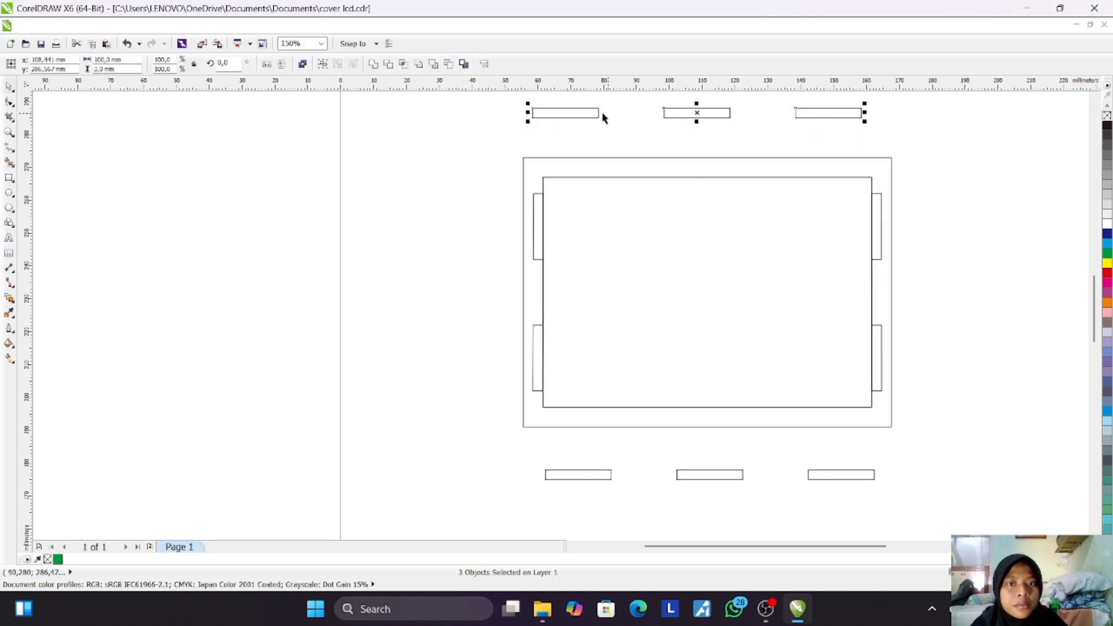
pyautogui.moveTo(532, 116); pyautogui.dragTo(546, 183)
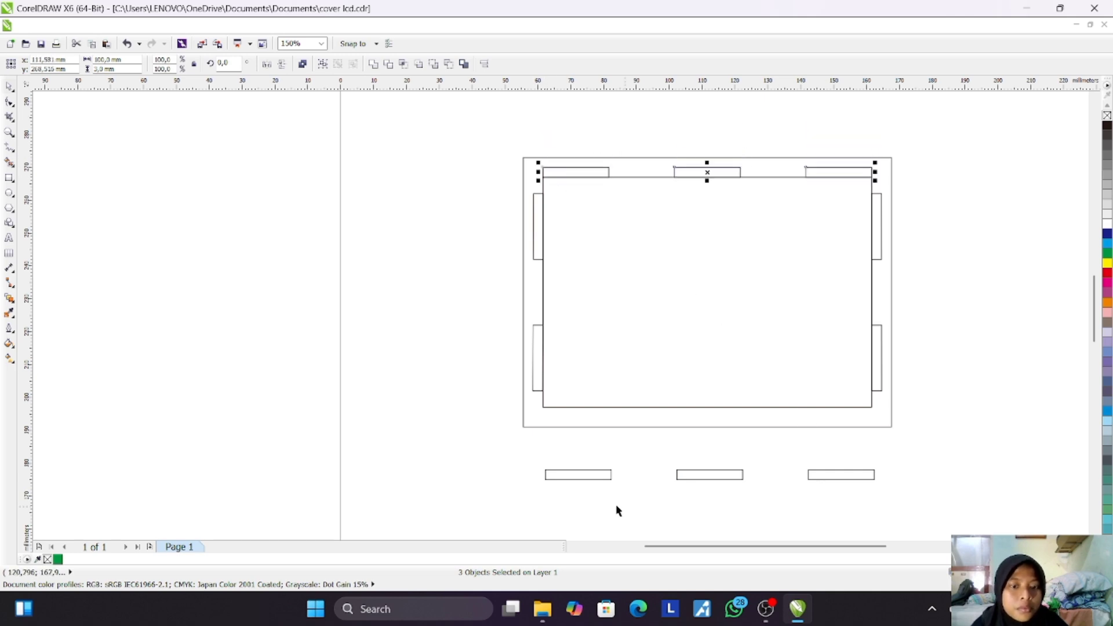
pyautogui.moveTo(551, 470); pyautogui.dragTo(935, 496)
pyautogui.moveTo(544, 469); pyautogui.dragTo(543, 408)
pyautogui.click(955, 453)
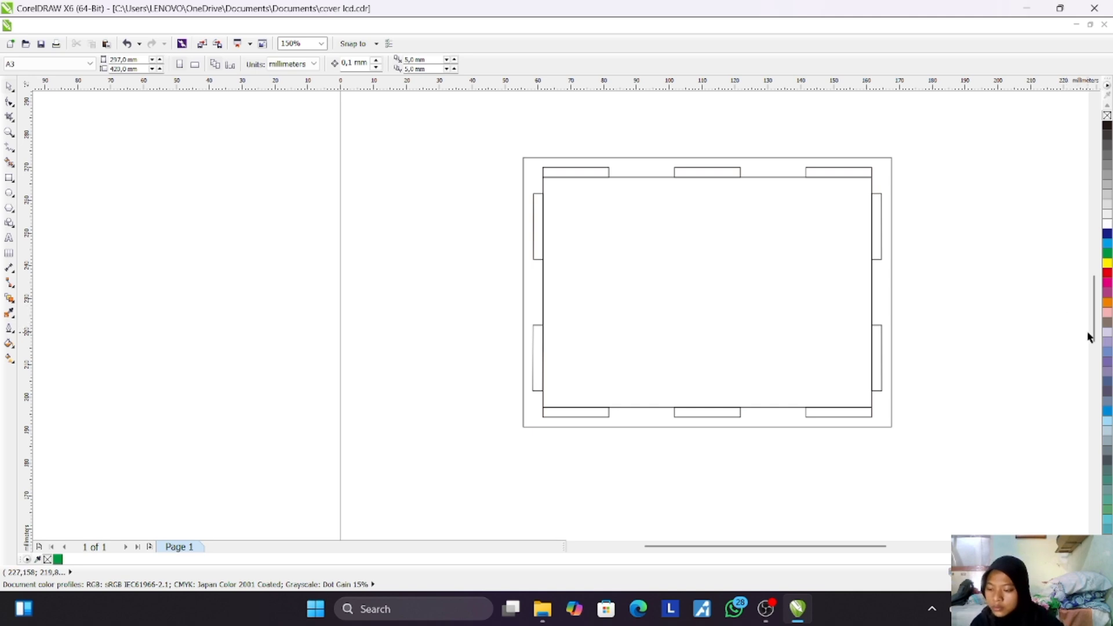
# Step: Duplicate the complete panel with its tabs to the right of the original, undoing any stray shift of its outer rectangle
pyautogui.moveTo(1102, 315)
pyautogui.mouseDown()
pyautogui.moveTo(1102, 297)
pyautogui.moveTo(1101, 308)
pyautogui.mouseUp()
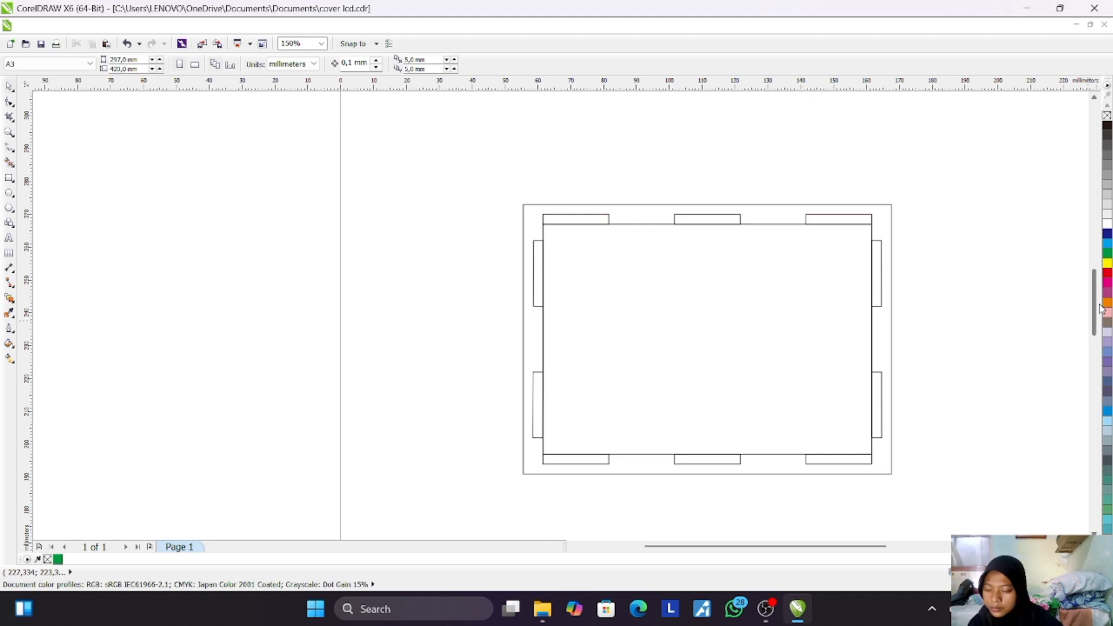
pyautogui.moveTo(479, 171); pyautogui.dragTo(918, 497)
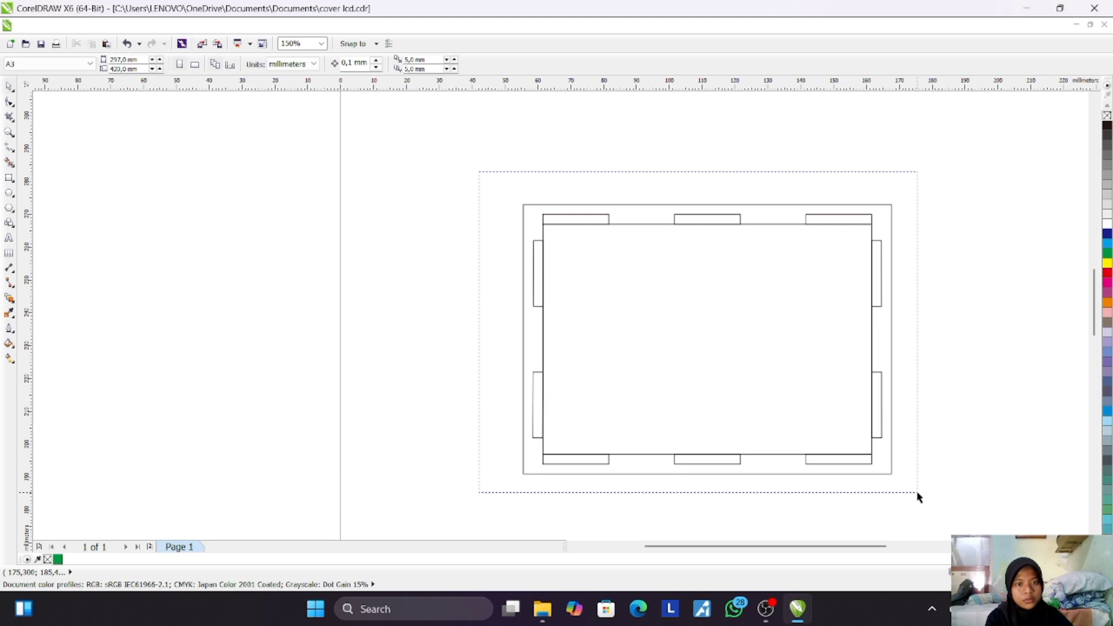
pyautogui.moveTo(918, 497); pyautogui.dragTo(922, 496)
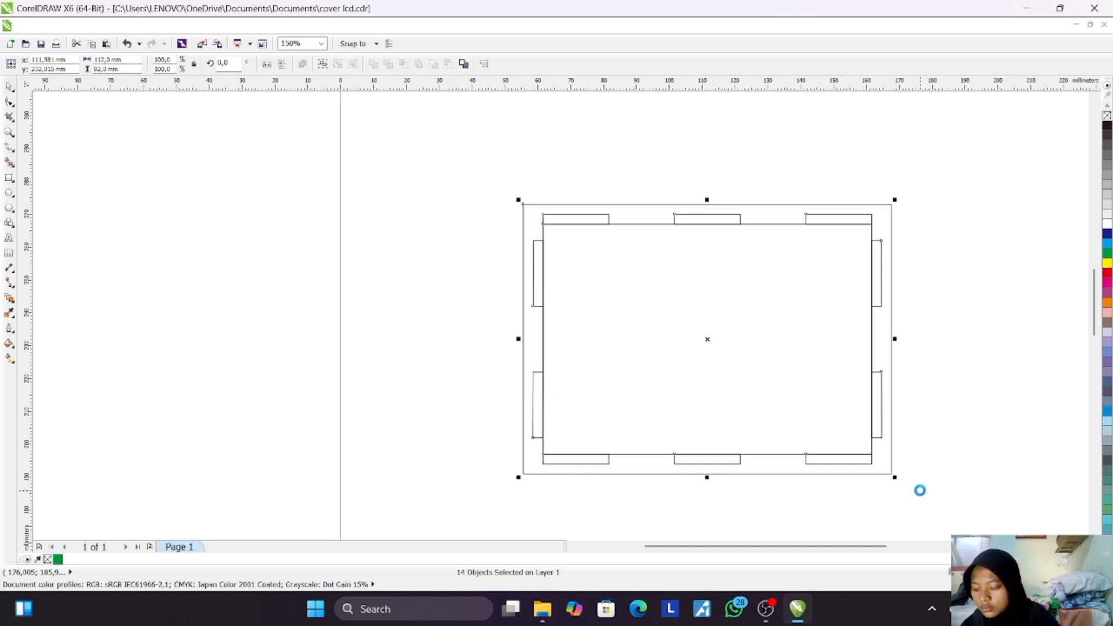
pyautogui.moveTo(820, 348); pyautogui.dragTo(1007, 348)
pyautogui.press('Escape')
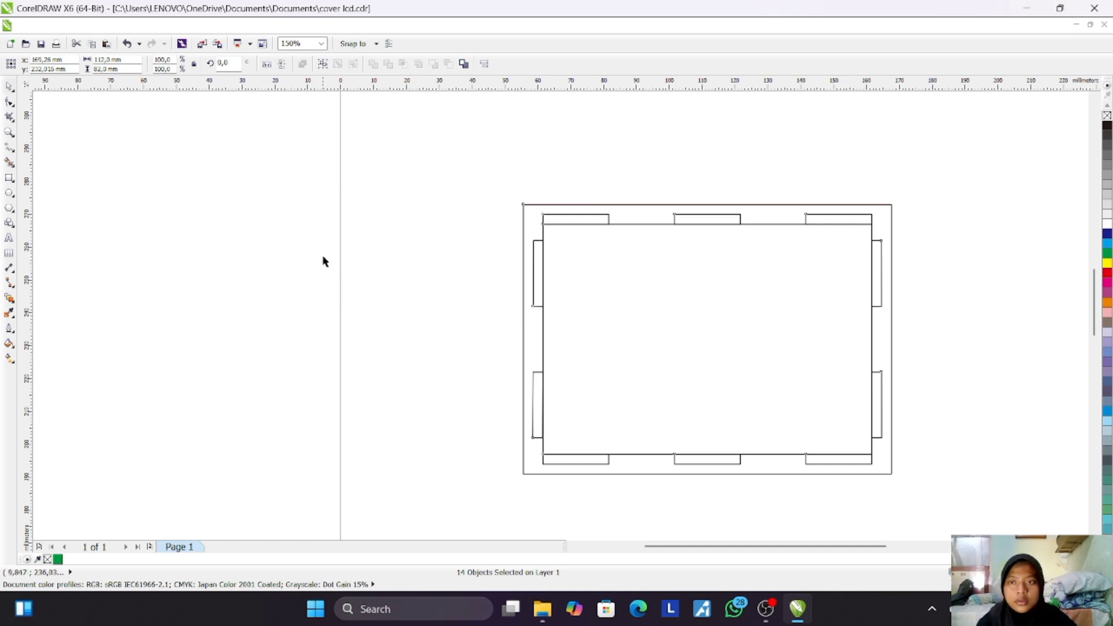
pyautogui.scroll(-2, 369, 248)
pyautogui.moveTo(532, 305); pyautogui.dragTo(730, 282)
pyautogui.click(717, 177)
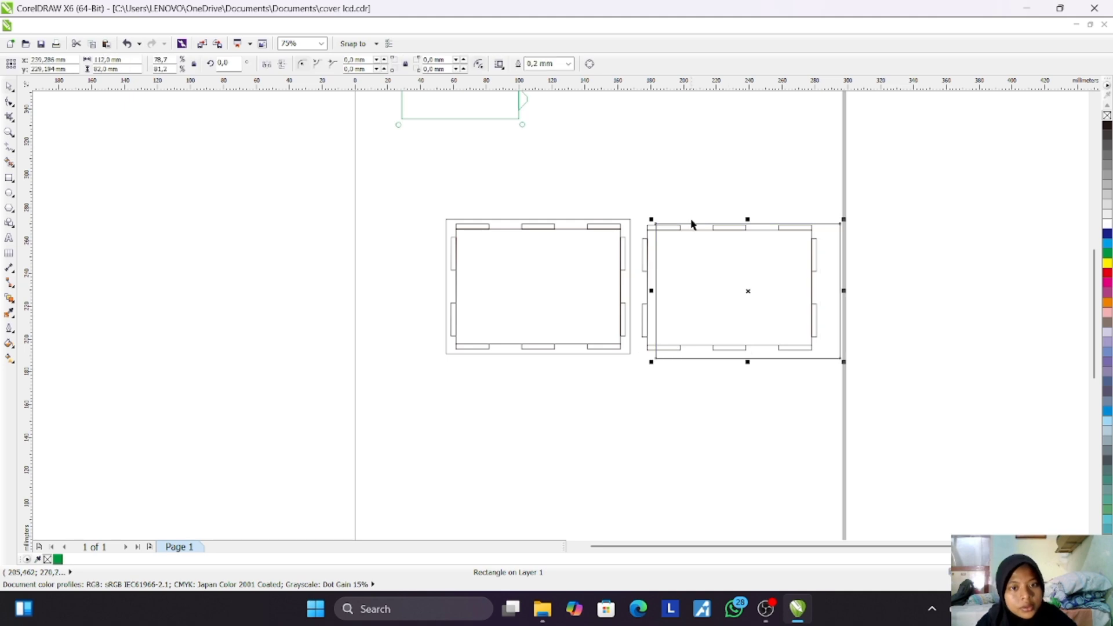
pyautogui.hotkey('ctrl', 'z')
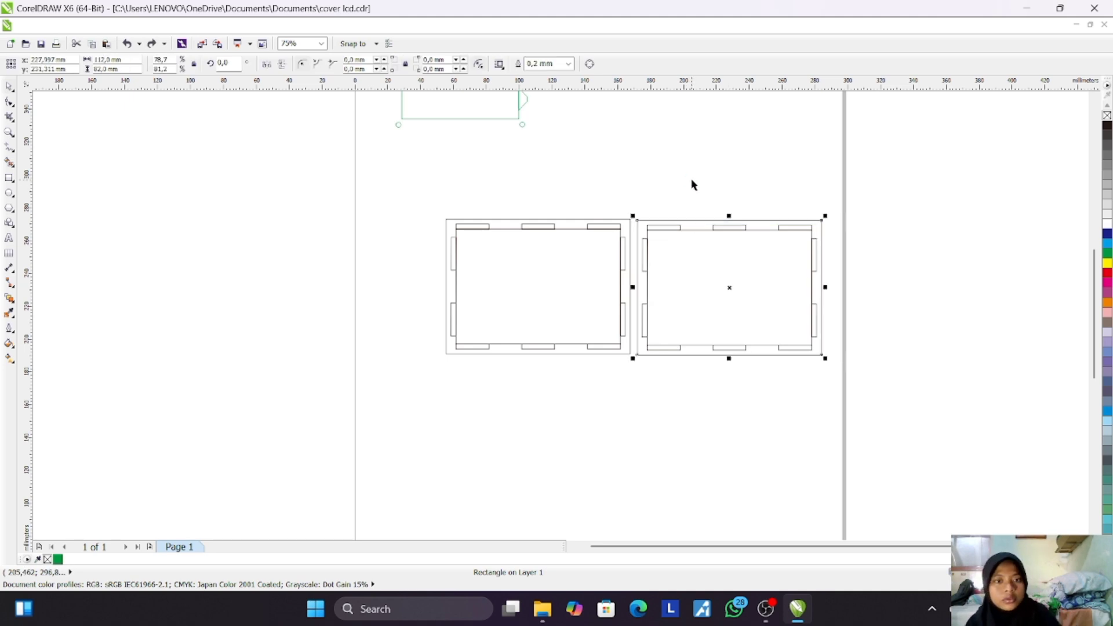
# Step: Shift both panels together to the left so they sit more evenly across the page width
pyautogui.moveTo(379, 197); pyautogui.dragTo(951, 412)
pyautogui.moveTo(751, 323); pyautogui.dragTo(702, 307)
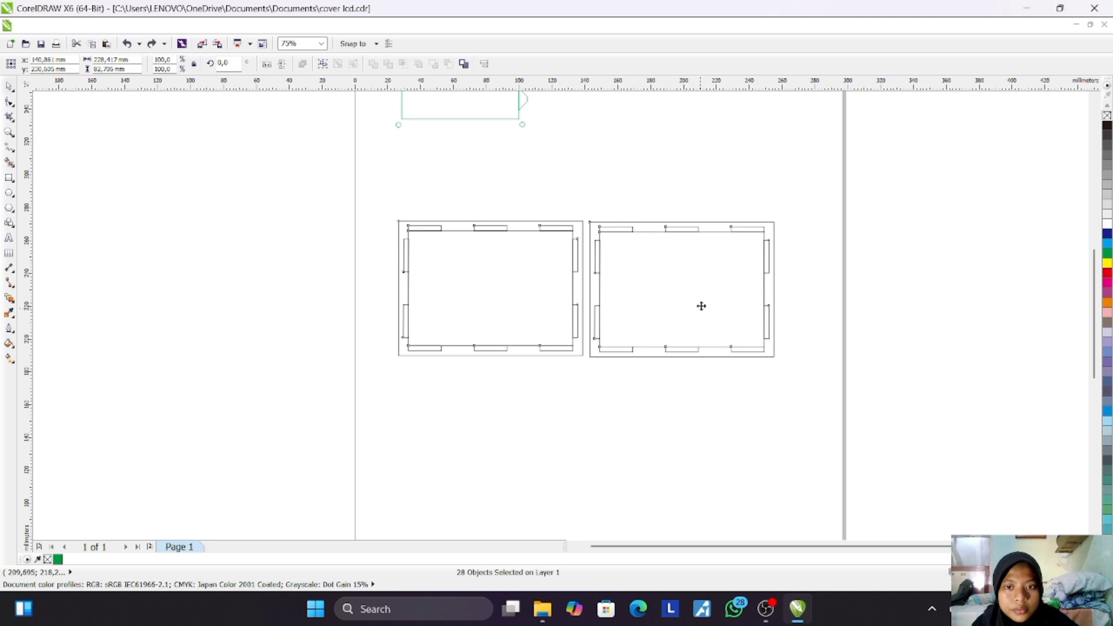
pyautogui.click(649, 192)
# Step: Move the copied panel to the right to widen the gap, keeping it level with the original panel
pyautogui.moveTo(589, 196); pyautogui.dragTo(795, 383)
pyautogui.moveTo(677, 283); pyautogui.dragTo(703, 290)
pyautogui.click(676, 199)
pyautogui.moveTo(604, 192); pyautogui.dragTo(810, 392)
pyautogui.moveTo(707, 278); pyautogui.dragTo(699, 271)
pyautogui.click(711, 181)
pyautogui.rightClick(611, 162)
pyautogui.click(527, 168)
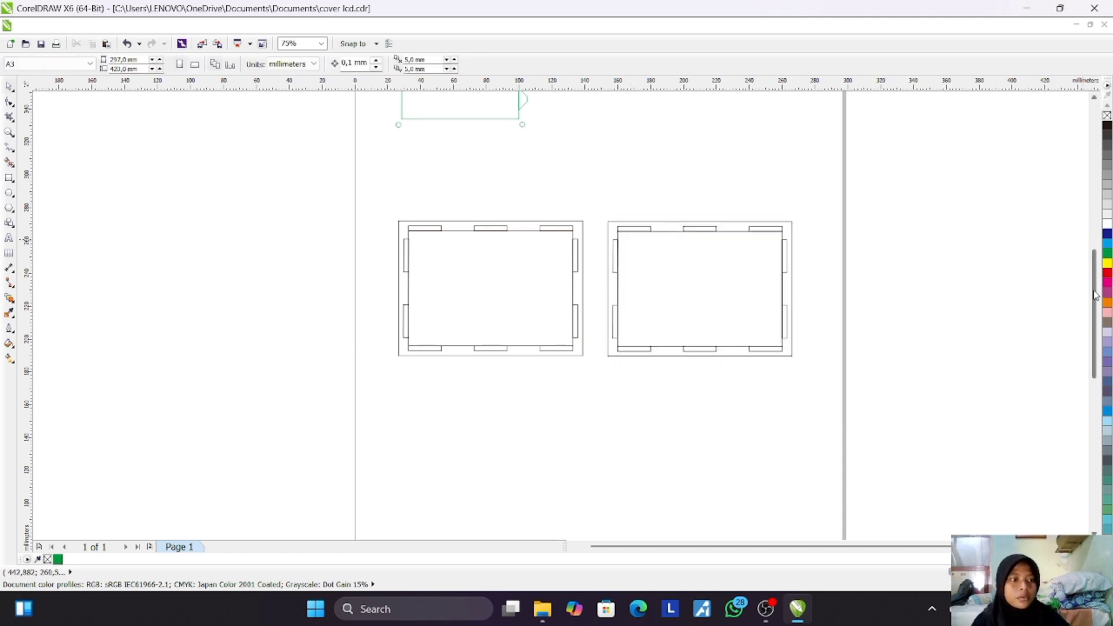
# Step: Place a copy of the green LCD outline with its corner holes in the center of the left panel
pyautogui.scroll(3, 1007, 267)
pyautogui.moveTo(375, 158); pyautogui.dragTo(519, 274)
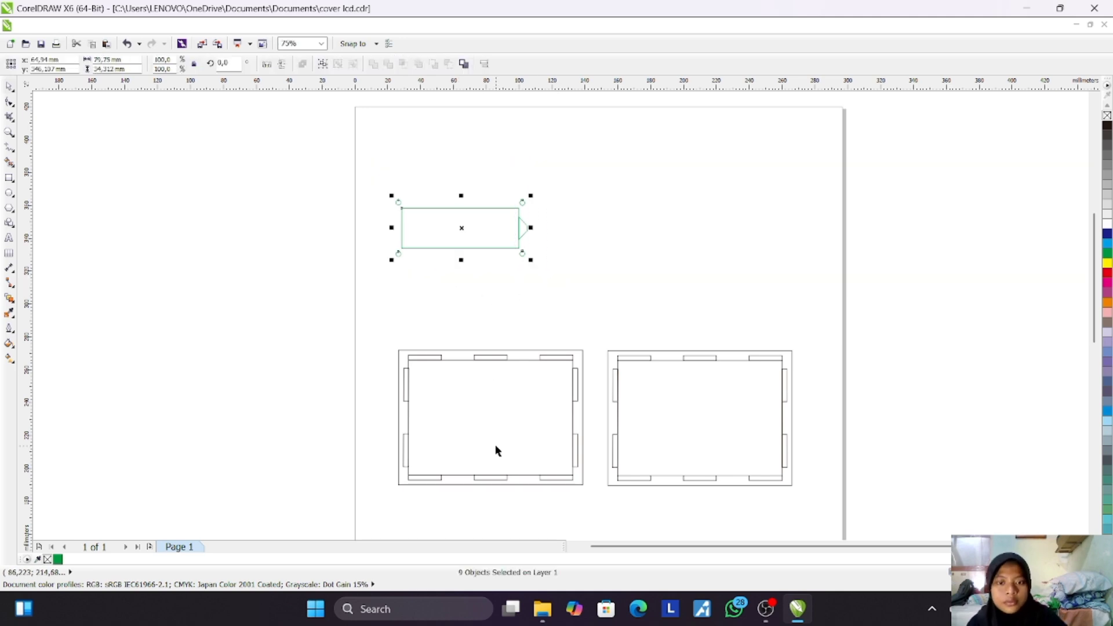
pyautogui.click(491, 427)
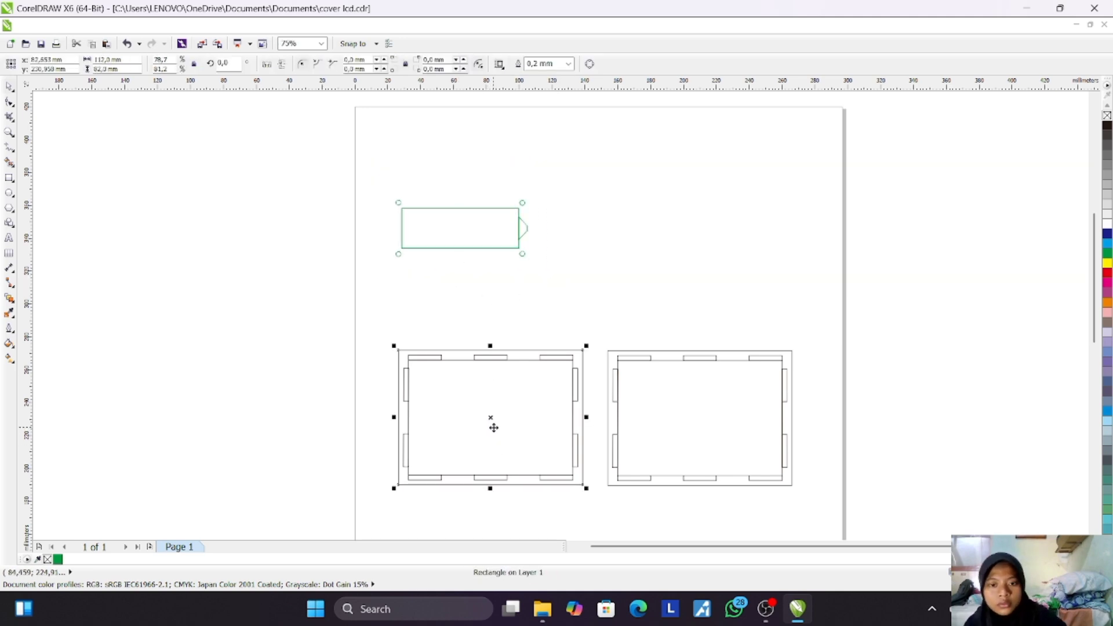
pyautogui.moveTo(355, 186); pyautogui.dragTo(584, 289)
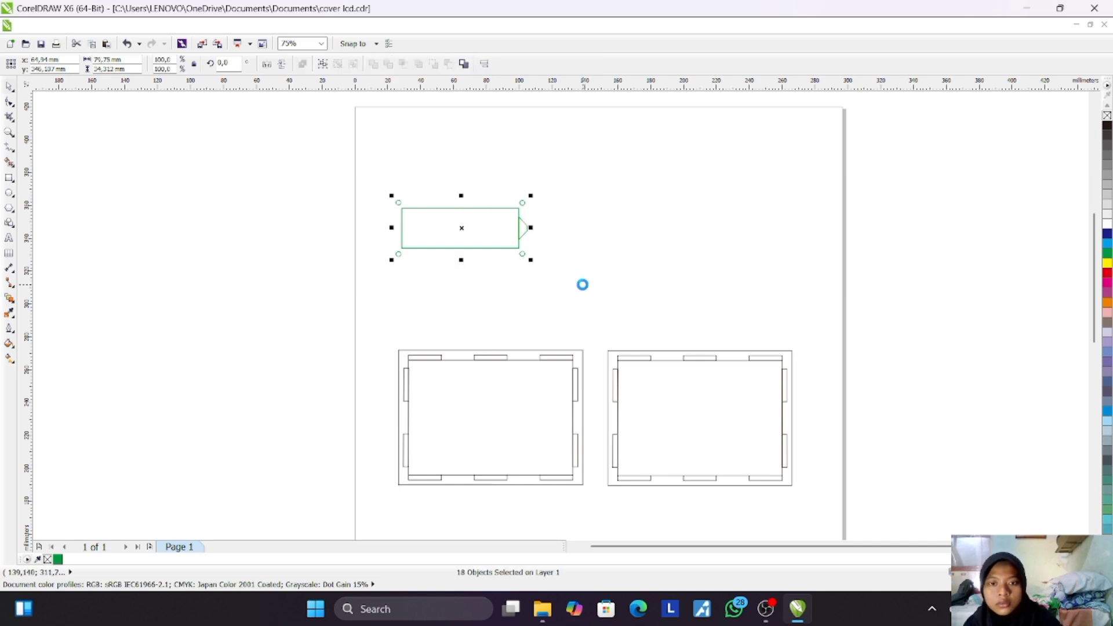
pyautogui.moveTo(457, 226); pyautogui.dragTo(464, 278)
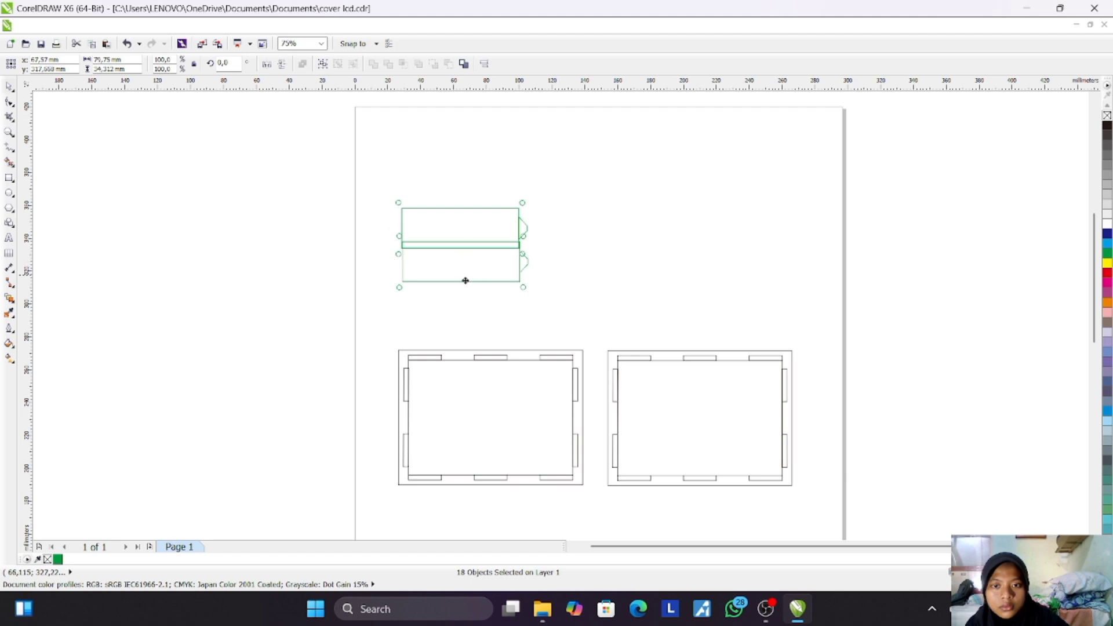
pyautogui.moveTo(478, 399); pyautogui.dragTo(494, 418)
pyautogui.click(600, 282)
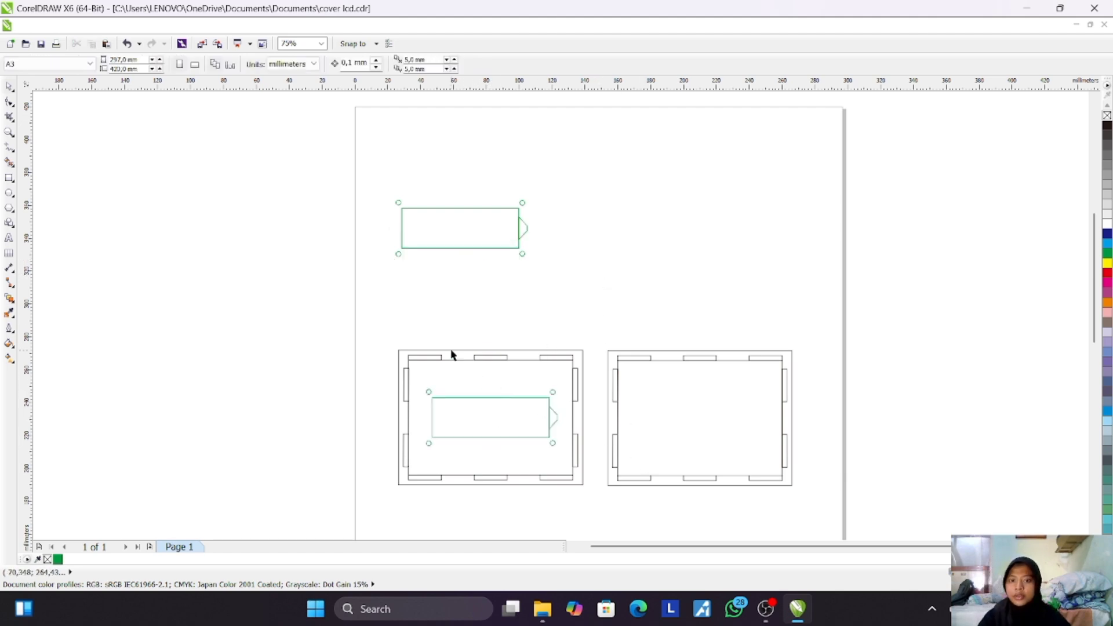
# Step: Set the outline color of all objects in both panels to green
pyautogui.moveTo(378, 339); pyautogui.dragTo(806, 518)
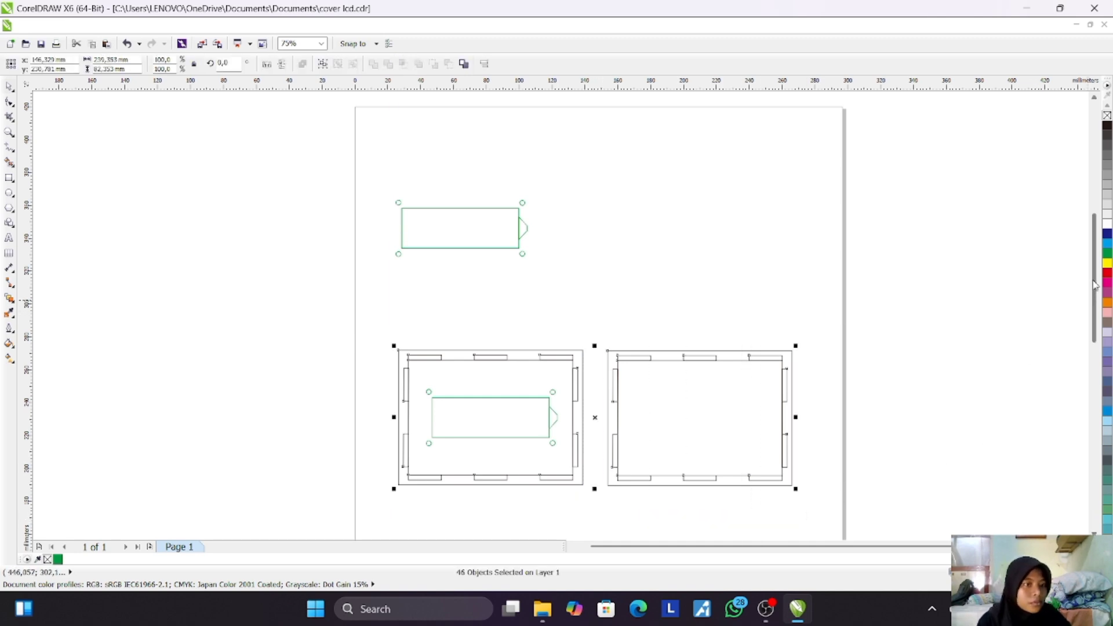
pyautogui.rightClick(1107, 255)
pyautogui.click(581, 331)
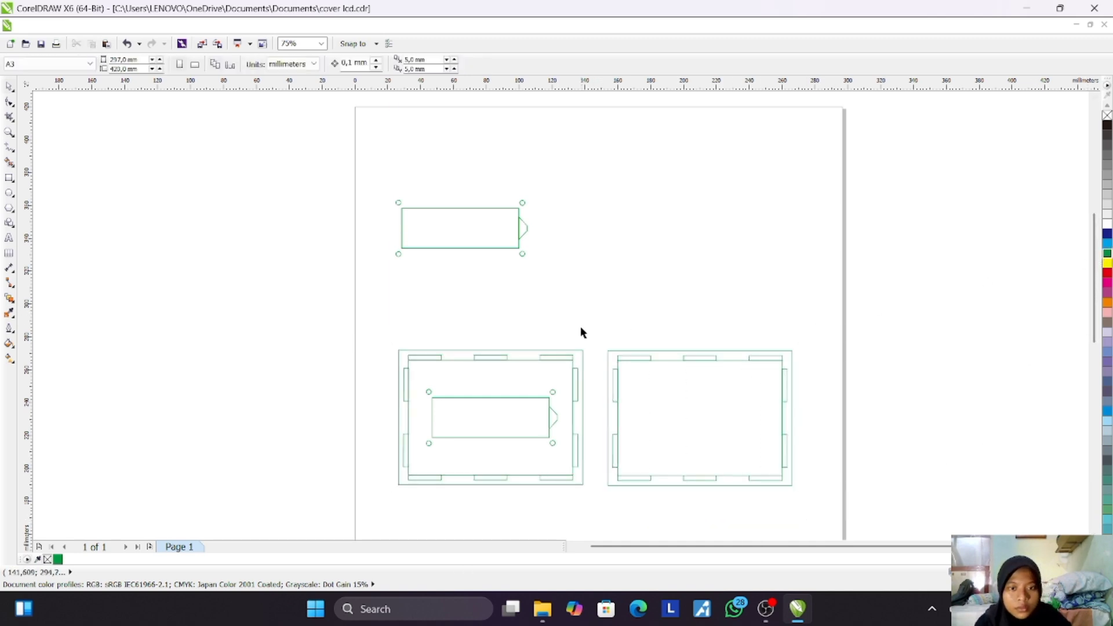
# Step: Set the outline color of each panel's outer rectangle to red
pyautogui.click(583, 355)
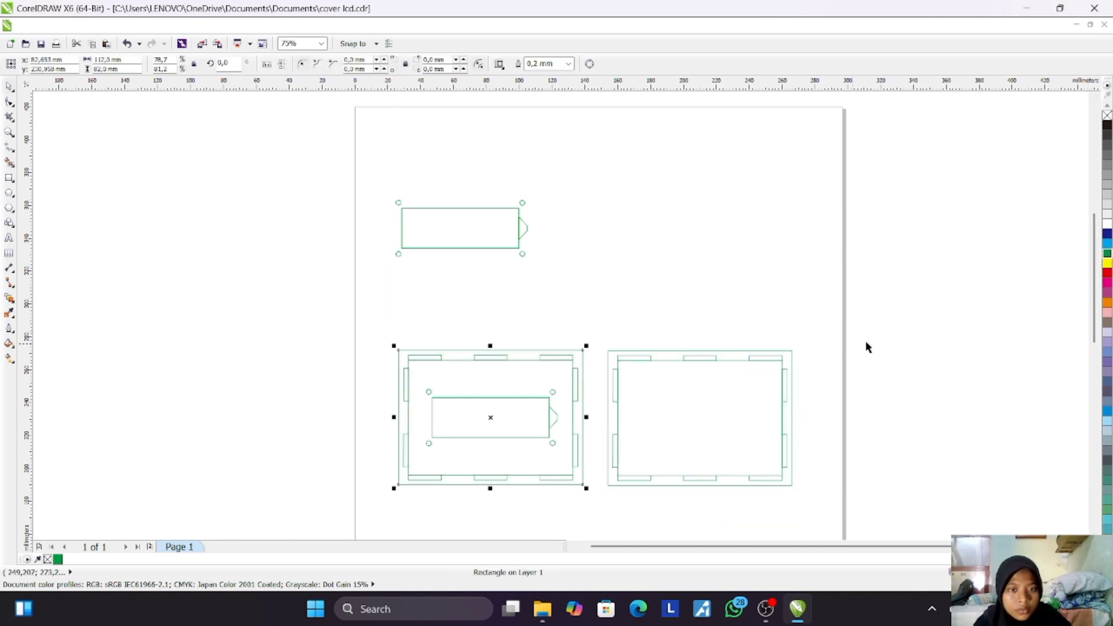
pyautogui.rightClick(1107, 283)
pyautogui.click(748, 355)
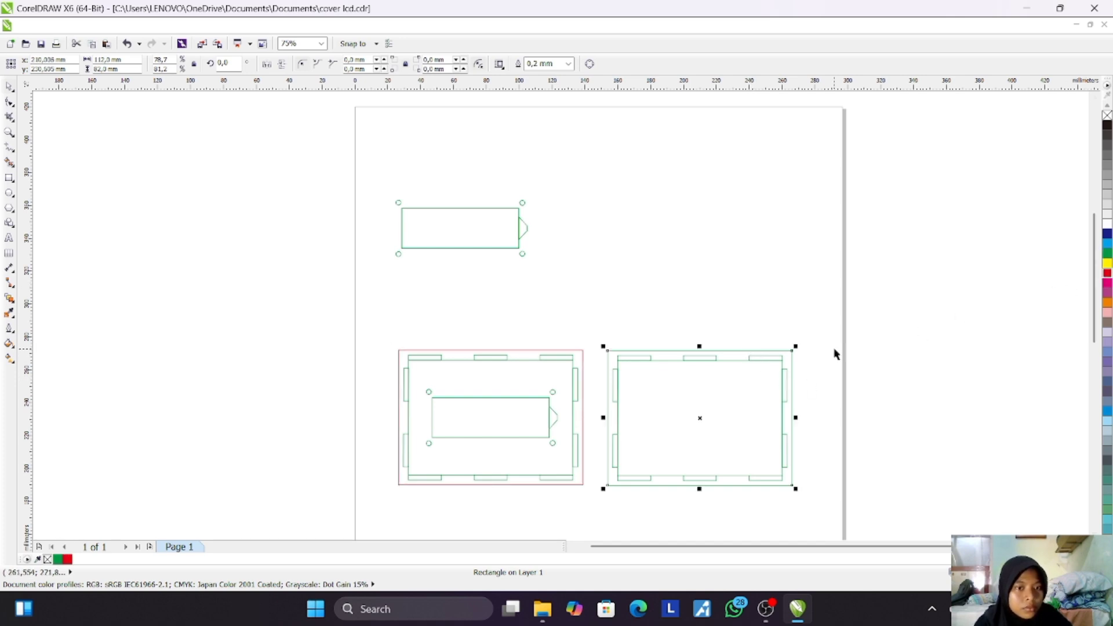
pyautogui.rightClick(1106, 275)
pyautogui.click(600, 330)
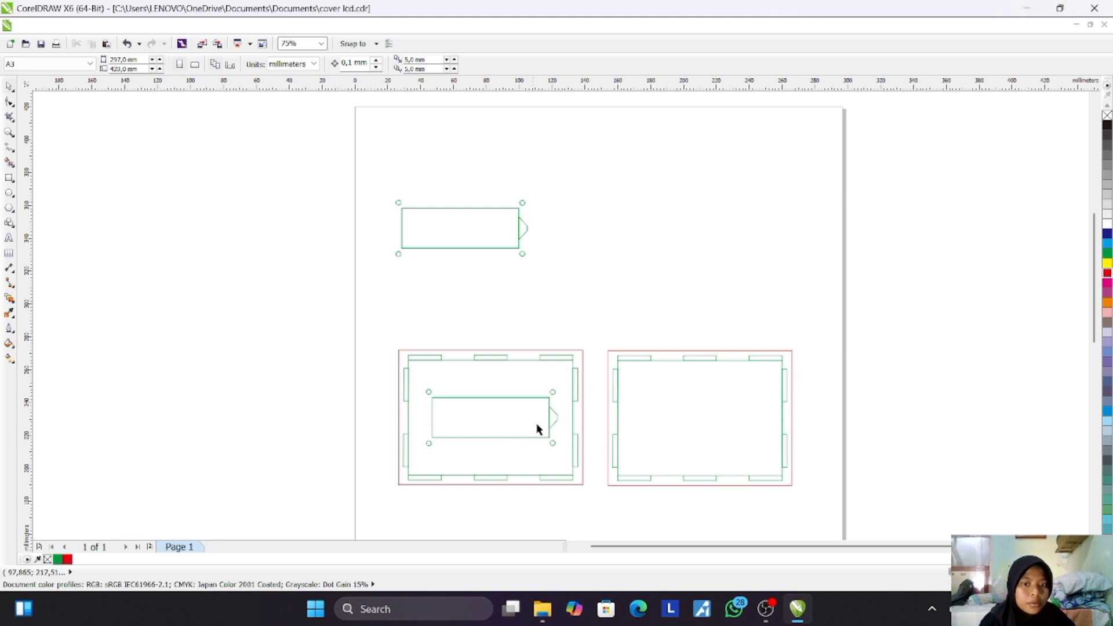
pyautogui.click(582, 411)
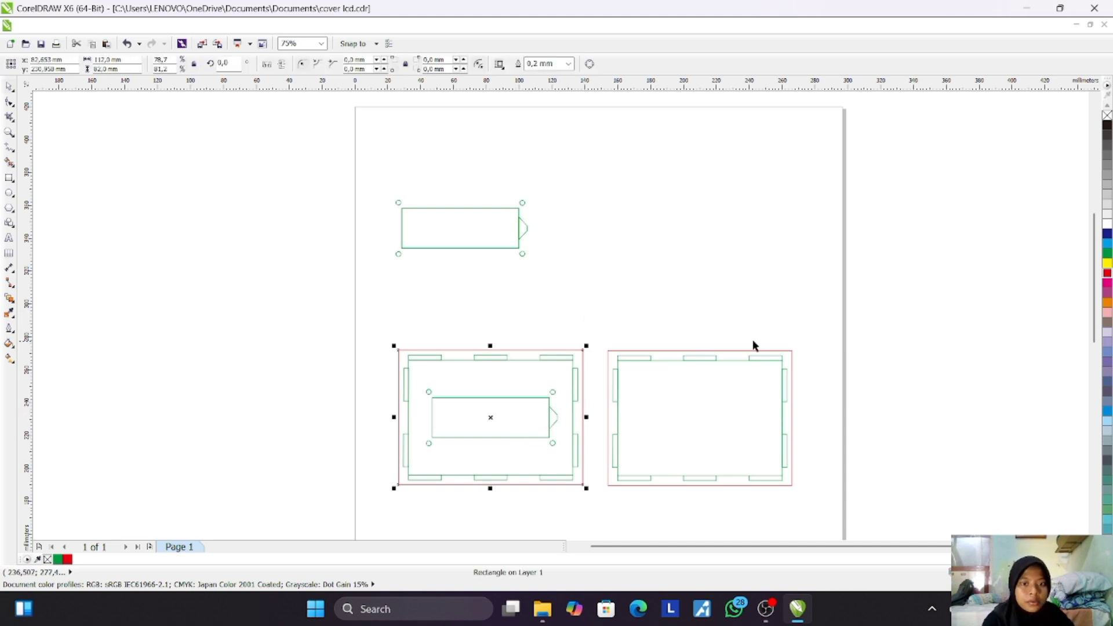
pyautogui.click(565, 282)
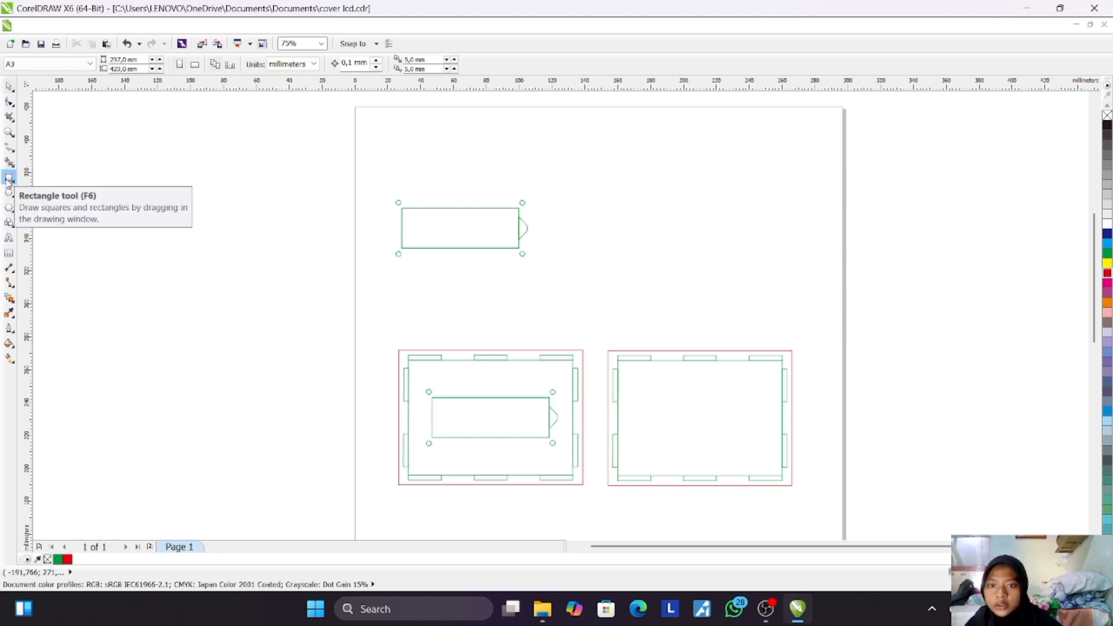
# Step: Draw a rectangle inside the right panel and set its size to 75 mm wide by 45 mm high
pyautogui.click(9, 178)
pyautogui.moveTo(633, 390); pyautogui.dragTo(764, 446)
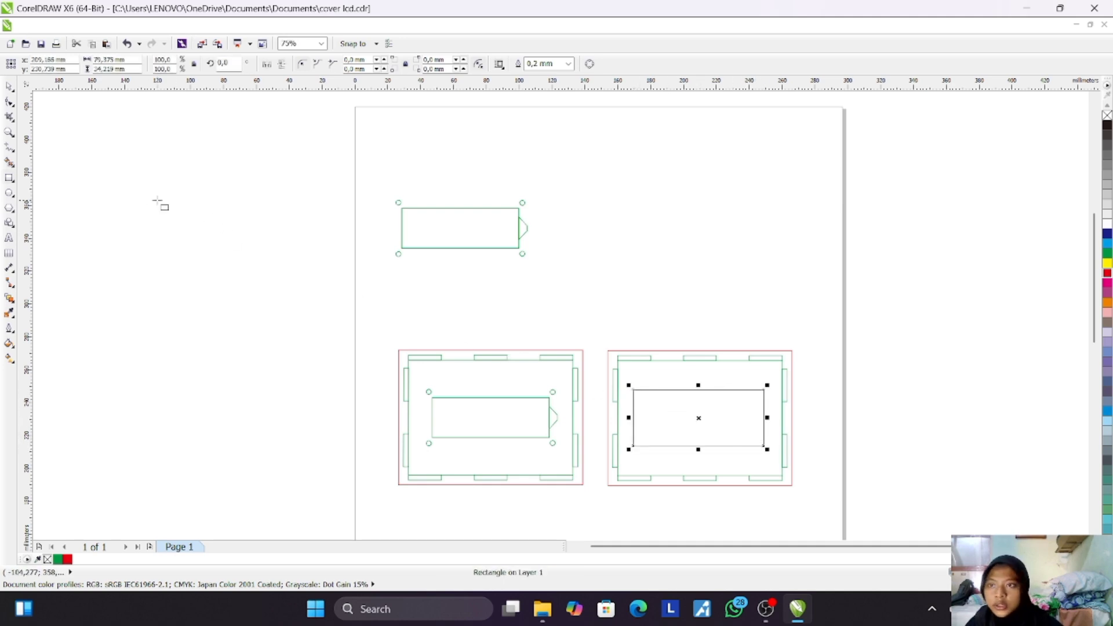
pyautogui.click(139, 60)
pyautogui.write('7')
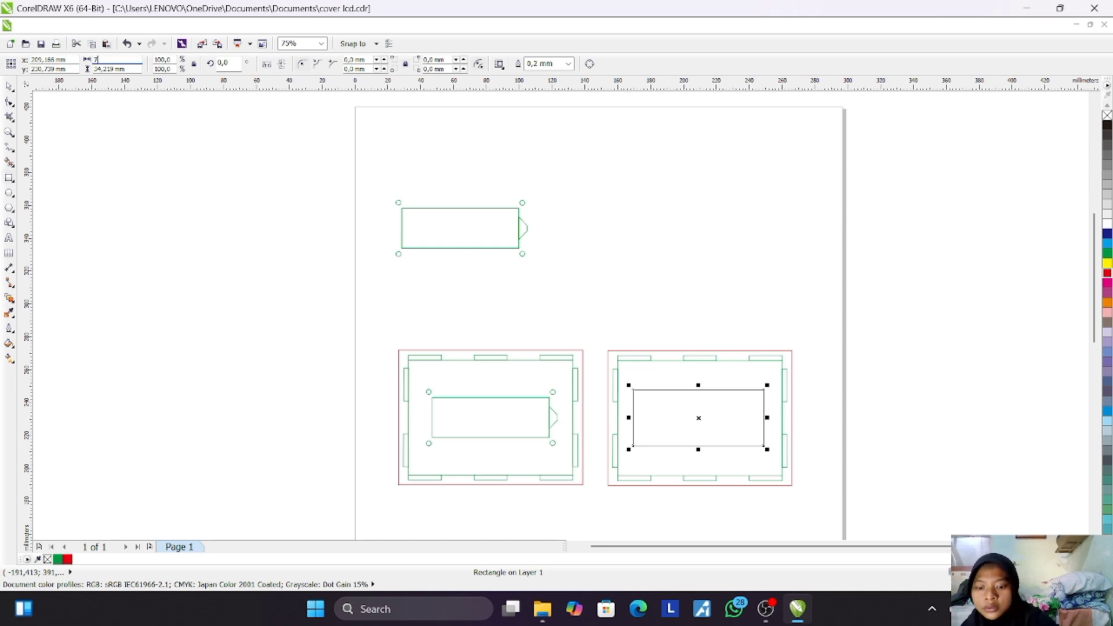
pyautogui.press('Return')
pyautogui.click(123, 69)
pyautogui.write('45')
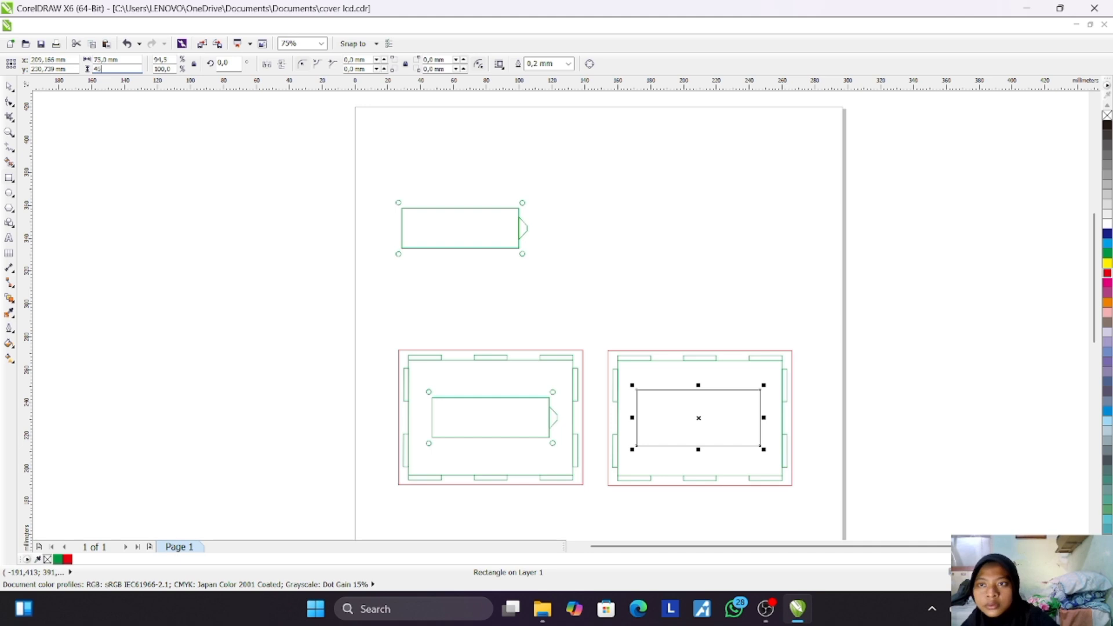
pyautogui.press('Return')
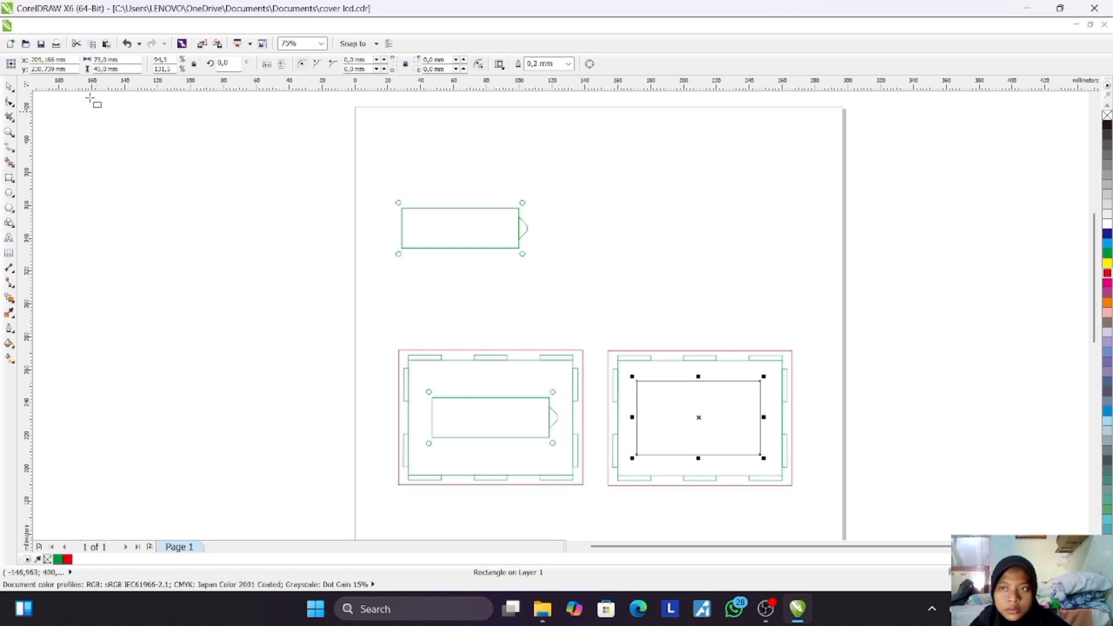
# Step: Nudge the new black rectangle so it is centered inside the right panel, and deselect it
pyautogui.moveTo(697, 423)
pyautogui.mouseDown()
pyautogui.moveTo(686, 269)
pyautogui.moveTo(699, 417)
pyautogui.moveTo(668, 252)
pyautogui.moveTo(708, 355)
pyautogui.moveTo(712, 414)
pyautogui.moveTo(697, 416)
pyautogui.mouseUp()
pyautogui.click(731, 277)
pyautogui.click(708, 223)
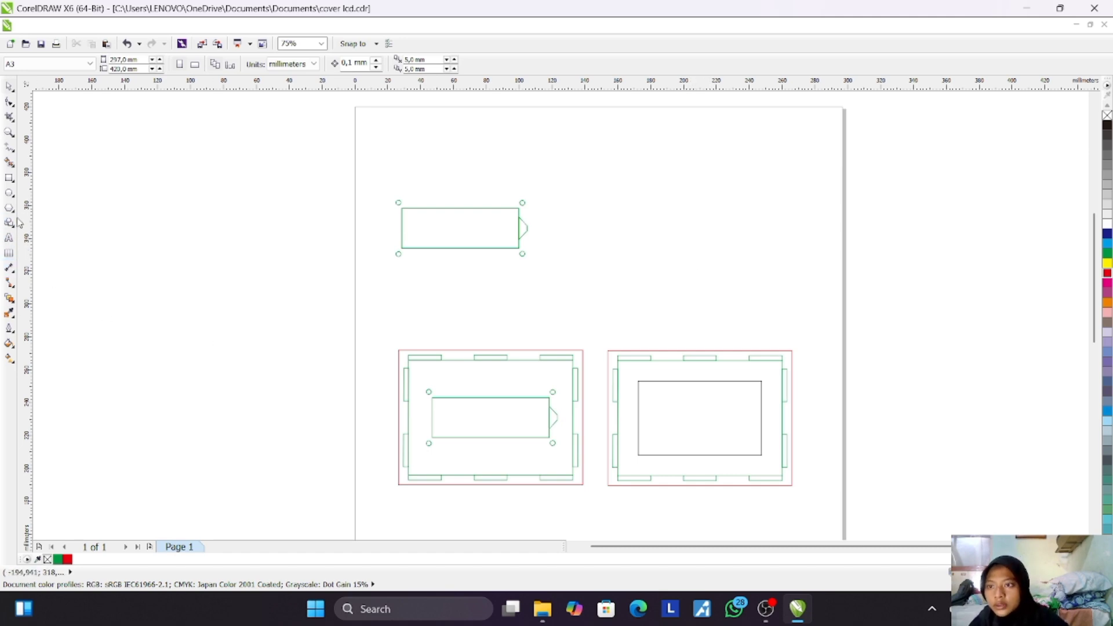
# Step: Draw a circle in the empty area above the panels and set its width and height to 10 mm
pyautogui.click(10, 193)
pyautogui.moveTo(592, 248); pyautogui.dragTo(621, 276)
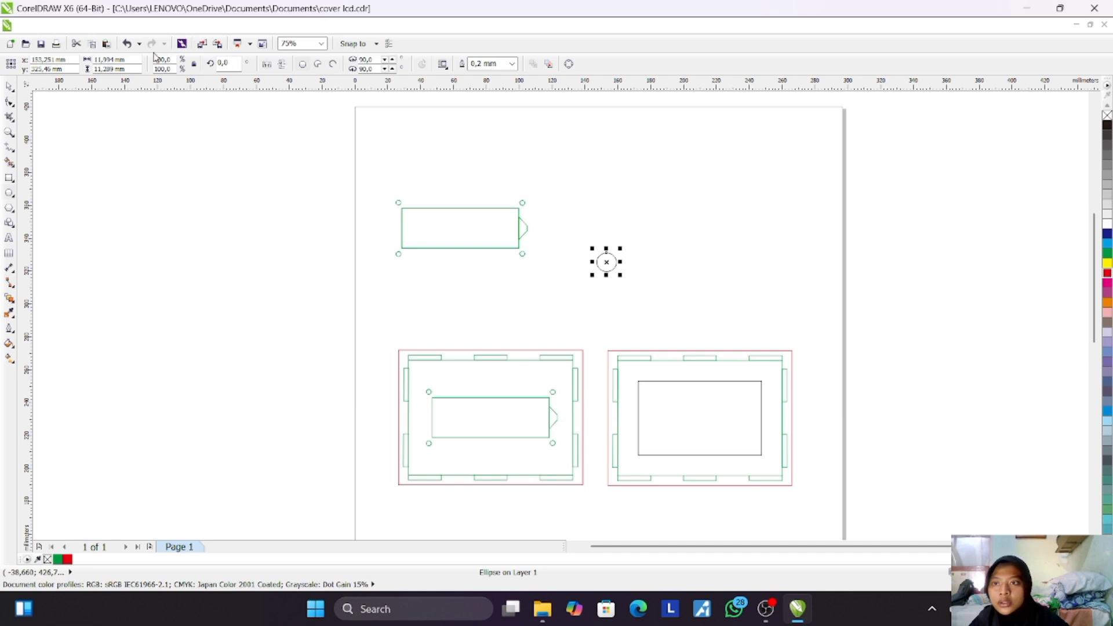
pyautogui.click(97, 59)
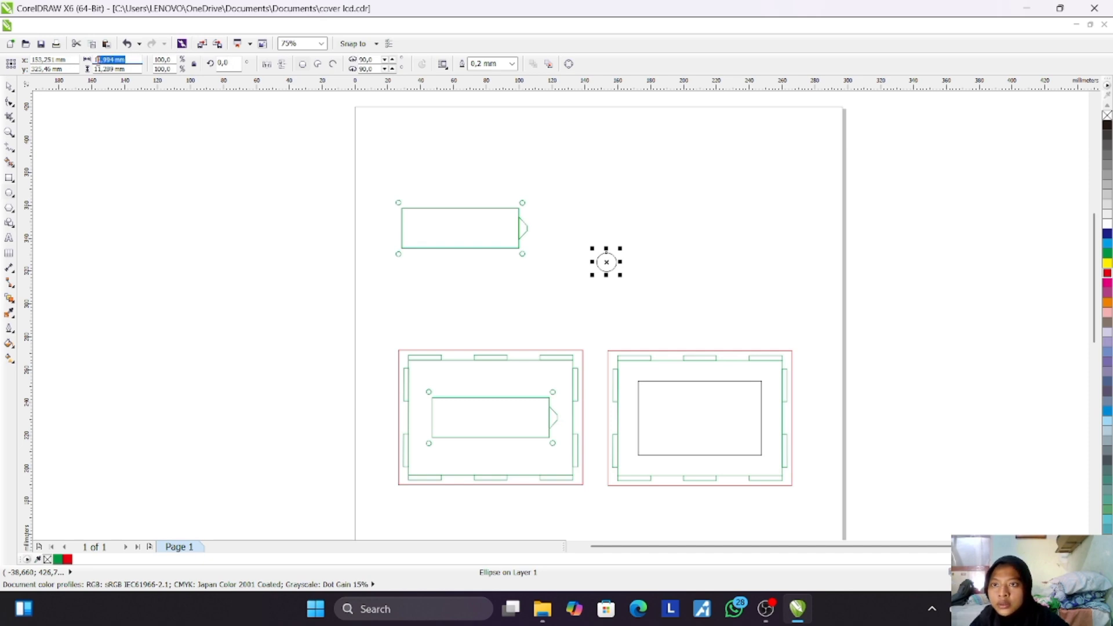
pyautogui.write('10')
pyautogui.press('Return')
pyautogui.click(133, 69)
pyautogui.write('1')
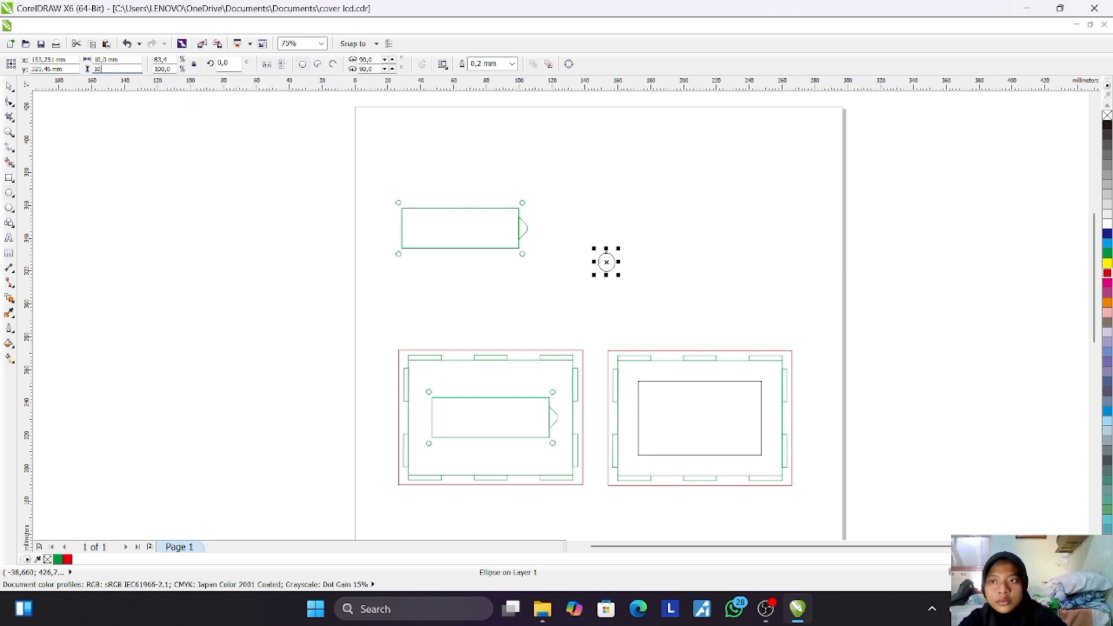
pyautogui.write('0')
pyautogui.press('Return')
pyautogui.press('Escape')
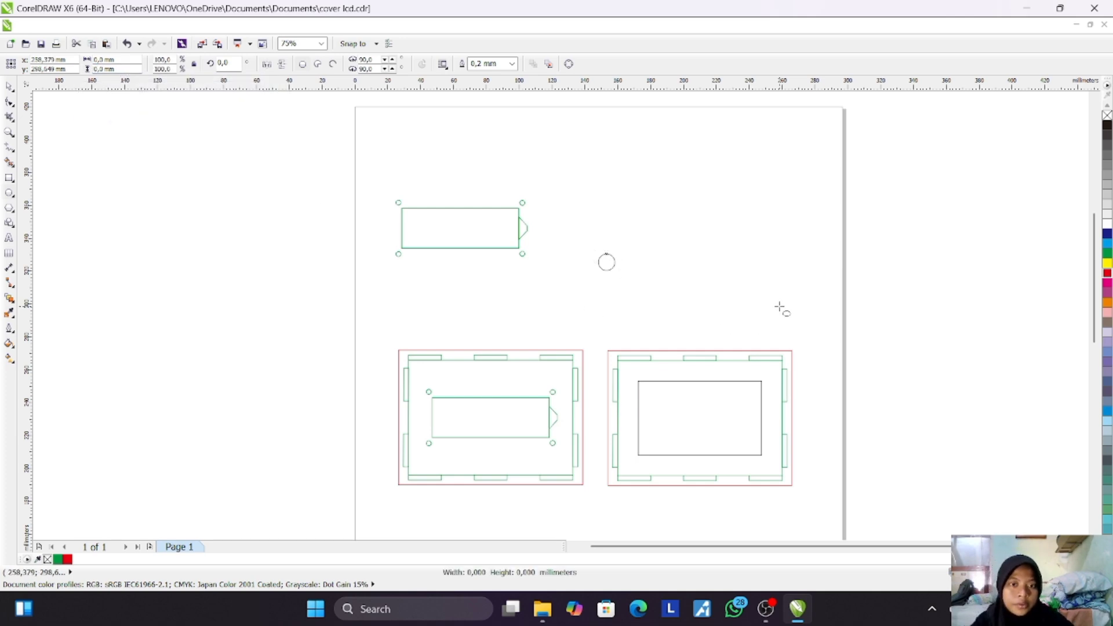
pyautogui.moveTo(607, 261); pyautogui.dragTo(628, 294)
pyautogui.press('Escape')
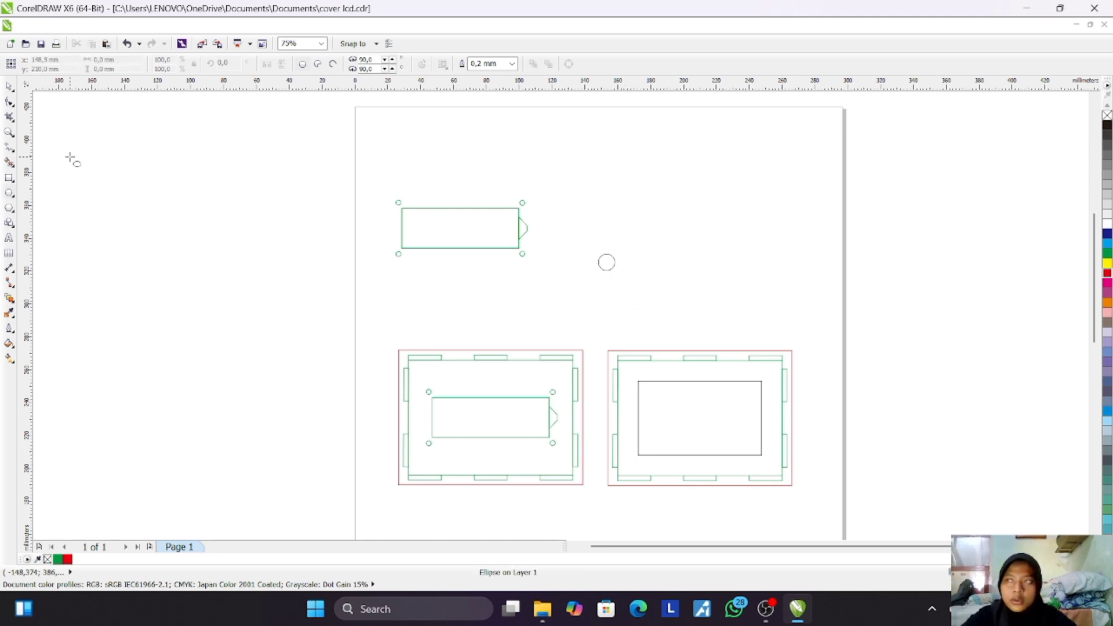
# Step: Duplicate the 10 mm circle twice to its right to form a spaced row of three
pyautogui.click(9, 86)
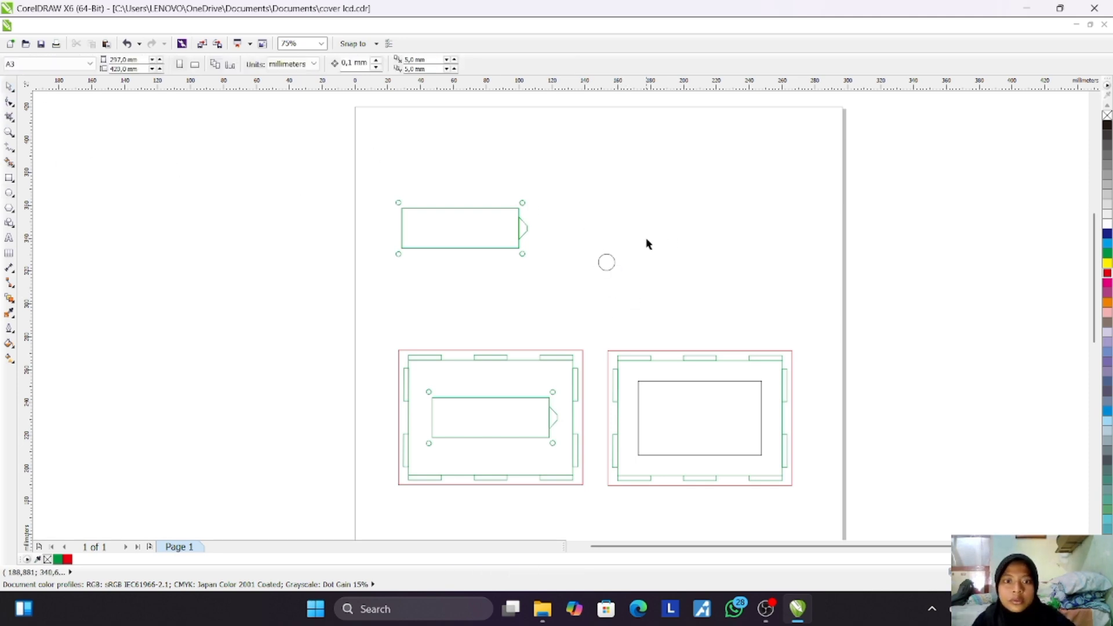
pyautogui.moveTo(589, 238); pyautogui.dragTo(690, 264)
pyautogui.click(627, 280)
pyautogui.press('Tab')
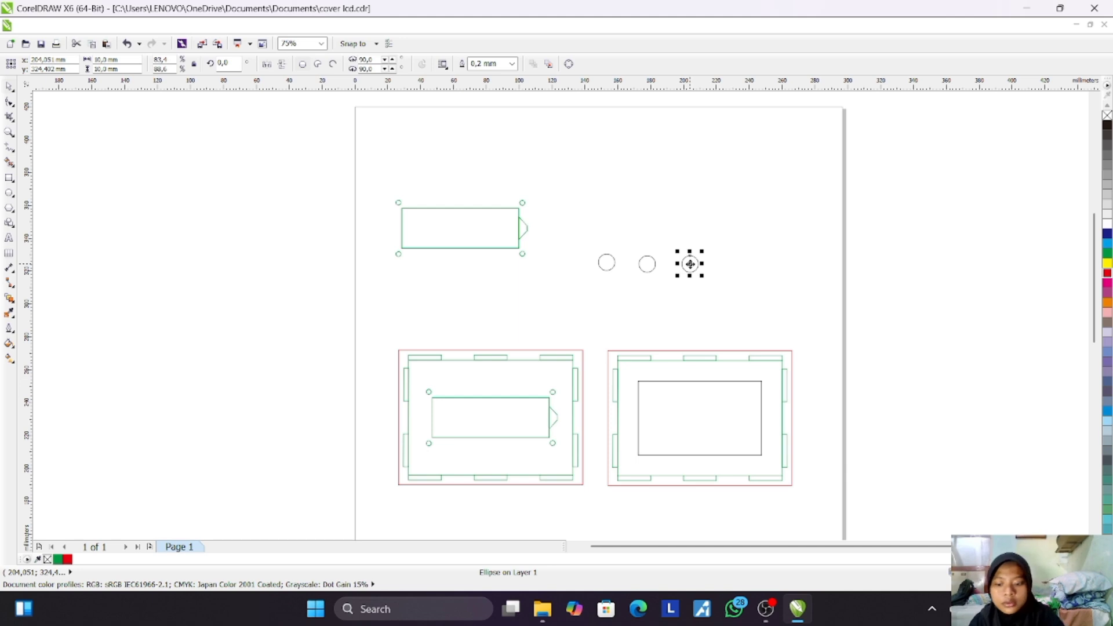
# Step: Duplicate the 10 mm circle once more at the row's right end and move all four circles to just above the right panel
pyautogui.press('Tab')
pyautogui.moveTo(607, 262); pyautogui.dragTo(730, 266)
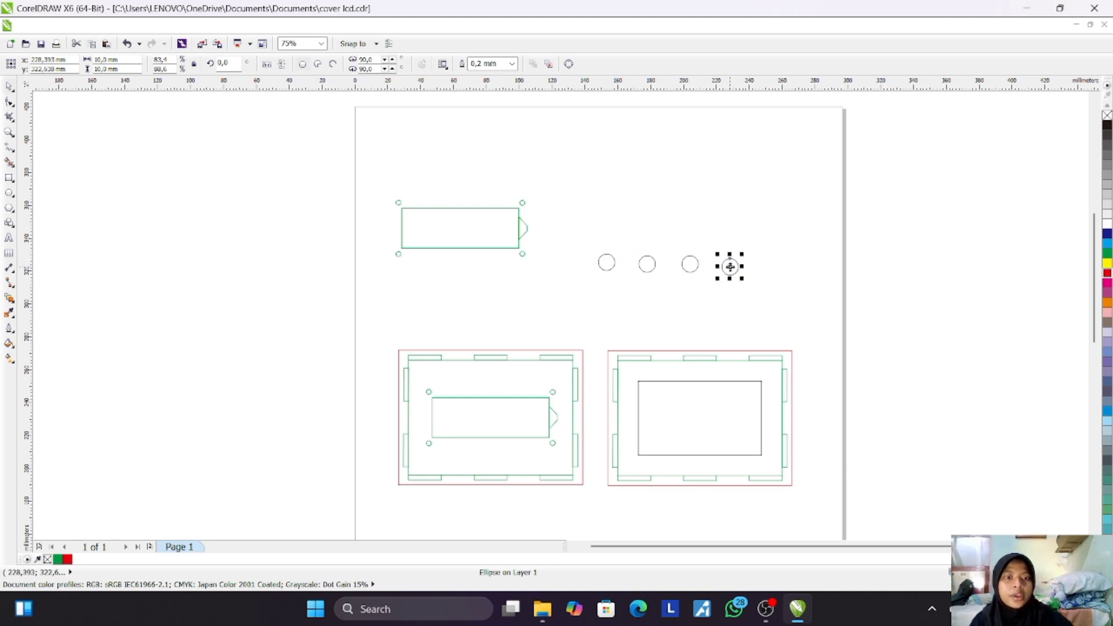
pyautogui.click(632, 183)
pyautogui.moveTo(588, 251); pyautogui.dragTo(775, 307)
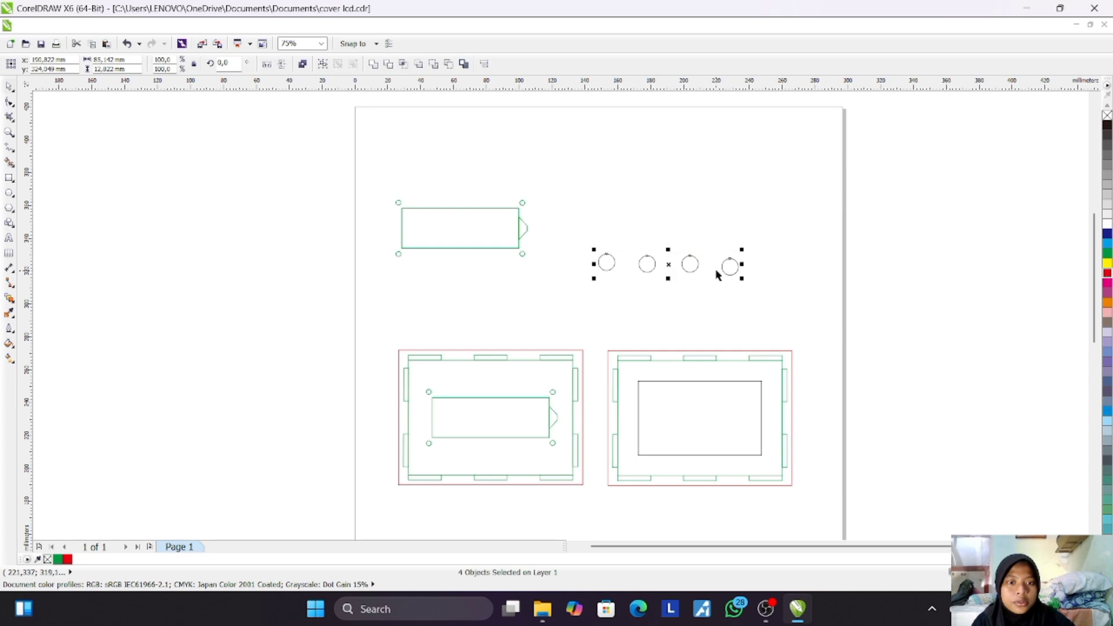
pyautogui.moveTo(718, 275); pyautogui.dragTo(744, 337)
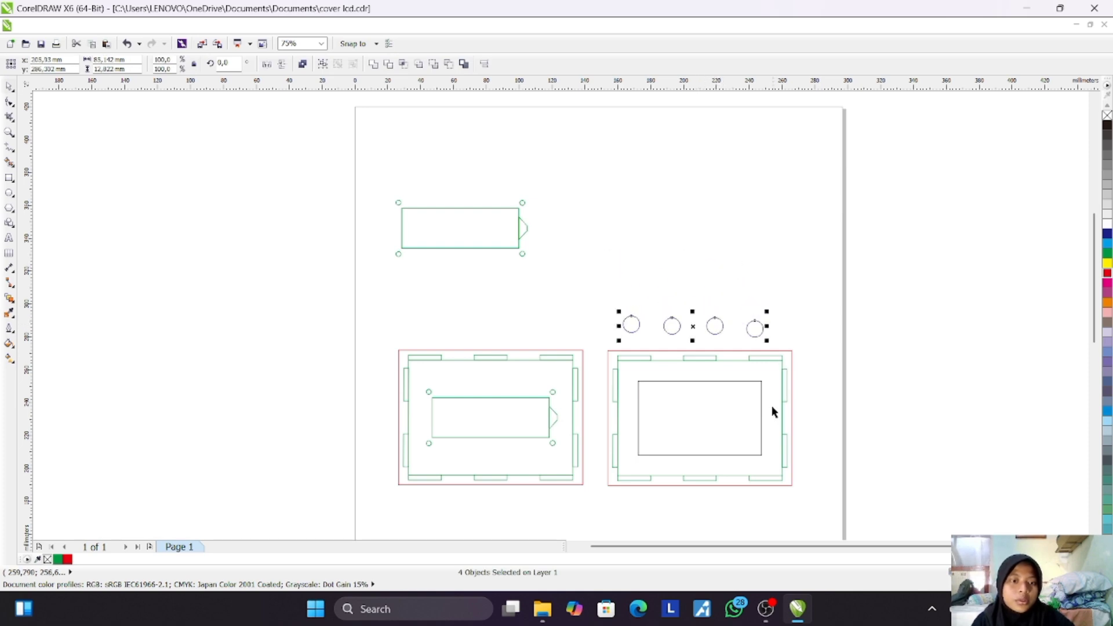
pyautogui.scroll(2, 767, 399)
pyautogui.scroll(-3, 1081, 299)
pyautogui.click(752, 179)
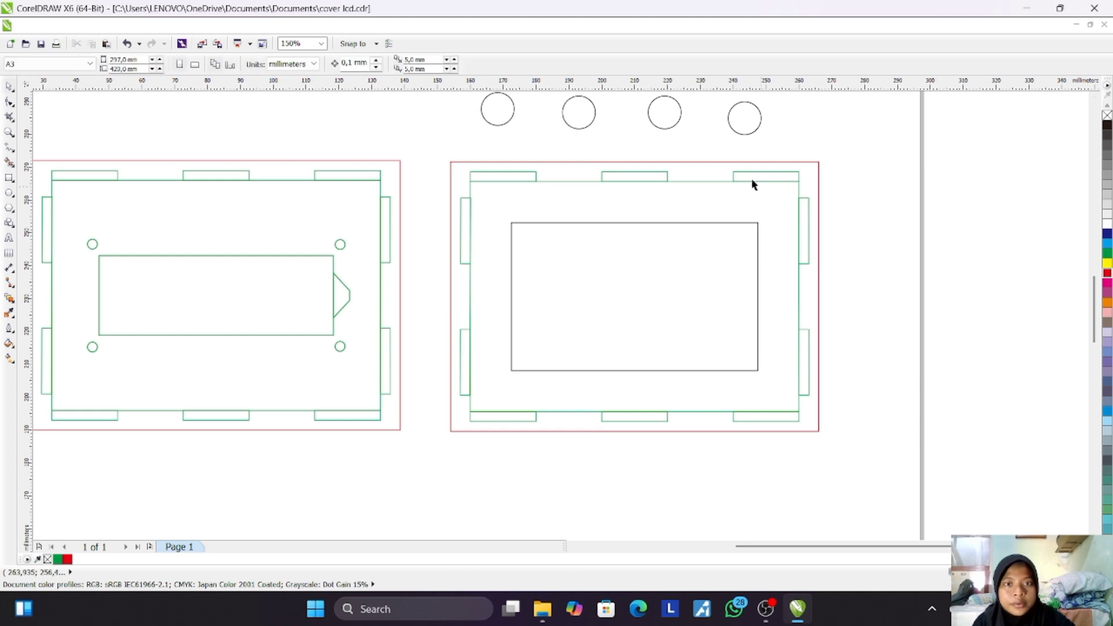
# Step: Center the four circles on the corners of the black rectangle in the right panel and delete that rectangle
pyautogui.moveTo(510, 114); pyautogui.dragTo(512, 223)
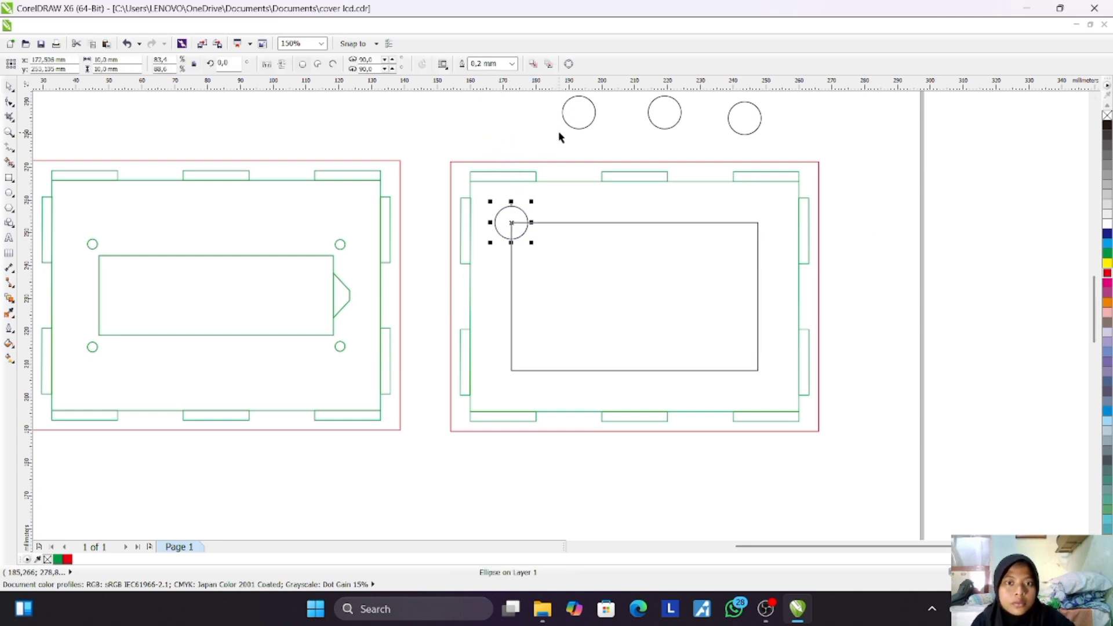
pyautogui.click(580, 112)
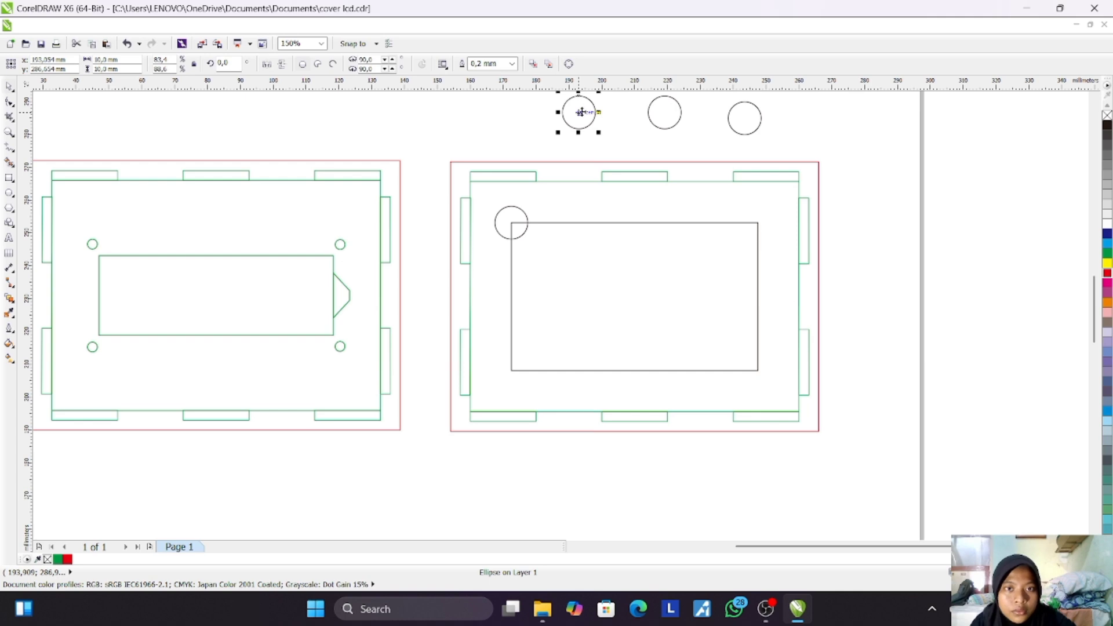
pyautogui.moveTo(577, 112); pyautogui.dragTo(512, 370)
pyautogui.click(665, 111)
pyautogui.moveTo(665, 112); pyautogui.dragTo(758, 223)
pyautogui.moveTo(745, 116); pyautogui.dragTo(759, 370)
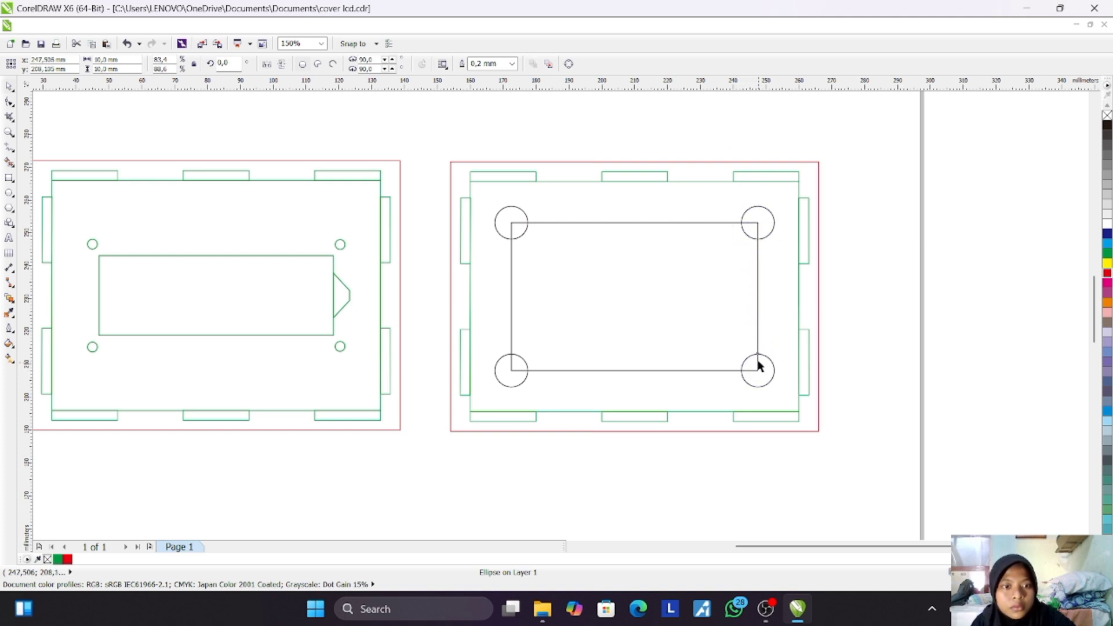
pyautogui.click(859, 322)
pyautogui.moveTo(513, 283); pyautogui.dragTo(514, 287)
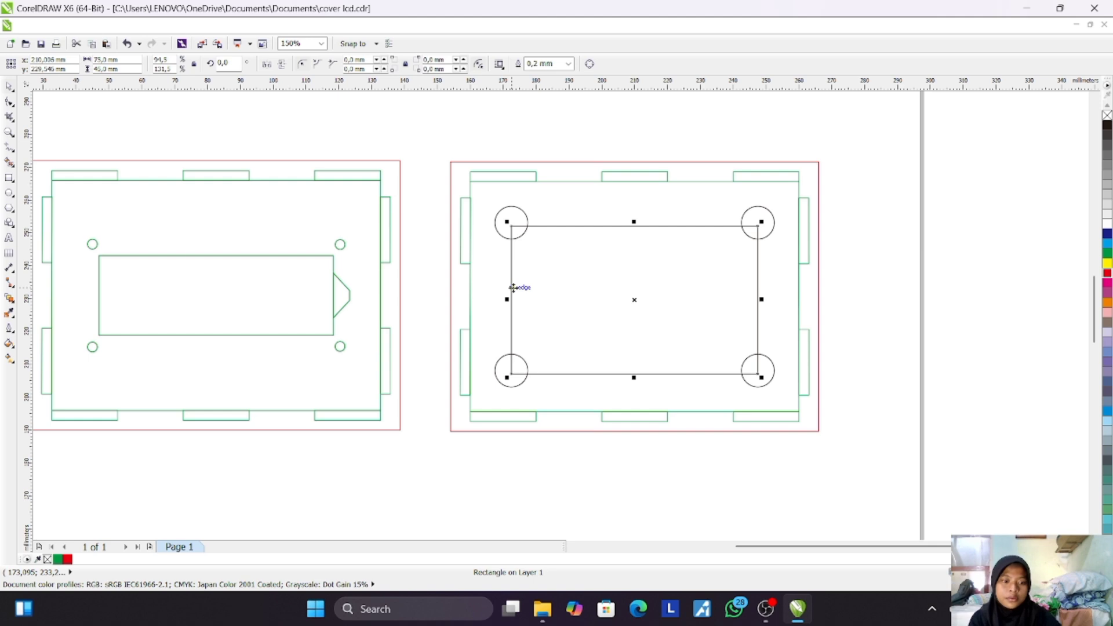
pyautogui.press('Delete')
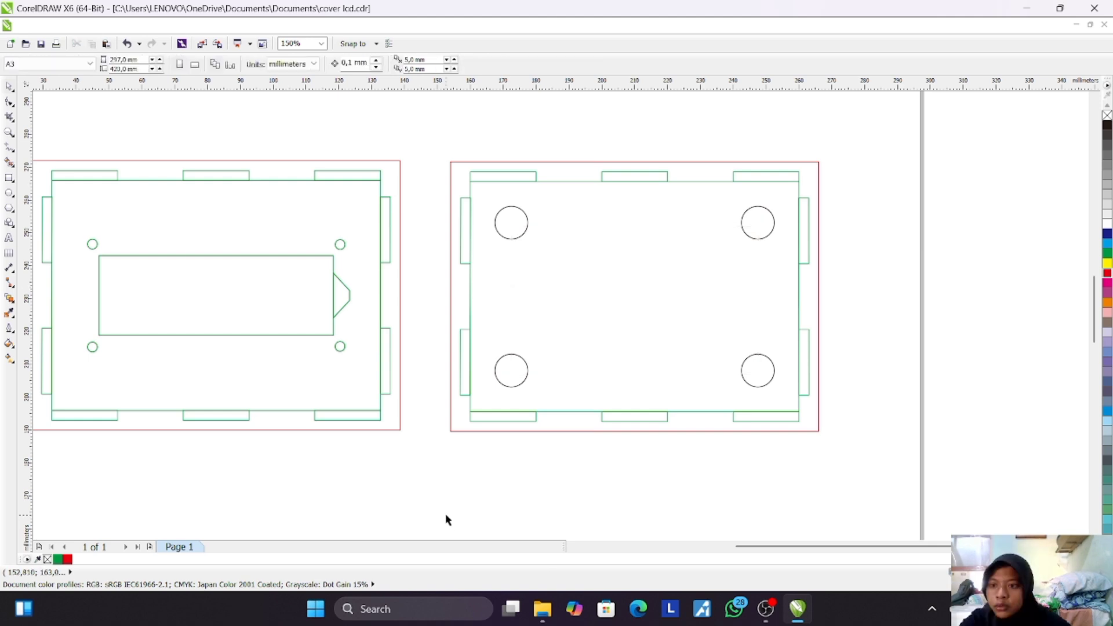
# Step: Delete the inner green rectangle of the left panel and the two leftover vertical lines between its side slots
pyautogui.click(379, 398)
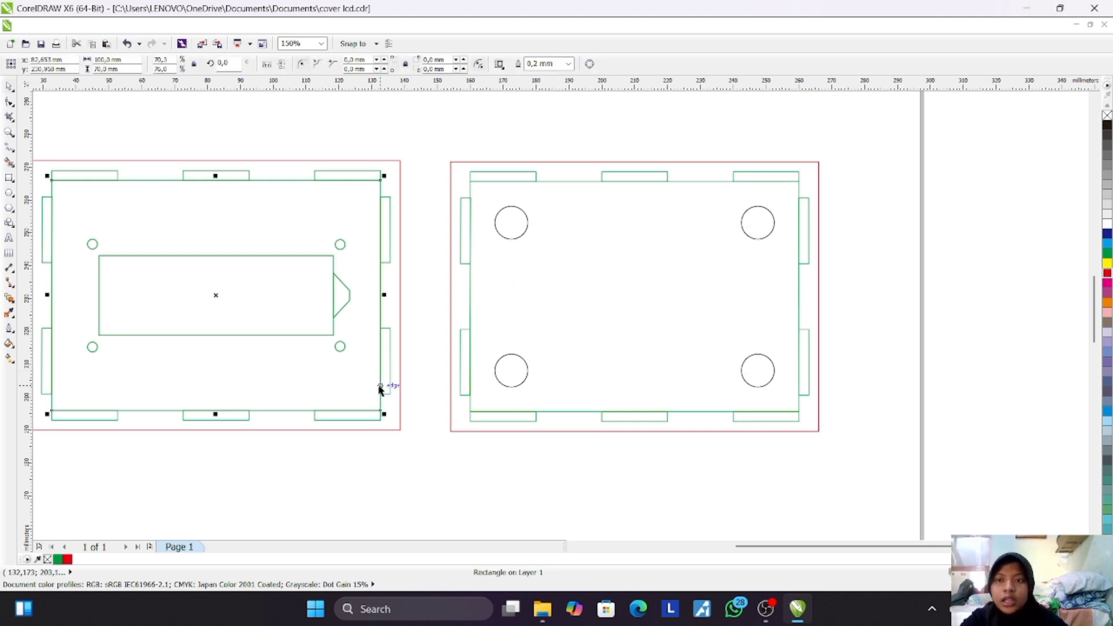
pyautogui.press('Delete')
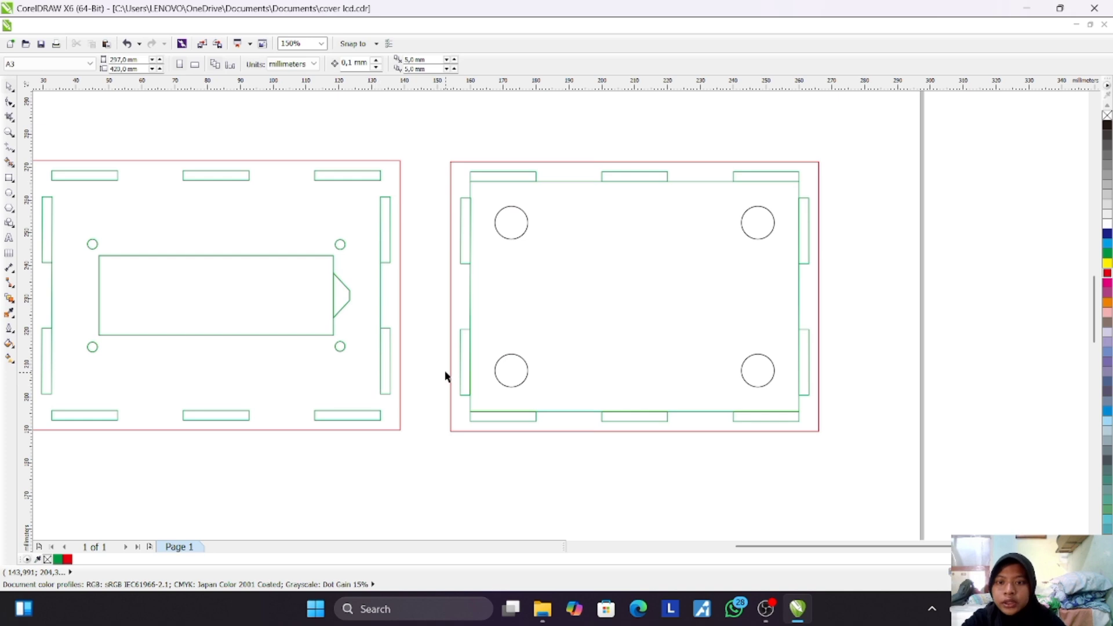
pyautogui.click(380, 298)
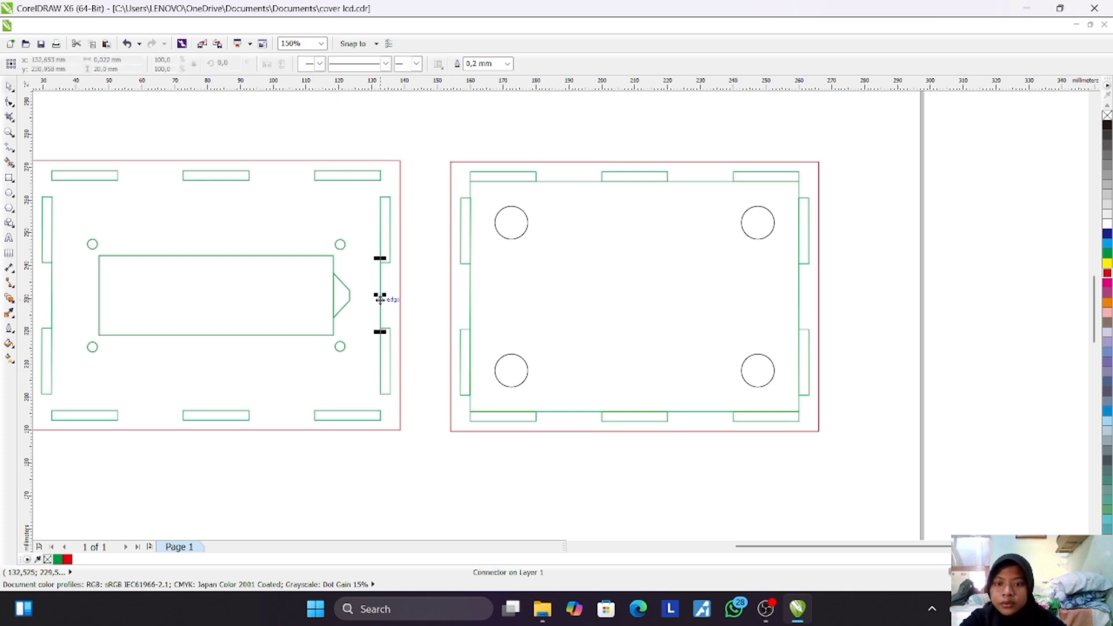
pyautogui.press('Delete')
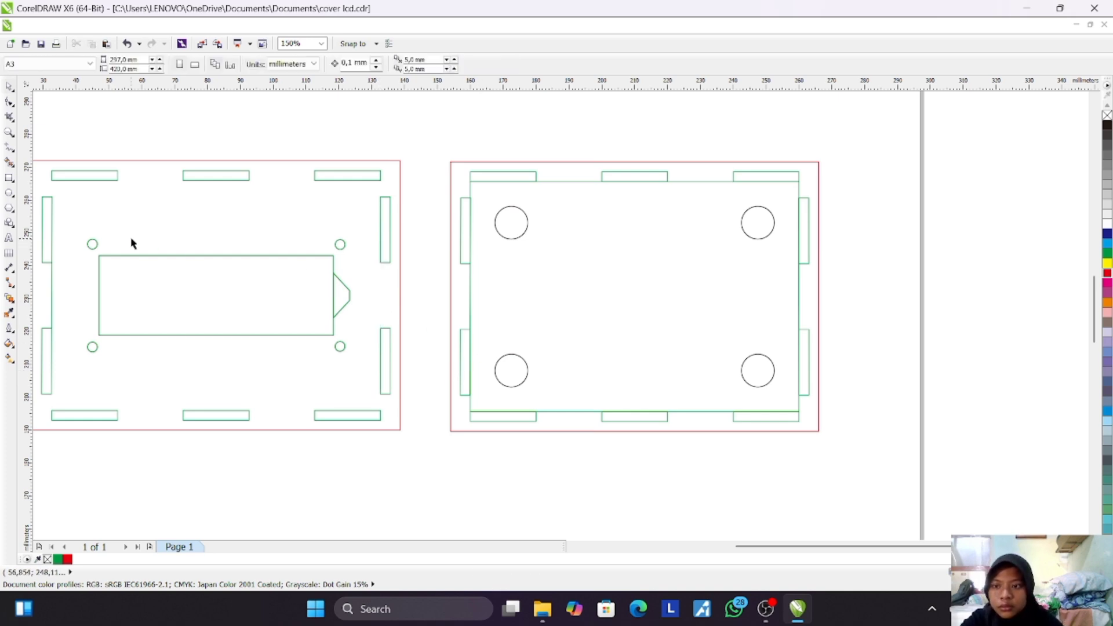
pyautogui.click(50, 280)
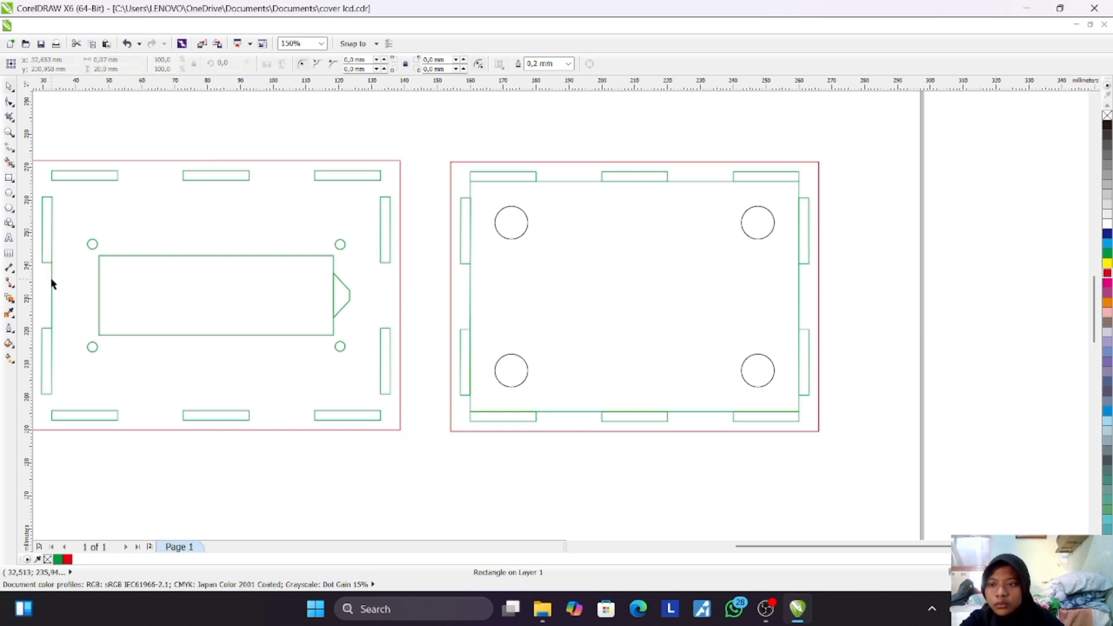
pyautogui.click(51, 279)
pyautogui.press('Delete')
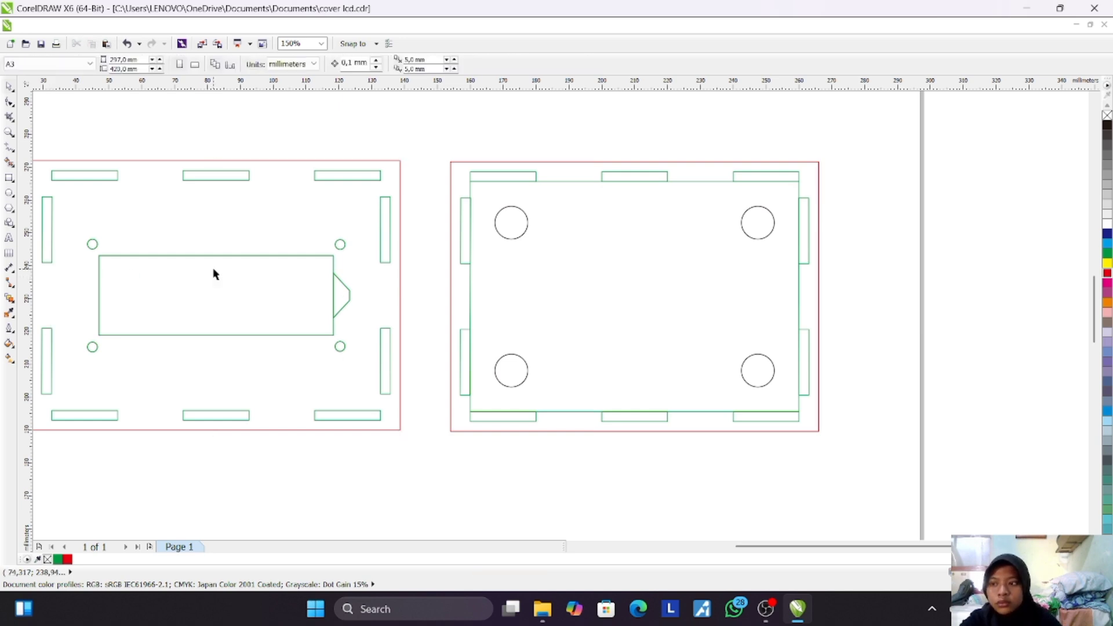
pyautogui.click(473, 278)
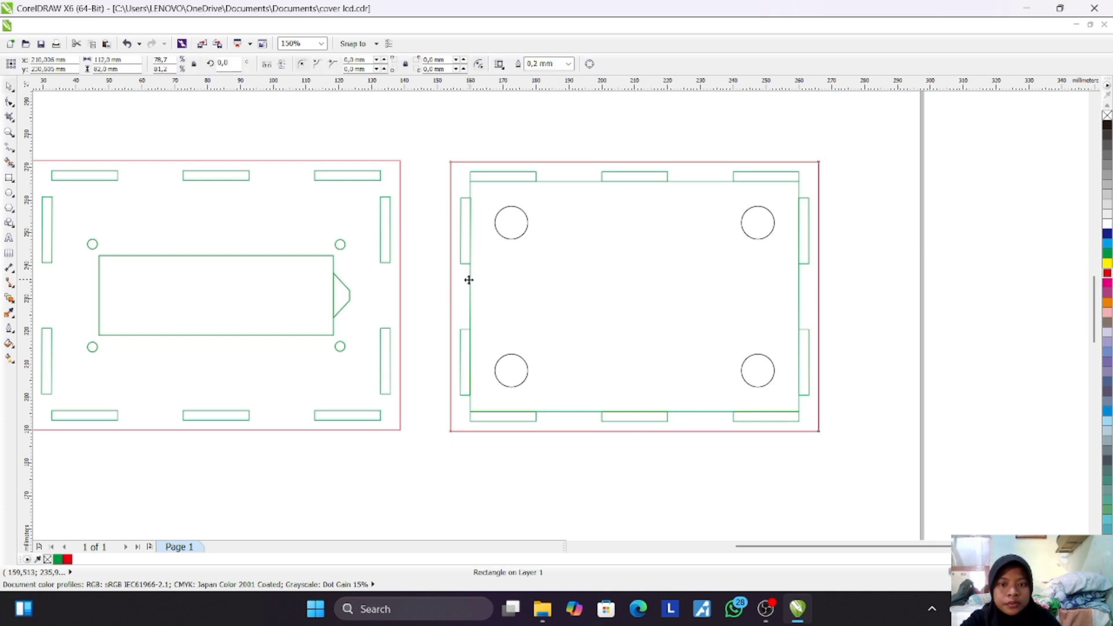
pyautogui.press('Delete')
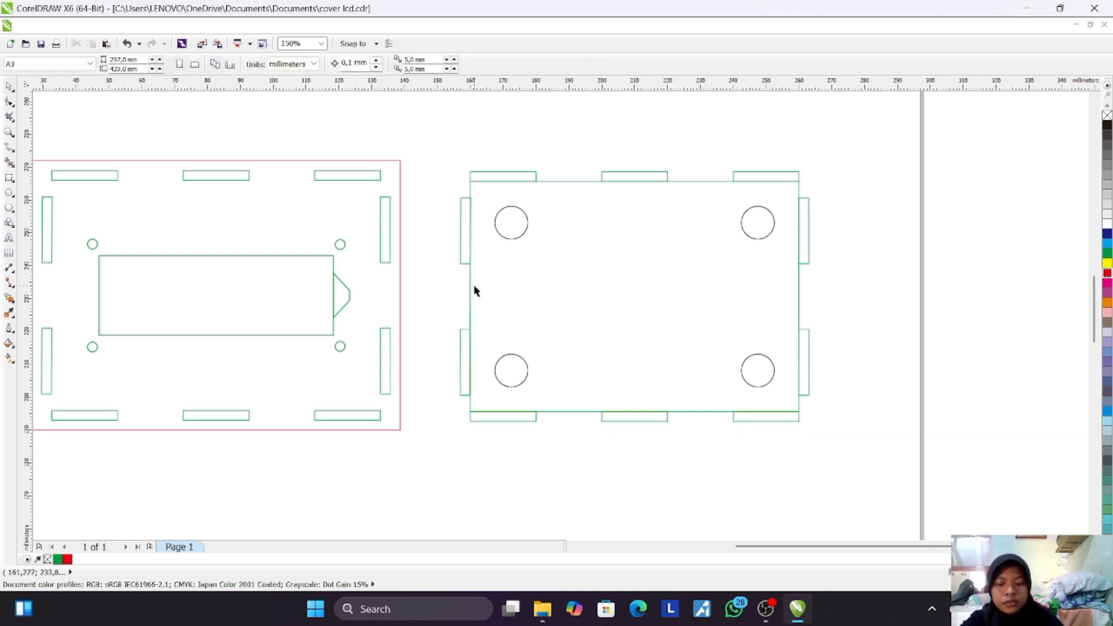
pyautogui.hotkey('ctrl', 'z')
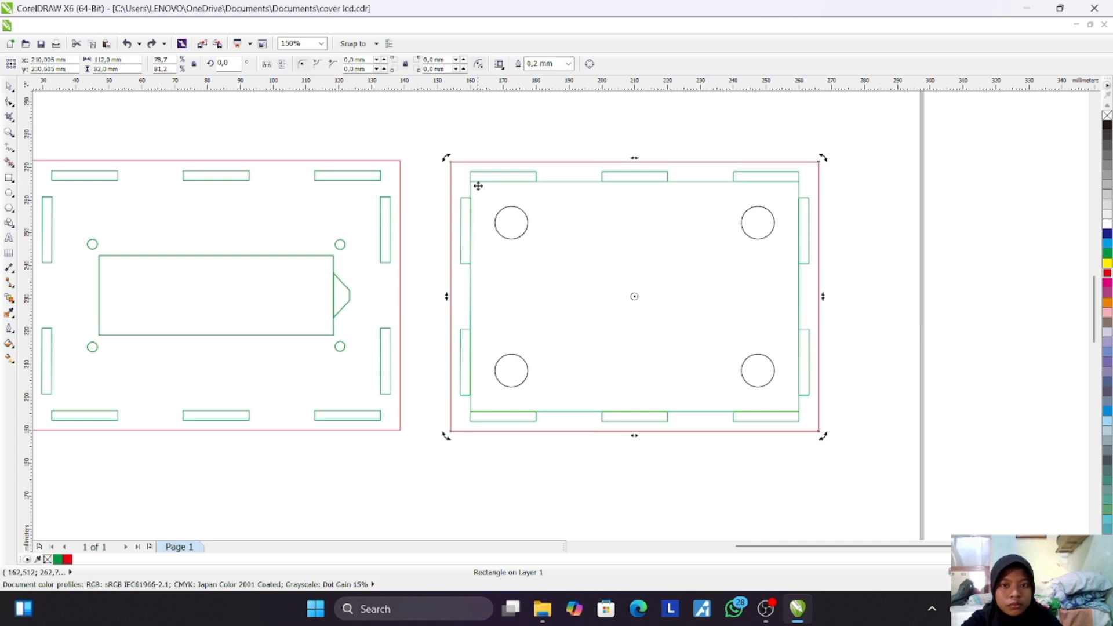
# Step: Delete the inner green rectangle of the right panel and the two leftover vertical lines between its side slots
pyautogui.click(471, 186)
pyautogui.press('Delete')
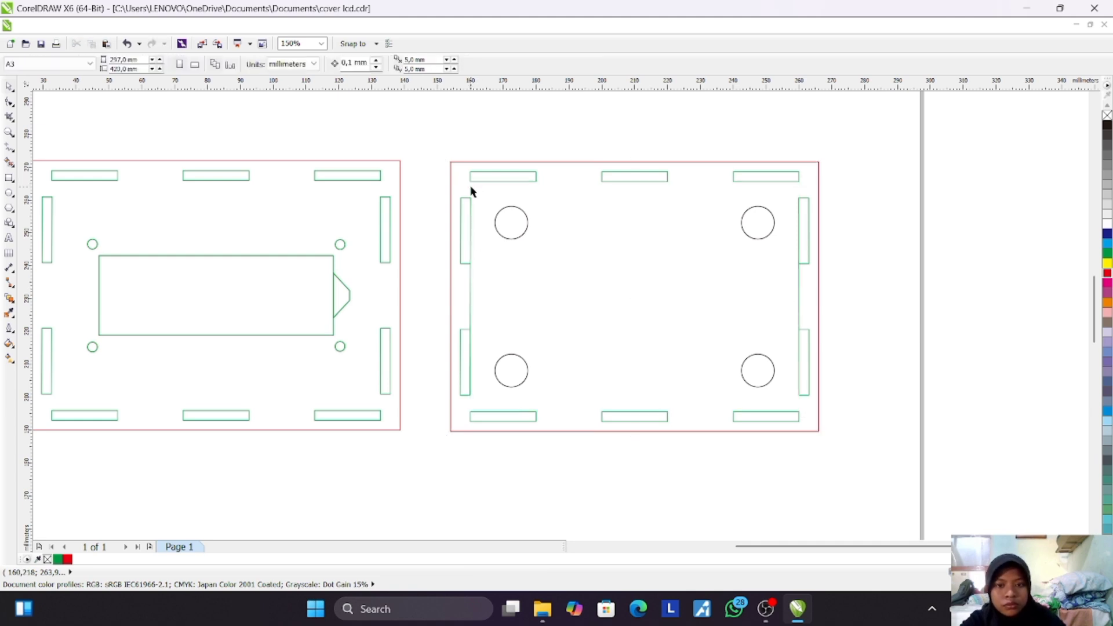
pyautogui.click(472, 296)
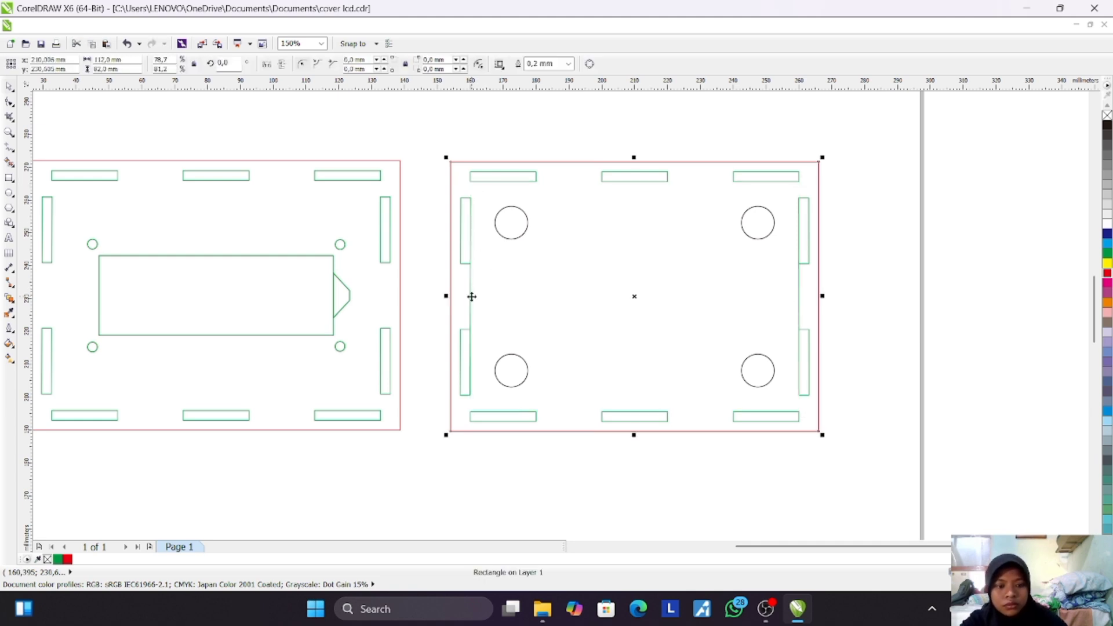
pyautogui.click(470, 295)
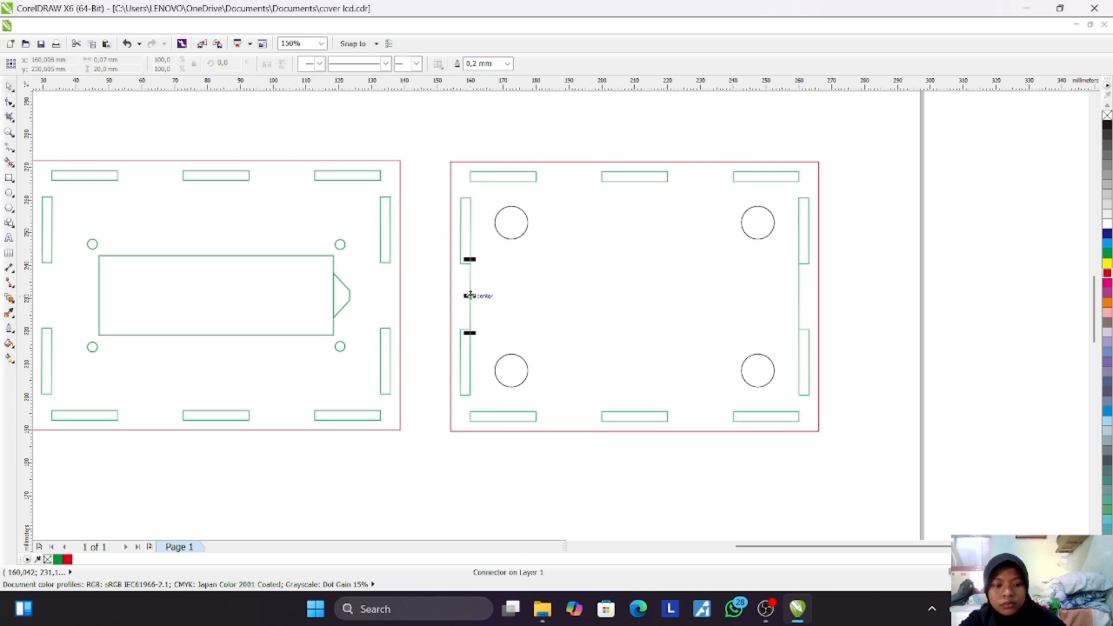
pyautogui.press('Delete')
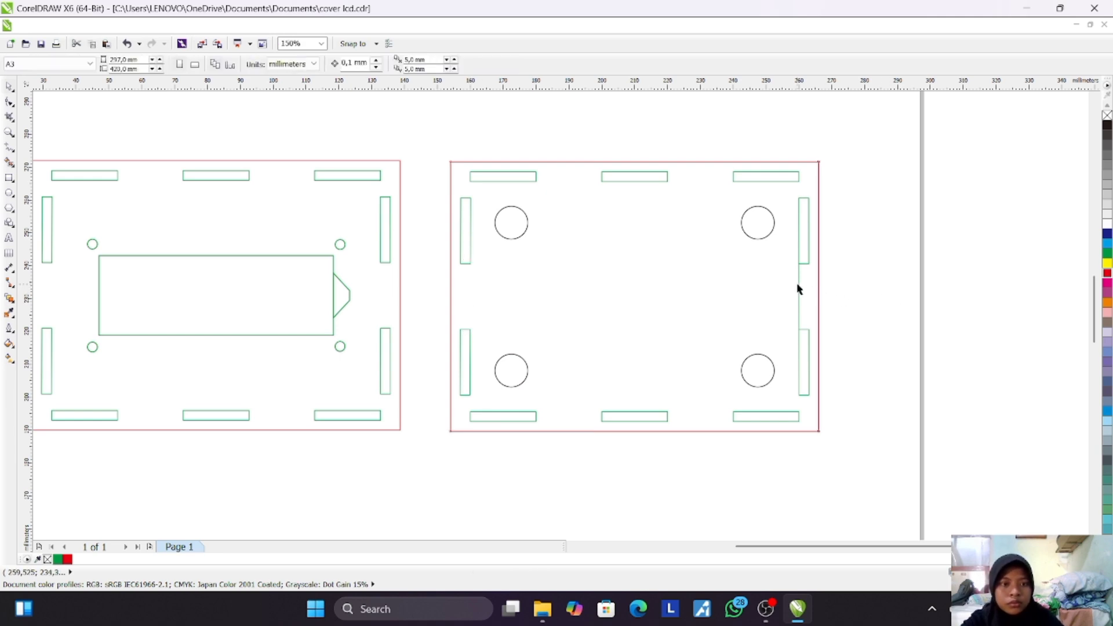
pyautogui.click(798, 286)
pyautogui.click(798, 287)
pyautogui.click(889, 271)
pyautogui.click(799, 283)
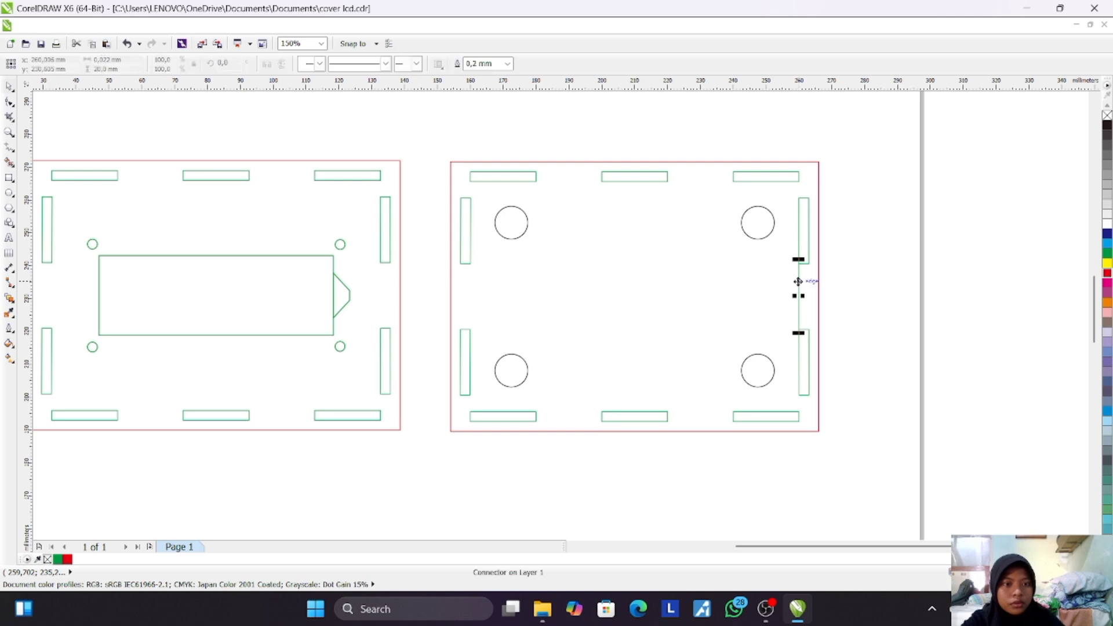
pyautogui.press('Delete')
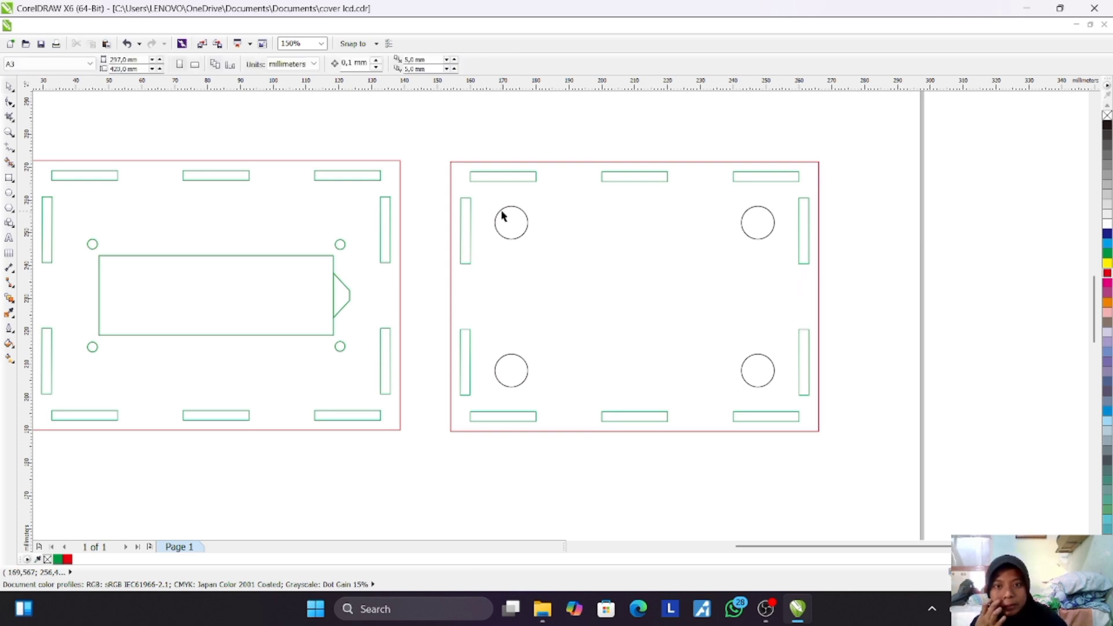
# Step: Change the outlines of the four circles in the right panel to green, leaving the red panel outline in place
pyautogui.moveTo(490, 202)
pyautogui.mouseDown()
pyautogui.moveTo(555, 251)
pyautogui.moveTo(506, 205)
pyautogui.mouseUp()
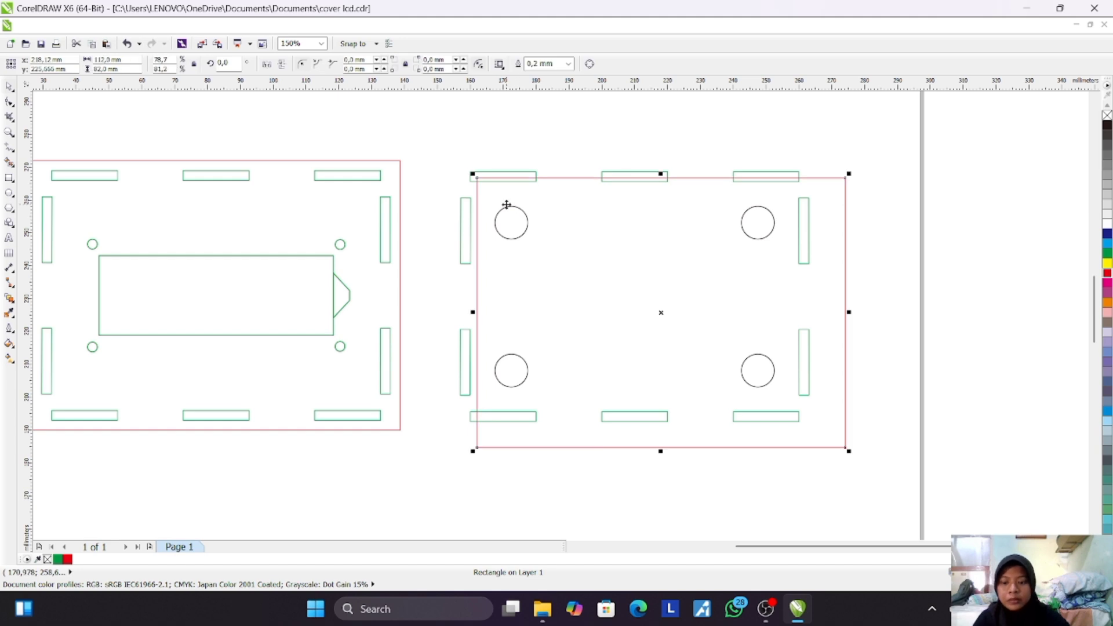
pyautogui.hotkey('ctrl', 'z')
pyautogui.moveTo(423, 164); pyautogui.dragTo(824, 394)
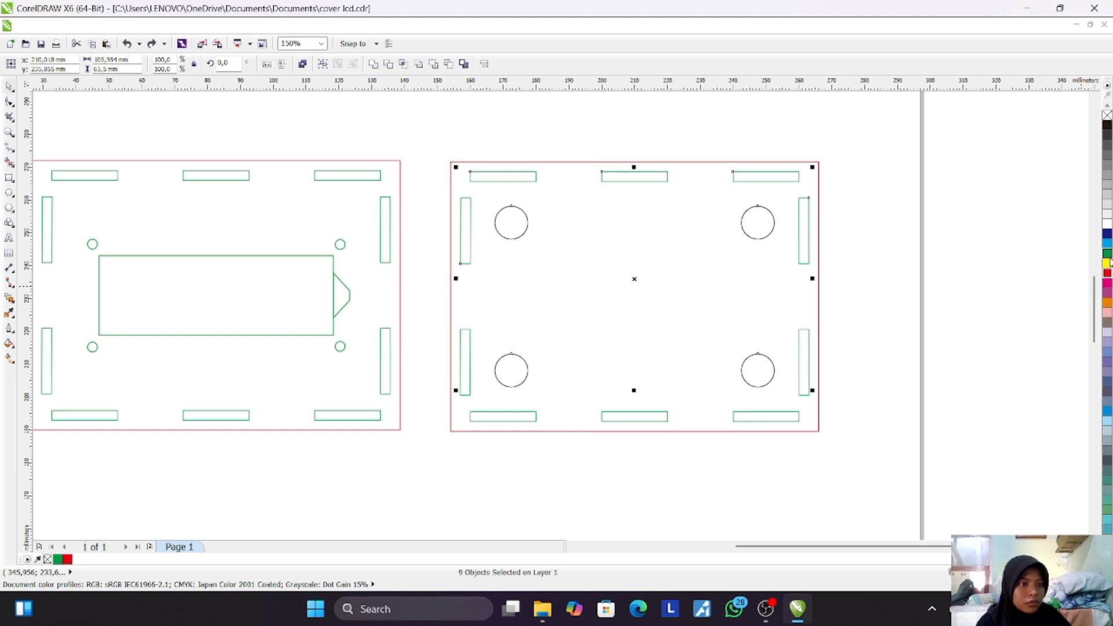
pyautogui.click(919, 330)
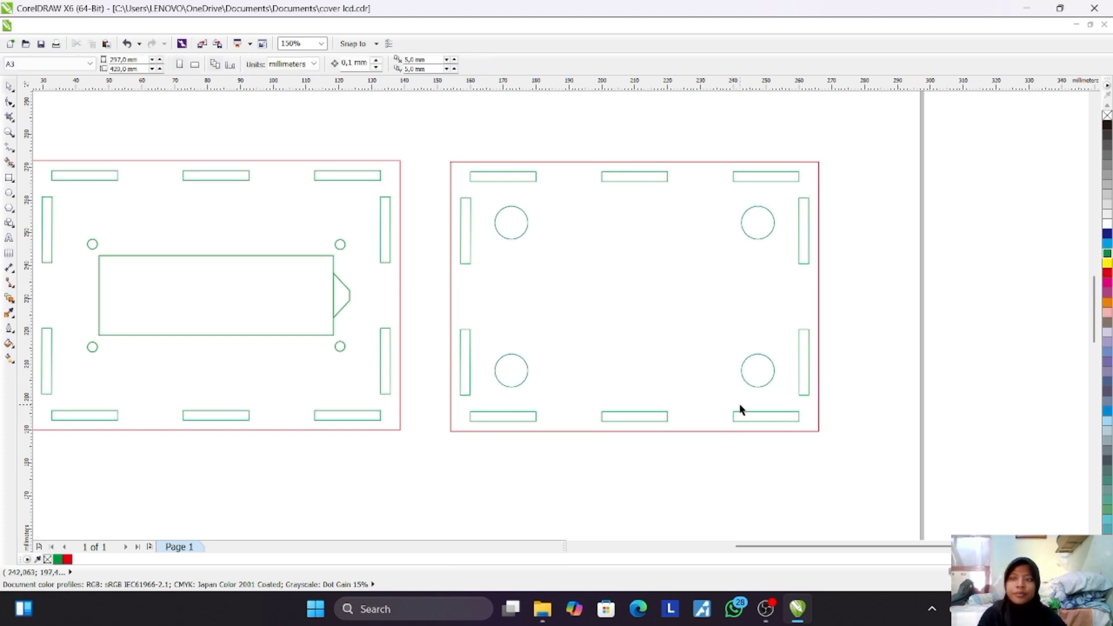
# Step: Draw a rectangle around the separate LCD outline above the panels and set its size to 90 mm wide by 70 mm high
pyautogui.scroll(3, 775, 422)
pyautogui.scroll(-7, 780, 409)
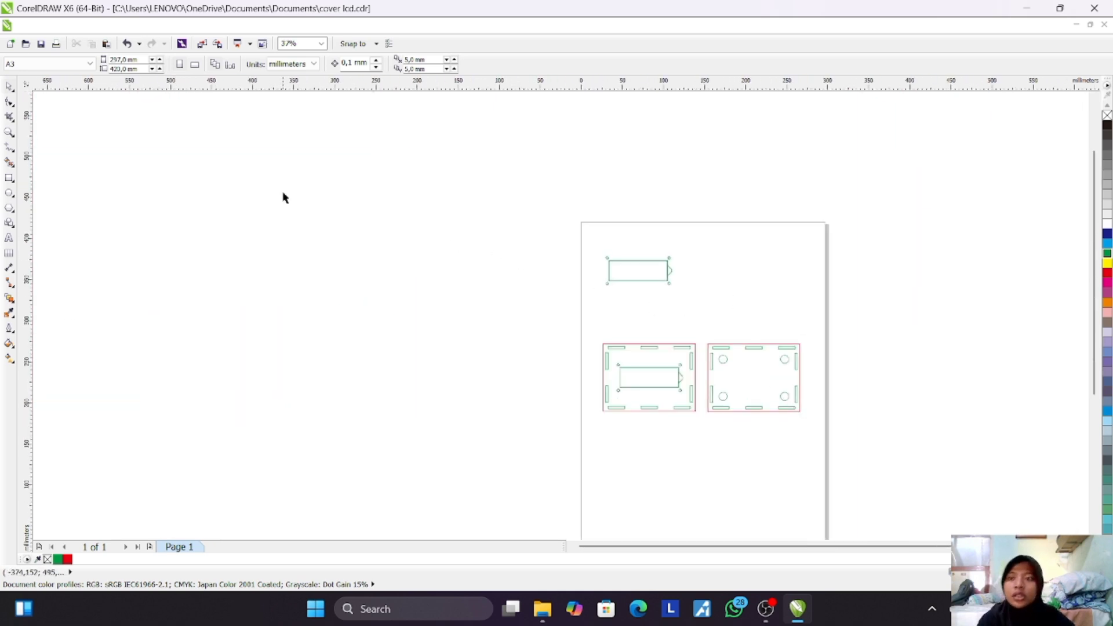
pyautogui.click(10, 178)
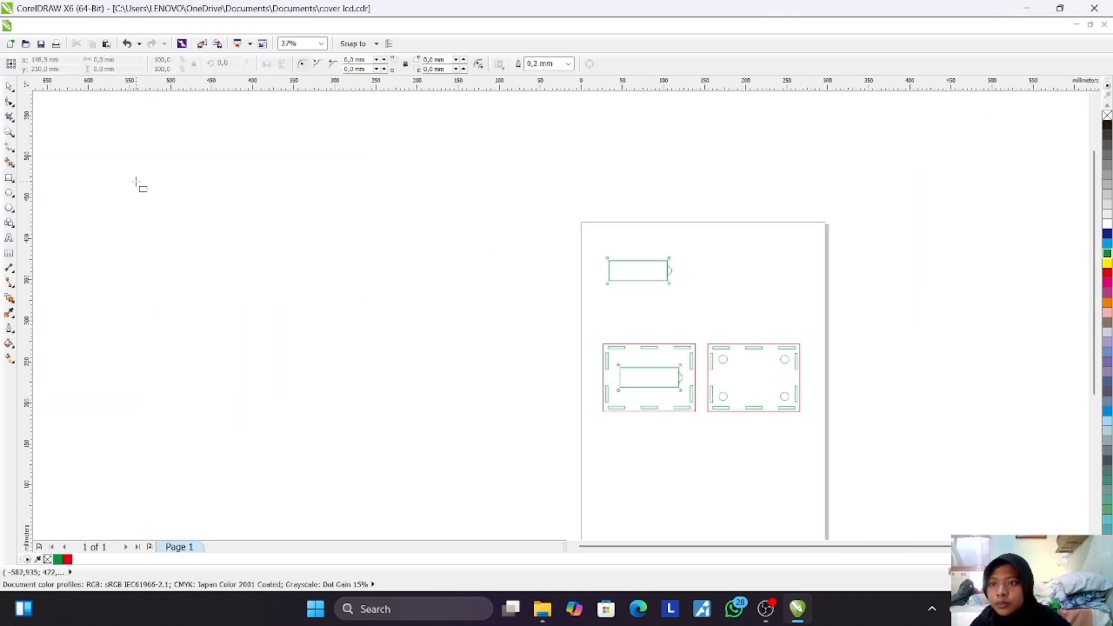
pyautogui.moveTo(587, 244); pyautogui.dragTo(694, 326)
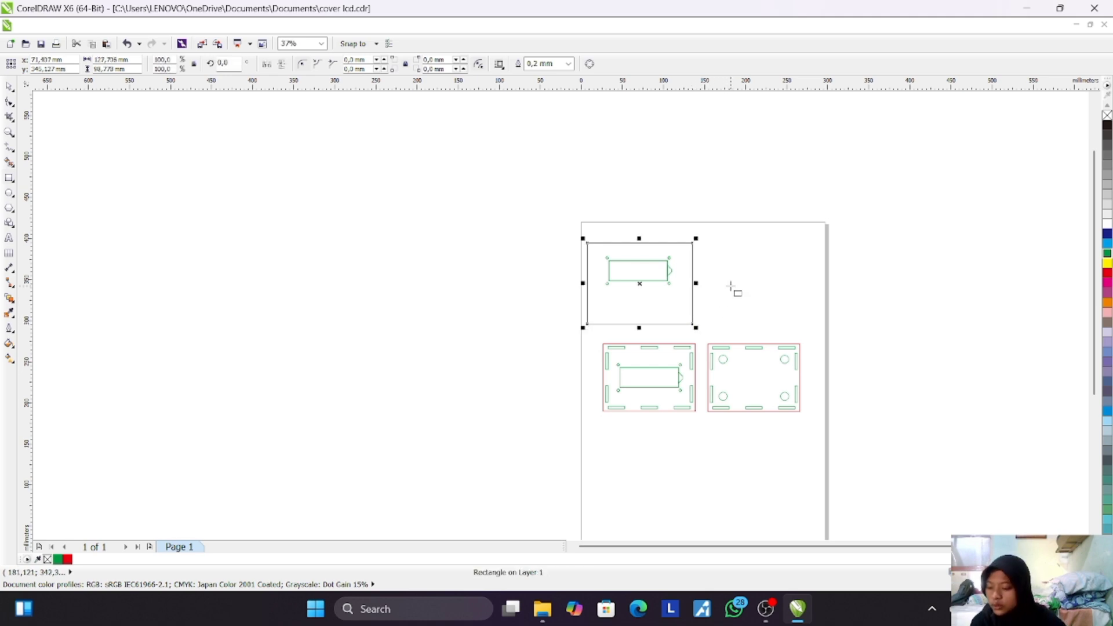
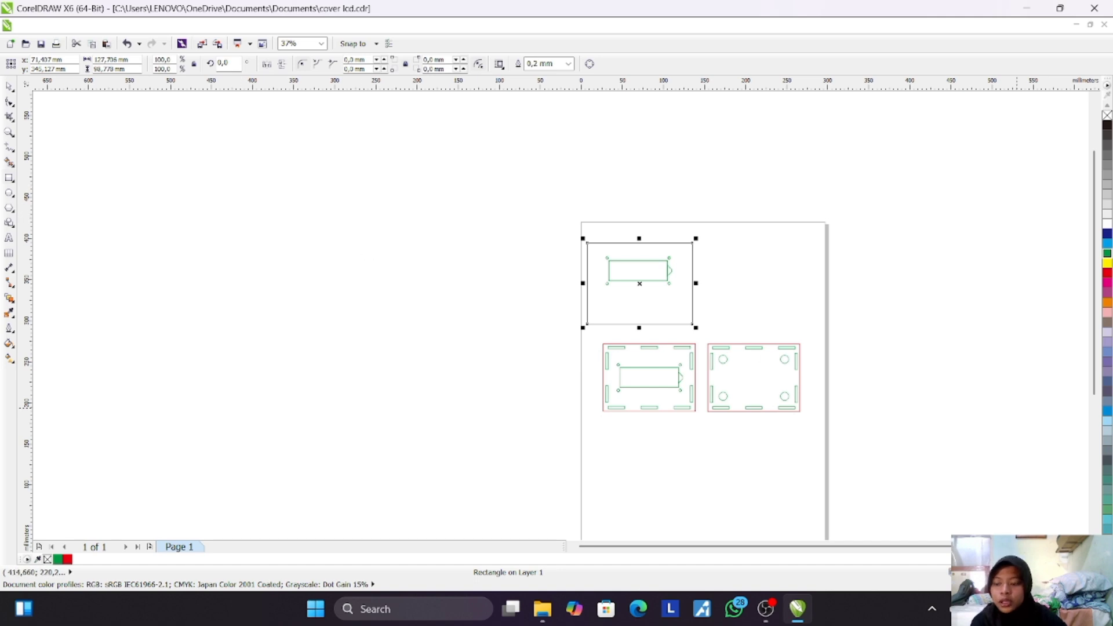
pyautogui.click(103, 60)
pyautogui.write('90')
pyautogui.press('Return')
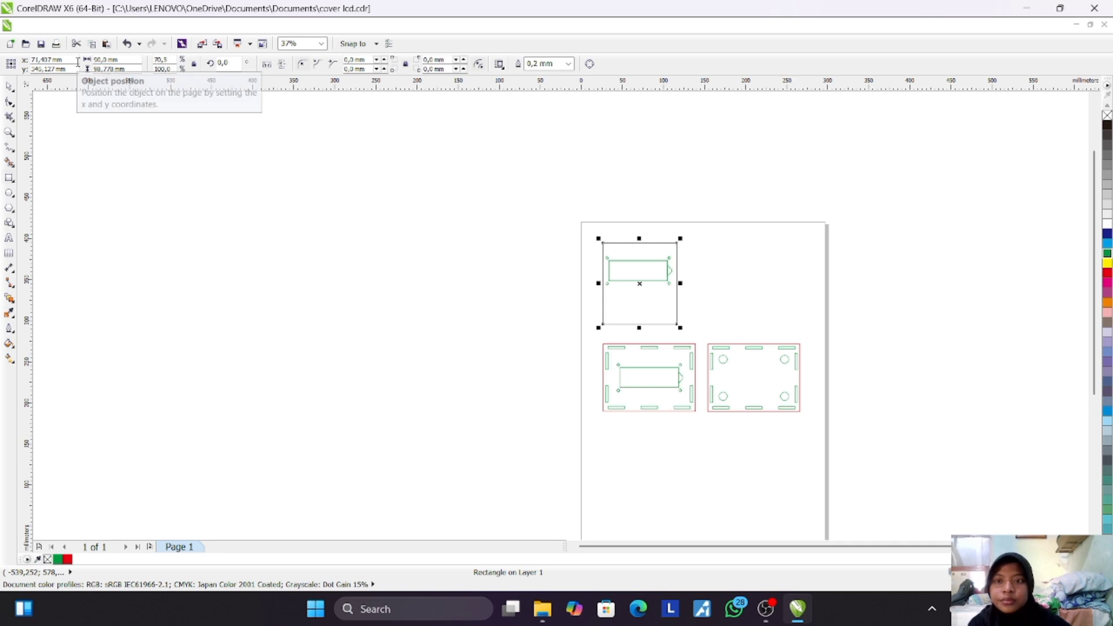
pyautogui.click(131, 69)
pyautogui.write('73')
pyautogui.press('Return')
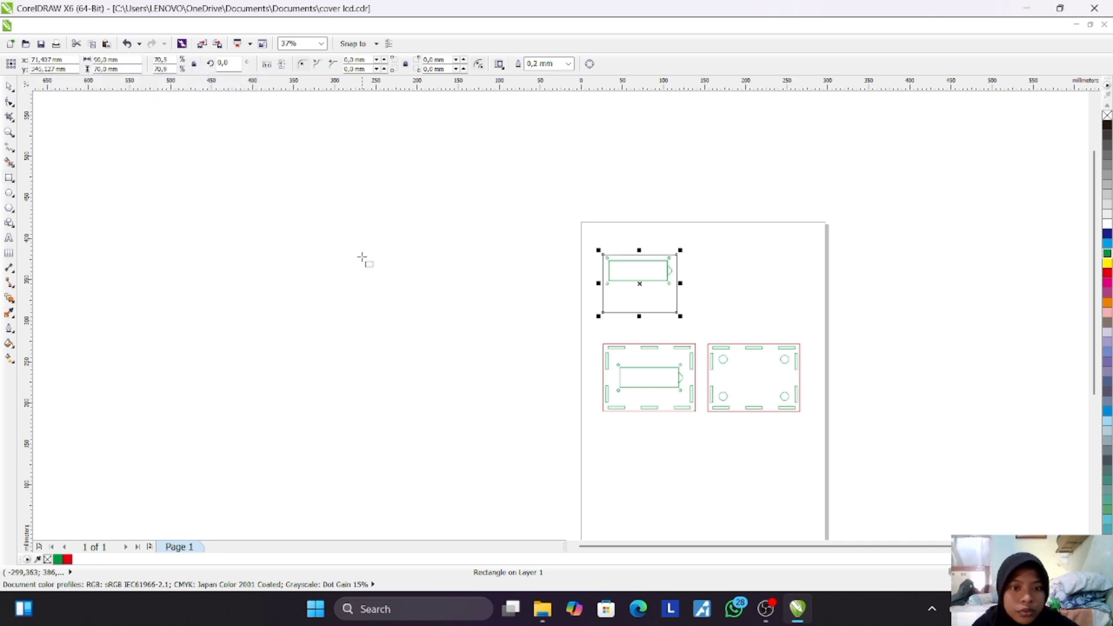
pyautogui.click(518, 272)
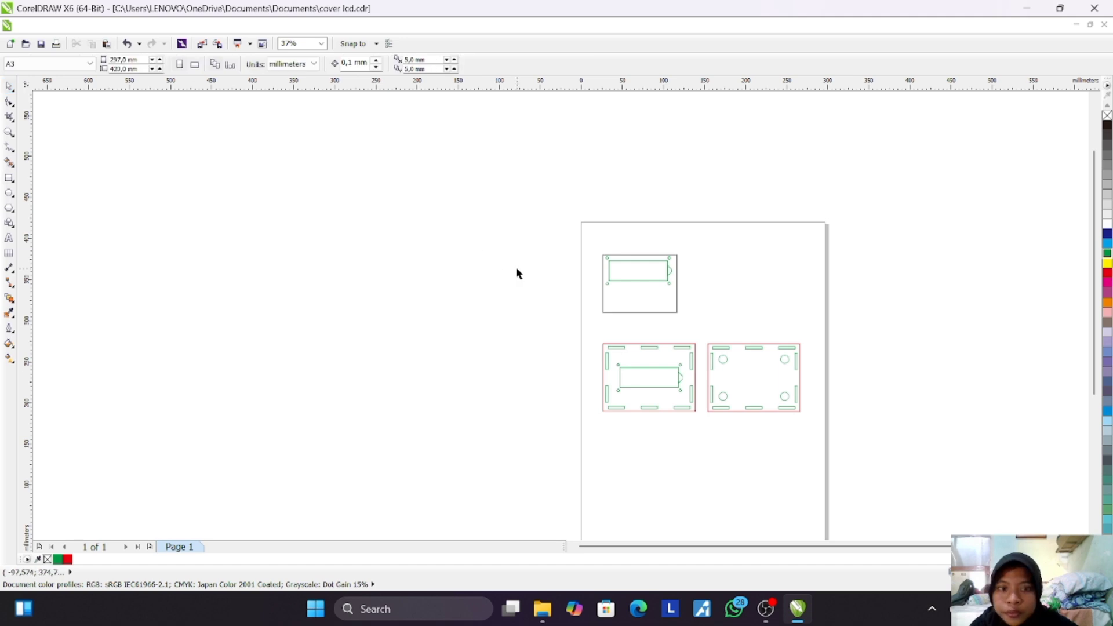
# Step: Move the 90 by 70 mm rectangle slightly up and to the left around the LCD outline, and deselect it
pyautogui.click(621, 306)
pyautogui.moveTo(641, 287); pyautogui.dragTo(638, 281)
pyautogui.click(720, 279)
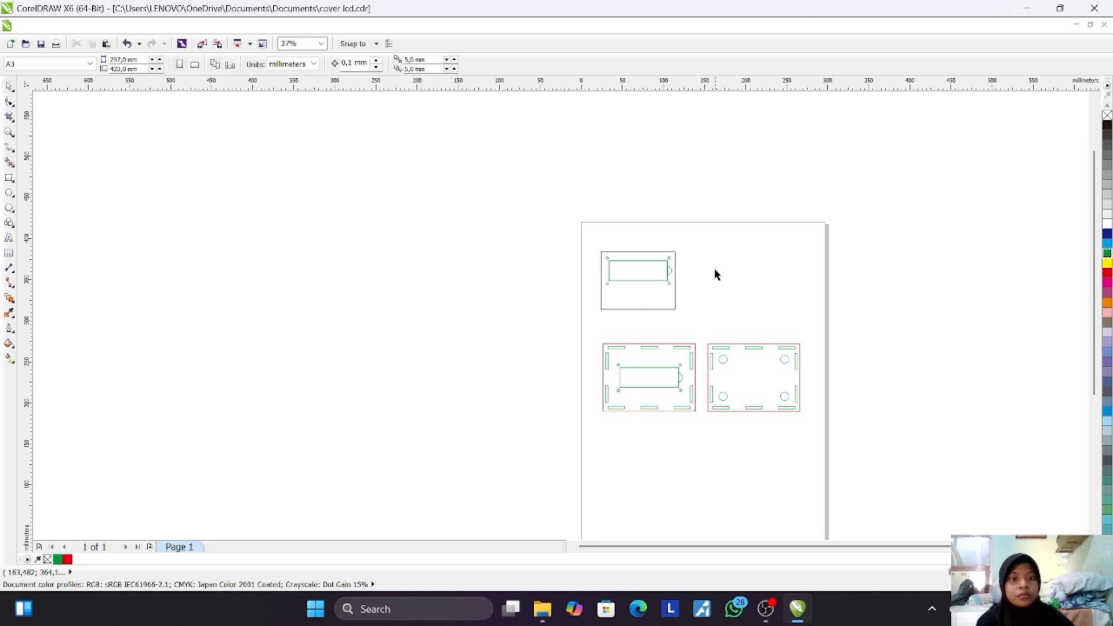
# Step: Change the outline of the 90 by 70 mm rectangle around the LCD drawing to red and deselect it
pyautogui.click(673, 315)
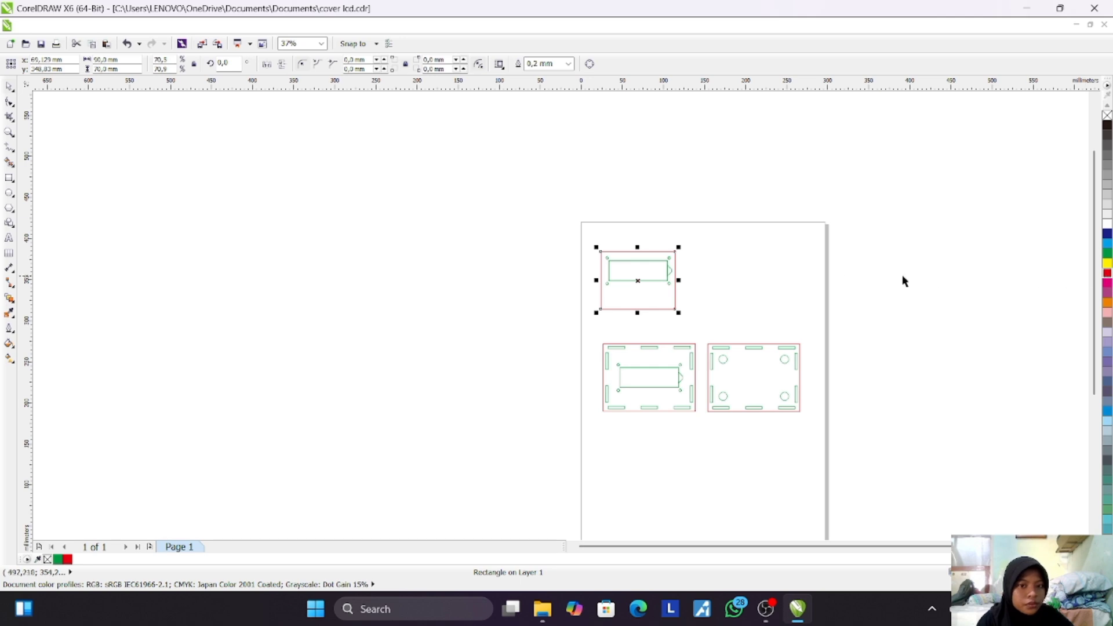
pyautogui.click(804, 285)
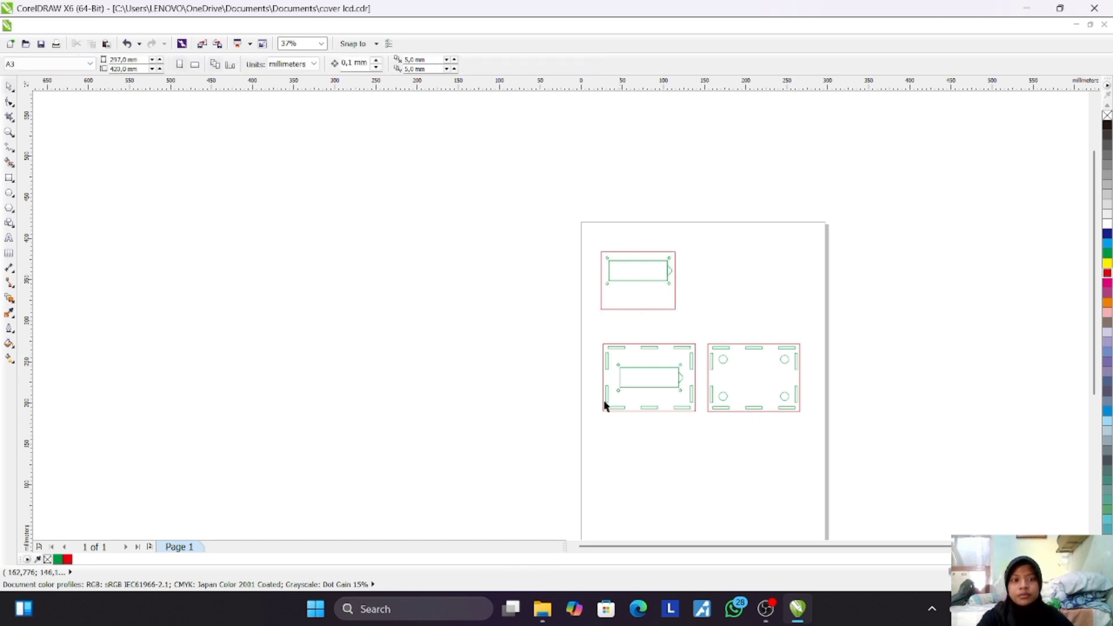
# Step: Draw a rectangle below the left panel and set its size to 100 mm wide by 100 mm high
pyautogui.click(9, 178)
pyautogui.scroll(1, 556, 378)
pyautogui.moveTo(572, 348); pyautogui.dragTo(704, 488)
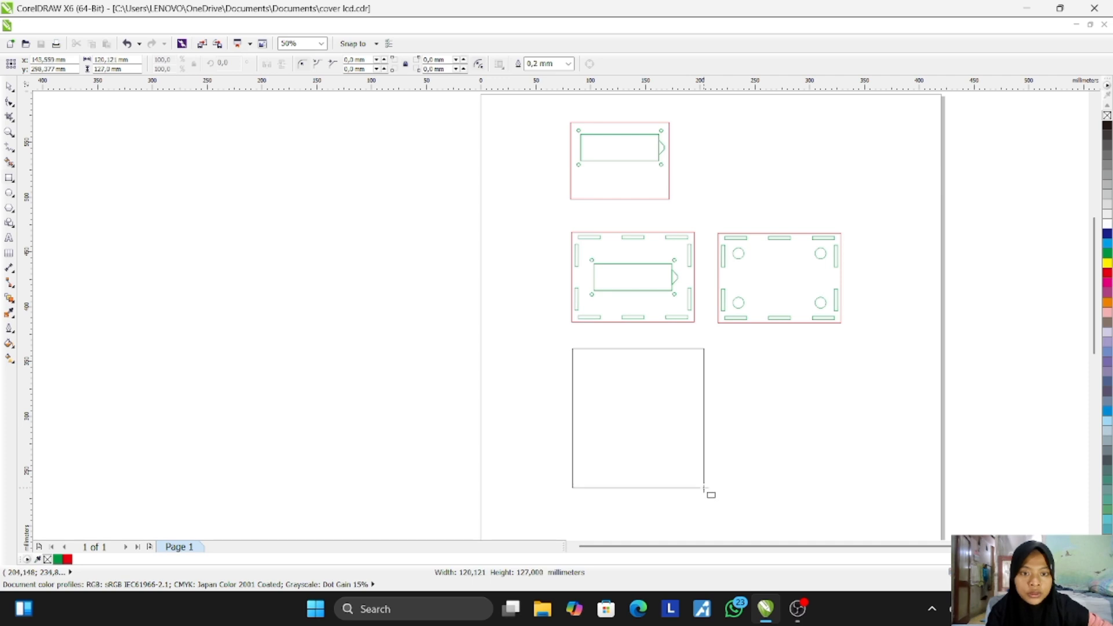
pyautogui.click(112, 60)
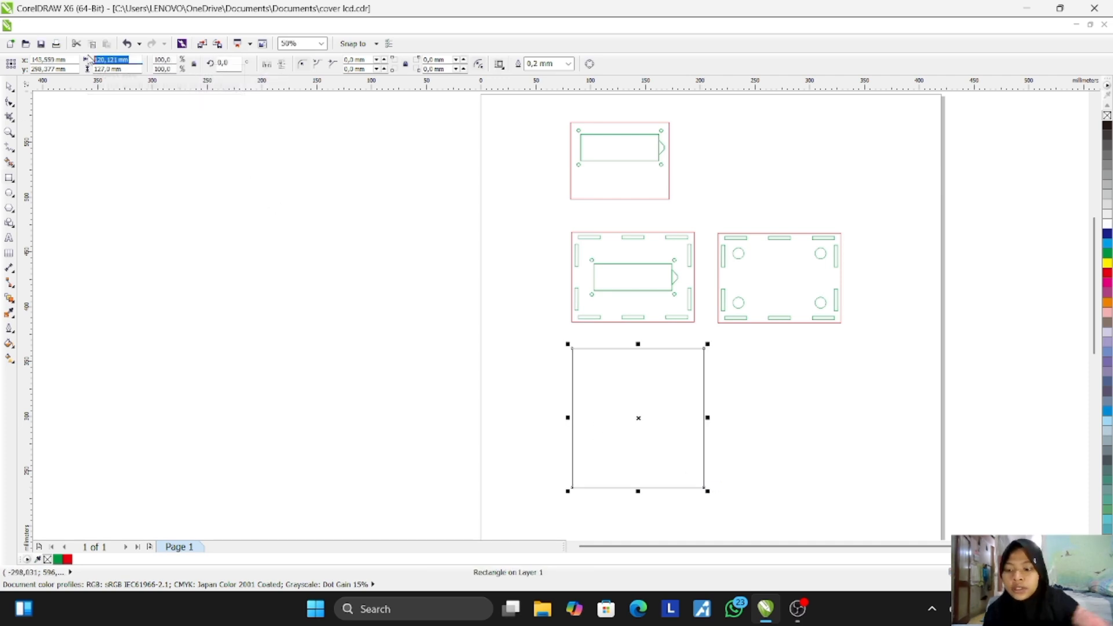
pyautogui.write('100')
pyautogui.press('Tab')
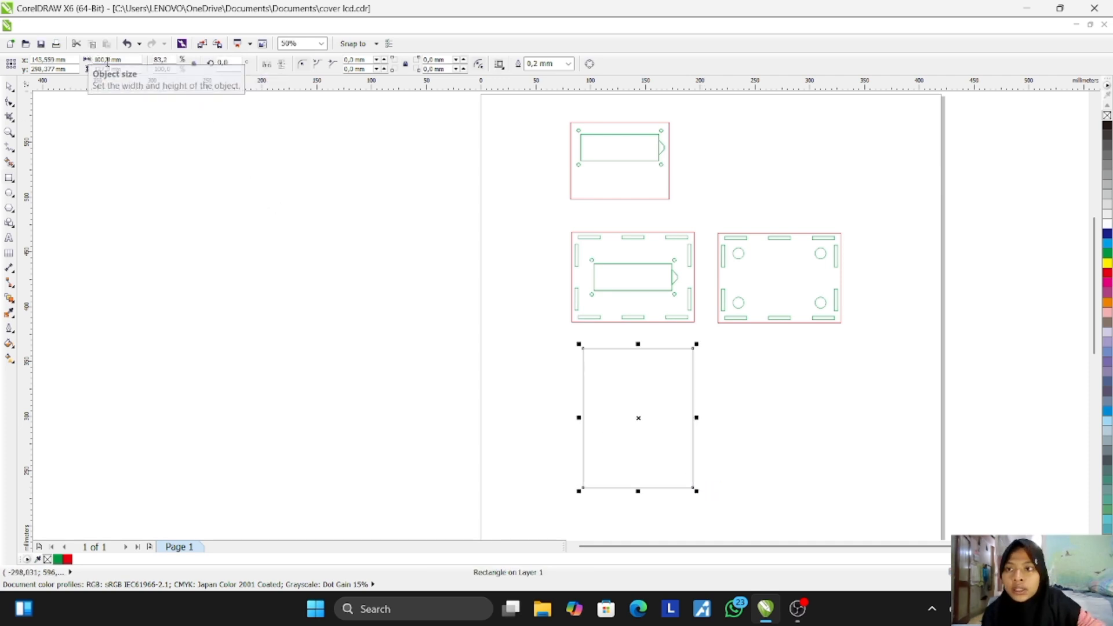
pyautogui.write('1')
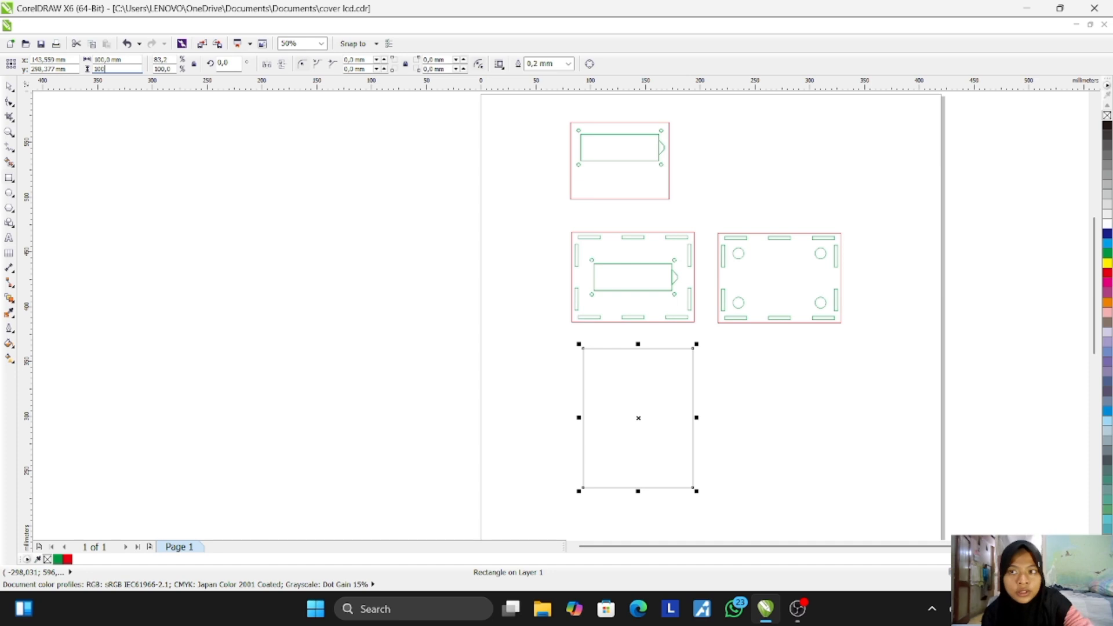
pyautogui.write('00')
pyautogui.press('Return')
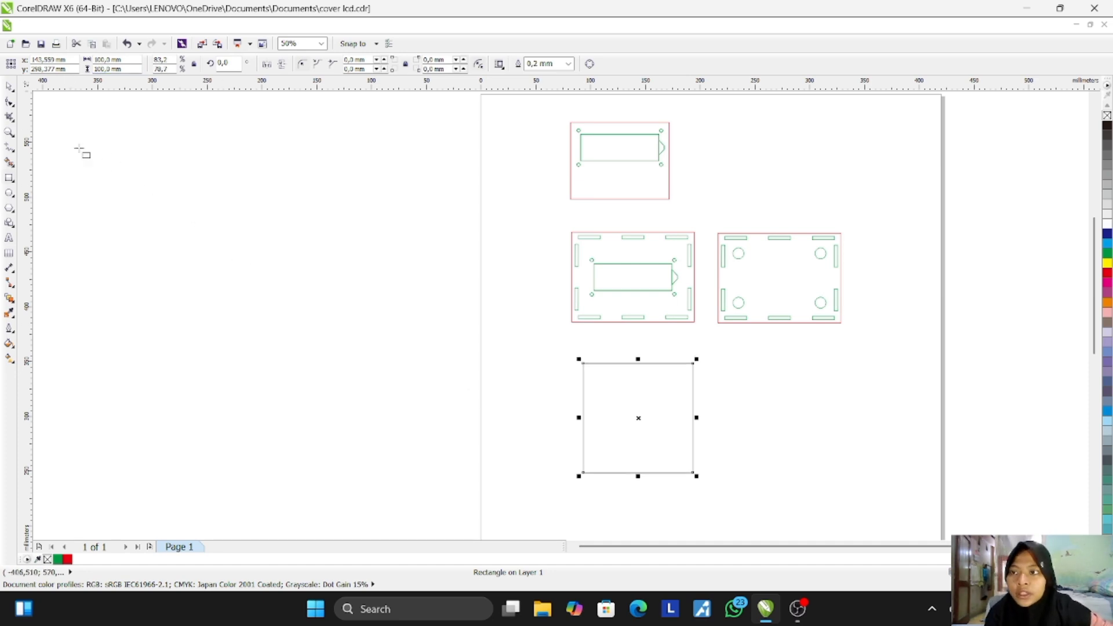
pyautogui.moveTo(654, 411); pyautogui.dragTo(647, 374)
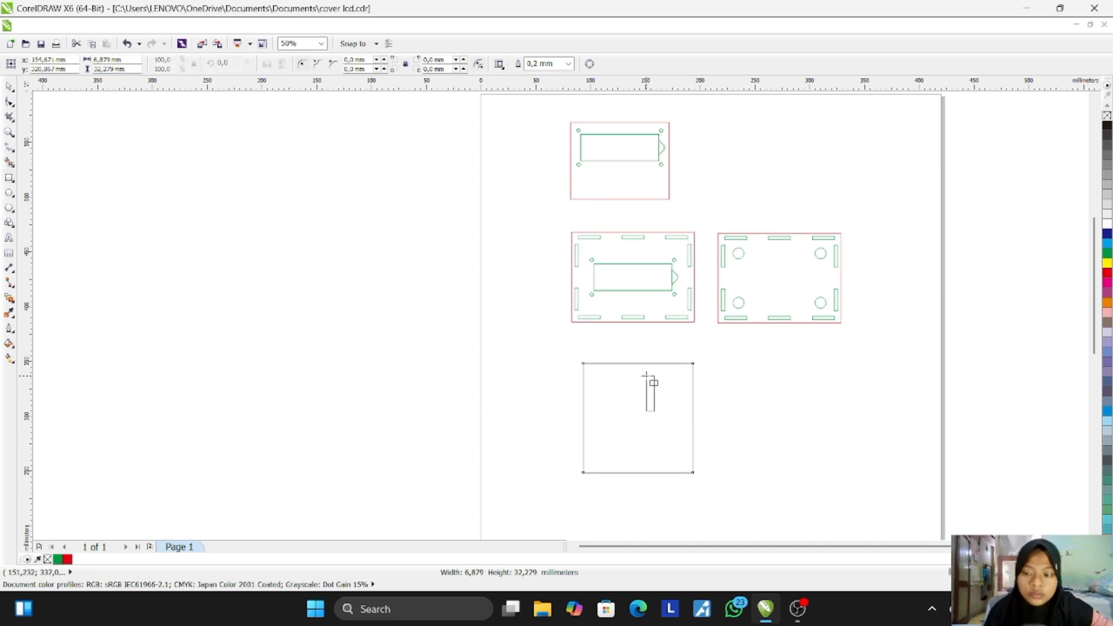
pyautogui.press('Escape')
# Step: Move the 100 mm square up so its top edge aligns with the lower edges of the left panel's bottom slots
pyautogui.press('space')
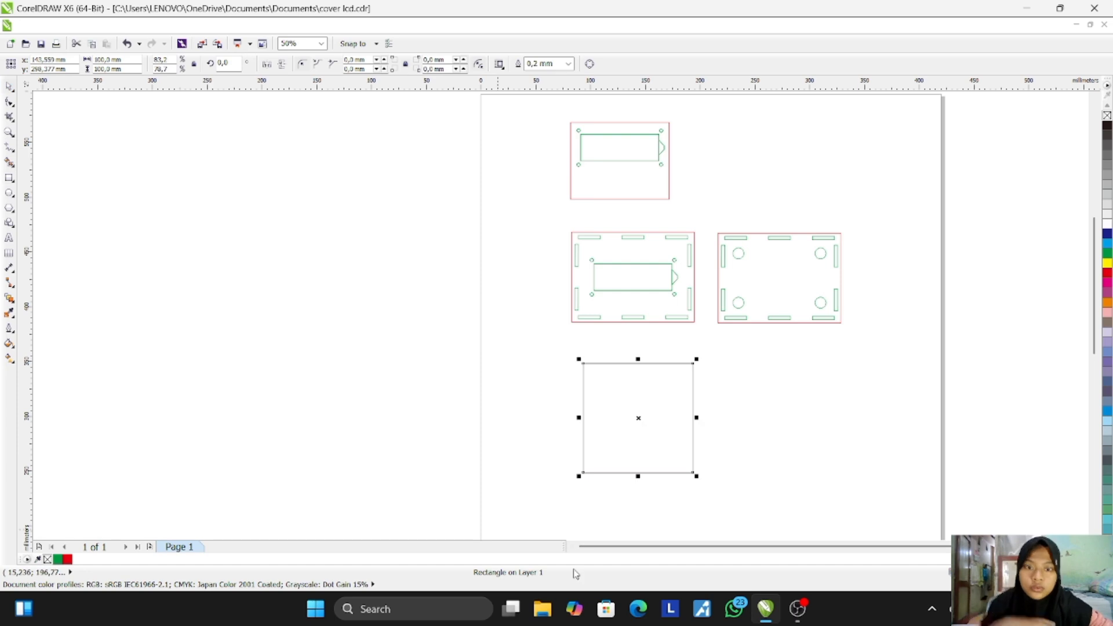
pyautogui.moveTo(638, 466); pyautogui.dragTo(637, 444)
pyautogui.press('Escape')
pyautogui.moveTo(580, 363); pyautogui.dragTo(578, 323)
pyautogui.click(750, 360)
# Step: Trace a 3 mm high tab with the Freehand tool over the leftmost bottom slot, starting at the square's top-left corner
pyautogui.scroll(2, 638, 331)
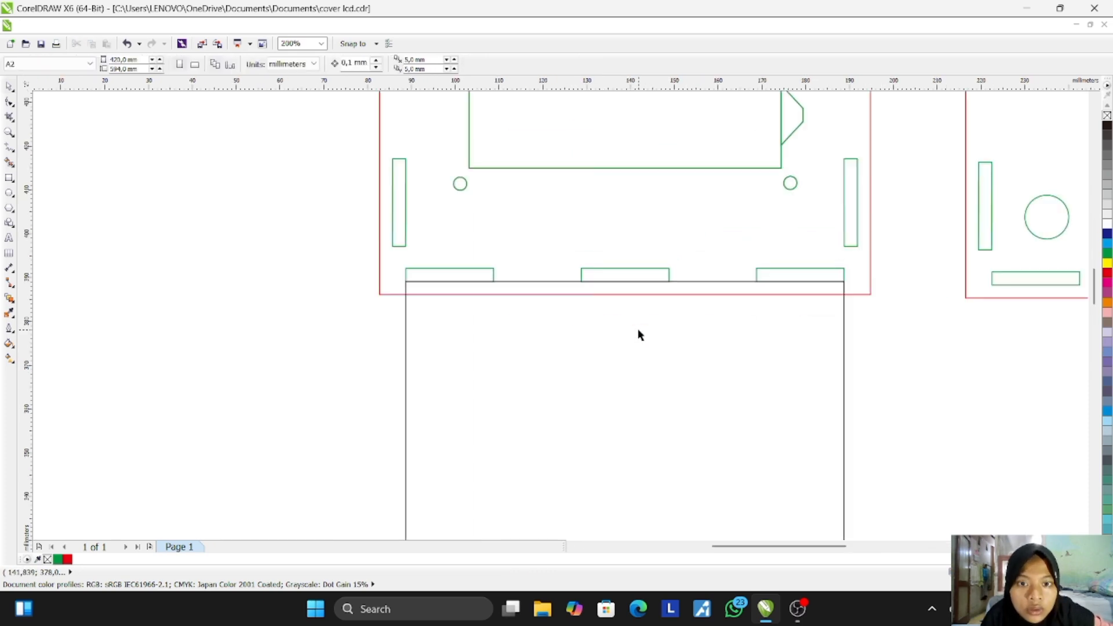
pyautogui.click(10, 149)
pyautogui.click(406, 281)
pyautogui.click(406, 268)
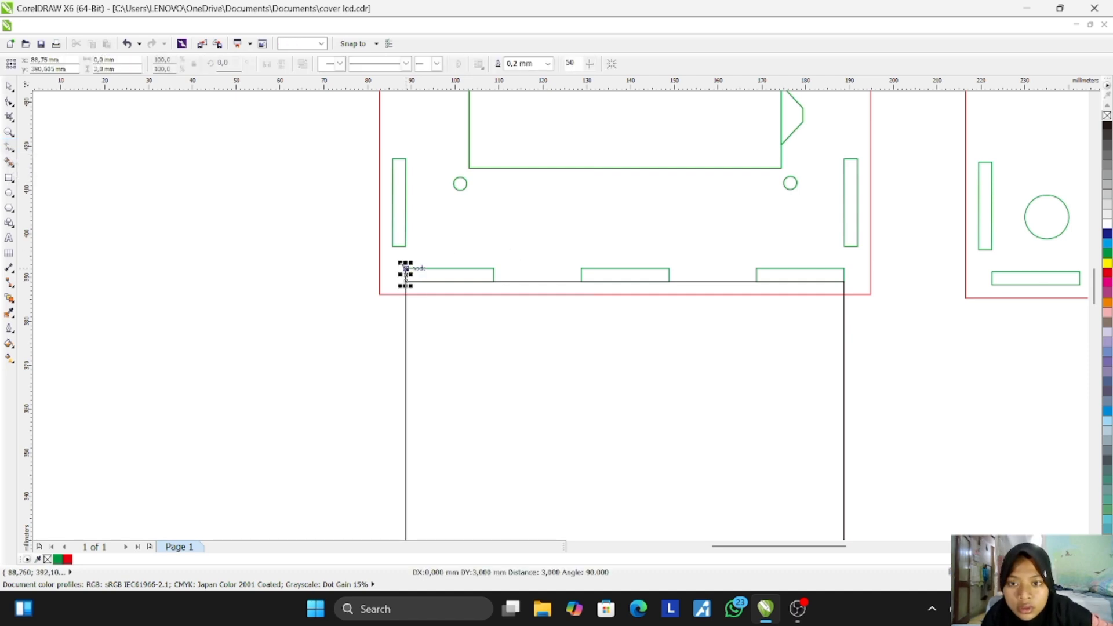
pyautogui.click(406, 268)
pyautogui.click(493, 268)
pyautogui.click(493, 269)
pyautogui.click(495, 281)
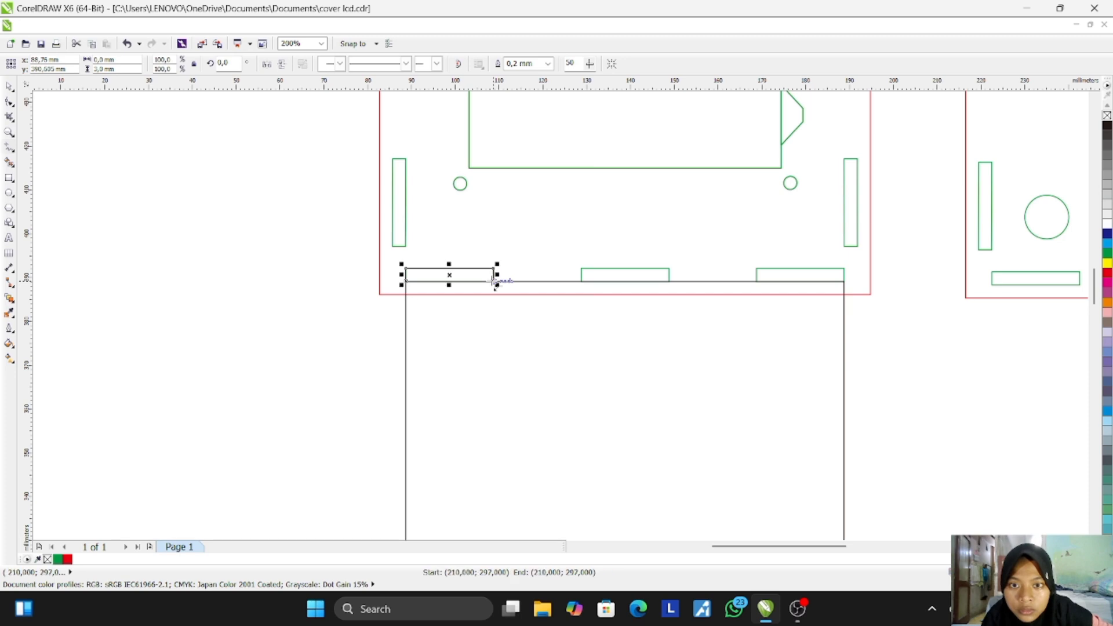
# Step: Trace two more 3 mm high tabs over the middle and rightmost bottom slots along the square's top edge
pyautogui.click(580, 282)
pyautogui.click(581, 268)
pyautogui.click(581, 268)
pyautogui.click(670, 268)
pyautogui.click(670, 282)
pyautogui.click(756, 282)
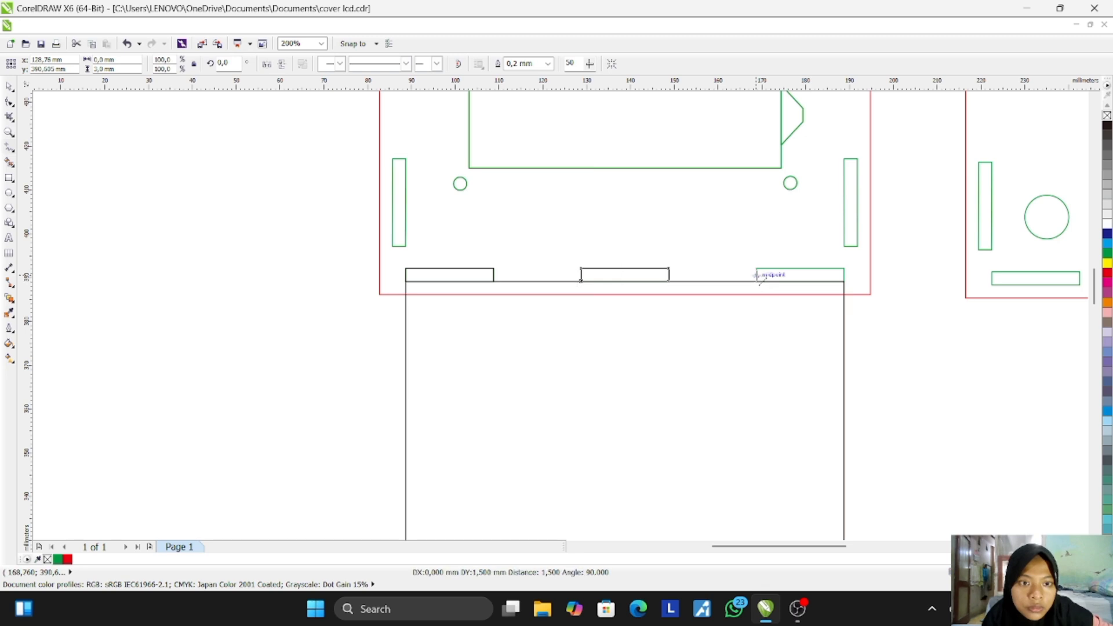
pyautogui.click(756, 268)
pyautogui.click(756, 268)
pyautogui.click(844, 268)
pyautogui.doubleClick(844, 282)
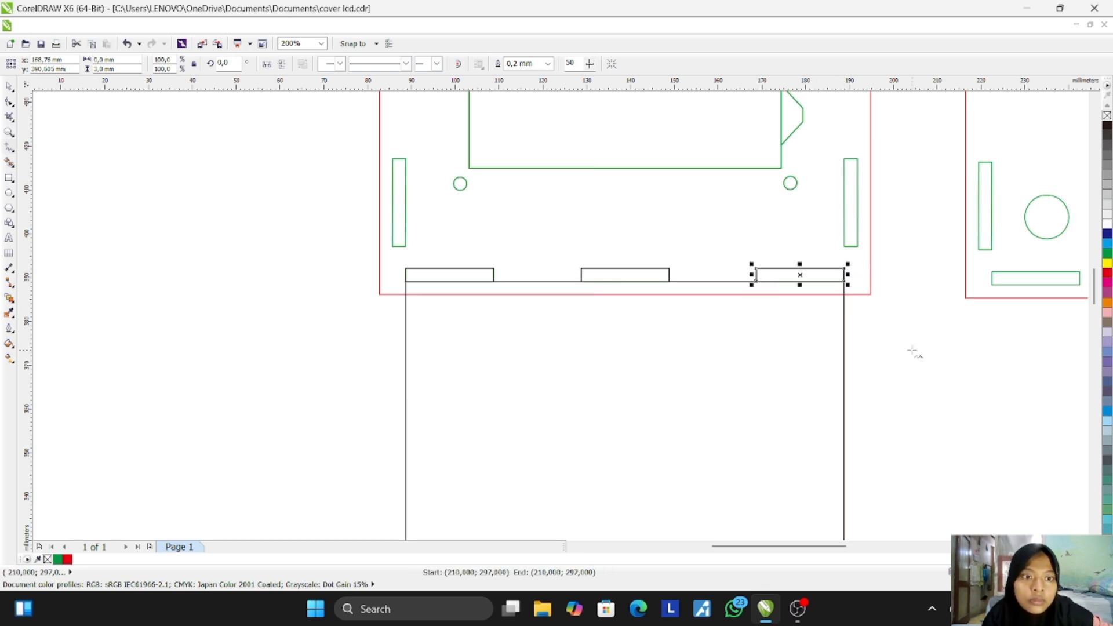
# Step: Move the grouped LCD panel up and to the right, clear of the square with the traced tabs
pyautogui.scroll(-4, 469, 320)
pyautogui.press('space')
pyautogui.click(527, 267)
pyautogui.moveTo(526, 267); pyautogui.dragTo(655, 154)
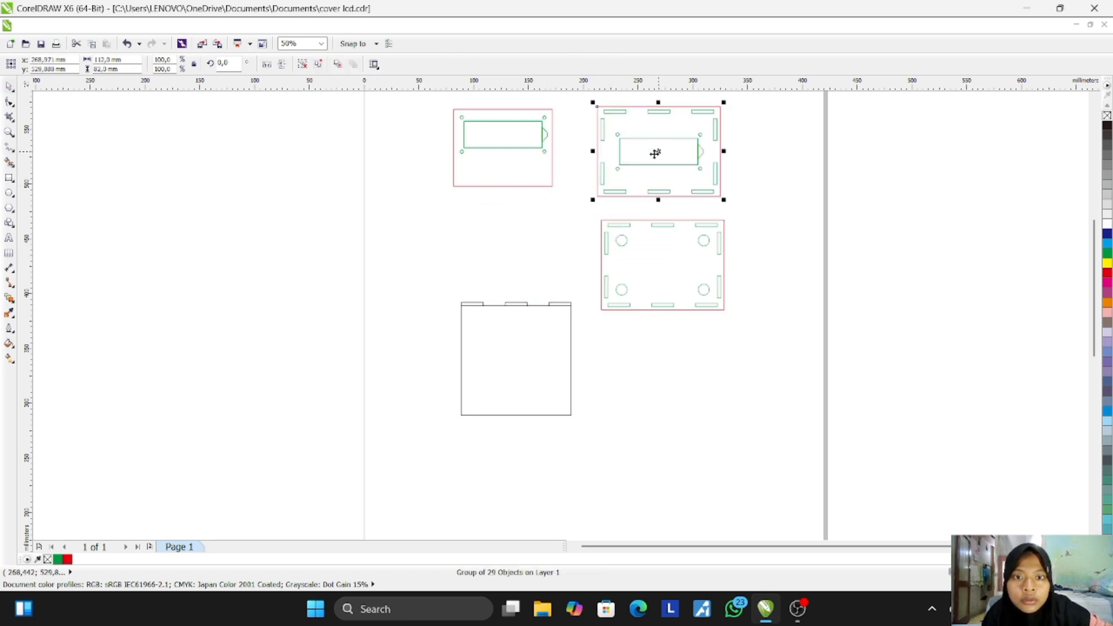
# Step: Move the tabbed square further down and bring the grouped LCD panel back above it
pyautogui.moveTo(415, 284); pyautogui.dragTo(598, 440)
pyautogui.moveTo(522, 353); pyautogui.dragTo(521, 406)
pyautogui.moveTo(656, 167)
pyautogui.mouseDown()
pyautogui.moveTo(559, 259)
pyautogui.moveTo(509, 271)
pyautogui.mouseUp()
pyautogui.click(639, 389)
# Step: Copy the three top tab outlines to below the square and rotate the copies 180 degrees
pyautogui.scroll(-1, 467, 405)
pyautogui.scroll(1, 484, 439)
pyautogui.scroll(2, 484, 439)
pyautogui.scroll(-1, 487, 382)
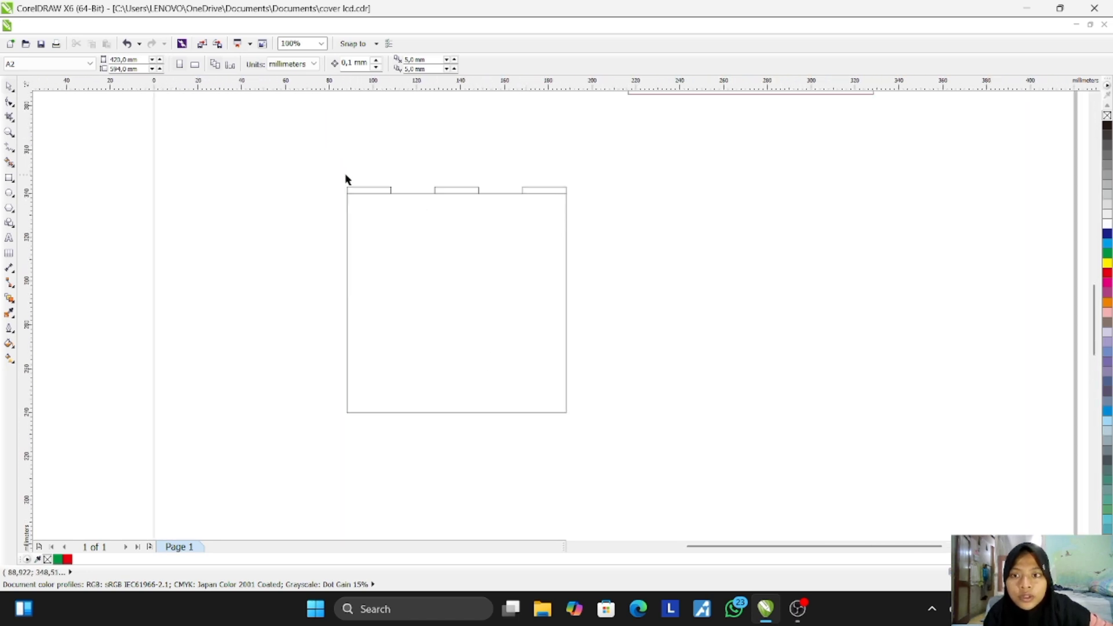
pyautogui.moveTo(404, 214); pyautogui.dragTo(550, 454)
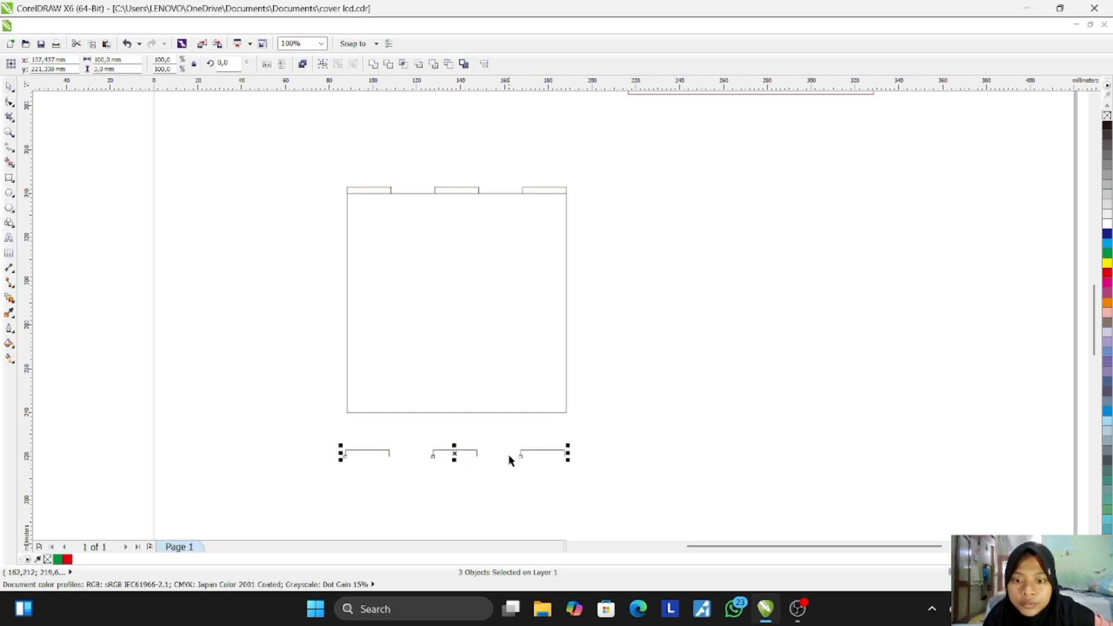
pyautogui.click(509, 459)
pyautogui.click(540, 451)
pyautogui.moveTo(320, 433); pyautogui.dragTo(351, 449)
pyautogui.click(563, 452)
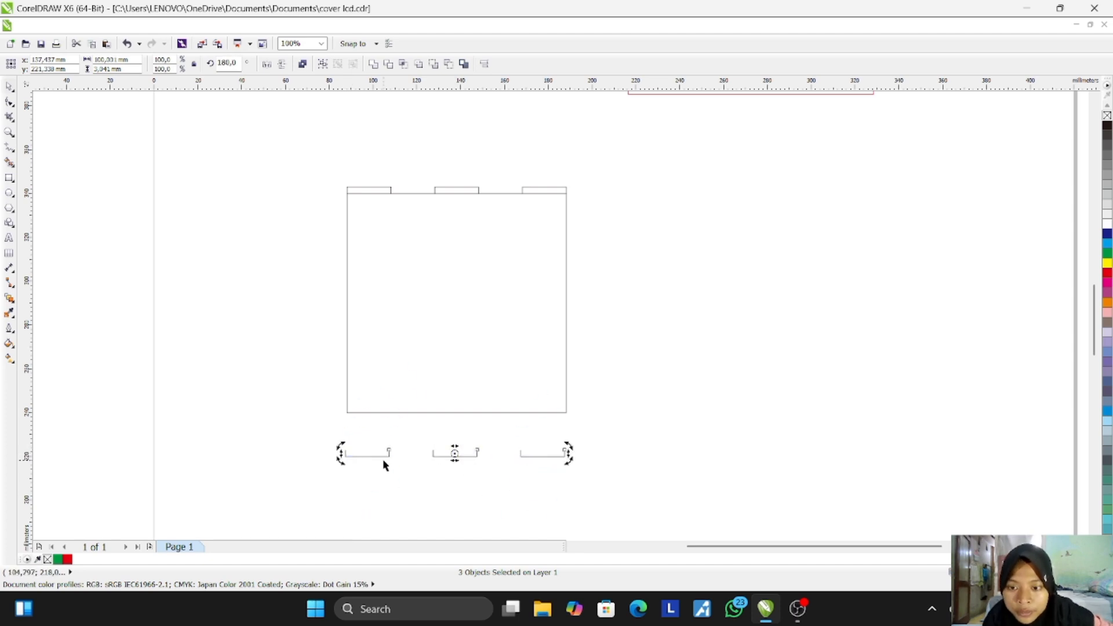
# Step: Select the three rotated tab outlines and align them with the square's bottom edge
pyautogui.click(292, 436)
pyautogui.moveTo(332, 435); pyautogui.dragTo(614, 493)
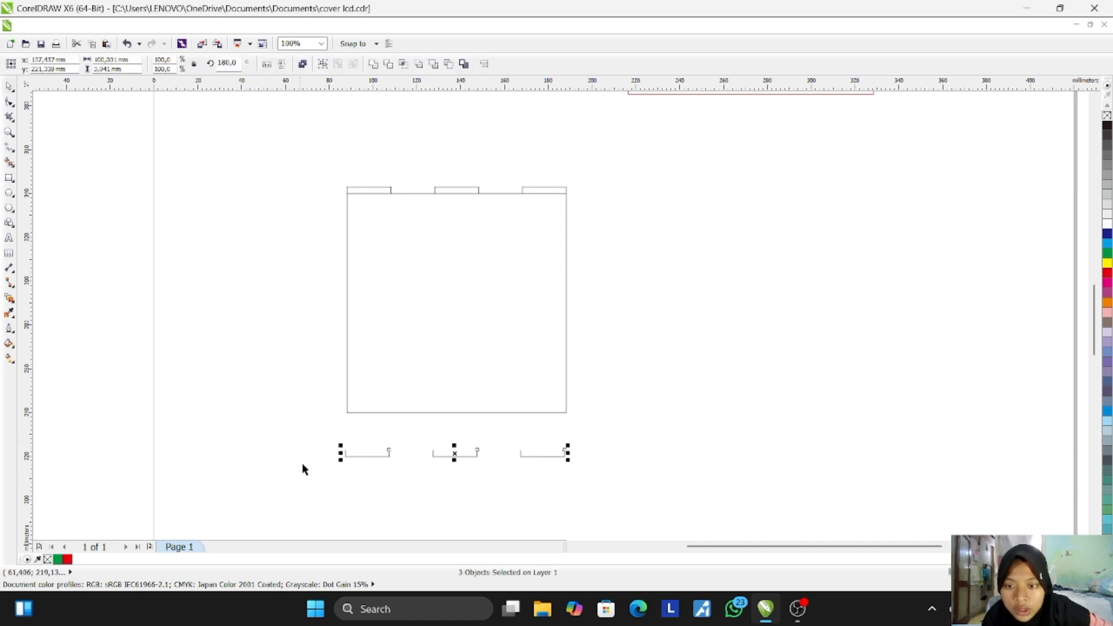
pyautogui.moveTo(345, 449); pyautogui.dragTo(597, 459)
pyautogui.click(430, 432)
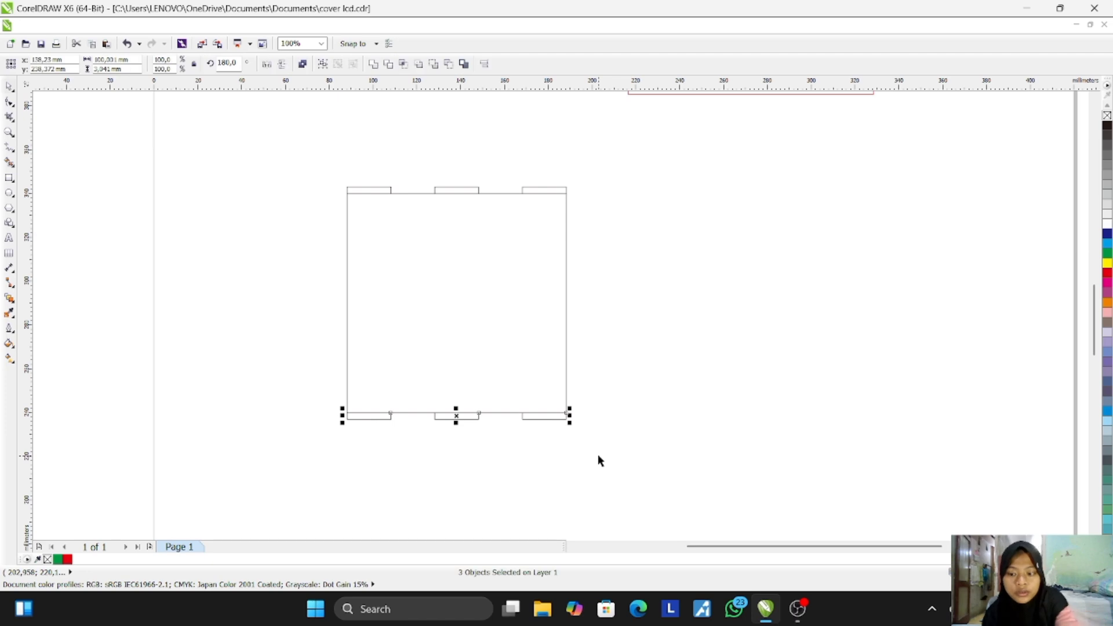
# Step: Copy the three bottom tab outlines to the right of the square and rotate the copies to stand vertically
pyautogui.moveTo(477, 415); pyautogui.dragTo(731, 305)
pyautogui.click(811, 306)
pyautogui.moveTo(823, 298); pyautogui.dragTo(703, 210)
# Step: Delete the topmost of the three vertical tab outlines beside the square
pyautogui.click(790, 337)
pyautogui.click(713, 219)
pyautogui.press('Delete')
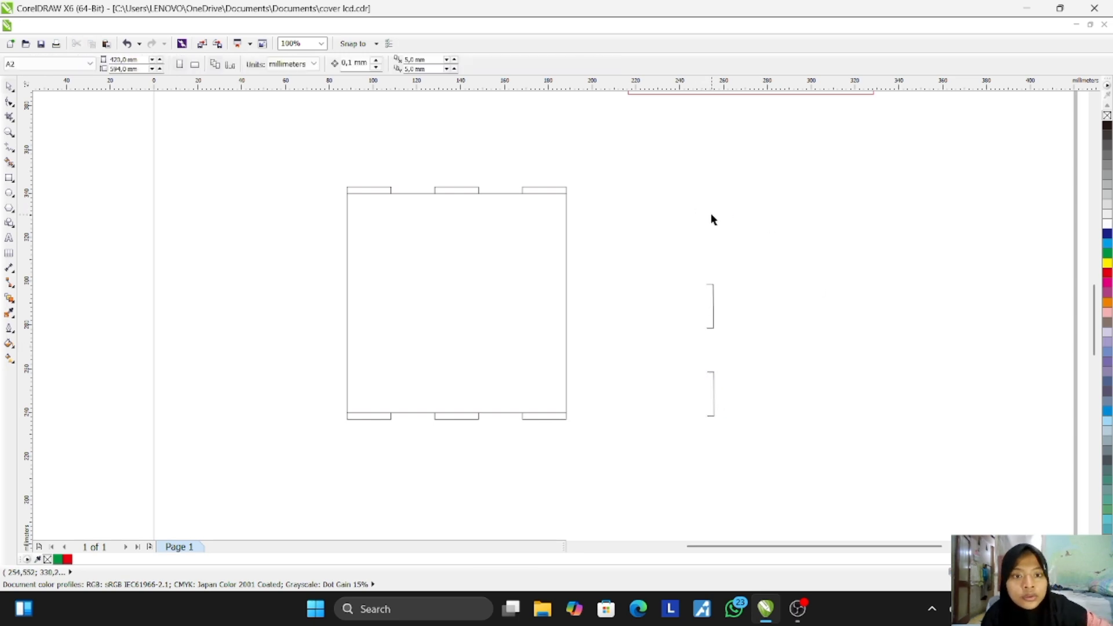
pyautogui.click(9, 298)
pyautogui.click(709, 374)
pyautogui.click(714, 327)
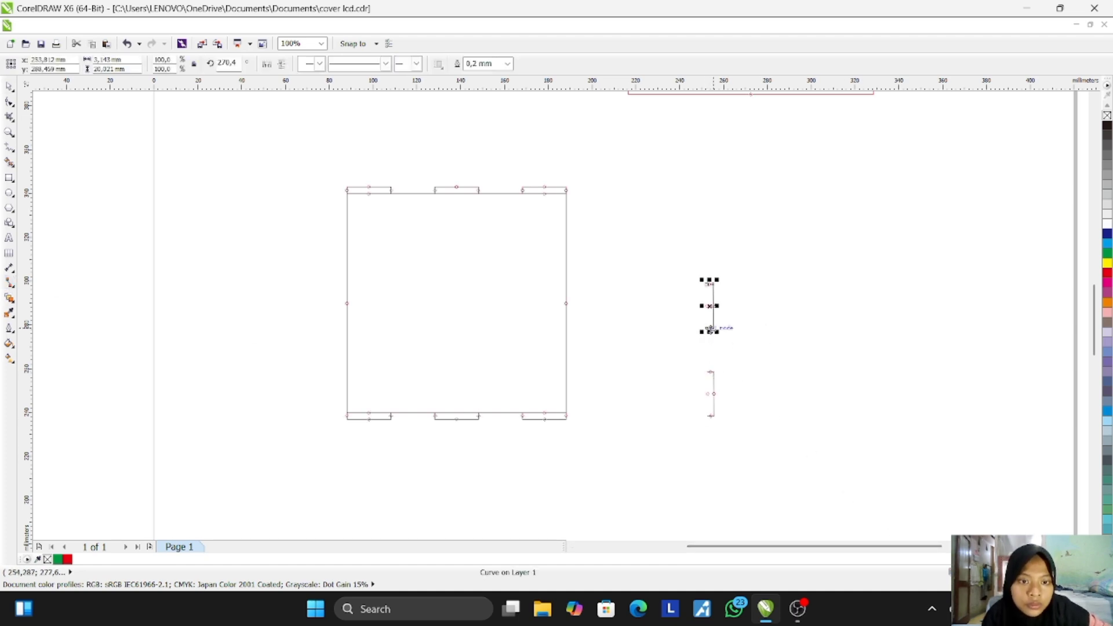
pyautogui.moveTo(709, 331); pyautogui.dragTo(711, 371)
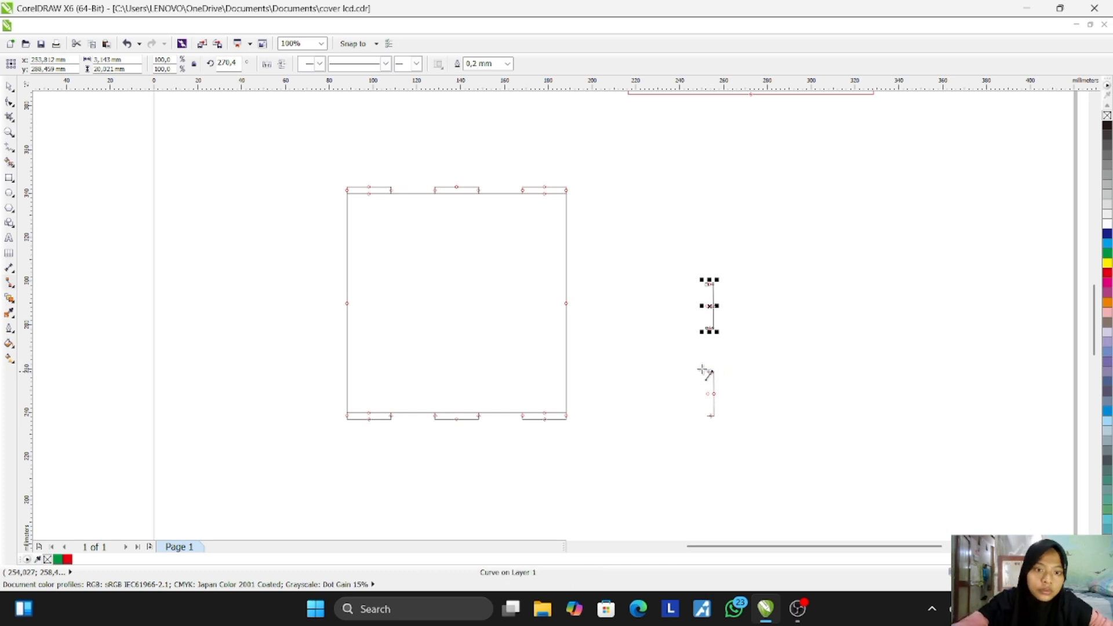
# Step: Connect the two vertical tab outlines with a straight Freehand line between their facing inner ends
pyautogui.click(10, 148)
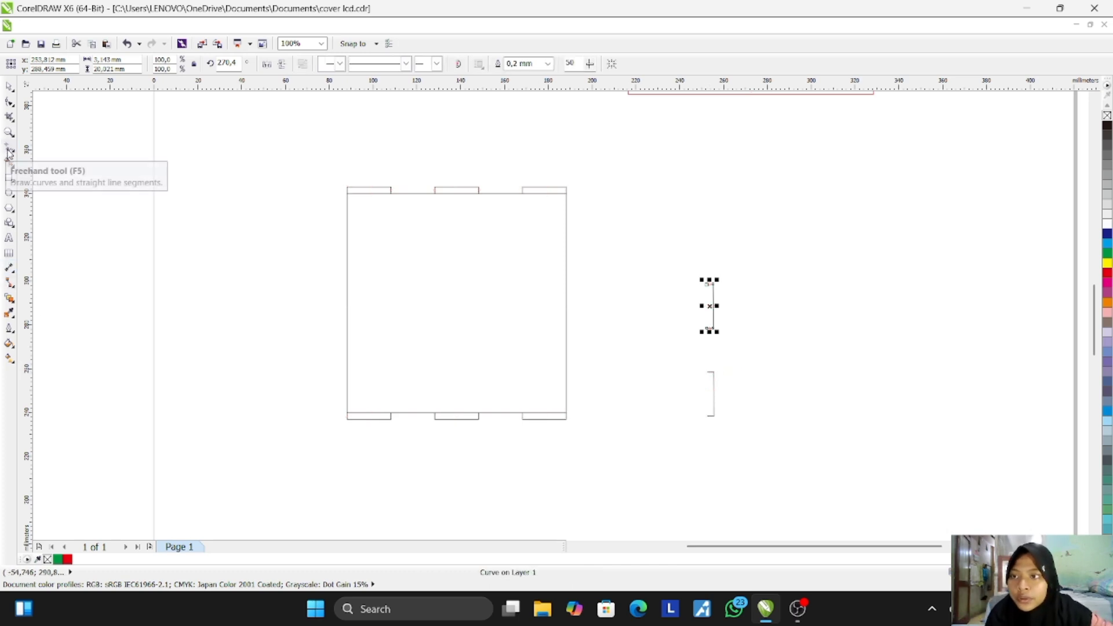
pyautogui.click(714, 375)
pyautogui.click(708, 328)
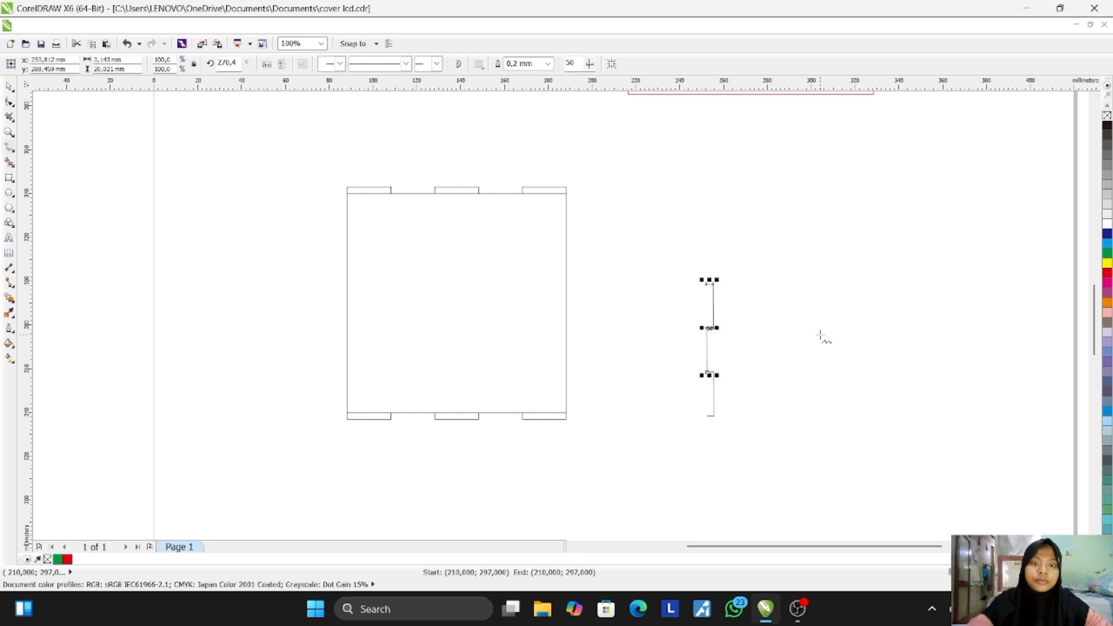
pyautogui.press('Escape')
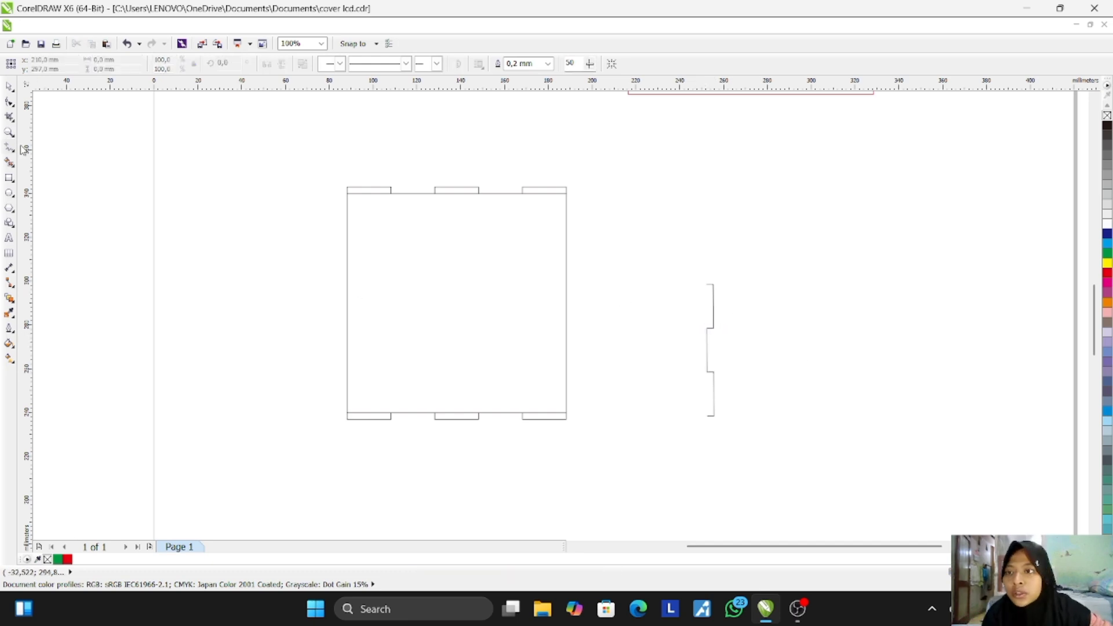
# Step: Move the joined two-tab profile onto the middle of the square's right edge
pyautogui.click(10, 87)
pyautogui.moveTo(670, 257); pyautogui.dragTo(757, 428)
pyautogui.moveTo(709, 350); pyautogui.dragTo(566, 306)
pyautogui.click(695, 304)
pyautogui.moveTo(567, 222); pyautogui.dragTo(566, 341)
pyautogui.hotkey('ctrl', 'z')
pyautogui.click(621, 255)
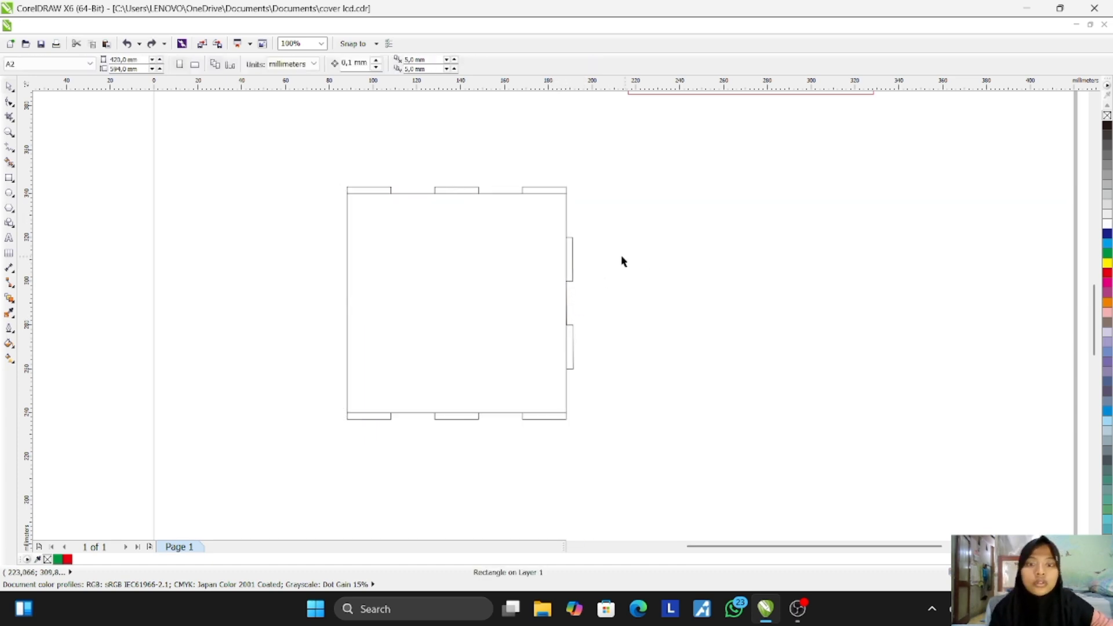
# Step: Copy the right edge's two-tab profile to the left of the square and rotate the copy about 180 degrees
pyautogui.moveTo(600, 228); pyautogui.dragTo(544, 383)
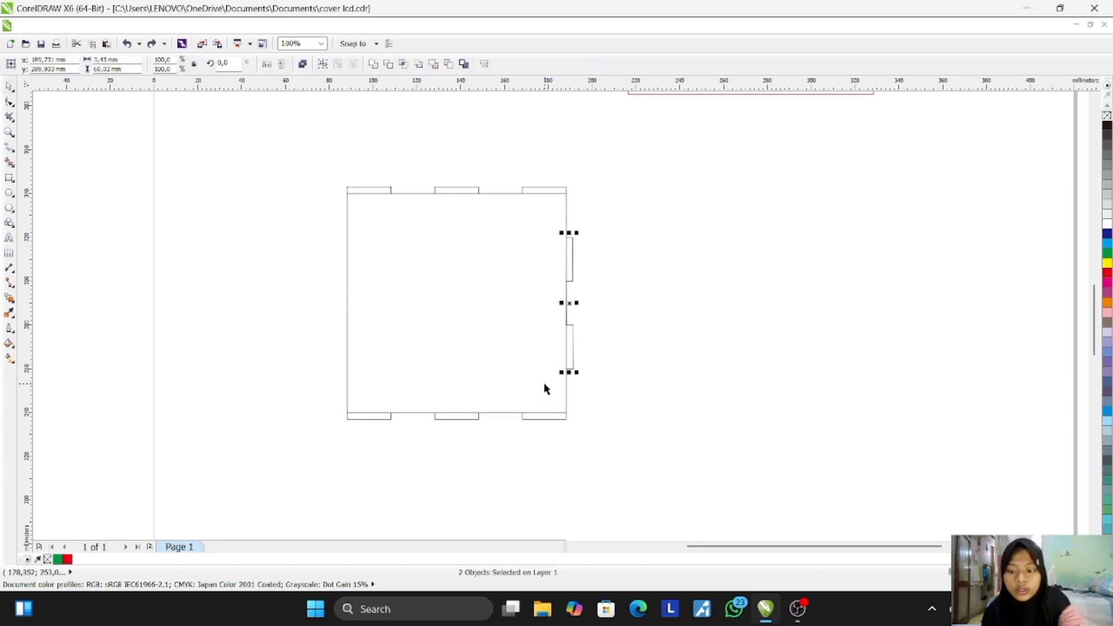
pyautogui.moveTo(570, 331); pyautogui.dragTo(276, 317)
pyautogui.rightClick(275, 327)
pyautogui.press('Escape')
pyautogui.click(273, 338)
pyautogui.moveTo(281, 361); pyautogui.dragTo(265, 208)
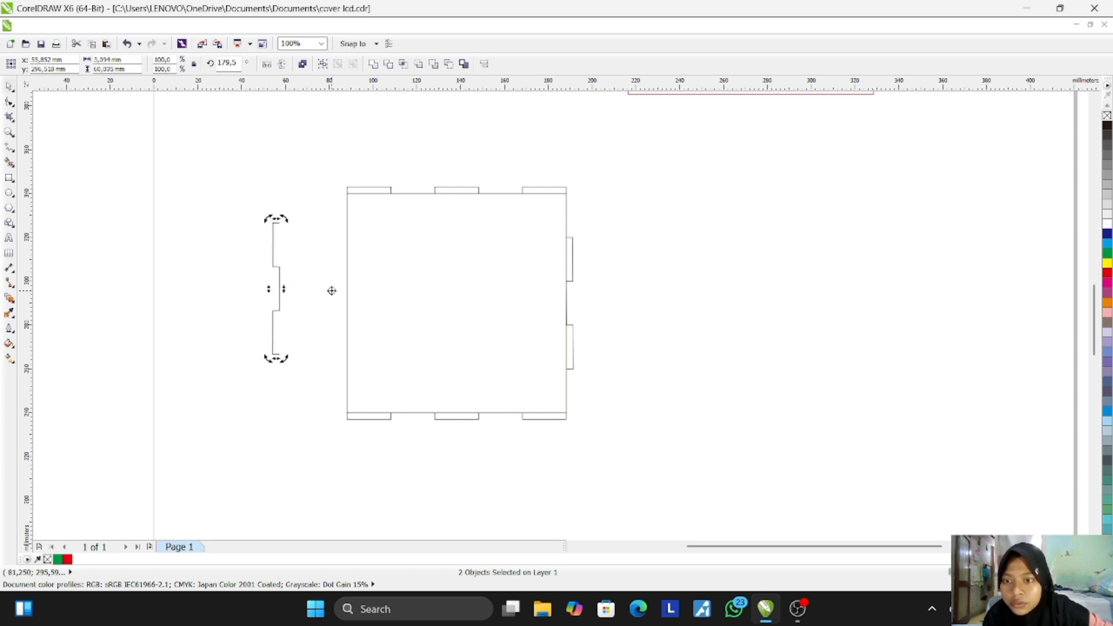
# Step: Move the rotated two-tab profile onto the middle of the square's left edge and deselect it
pyautogui.click(313, 298)
pyautogui.moveTo(261, 207); pyautogui.dragTo(281, 361)
pyautogui.moveTo(281, 290); pyautogui.dragTo(347, 303)
pyautogui.click(848, 273)
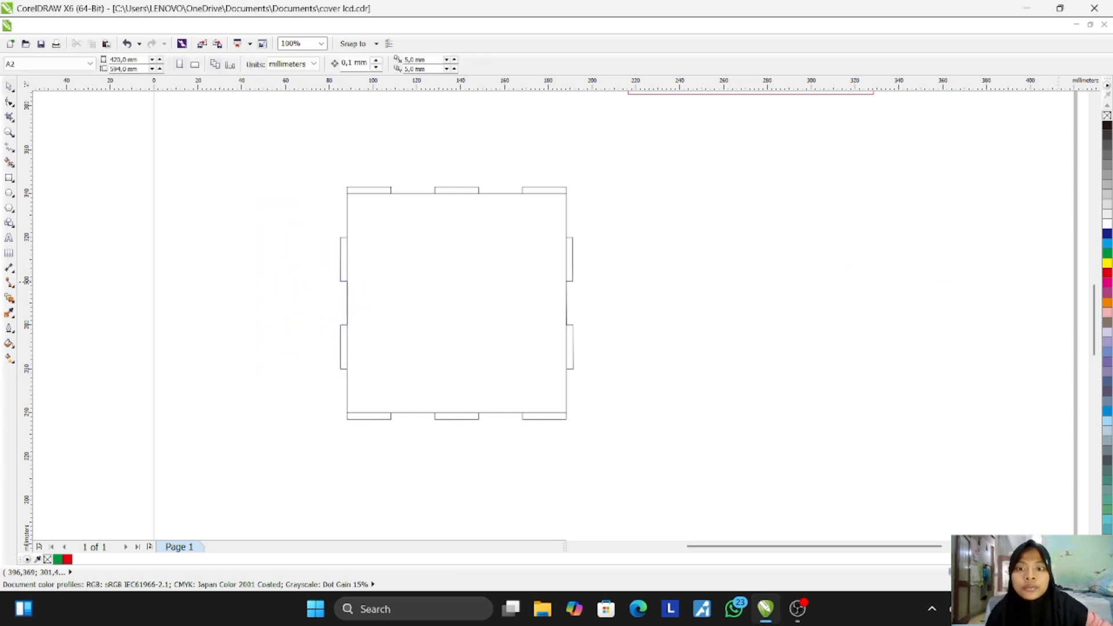
pyautogui.click(567, 310)
pyautogui.click(564, 207)
pyautogui.press('Delete')
pyautogui.click(1060, 8)
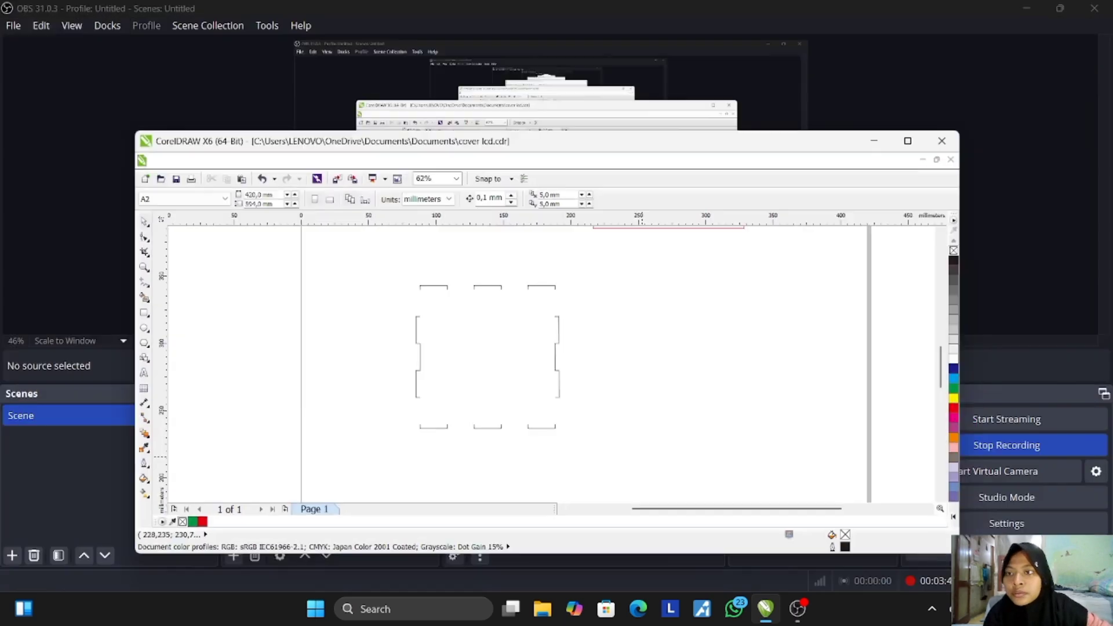
pyautogui.click(906, 142)
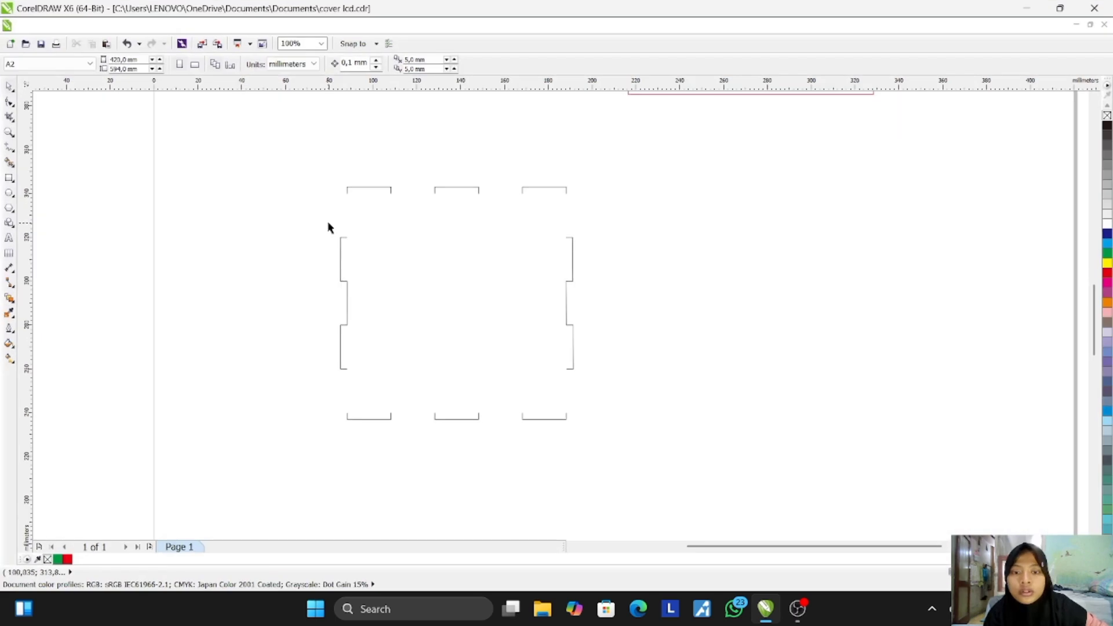
pyautogui.hotkey('ctrl', 'z')
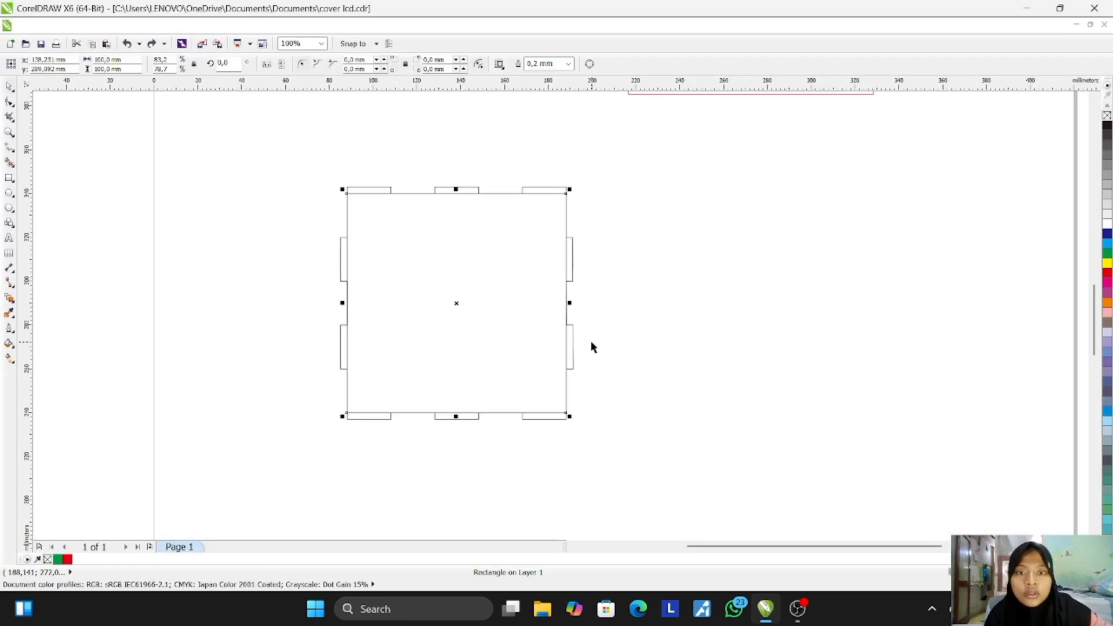
# Step: Delete the 100 mm square, keeping the tab outlines around it
pyautogui.click(581, 156)
pyautogui.click(567, 216)
pyautogui.press('Delete')
# Step: Draw straight lines closing the upper-left side and the two gaps between the top tabs of the outline
pyautogui.click(9, 149)
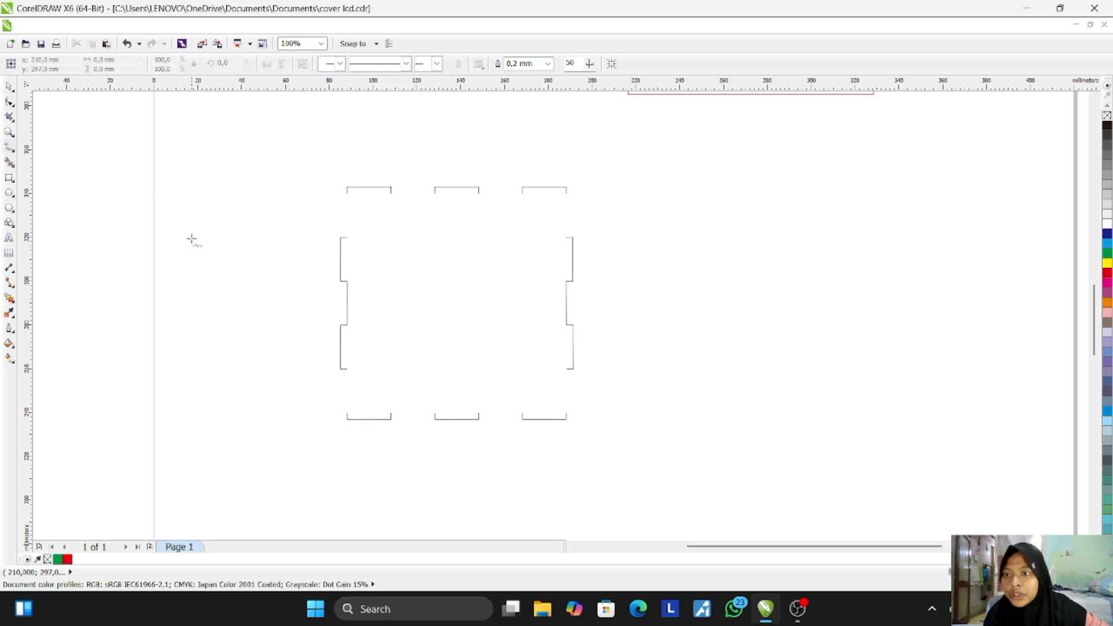
pyautogui.click(347, 240)
pyautogui.click(347, 190)
pyautogui.click(390, 193)
pyautogui.click(435, 194)
pyautogui.moveTo(479, 194); pyautogui.dragTo(482, 197)
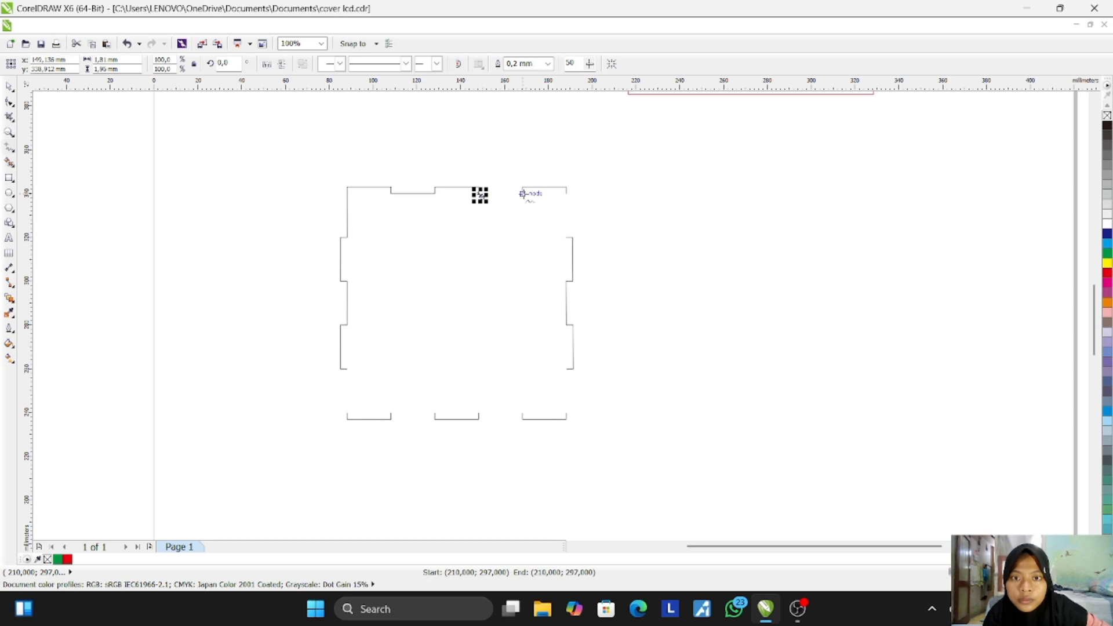
pyautogui.hotkey('ctrl', 'z')
pyautogui.click(522, 193)
pyautogui.click(479, 193)
# Step: Connect the right edge's two-tab profile to the top and bottom corner tabs with straight lines
pyautogui.click(567, 189)
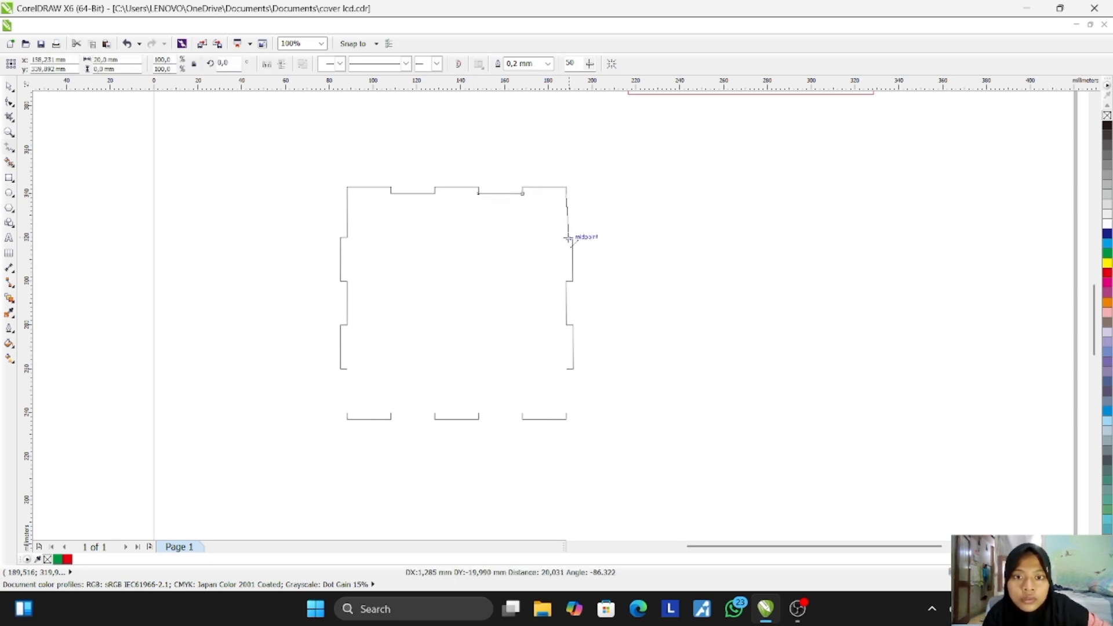
pyautogui.click(567, 240)
pyautogui.click(567, 367)
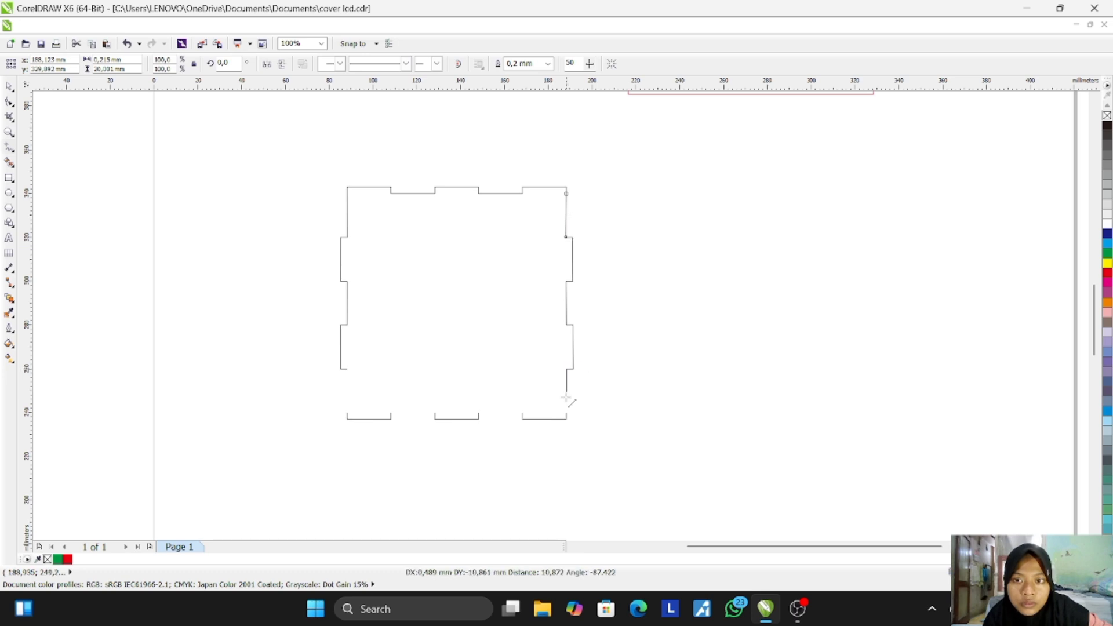
pyautogui.click(567, 416)
# Step: Close the two gaps between the bottom tabs and the lower-left side of the outline with straight lines
pyautogui.click(522, 416)
pyautogui.click(479, 415)
pyautogui.click(436, 413)
pyautogui.click(391, 413)
pyautogui.click(349, 413)
pyautogui.click(347, 366)
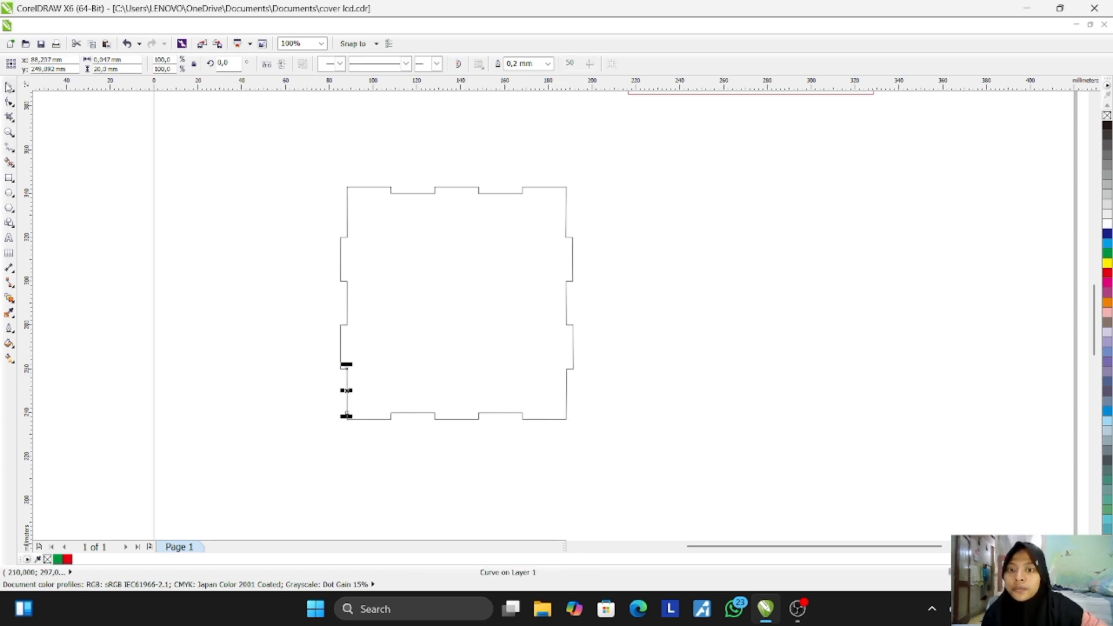
# Step: Select all segments of the tabbed panel and colour their outlines red
pyautogui.click(803, 341)
pyautogui.moveTo(283, 146); pyautogui.dragTo(623, 486)
pyautogui.rightClick(1108, 280)
pyautogui.click(850, 303)
pyautogui.moveTo(281, 144); pyautogui.dragTo(623, 480)
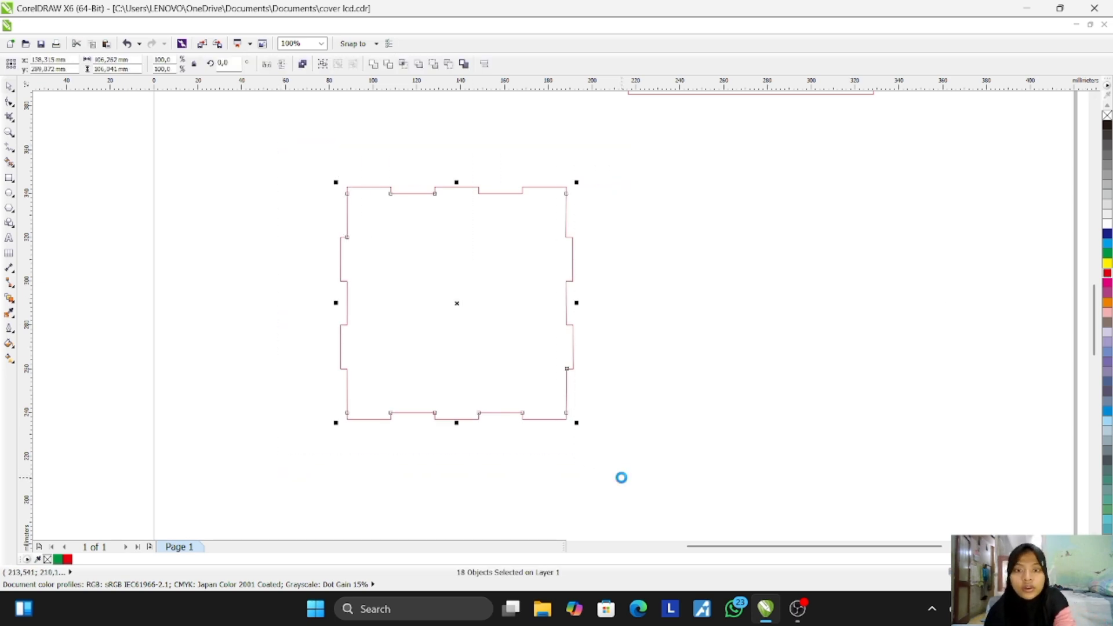
# Step: Duplicate the red tabbed panel outline and place the copy to the right of the original
pyautogui.moveTo(513, 325); pyautogui.dragTo(749, 375)
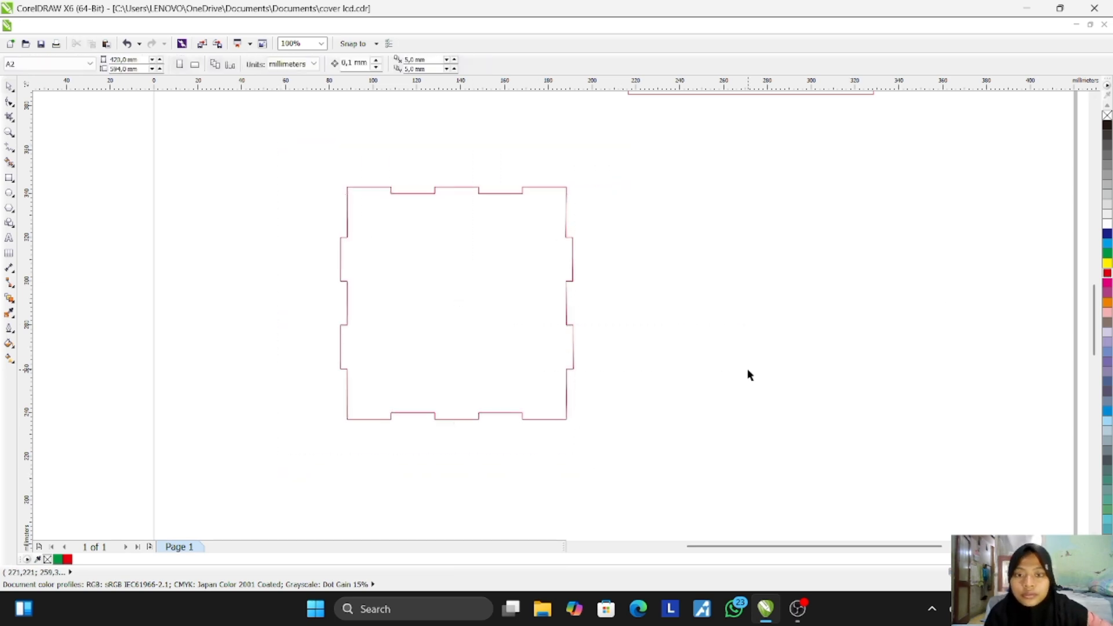
pyautogui.hotkey('ctrl', 'z')
pyautogui.moveTo(281, 180); pyautogui.dragTo(634, 471)
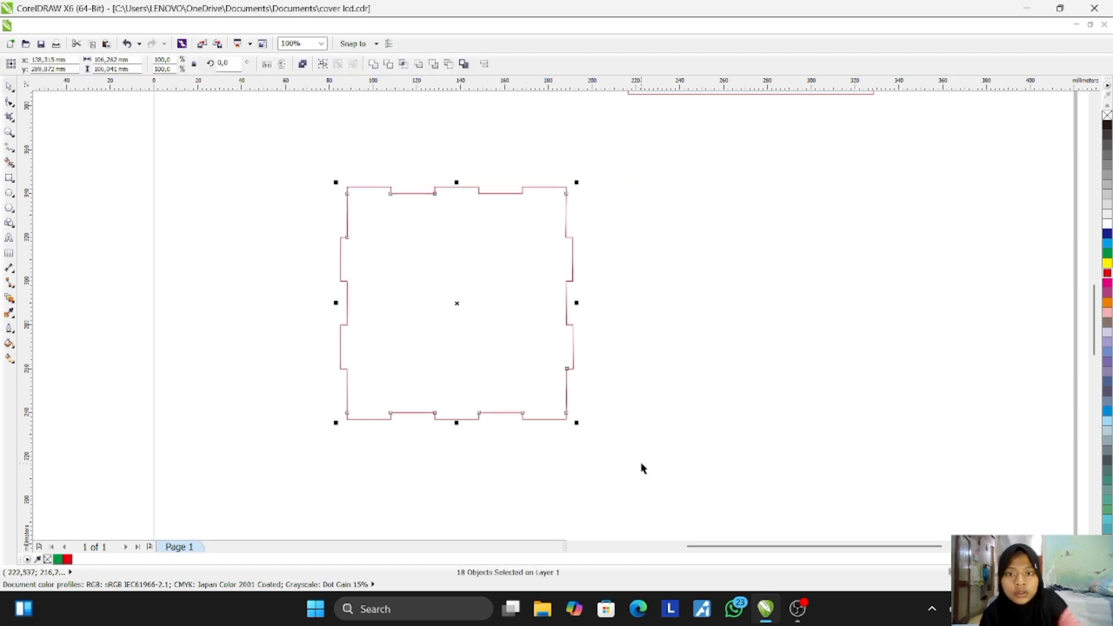
pyautogui.moveTo(471, 311); pyautogui.dragTo(601, 316)
pyautogui.moveTo(313, 165); pyautogui.dragTo(633, 458)
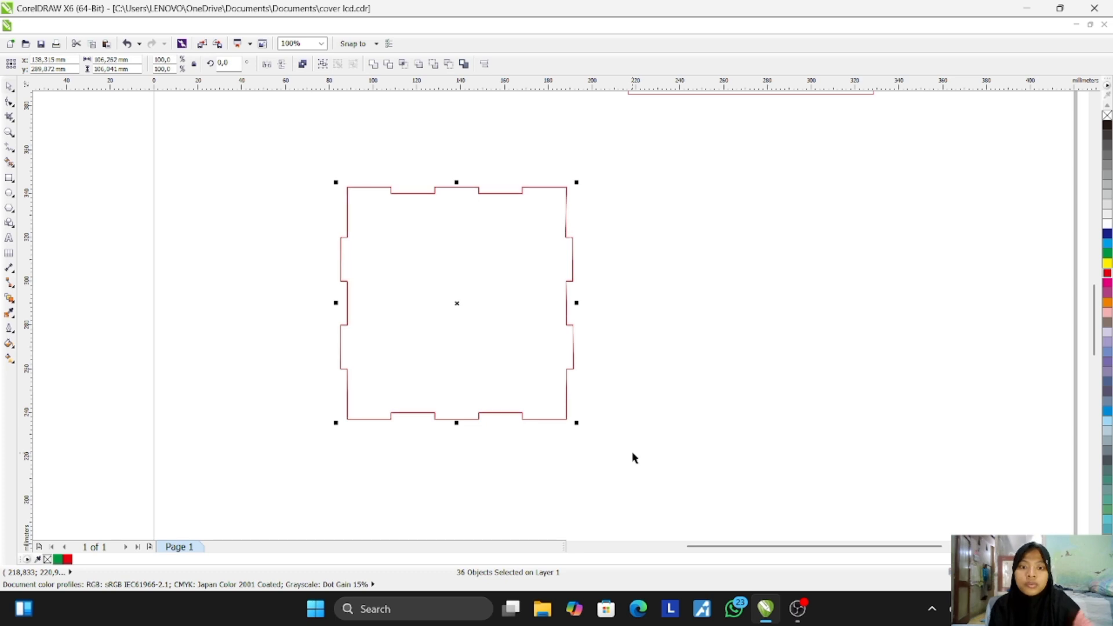
pyautogui.moveTo(464, 305); pyautogui.dragTo(759, 305)
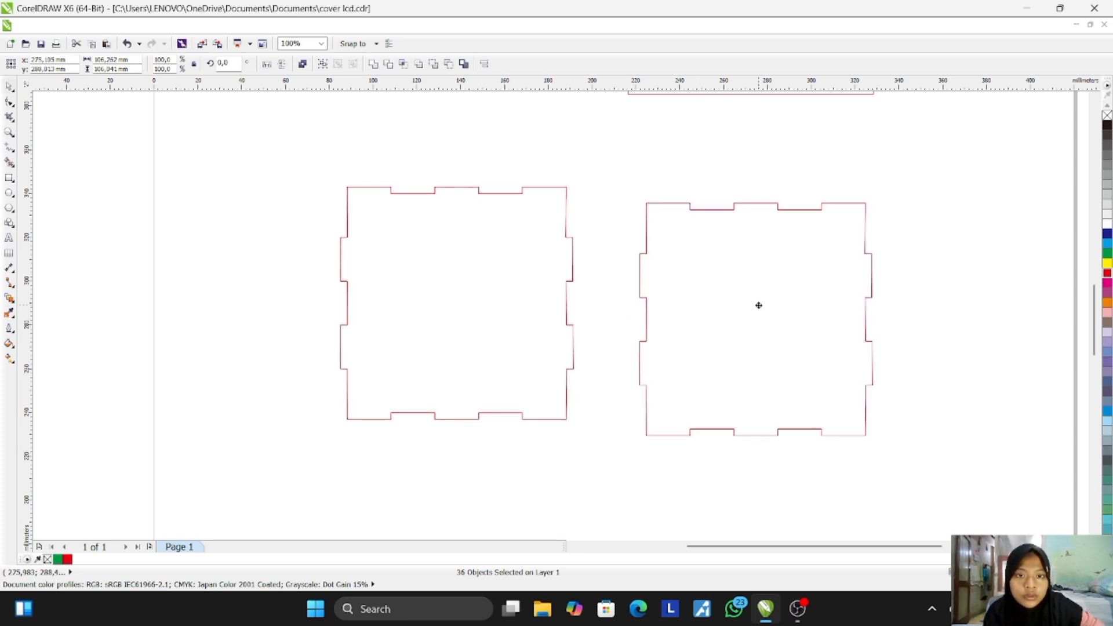
# Step: Reposition the copied tabbed panel below the panel with four round holes
pyautogui.moveTo(754, 190); pyautogui.dragTo(747, 240)
pyautogui.moveTo(749, 190); pyautogui.dragTo(763, 276)
pyautogui.scroll(1, 837, 422)
pyautogui.scroll(-3, 838, 423)
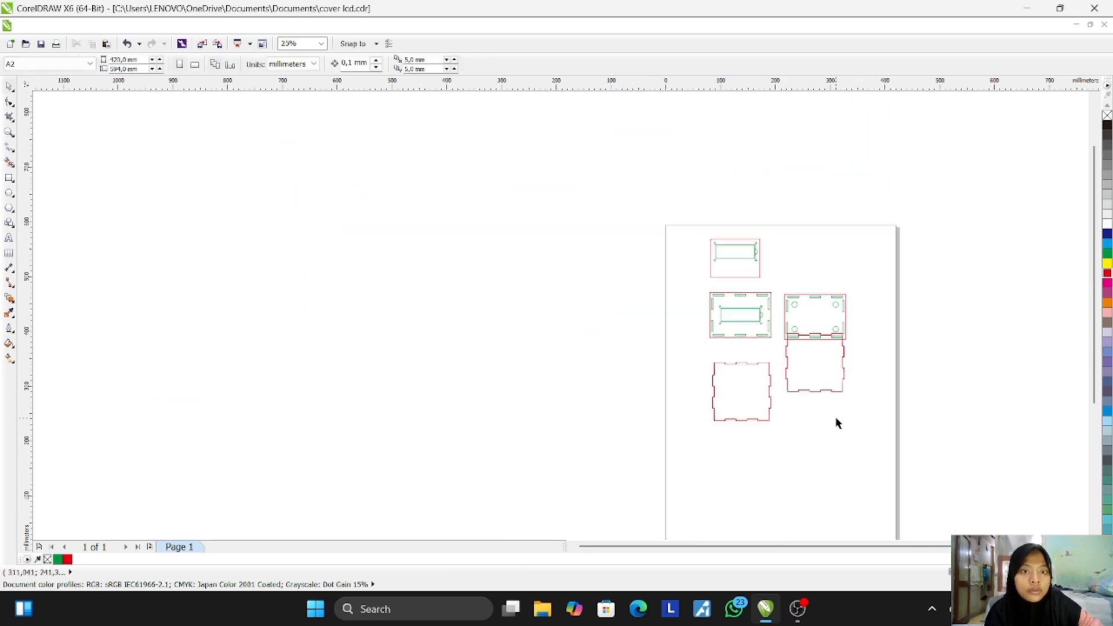
pyautogui.scroll(1, 837, 423)
pyautogui.click(837, 423)
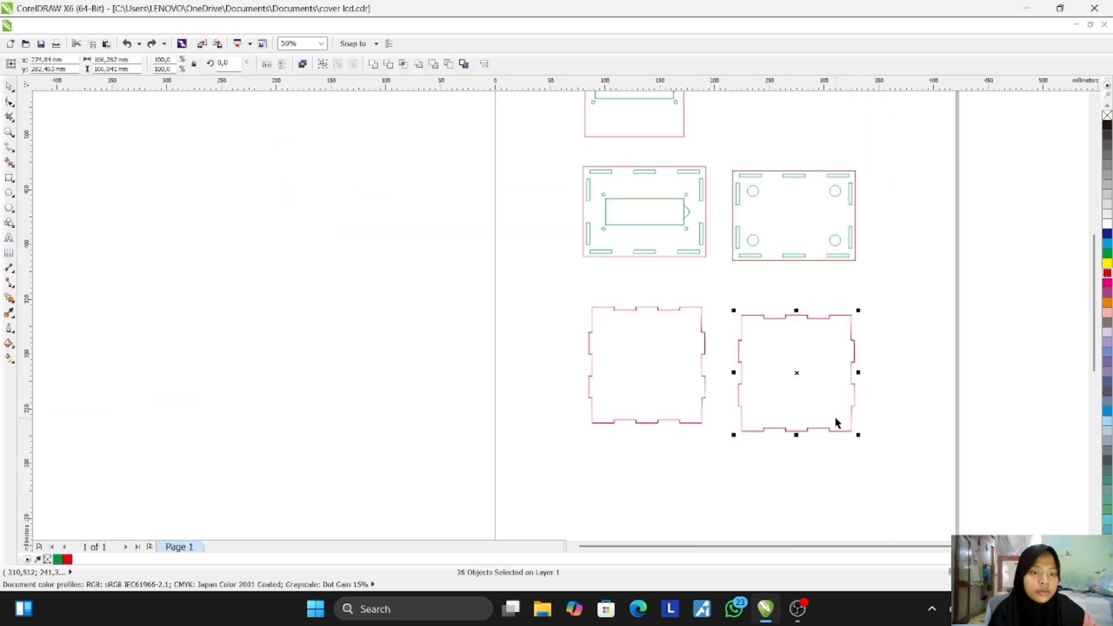
pyautogui.moveTo(741, 315); pyautogui.dragTo(745, 302)
pyautogui.click(922, 391)
pyautogui.scroll(-1, 920, 380)
pyautogui.scroll(2, 917, 377)
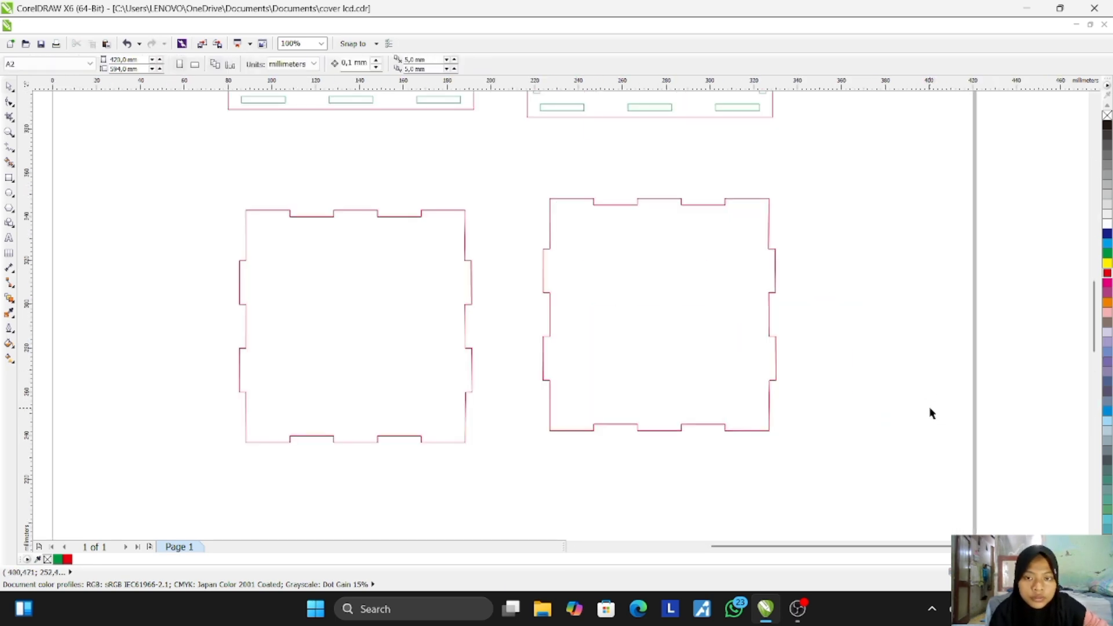
# Step: Draw a rectangle below the left tabbed panel and set its size to 100 x 82 mm
pyautogui.scroll(-1, 925, 420)
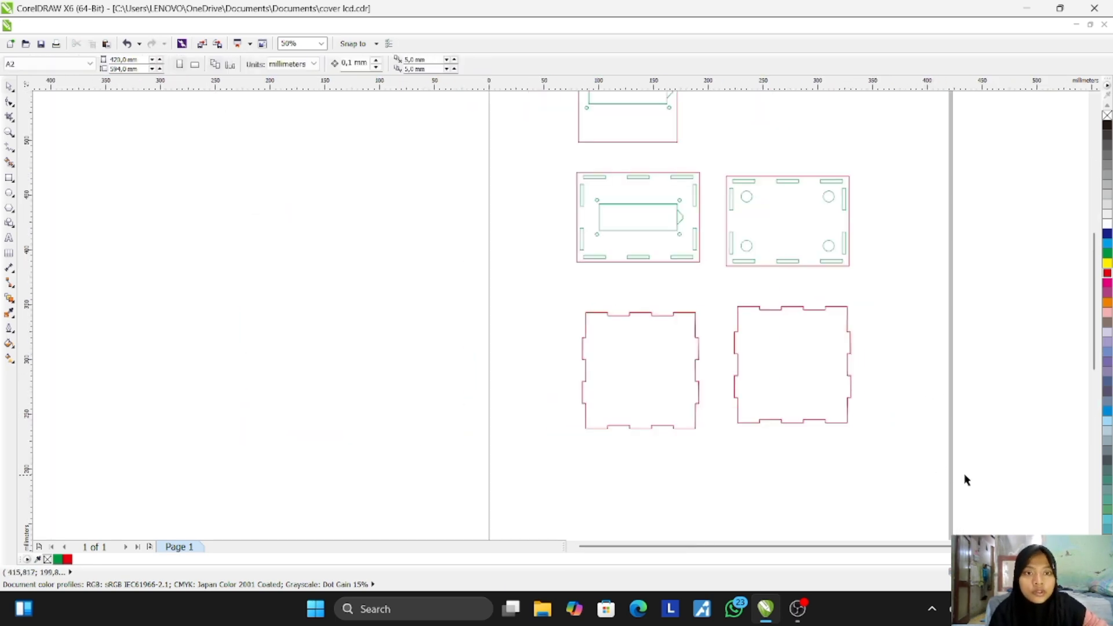
pyautogui.click(12, 180)
pyautogui.moveTo(1094, 250); pyautogui.dragTo(1101, 297)
pyautogui.moveTo(584, 332); pyautogui.dragTo(704, 458)
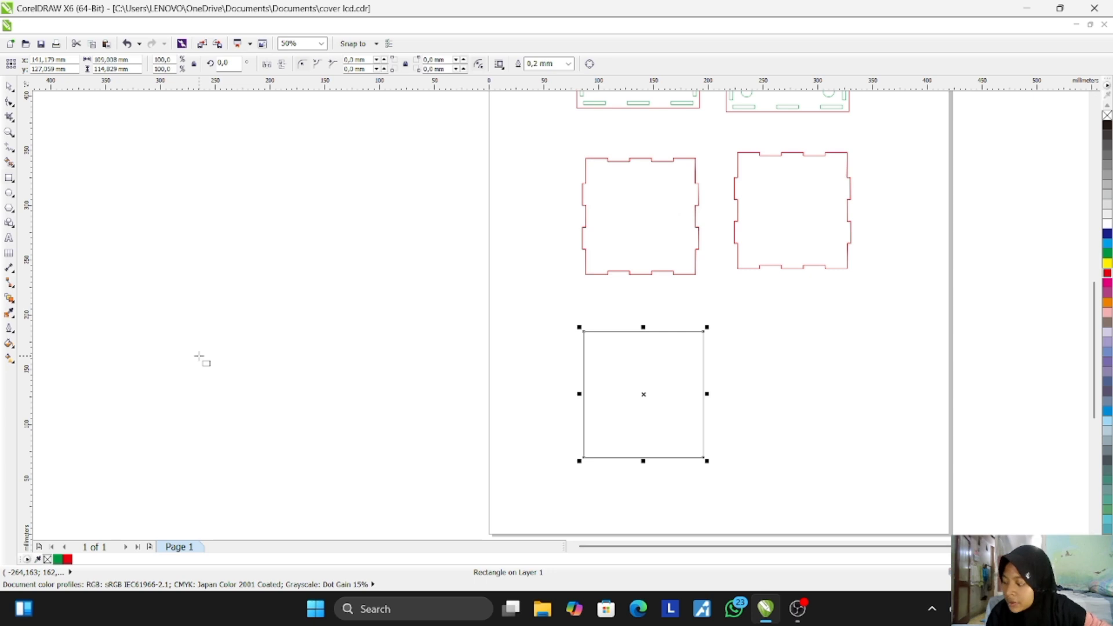
pyautogui.click(134, 60)
pyautogui.write('1')
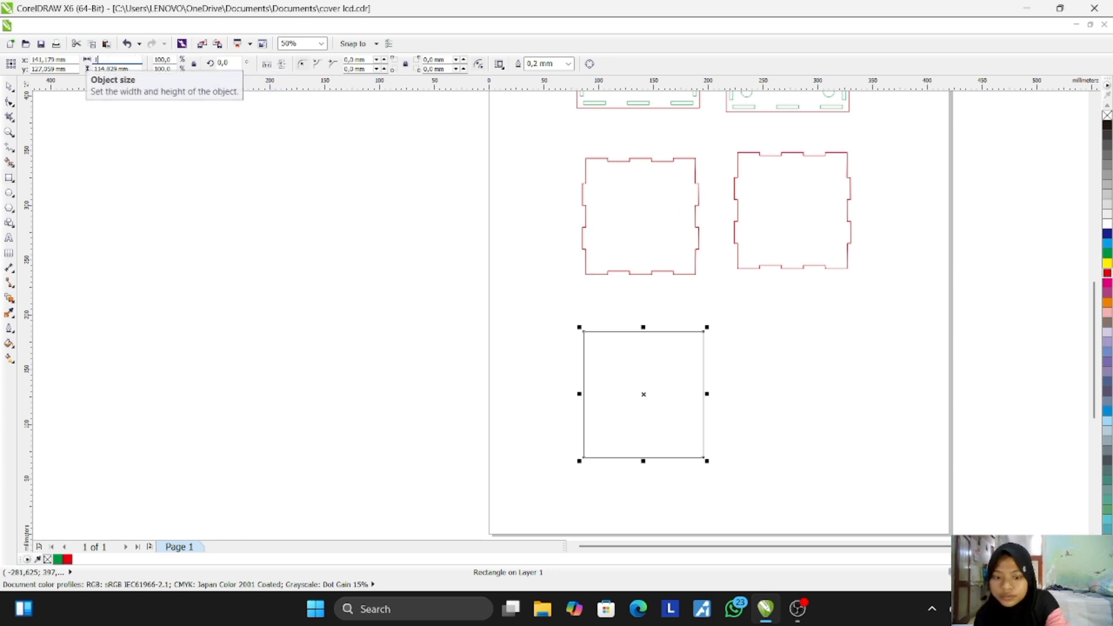
pyautogui.write('00')
pyautogui.press('Return')
pyautogui.press('Tab')
pyautogui.write('8')
pyautogui.press('Return')
# Step: Move the 100 x 82 mm rectangle over the right end of the four-hole panel, level with the panel's top and bottom edges
pyautogui.moveTo(649, 399); pyautogui.dragTo(931, 136)
pyautogui.scroll(-2, 1031, 199)
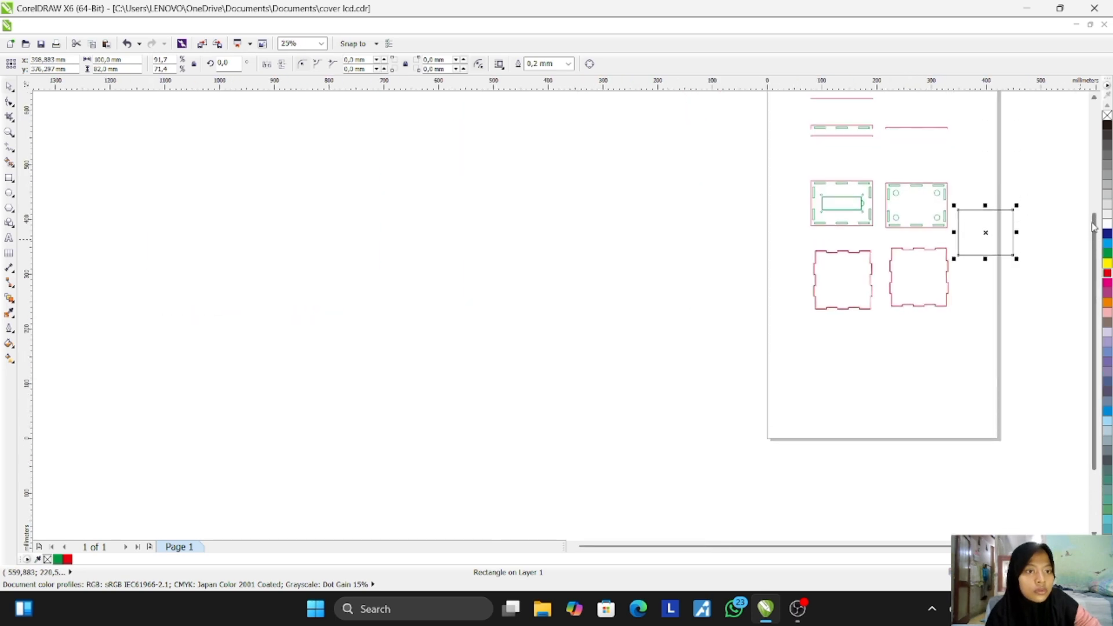
pyautogui.scroll(1, 989, 238)
pyautogui.moveTo(983, 238); pyautogui.dragTo(961, 183)
pyautogui.scroll(1, 961, 183)
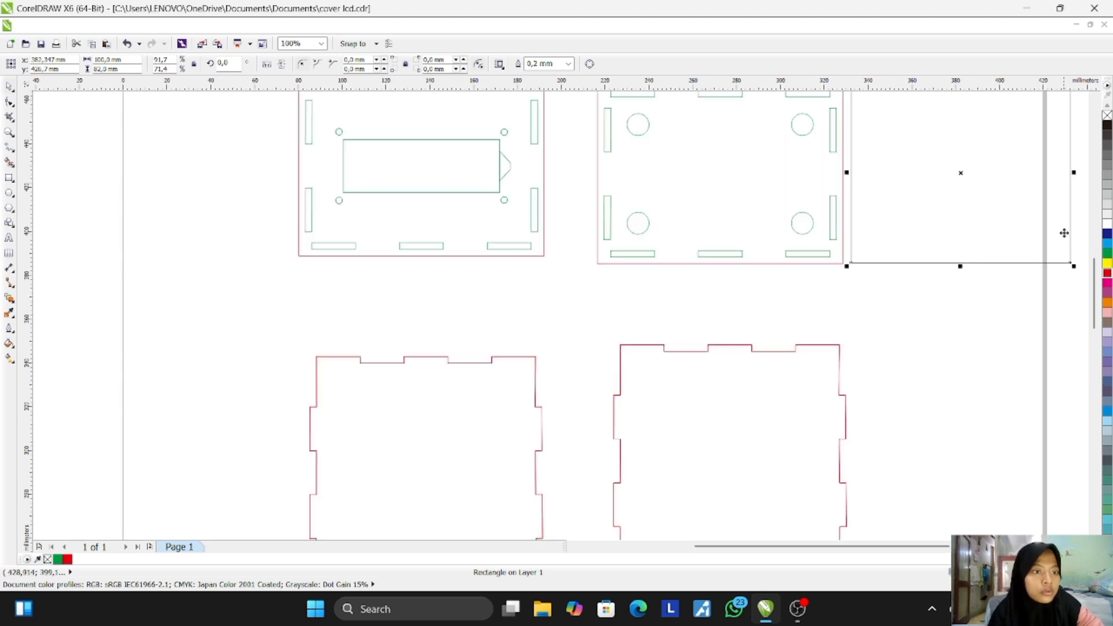
pyautogui.scroll(-2, 1064, 233)
pyautogui.scroll(2, 1019, 265)
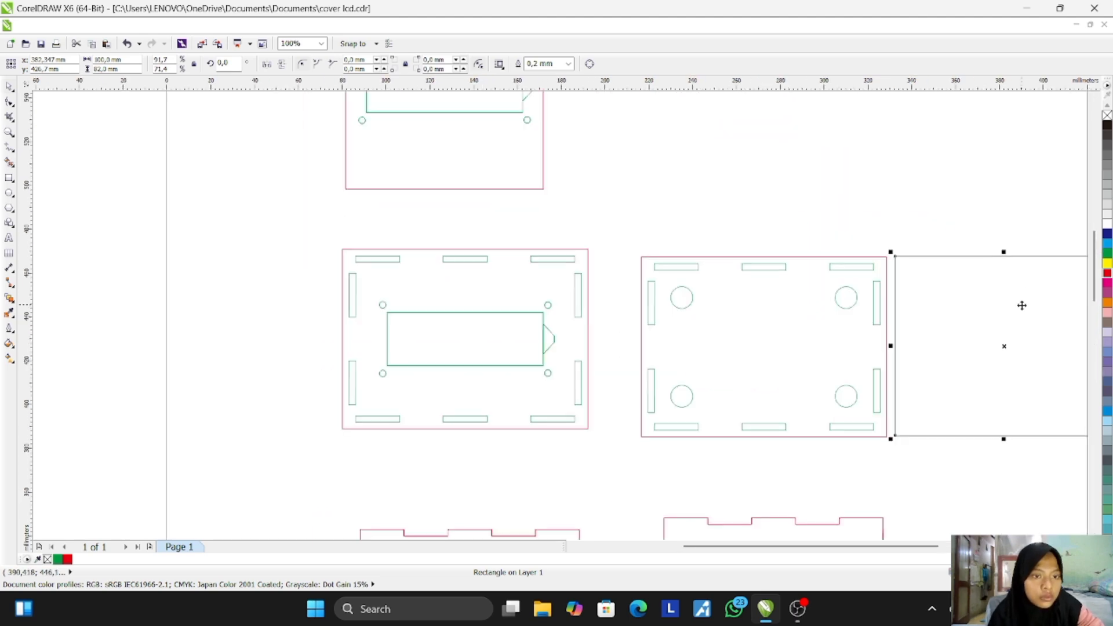
pyautogui.scroll(1, 998, 317)
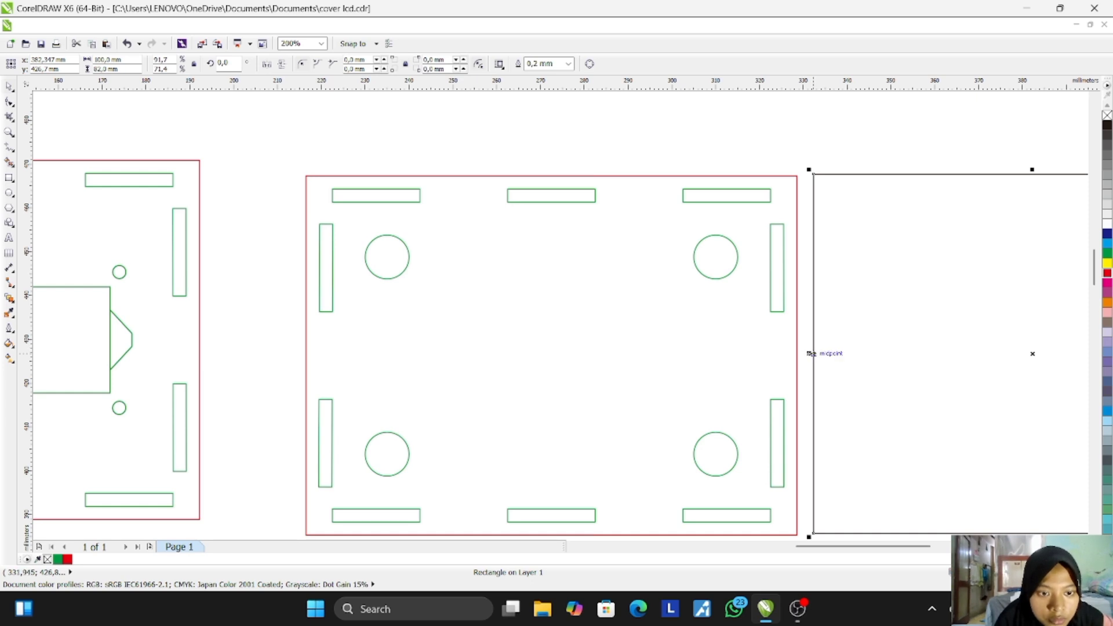
pyautogui.moveTo(813, 353); pyautogui.dragTo(749, 356)
pyautogui.click(841, 141)
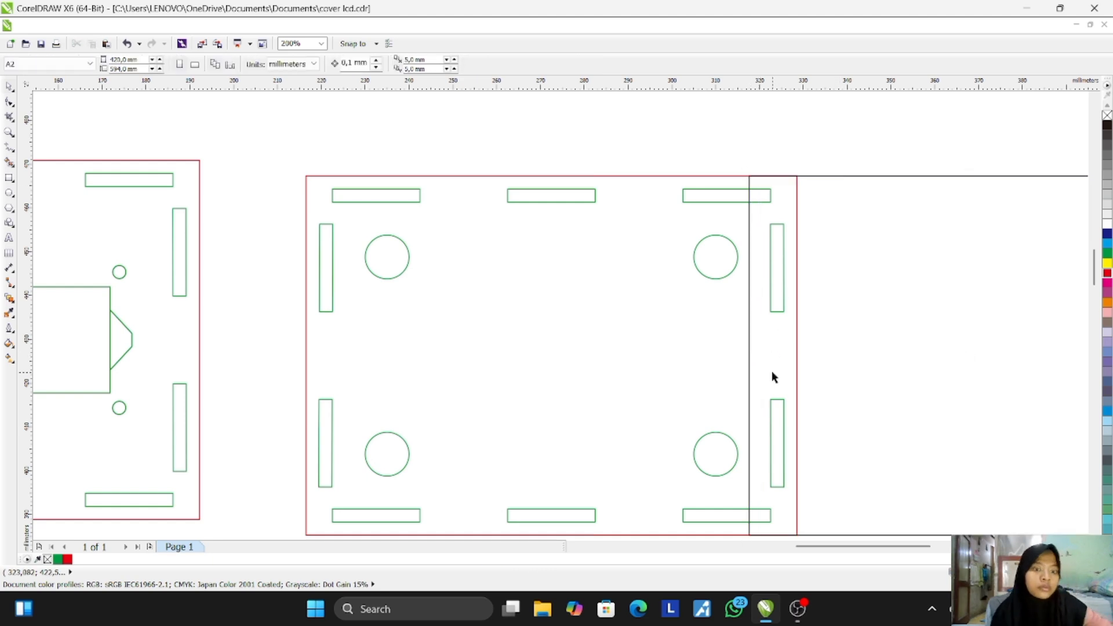
# Step: Trace the upper slot at the four-hole panel's right edge with straight lines inside the overlapping rectangle
pyautogui.click(12, 149)
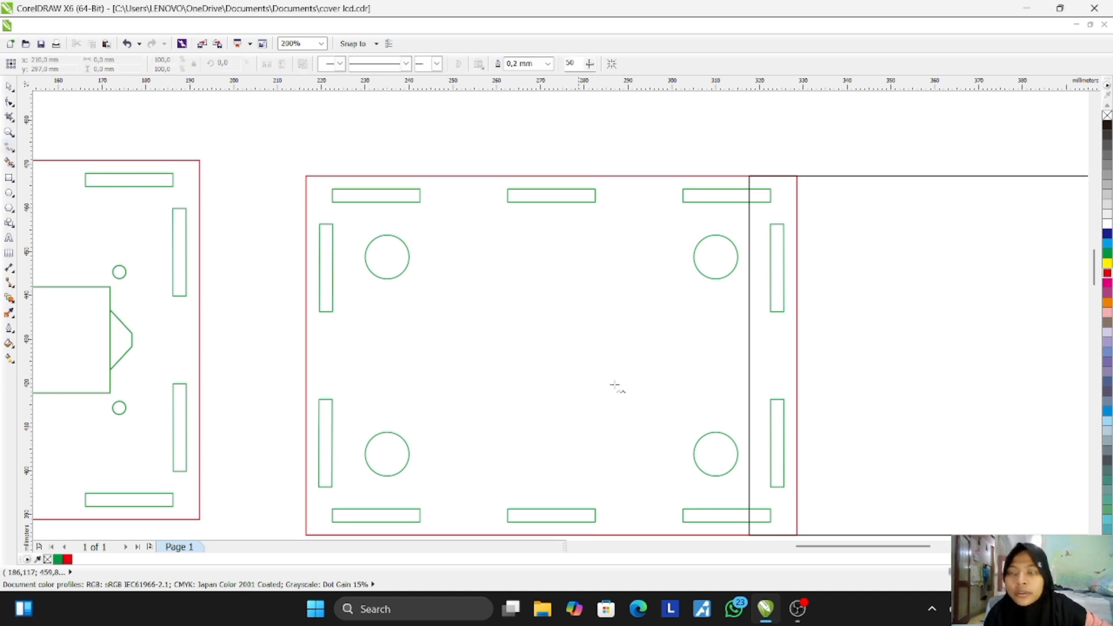
pyautogui.moveTo(771, 312); pyautogui.dragTo(783, 311)
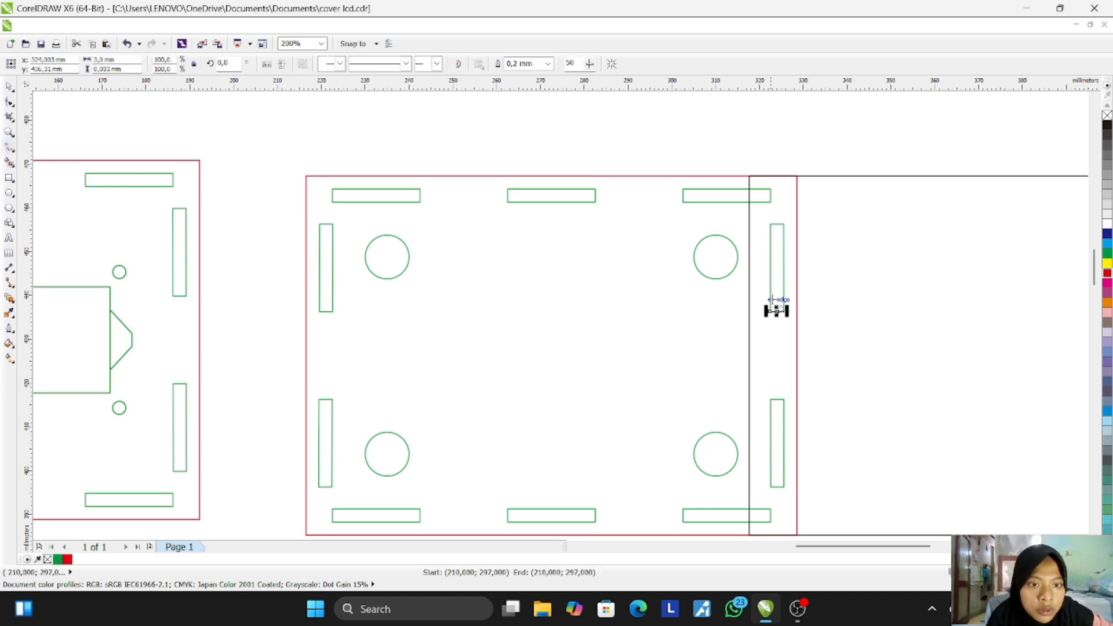
pyautogui.click(783, 224)
pyautogui.click(783, 311)
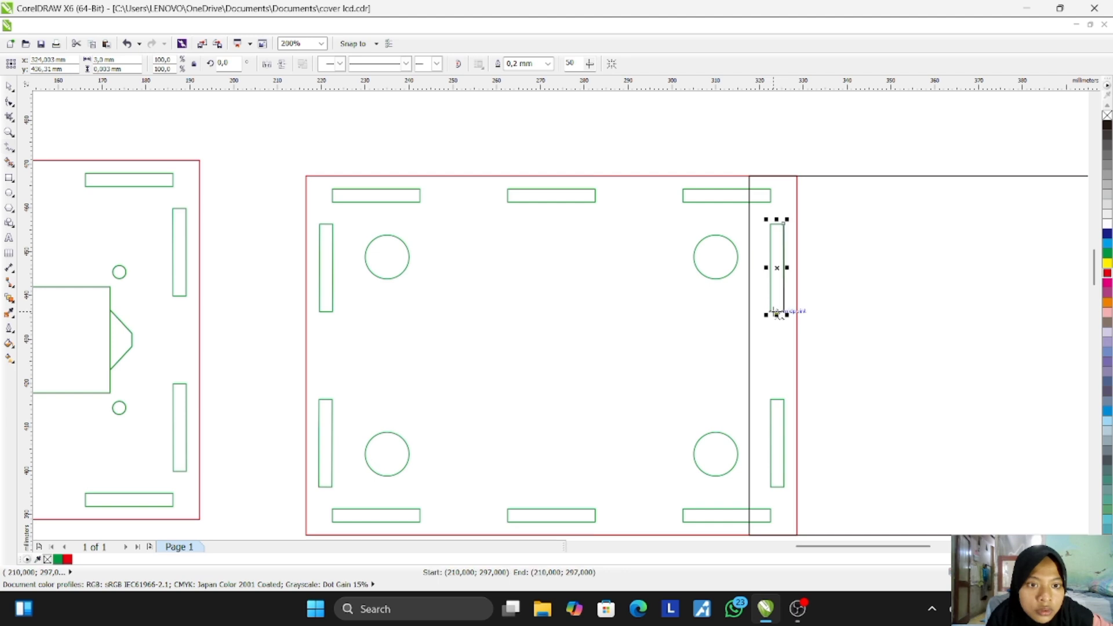
pyautogui.click(772, 311)
pyautogui.click(771, 225)
pyautogui.click(770, 225)
pyautogui.click(784, 224)
# Step: Trace the lower slot at the four-hole panel's right edge with straight lines
pyautogui.click(770, 398)
pyautogui.click(784, 399)
pyautogui.click(784, 400)
pyautogui.click(785, 486)
pyautogui.click(784, 486)
pyautogui.click(770, 487)
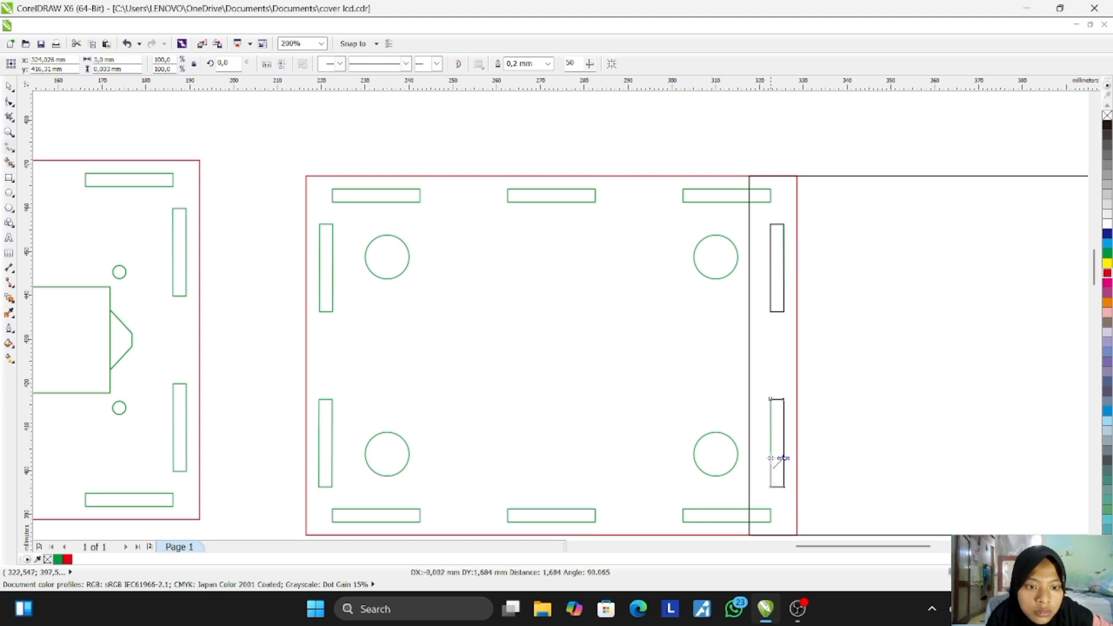
pyautogui.click(770, 399)
pyautogui.scroll(-3, 902, 404)
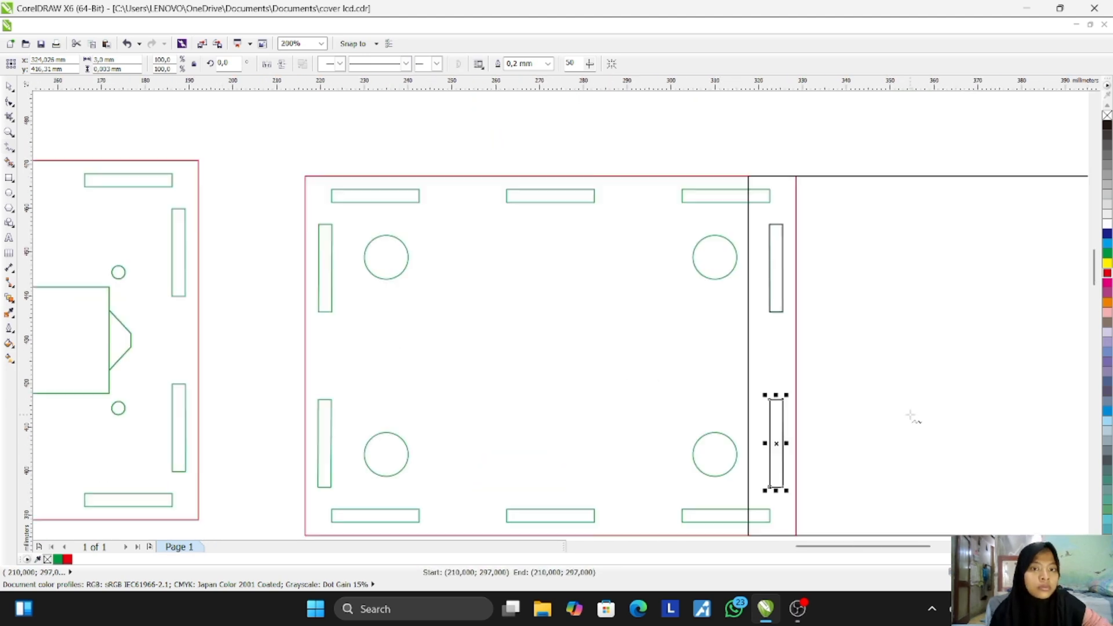
# Step: Move the rectangle with its two traced slots below the left tabbed panel and set the four-hole panel back above the right tabbed panel
pyautogui.click(10, 86)
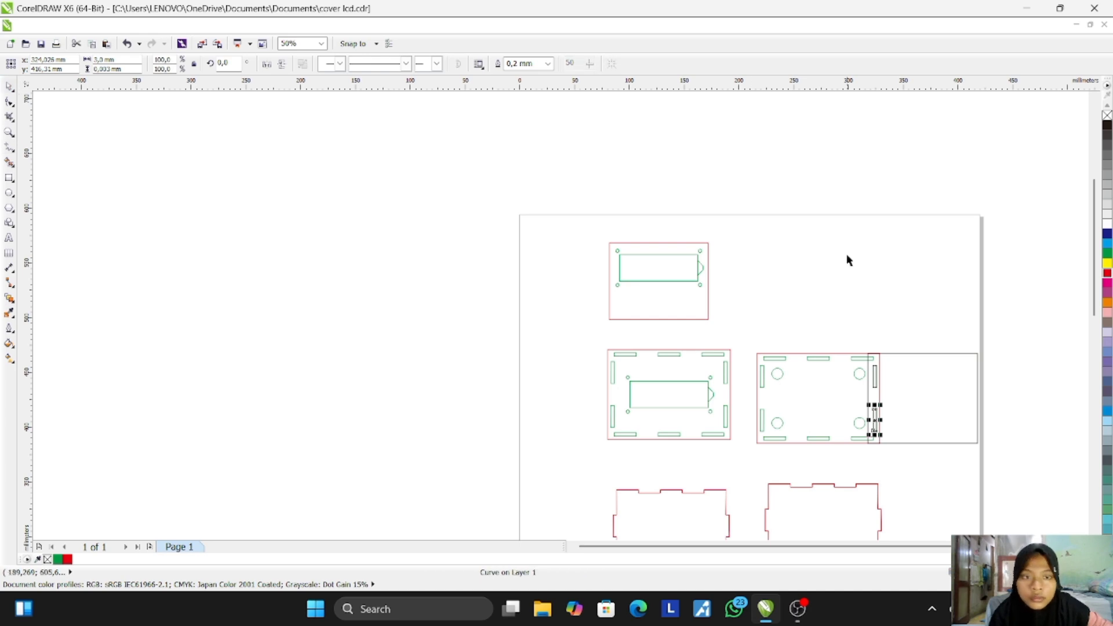
pyautogui.moveTo(835, 373); pyautogui.dragTo(829, 280)
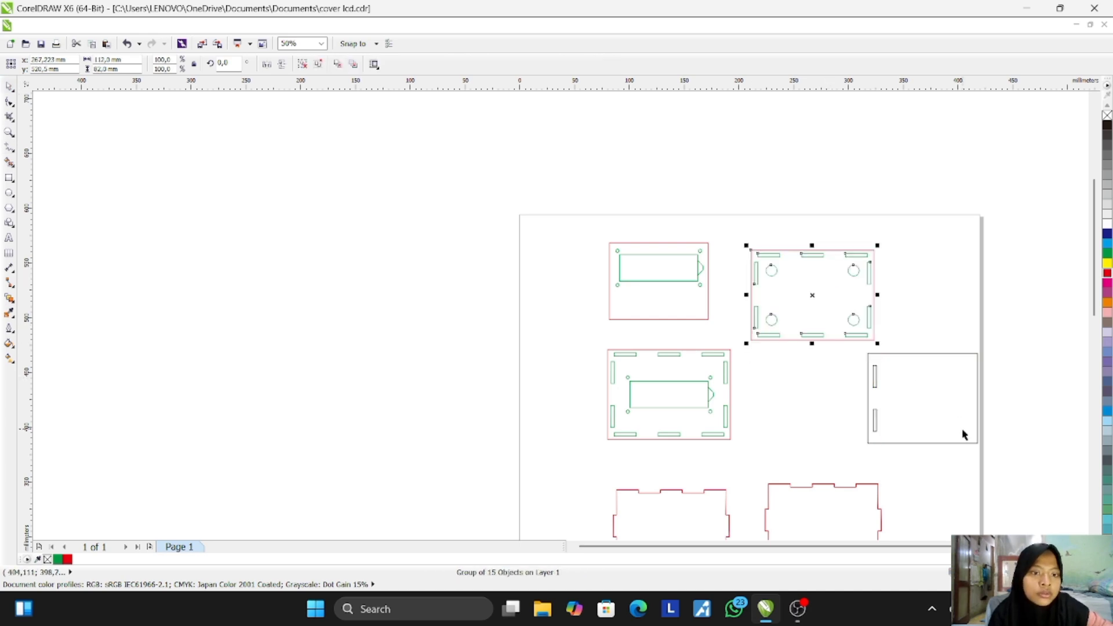
pyautogui.scroll(-4, 1095, 278)
pyautogui.moveTo(830, 135); pyautogui.dragTo(696, 489)
pyautogui.moveTo(836, 116); pyautogui.dragTo(847, 219)
pyautogui.scroll(-3, 1095, 314)
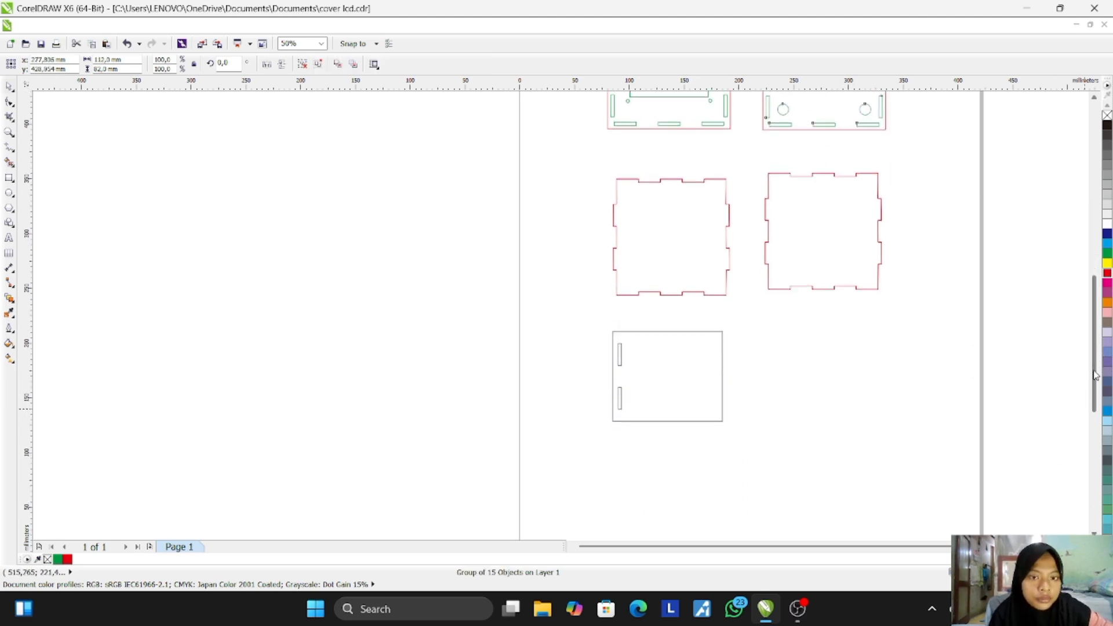
# Step: Duplicate the two slots at the rectangle's left edge and place the copies near its right edge
pyautogui.scroll(2, 681, 312)
pyautogui.scroll(-1, 682, 312)
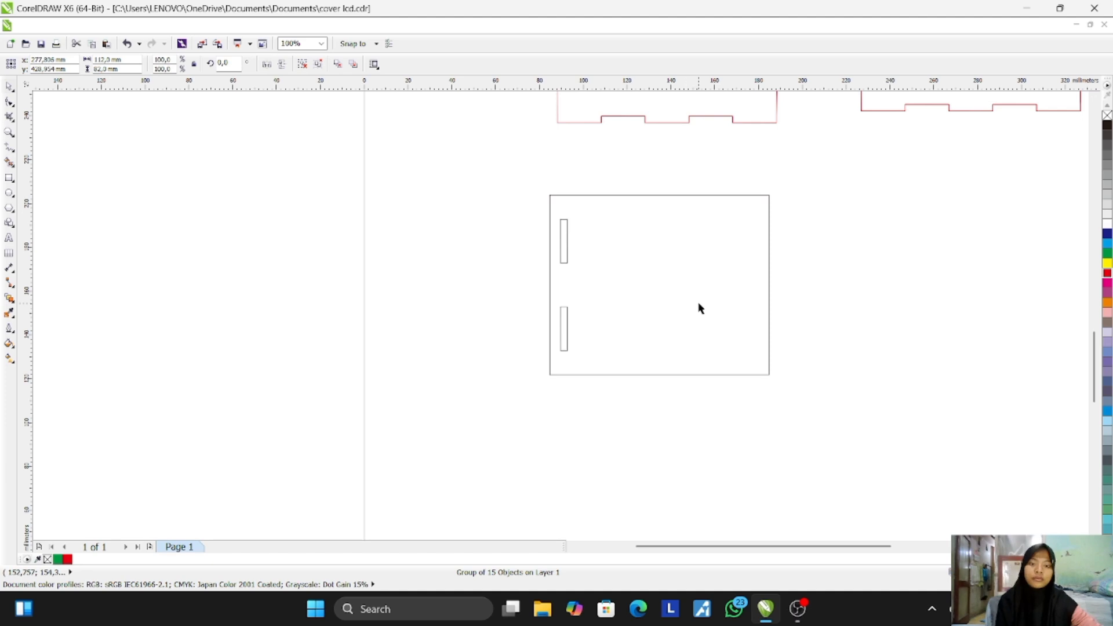
pyautogui.moveTo(534, 205); pyautogui.dragTo(611, 360)
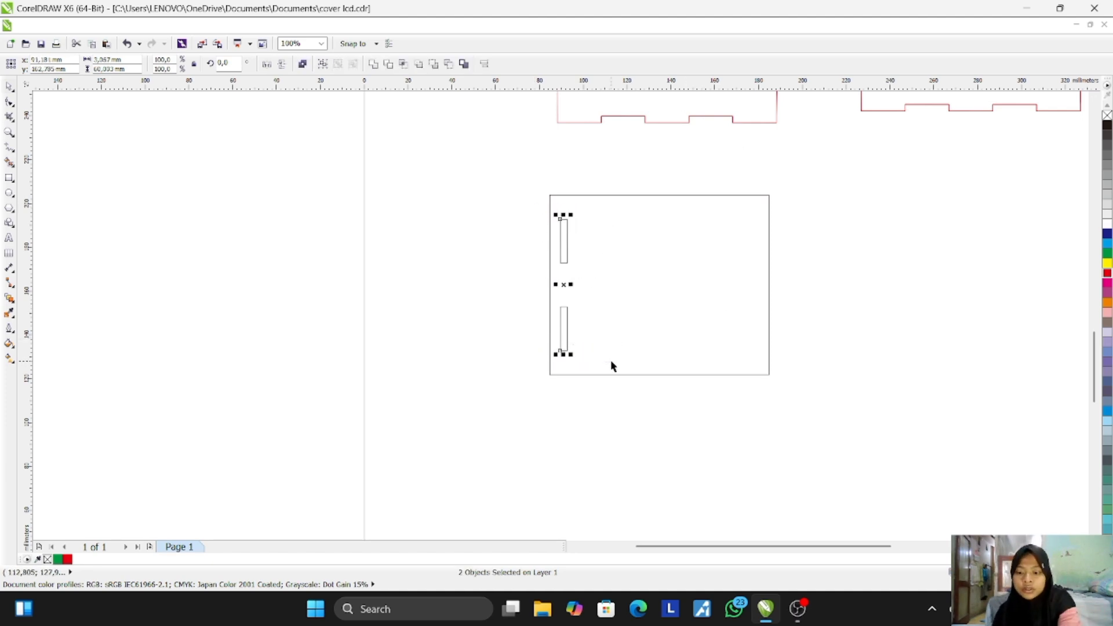
pyautogui.moveTo(567, 306); pyautogui.dragTo(586, 290)
pyautogui.hotkey('ctrl', 'z')
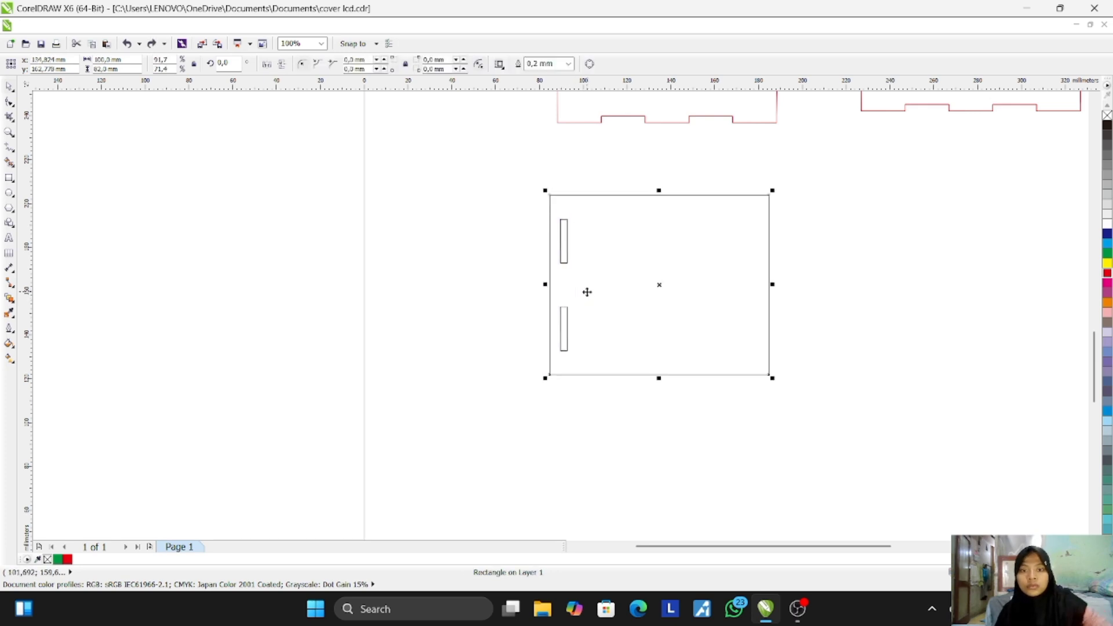
pyautogui.click(568, 242)
pyautogui.moveTo(527, 186)
pyautogui.mouseDown()
pyautogui.moveTo(598, 326)
pyautogui.moveTo(597, 359)
pyautogui.moveTo(705, 309)
pyautogui.moveTo(743, 311)
pyautogui.mouseUp()
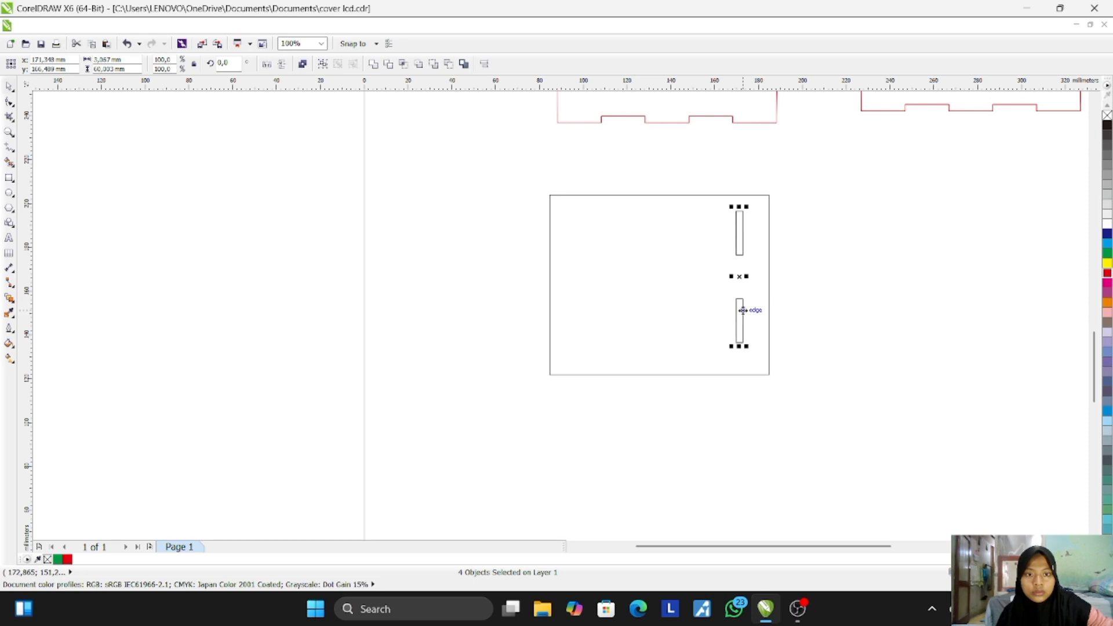
pyautogui.hotkey('ctrl', 'z')
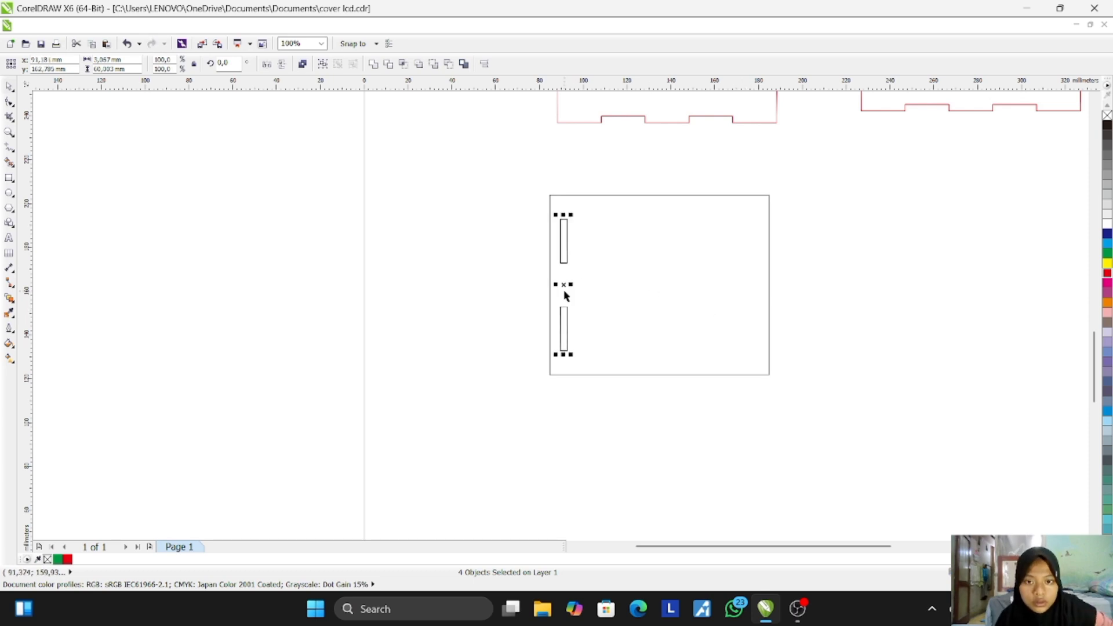
pyautogui.moveTo(563, 283)
pyautogui.mouseDown()
pyautogui.moveTo(770, 286)
pyautogui.moveTo(756, 287)
pyautogui.mouseUp()
pyautogui.click(783, 285)
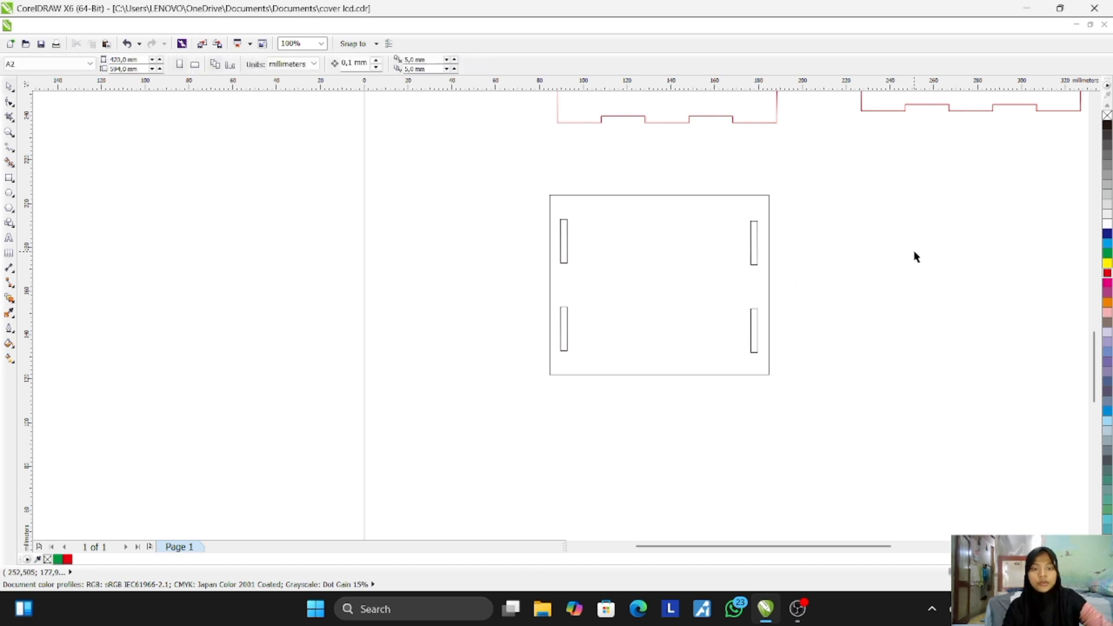
# Step: Rotate the black rectangle together with its four slots 90 degrees clockwise so that it stands upright
pyautogui.click(587, 223)
pyautogui.click(676, 196)
pyautogui.moveTo(773, 196); pyautogui.dragTo(747, 393)
pyautogui.click(881, 343)
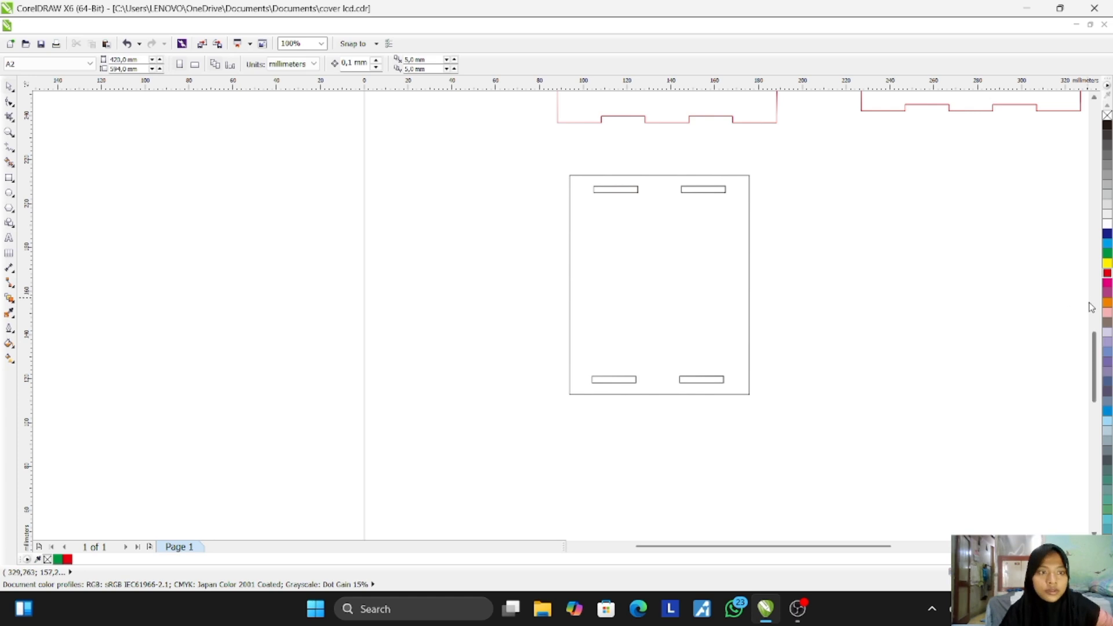
# Step: Copy the two tabs on the left tabbed panel's right side onto the slotted rectangle's right edge
pyautogui.moveTo(1098, 356)
pyautogui.mouseDown()
pyautogui.moveTo(1107, 311)
pyautogui.moveTo(1109, 340)
pyautogui.mouseUp()
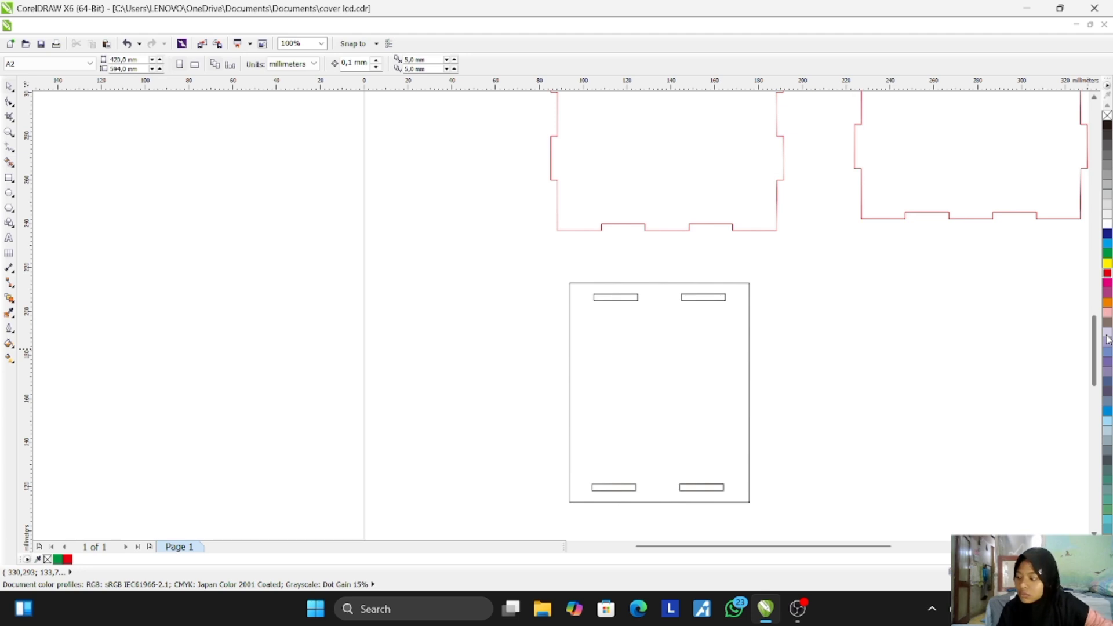
pyautogui.moveTo(1109, 340); pyautogui.dragTo(1109, 326)
pyautogui.moveTo(755, 125); pyautogui.dragTo(811, 282)
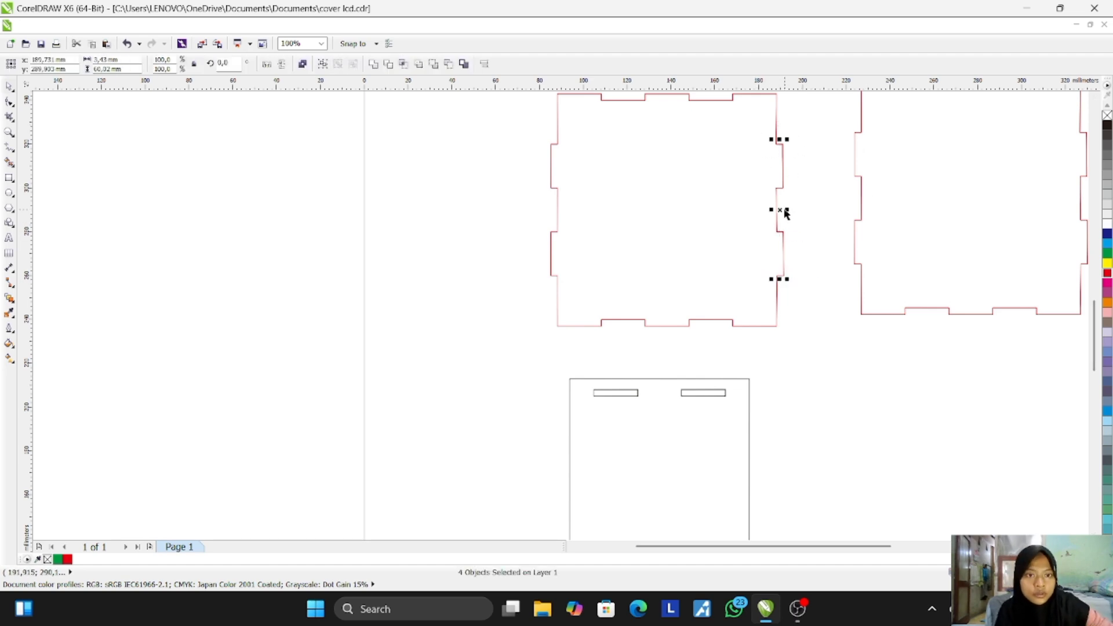
pyautogui.moveTo(786, 214); pyautogui.dragTo(751, 476)
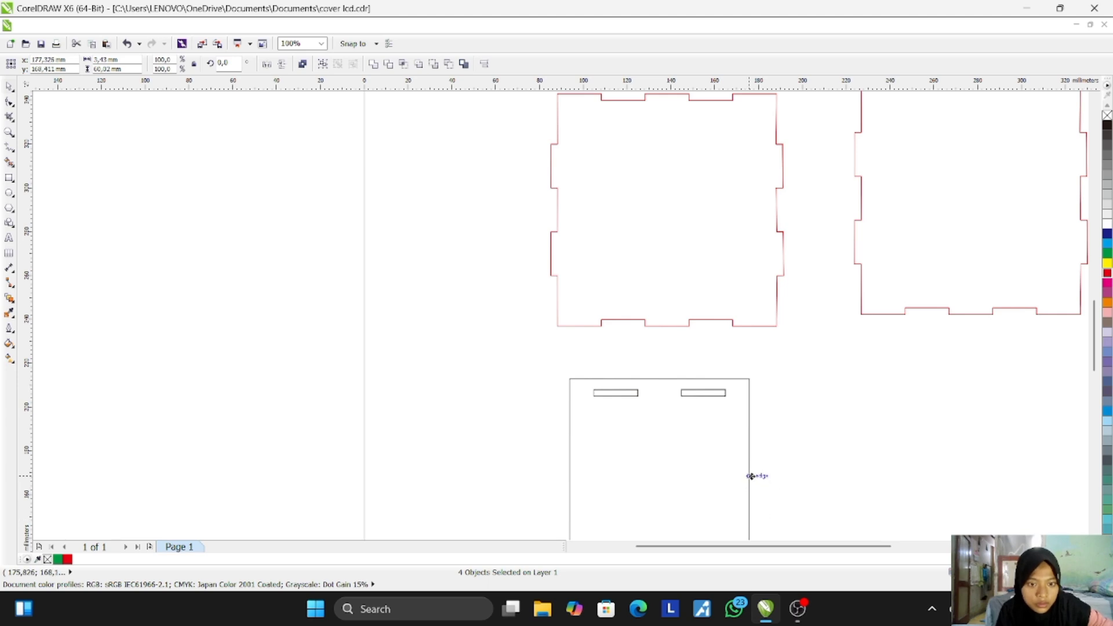
pyautogui.moveTo(858, 515)
pyautogui.mouseDown()
pyautogui.moveTo(748, 523)
pyautogui.moveTo(751, 487)
pyautogui.mouseUp()
pyautogui.click(882, 498)
# Step: Copy the two tabs on the left tabbed panel's left side onto the slotted rectangle's left edge
pyautogui.moveTo(522, 123); pyautogui.dragTo(574, 295)
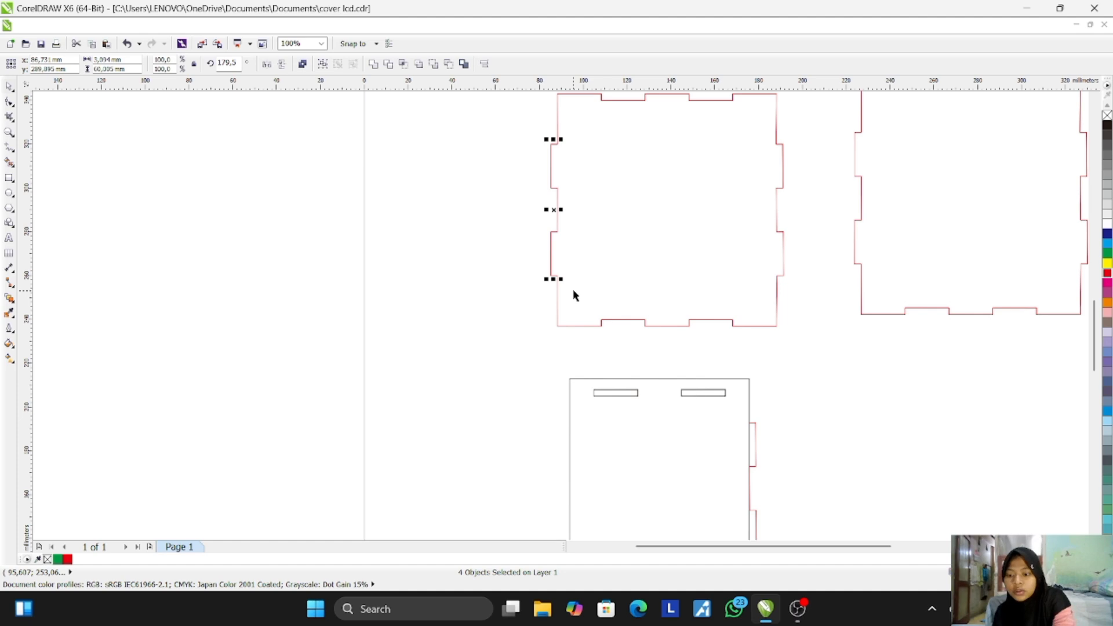
pyautogui.moveTo(555, 209); pyautogui.dragTo(572, 488)
pyautogui.click(965, 458)
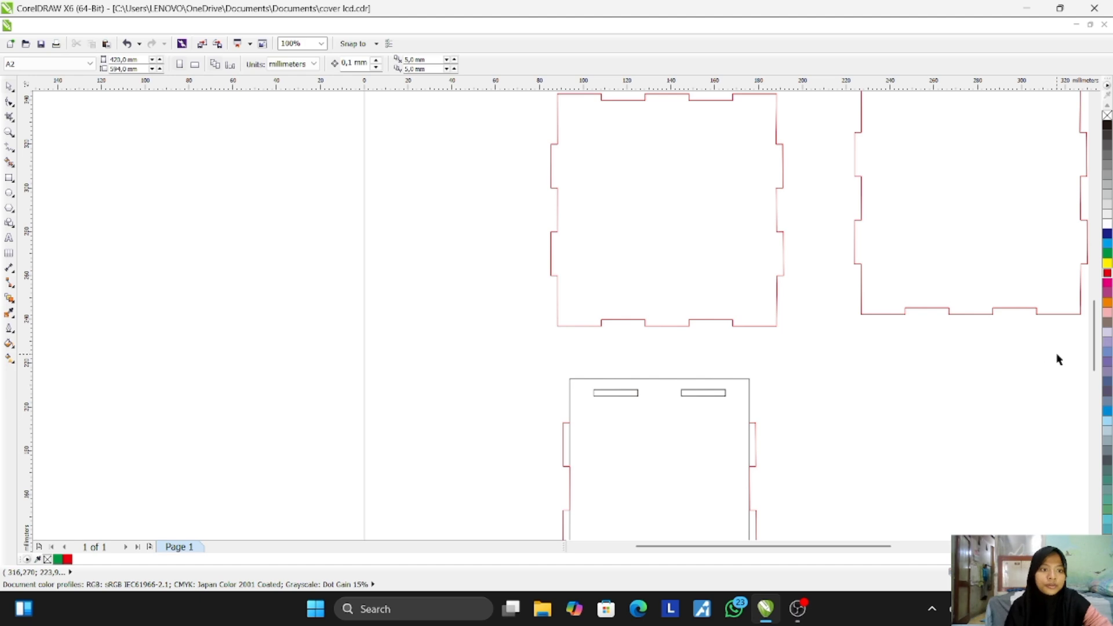
# Step: Trace the slotted rectangle's upper outline with straight lines from the upper left tab around both top corners to the upper right tab
pyautogui.scroll(2, 791, 462)
pyautogui.scroll(-4, 790, 462)
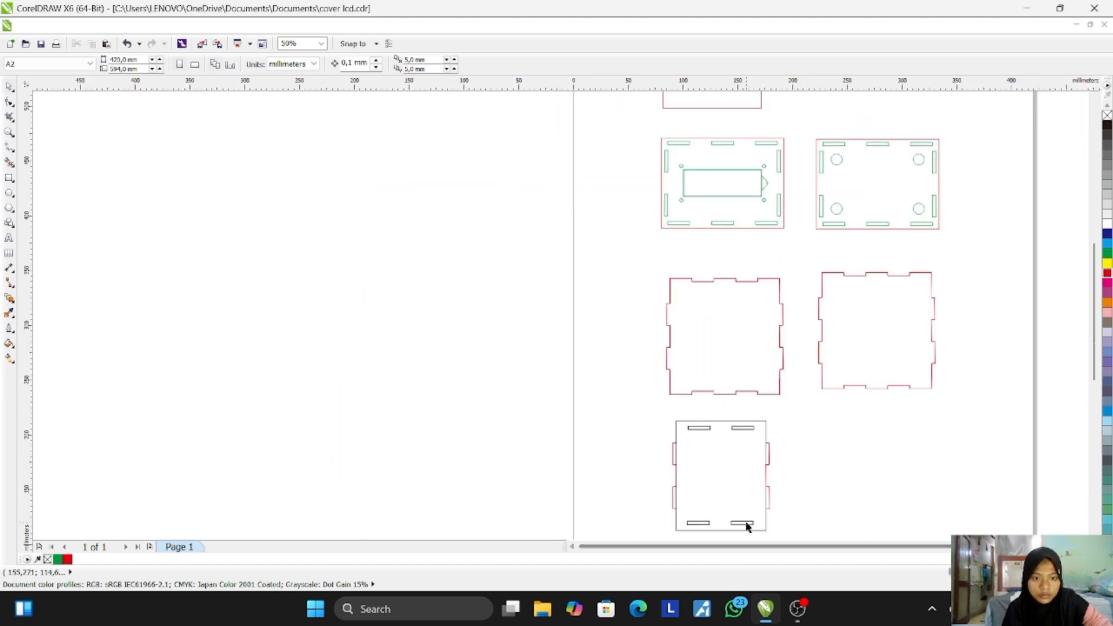
pyautogui.scroll(-2, 747, 528)
pyautogui.scroll(4, 749, 532)
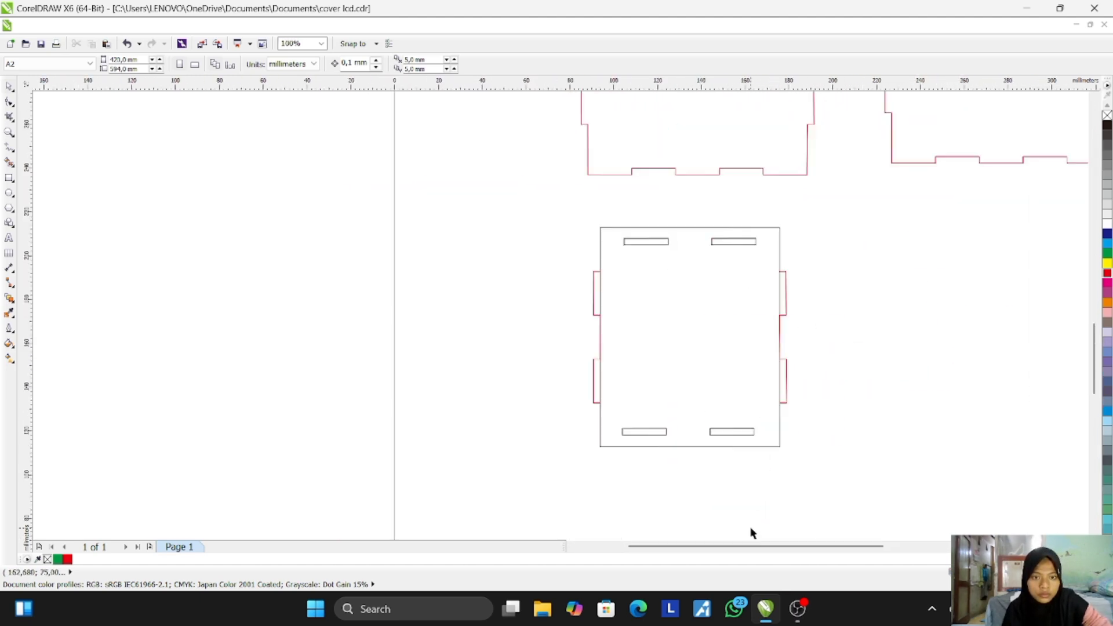
pyautogui.click(600, 239)
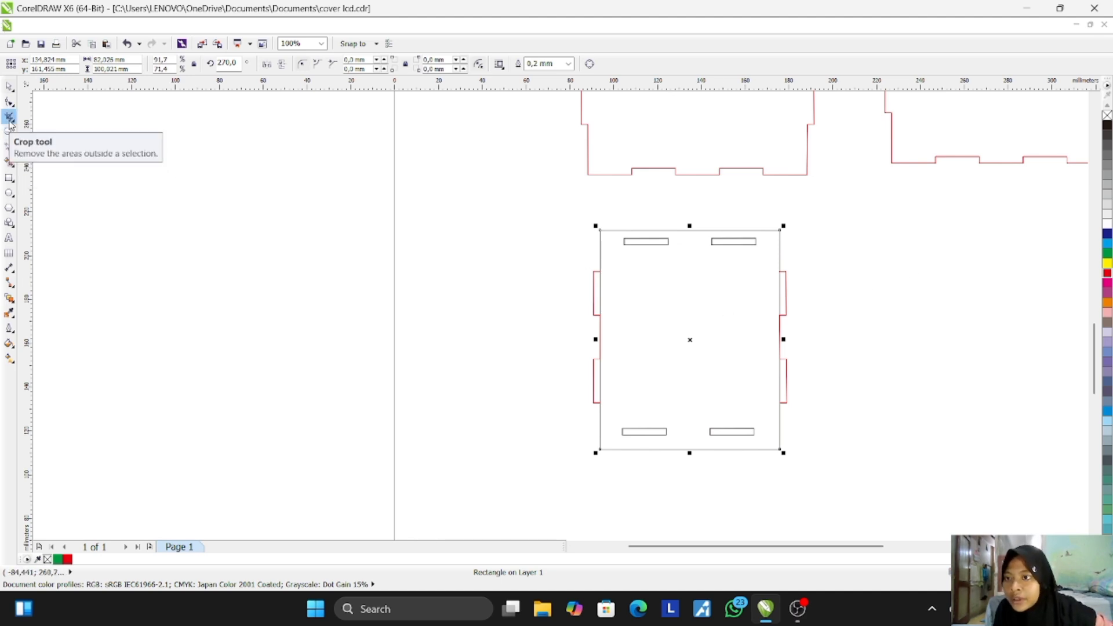
pyautogui.click(8, 146)
pyautogui.click(600, 265)
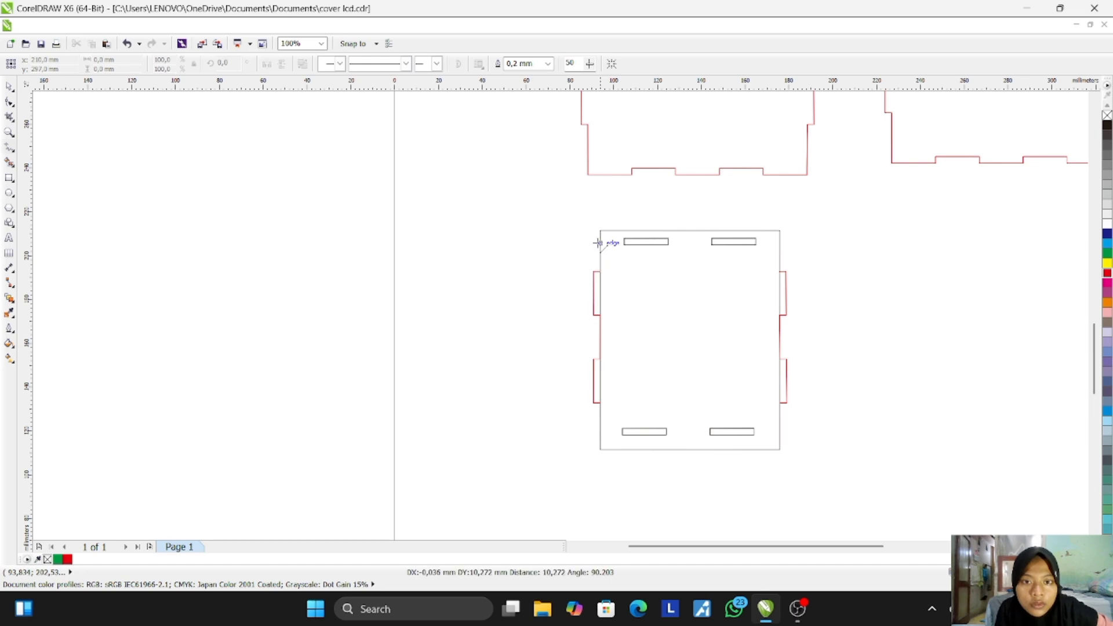
pyautogui.click(599, 227)
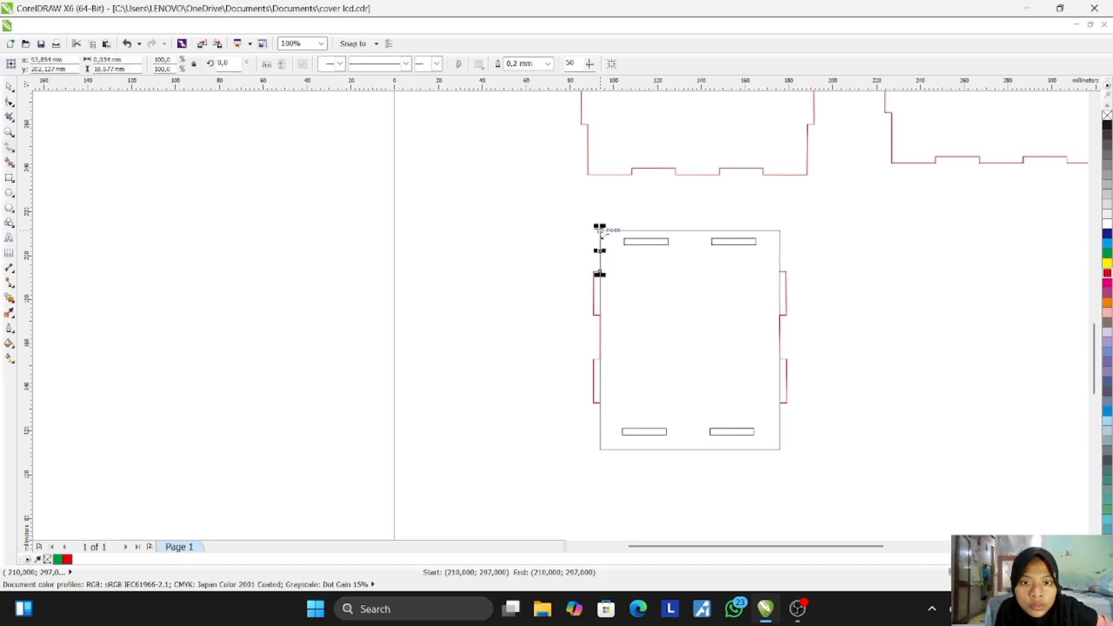
pyautogui.click(780, 231)
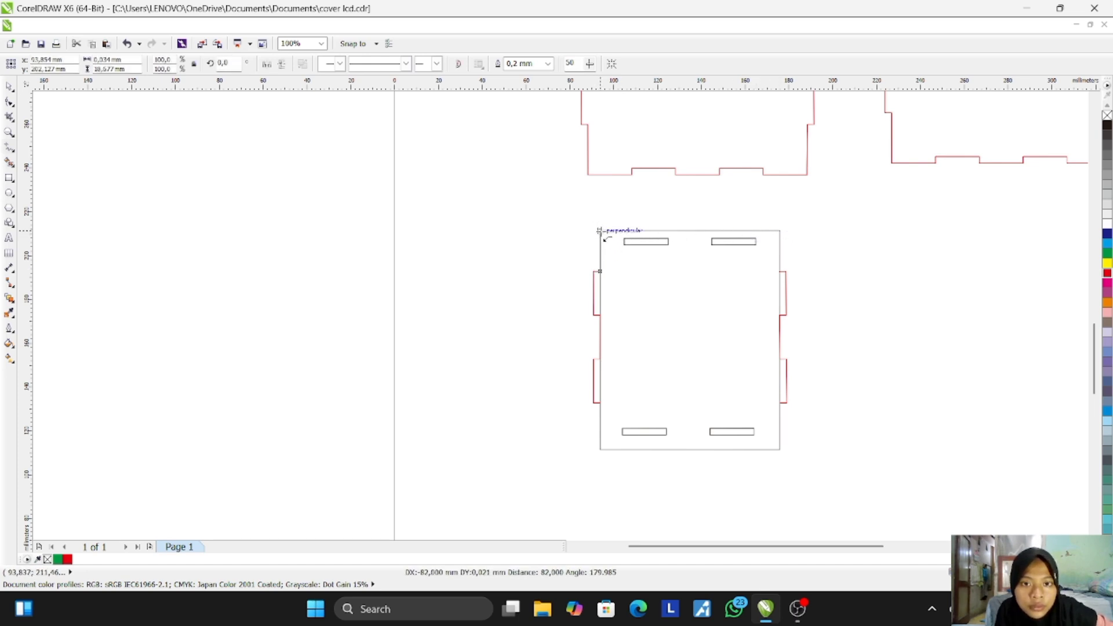
pyautogui.click(600, 230)
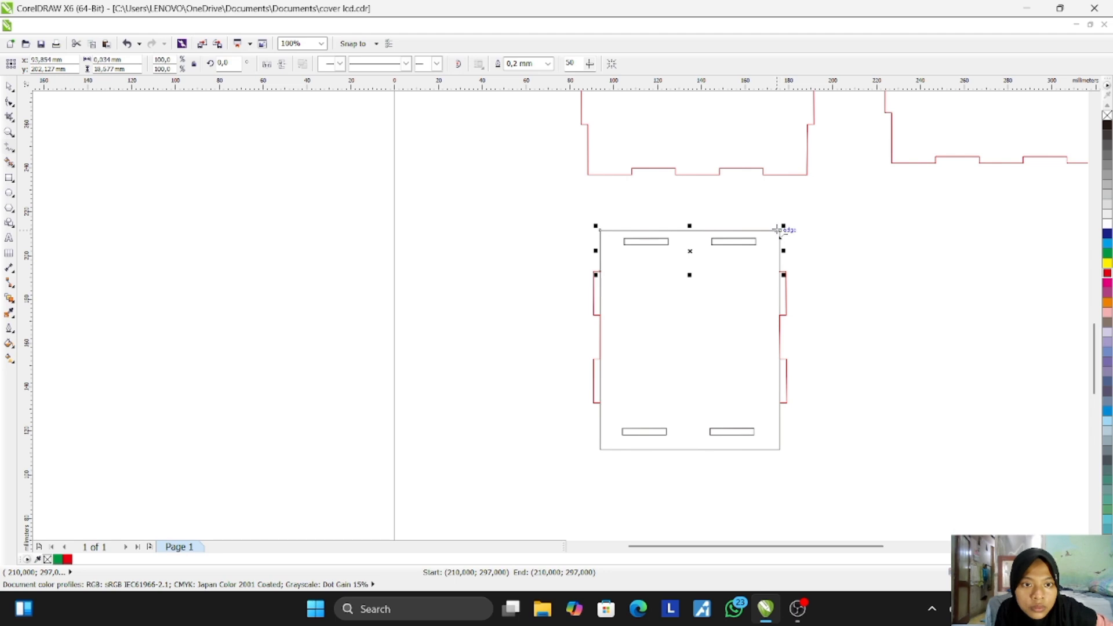
pyautogui.click(780, 231)
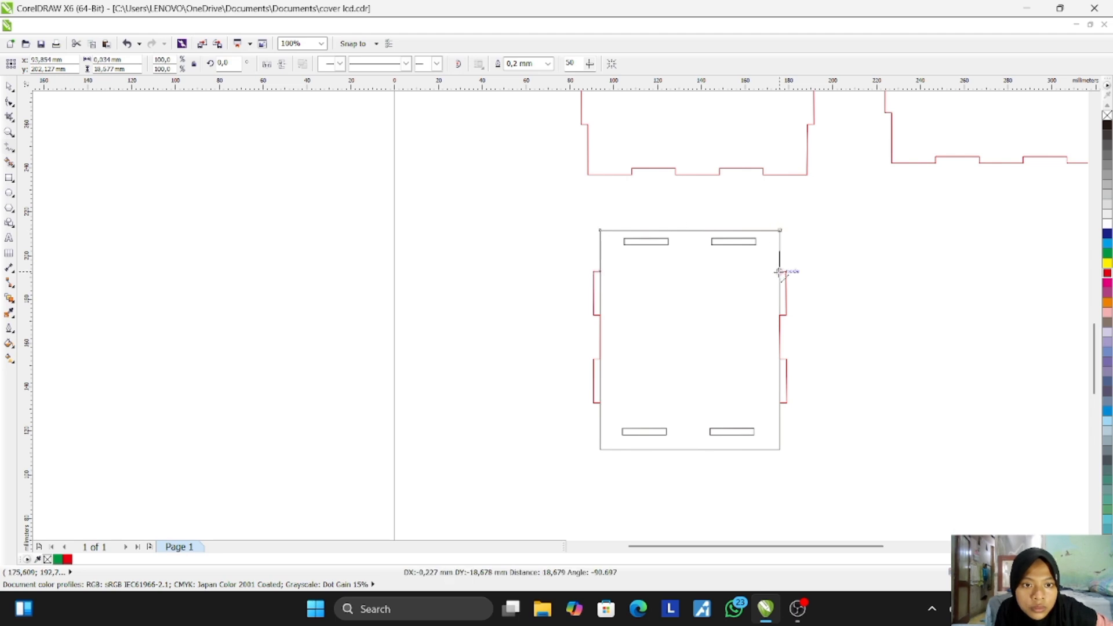
pyautogui.click(780, 270)
# Step: Trace the slotted rectangle's lower outline with straight lines from the lower right tab around both bottom corners to the lower left tab
pyautogui.click(780, 403)
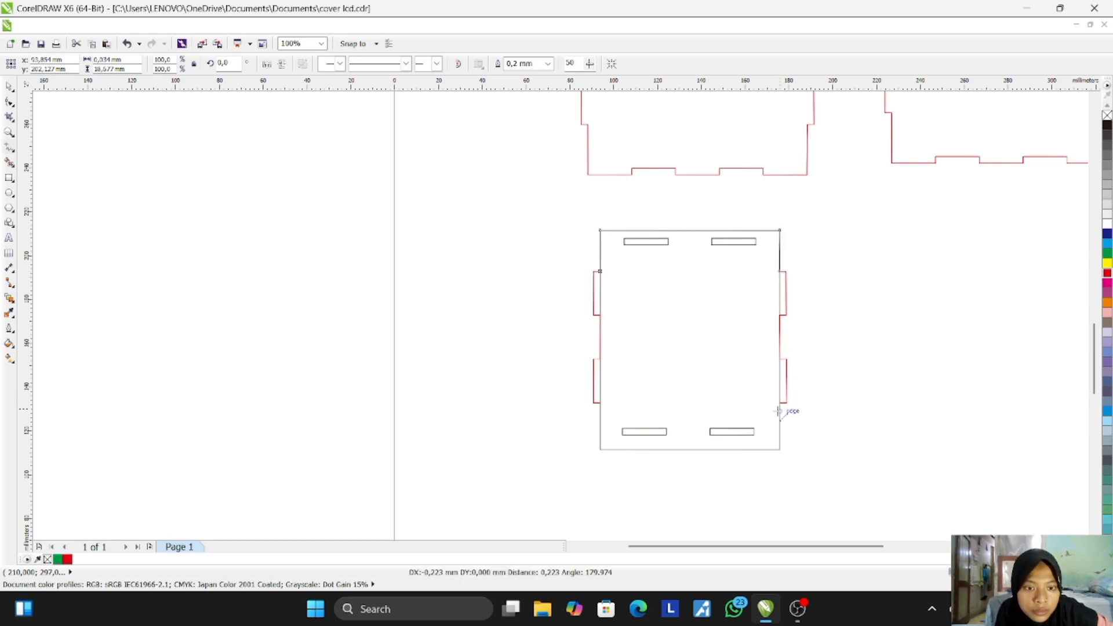
pyautogui.click(780, 449)
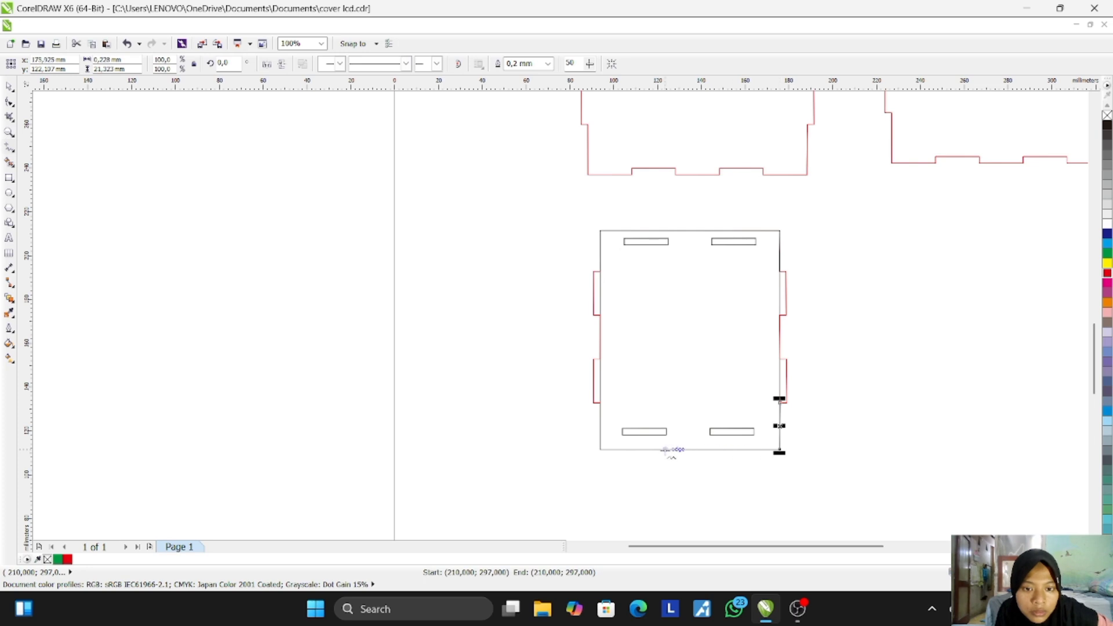
pyautogui.click(780, 451)
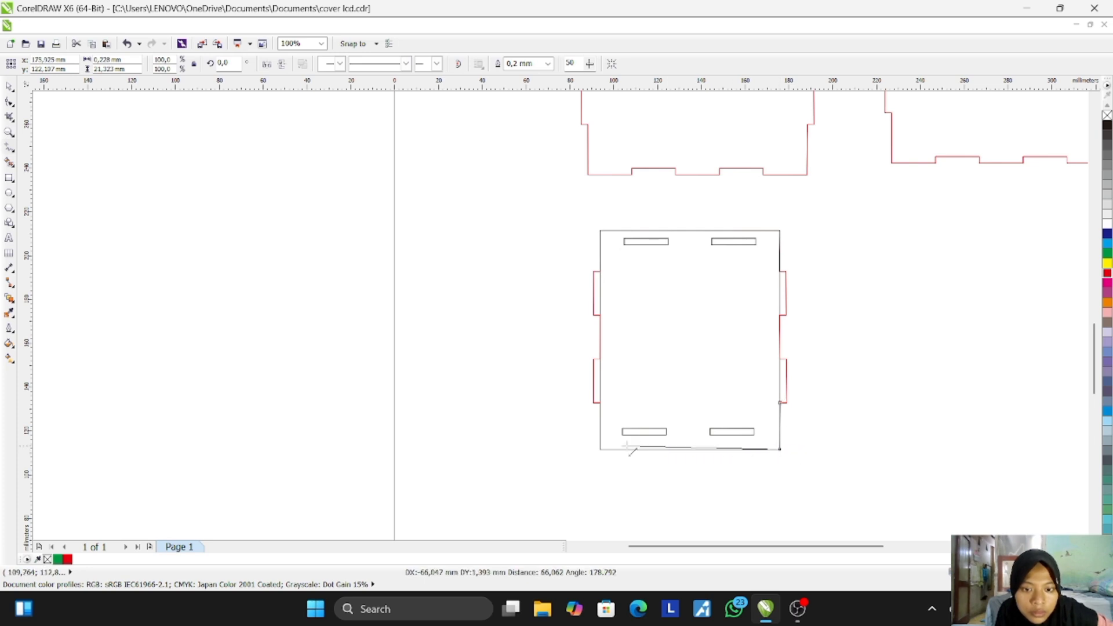
pyautogui.click(601, 450)
pyautogui.moveTo(600, 450); pyautogui.dragTo(598, 401)
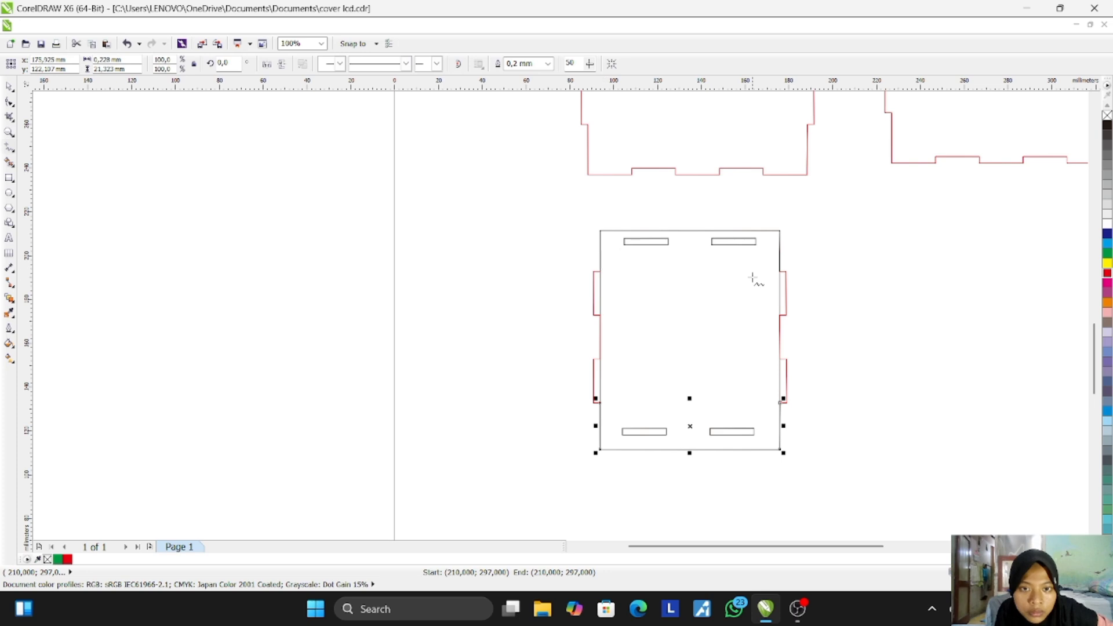
pyautogui.press('Escape')
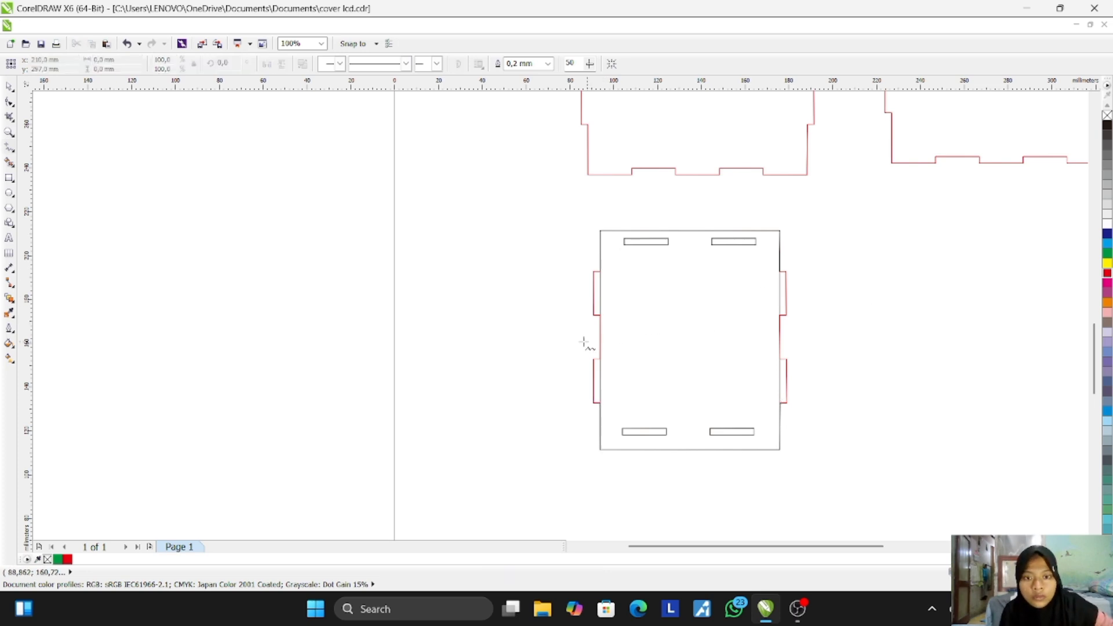
# Step: Delete the original rectangle behind the traced outline, leaving the tabs and slots in place
pyautogui.click(9, 87)
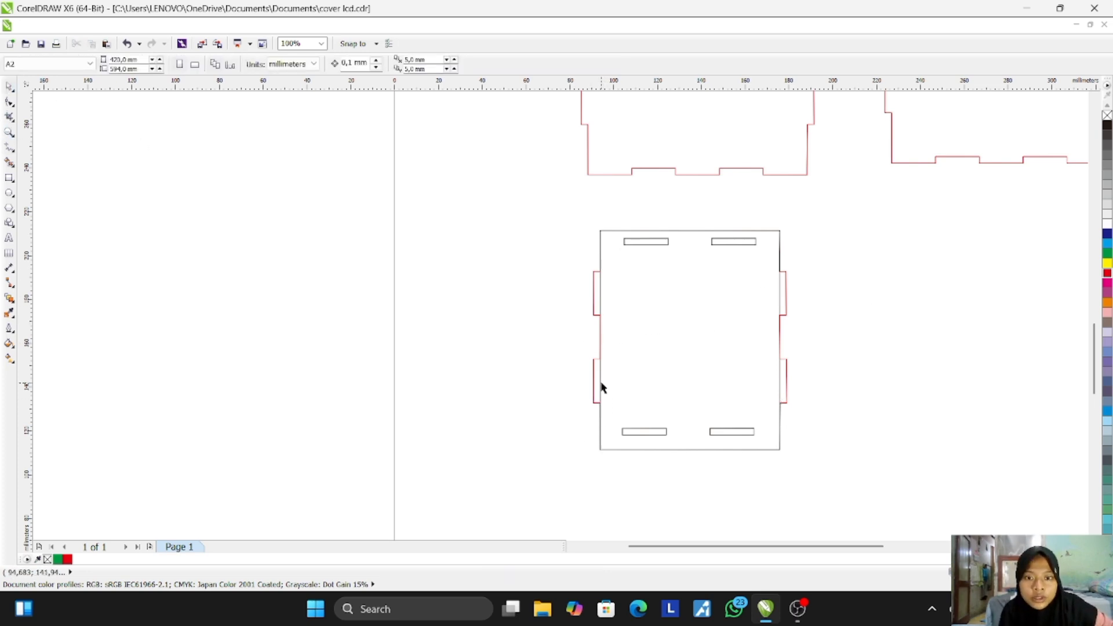
pyautogui.click(600, 382)
pyautogui.click(808, 372)
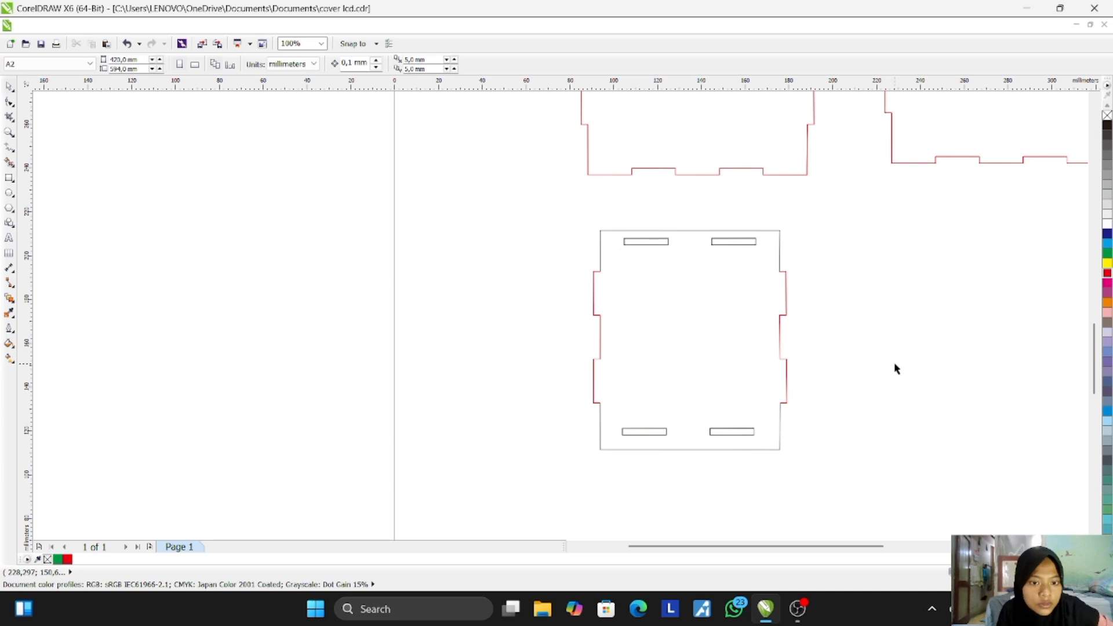
# Step: Change the outline color of the whole slotted panel, including its tabs and slots, to red
pyautogui.moveTo(536, 204); pyautogui.dragTo(843, 459)
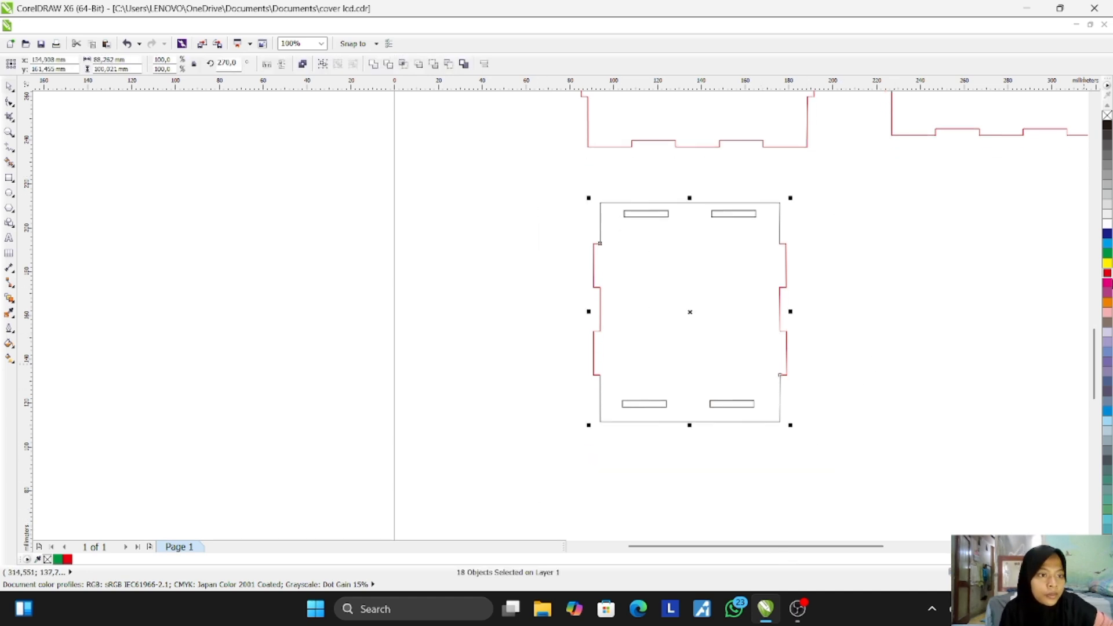
pyautogui.rightClick(1107, 275)
pyautogui.click(549, 266)
# Step: Duplicate the complete slotted panel and place the copy beside it, below the right tabbed panel
pyautogui.moveTo(520, 179); pyautogui.dragTo(942, 480)
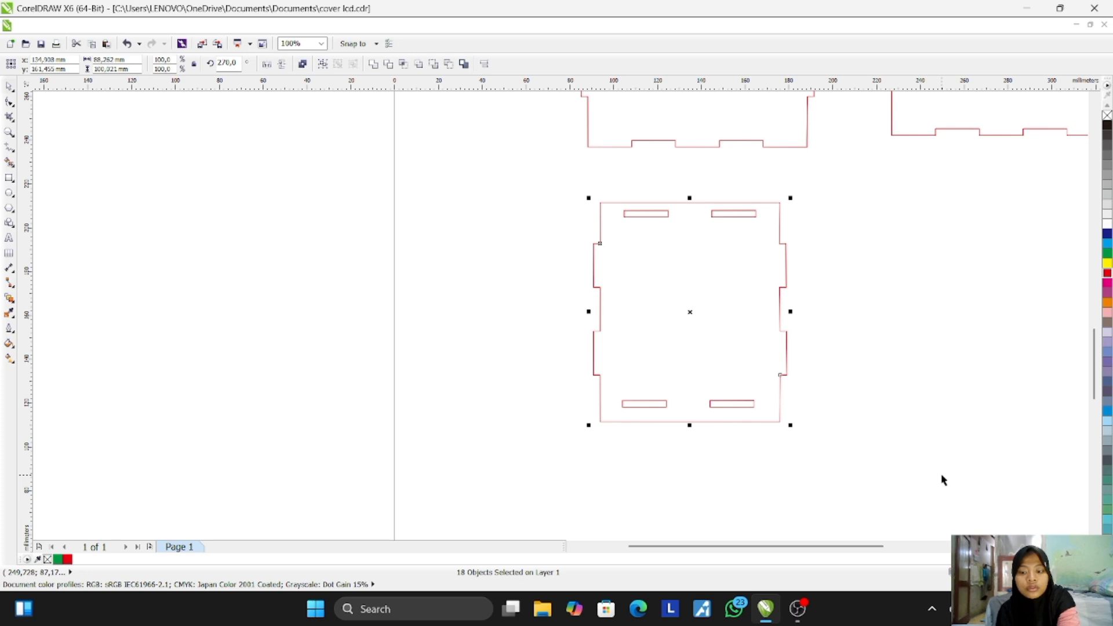
pyautogui.moveTo(690, 312); pyautogui.dragTo(954, 313)
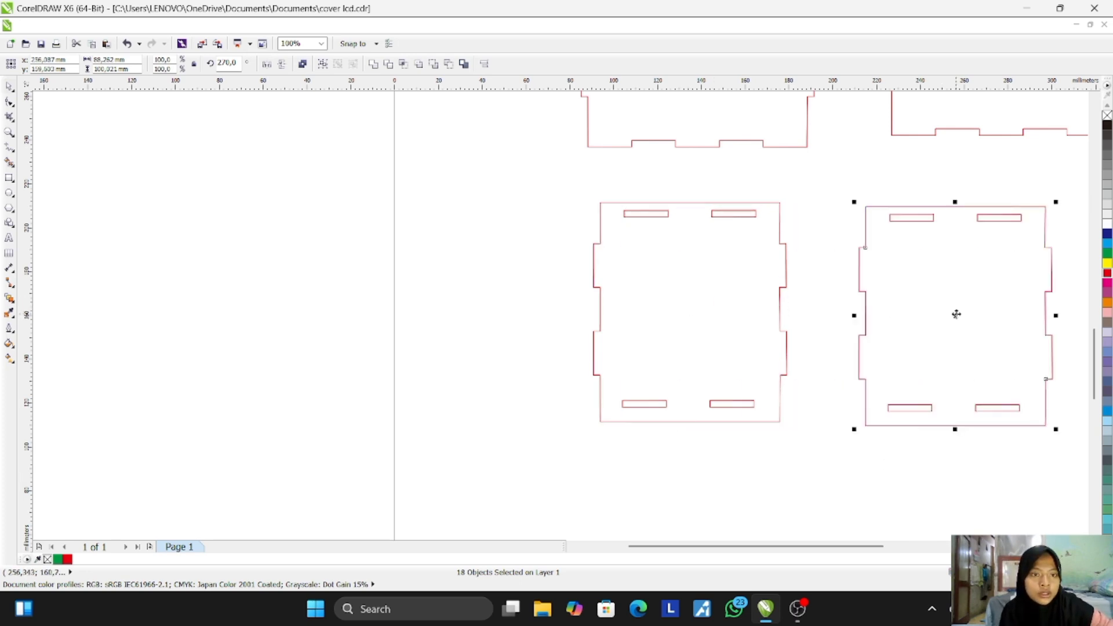
pyautogui.click(986, 410)
# Step: Review the arrangement of all the box panels across the page
pyautogui.scroll(2, 951, 306)
pyautogui.scroll(-5, 951, 306)
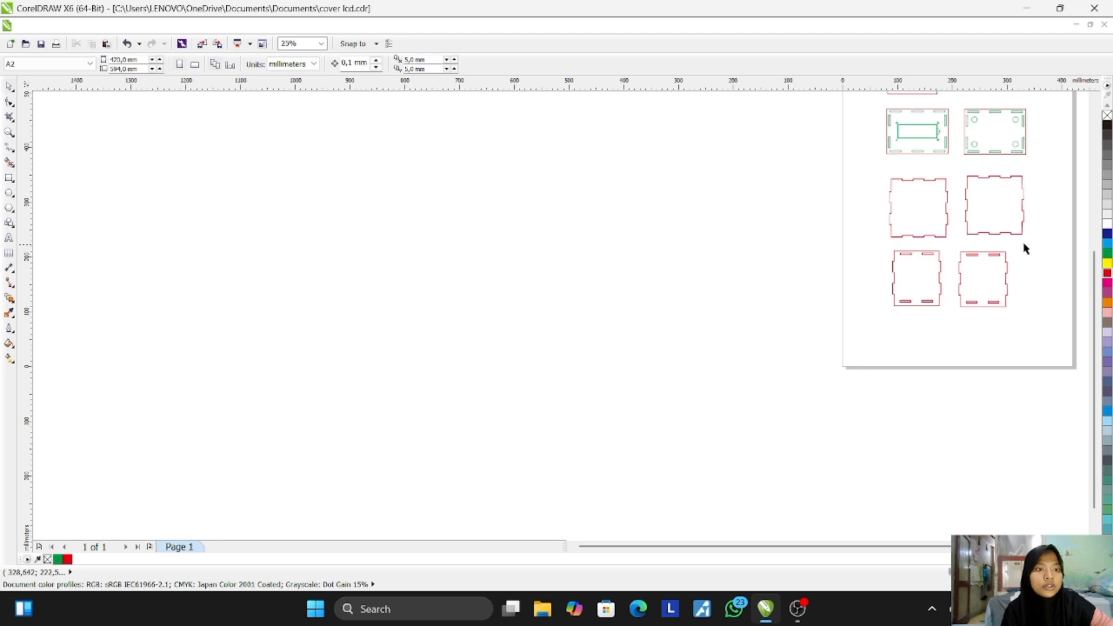
pyautogui.scroll(-2, 1070, 165)
pyautogui.scroll(5, 1071, 165)
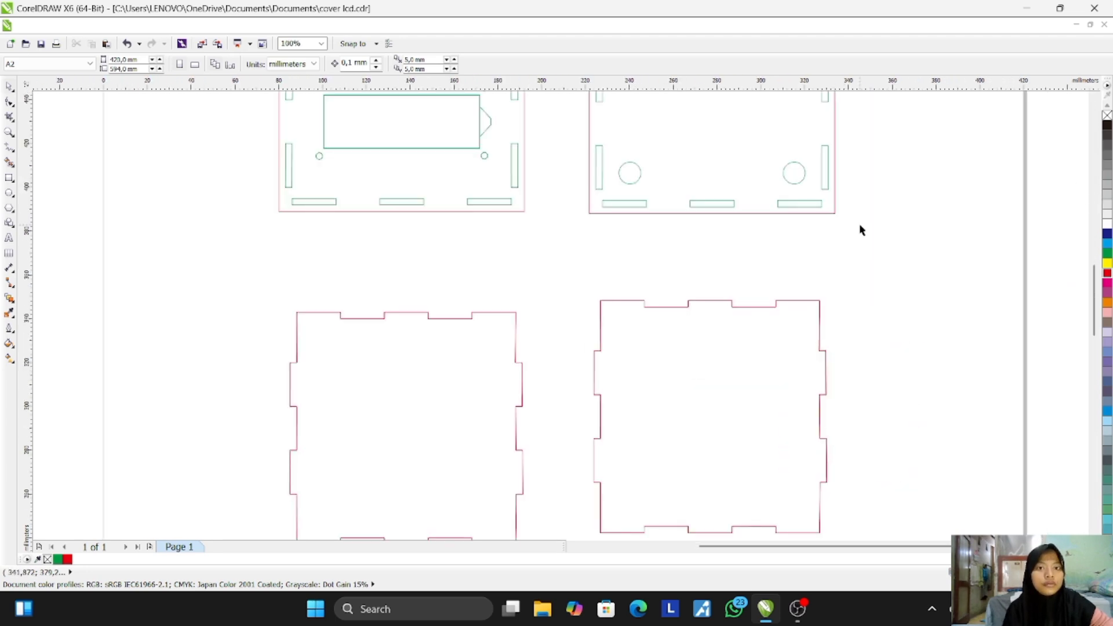
pyautogui.scroll(-3, 860, 231)
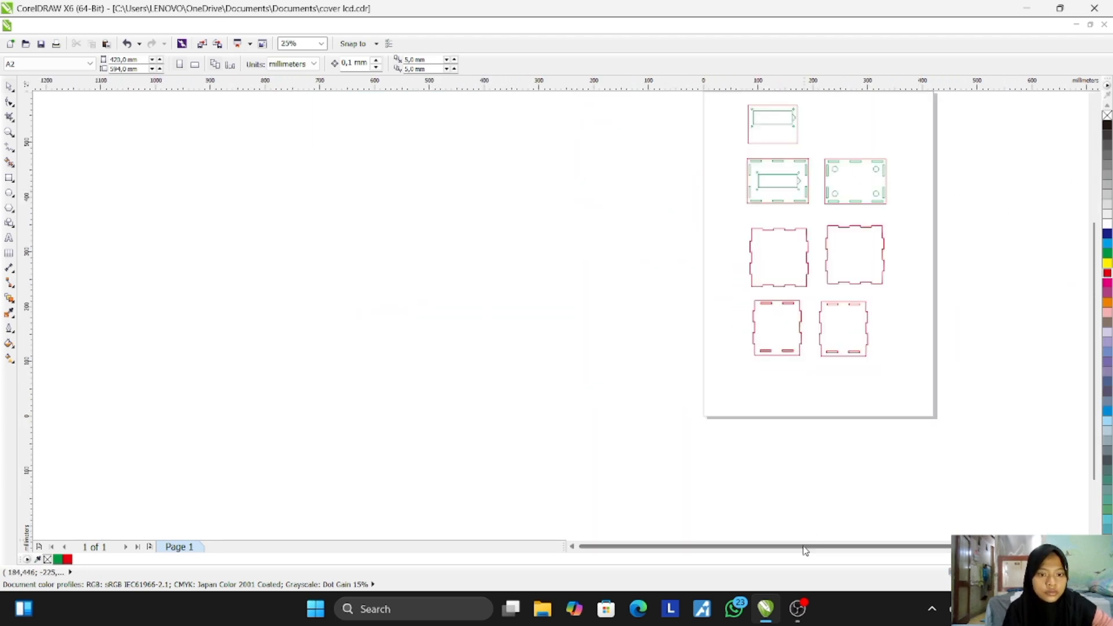
pyautogui.scroll(2, 969, 260)
pyautogui.scroll(1, 968, 260)
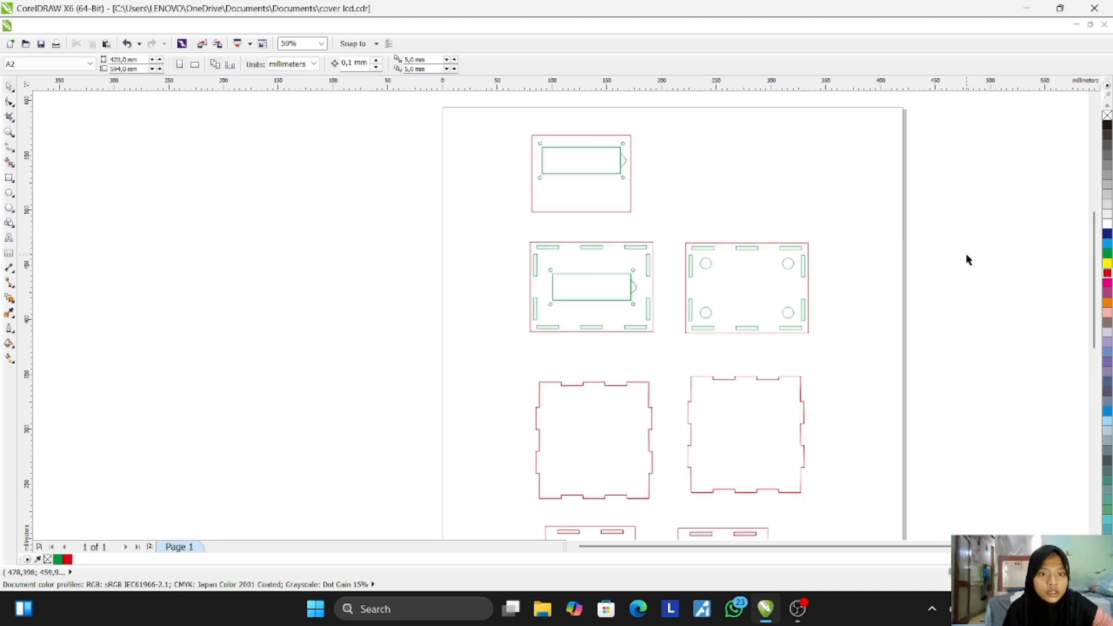
pyautogui.scroll(-1, 957, 276)
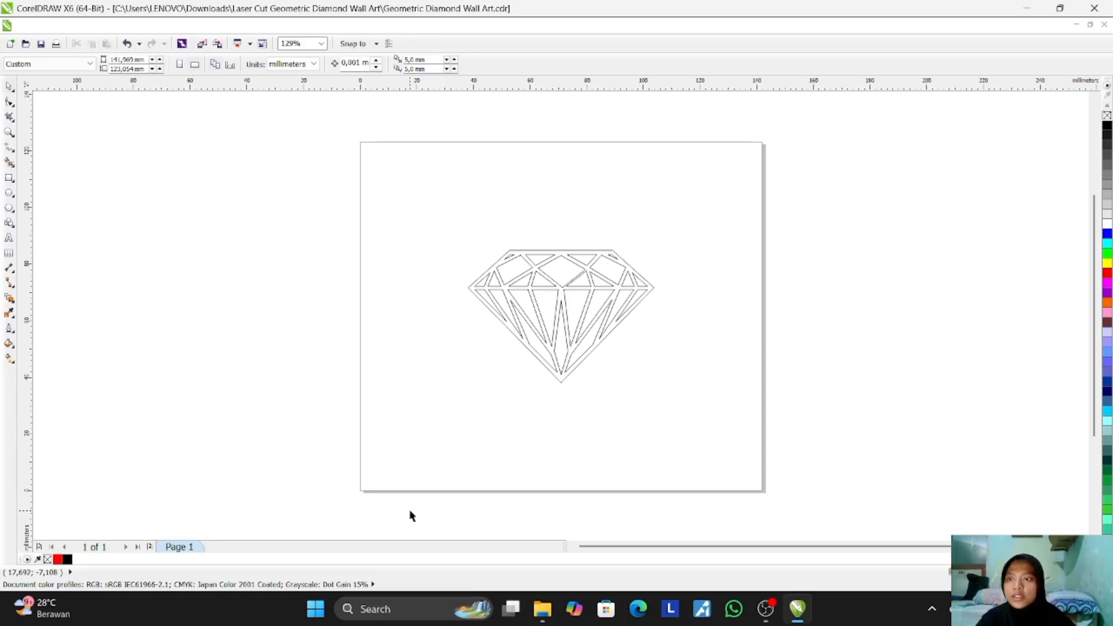
# Step: Show the line and curve drawing tools grouped with the Freehand tool in the Geometric Diamond Wall Art drawing
pyautogui.click(15, 150)
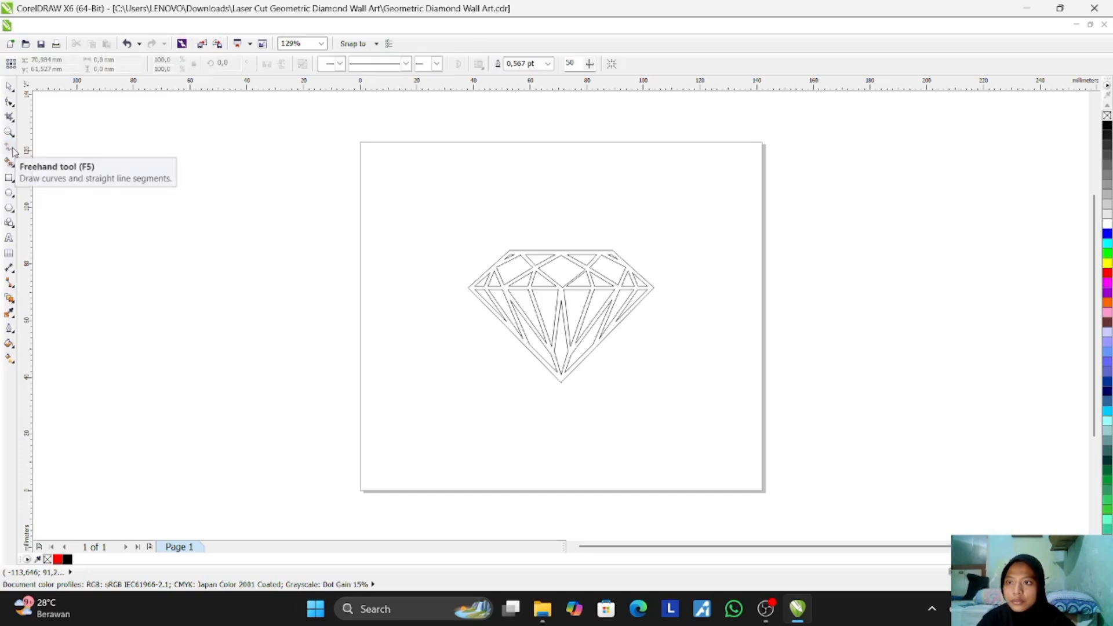
pyautogui.rightClick(14, 152)
pyautogui.click(10, 149)
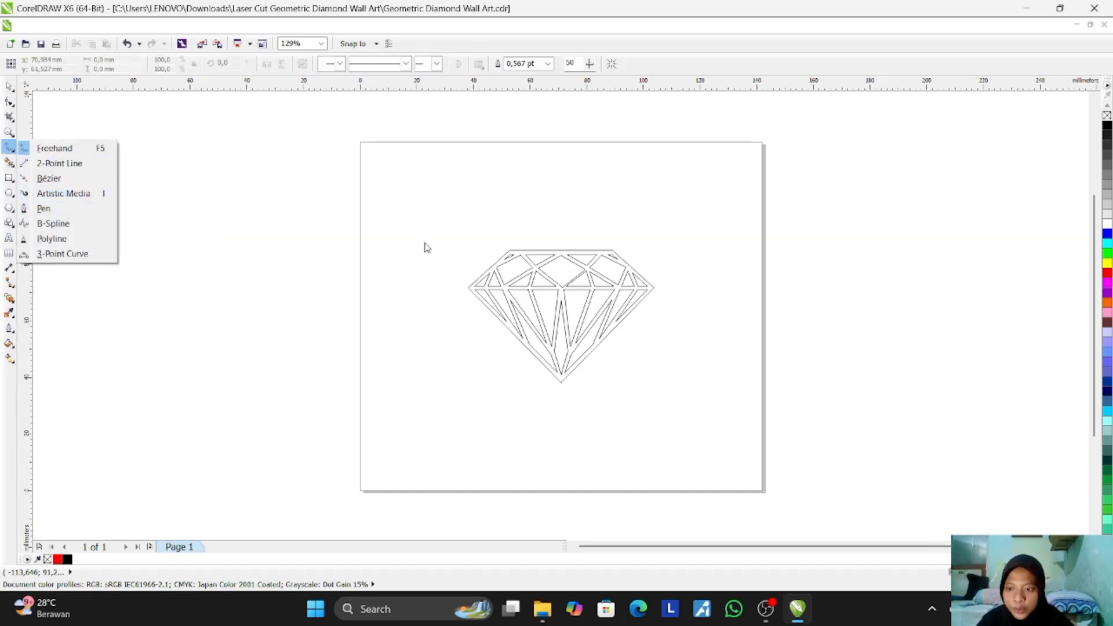
pyautogui.click(550, 323)
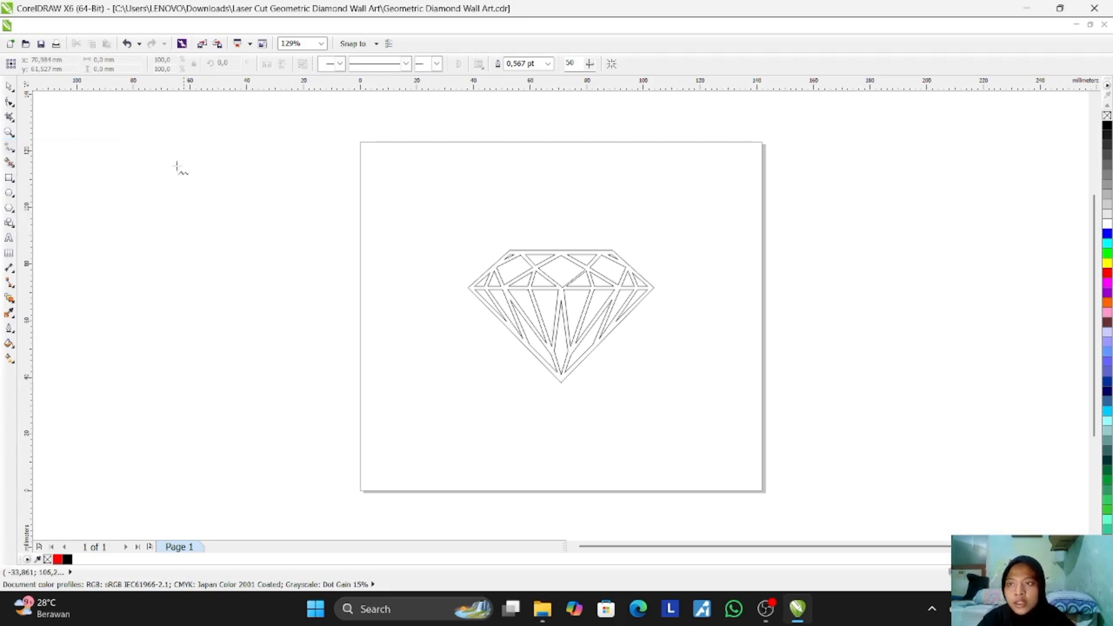
# Step: Display the diamond curve's nodes with the Shape tool and open the snapping options
pyautogui.click(9, 102)
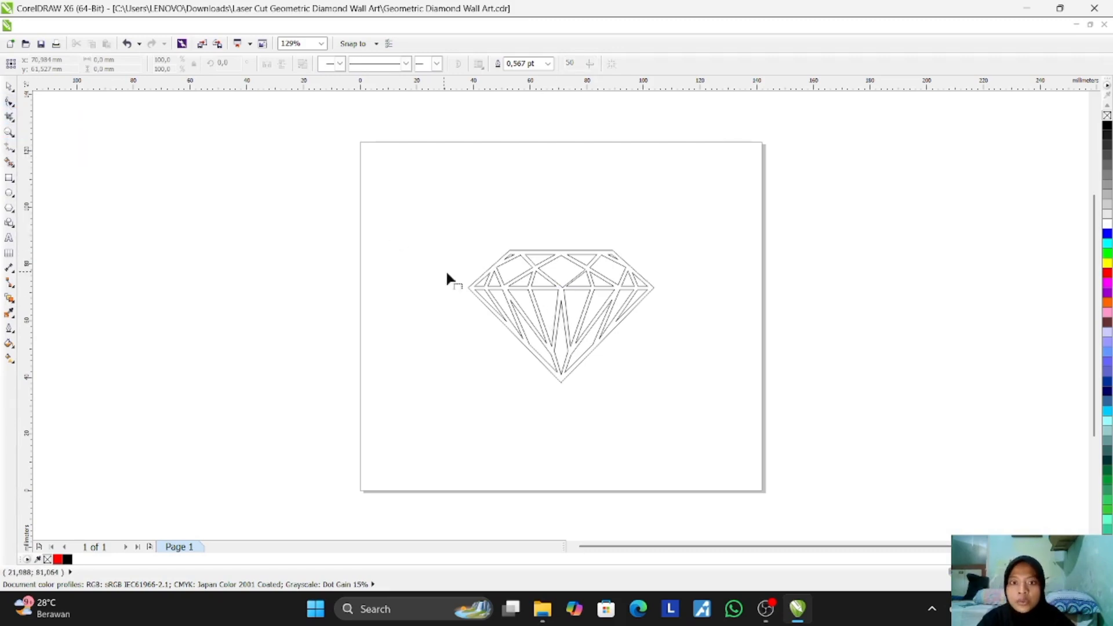
pyautogui.click(469, 289)
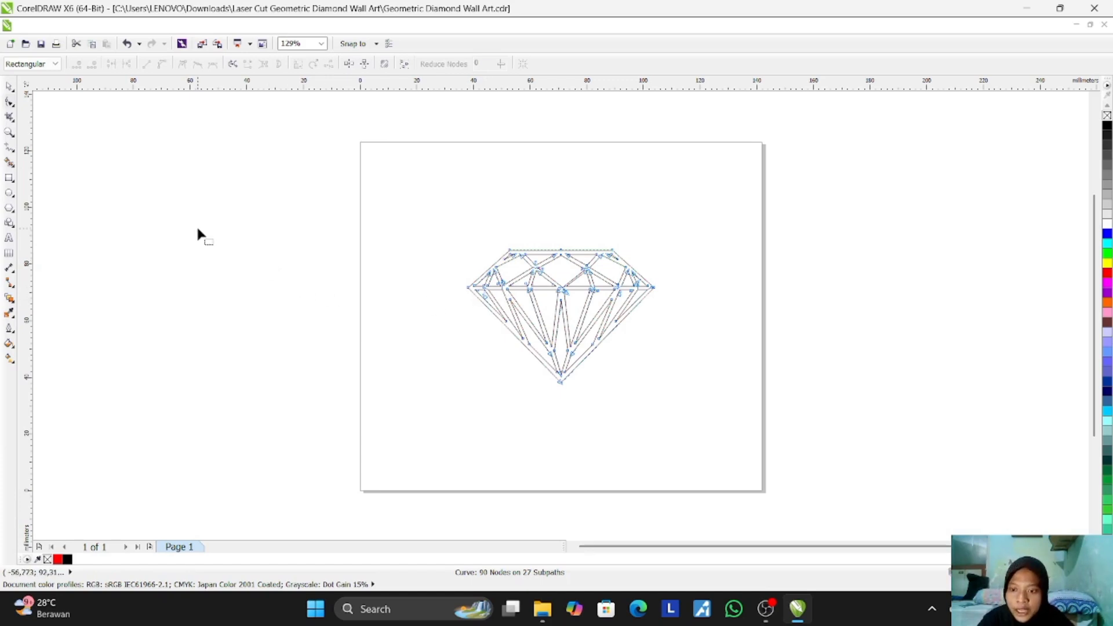
pyautogui.click(10, 86)
pyautogui.click(355, 44)
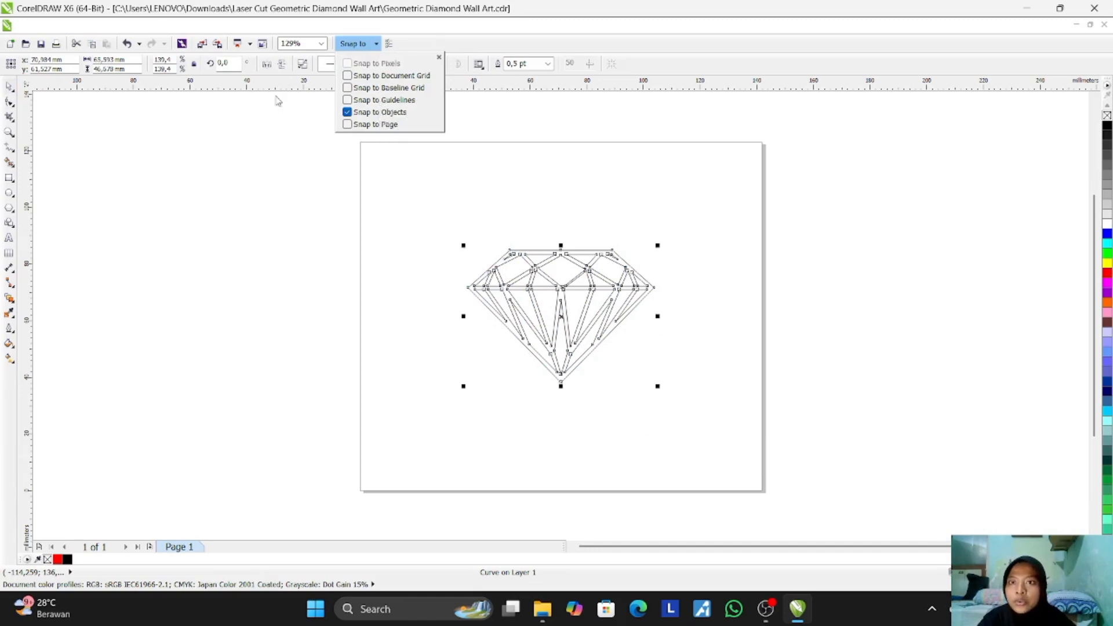
# Step: Close the snapping options and show the Shaping commands available for the selected diamond curve
pyautogui.click(489, 271)
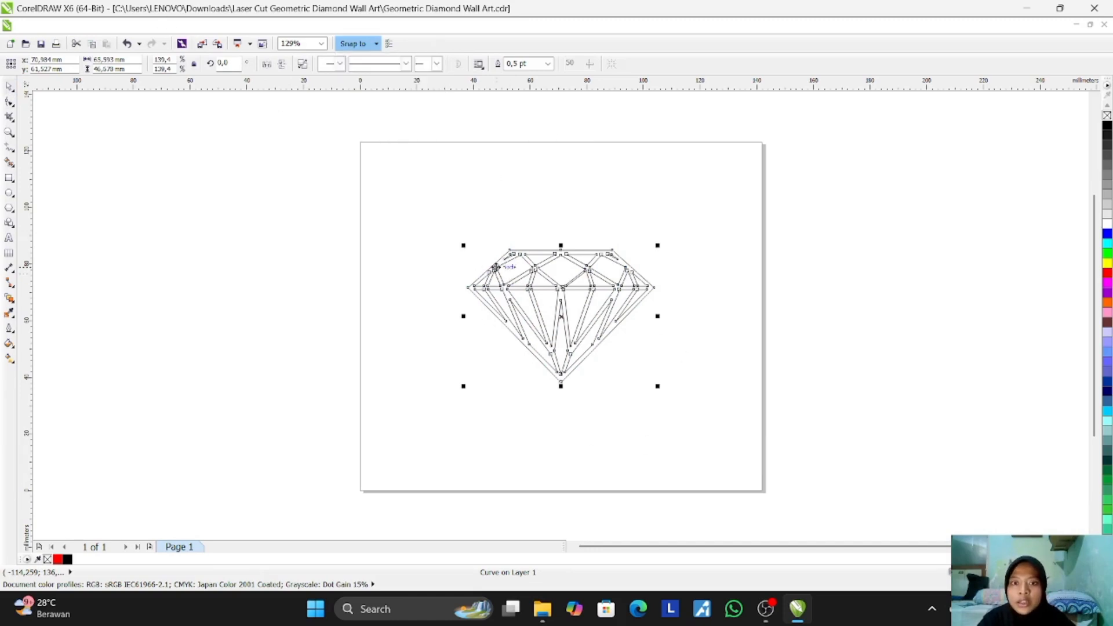
pyautogui.click(162, 26)
pyautogui.moveTo(327, 246)
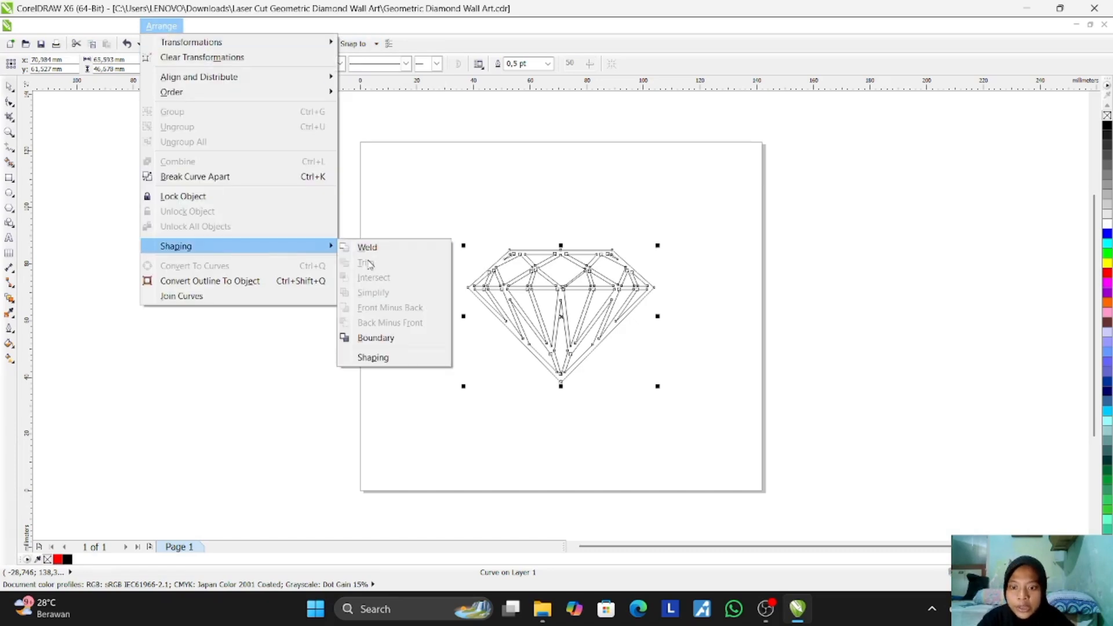
pyautogui.click(454, 162)
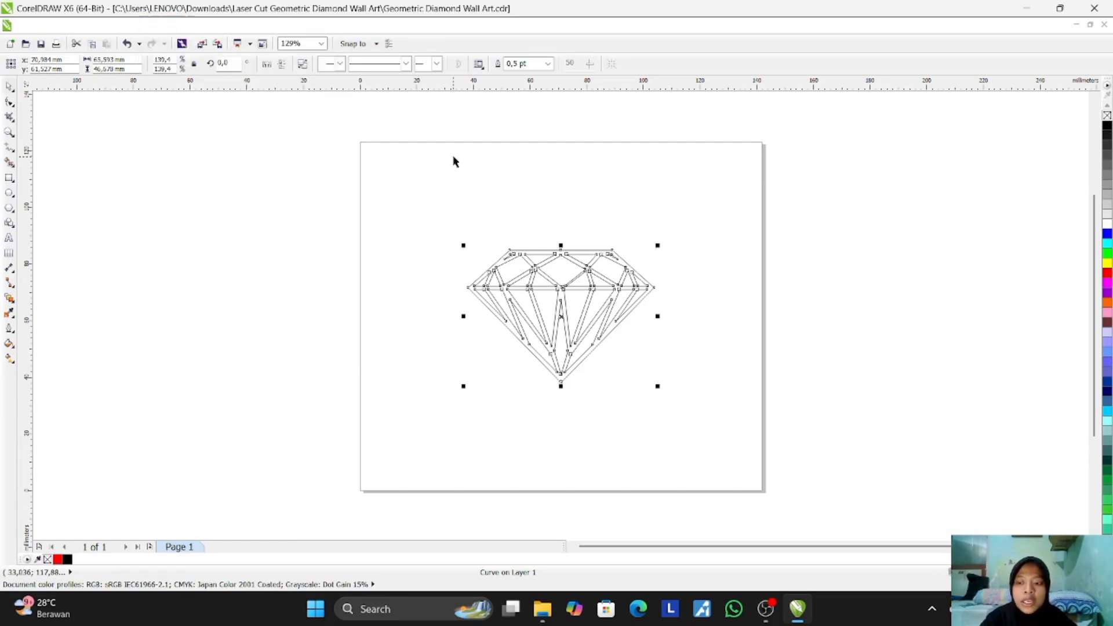
# Step: Switch to the Oversized Simple Creative Roman Numeral Wall Clock drawing and show its smart, line and curve, and ellipse drawing tools
pyautogui.moveTo(797, 609)
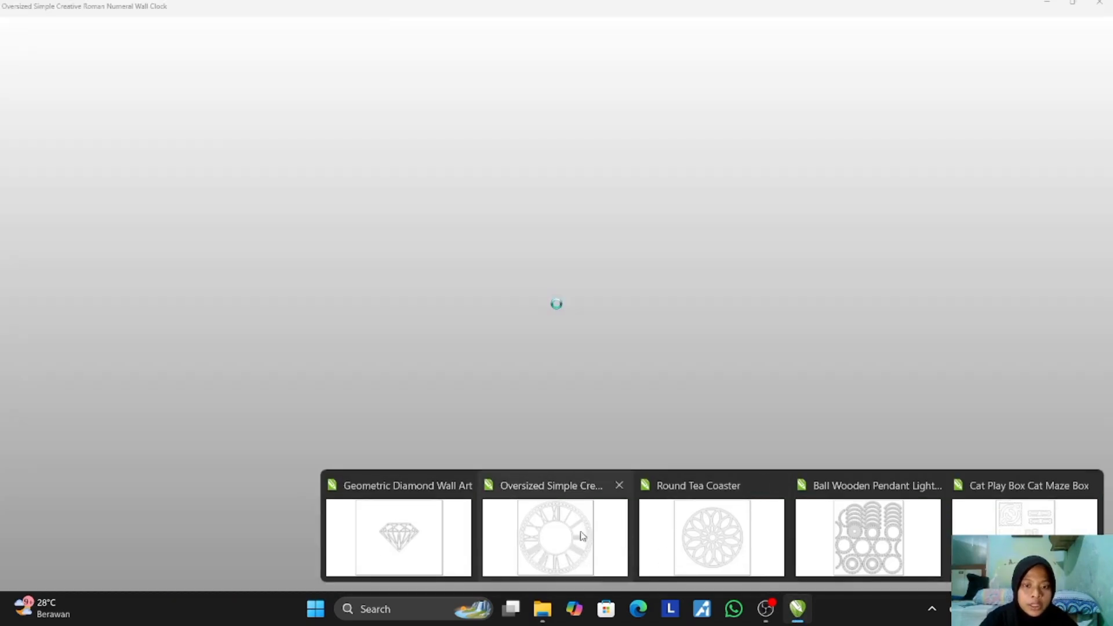
pyautogui.click(582, 536)
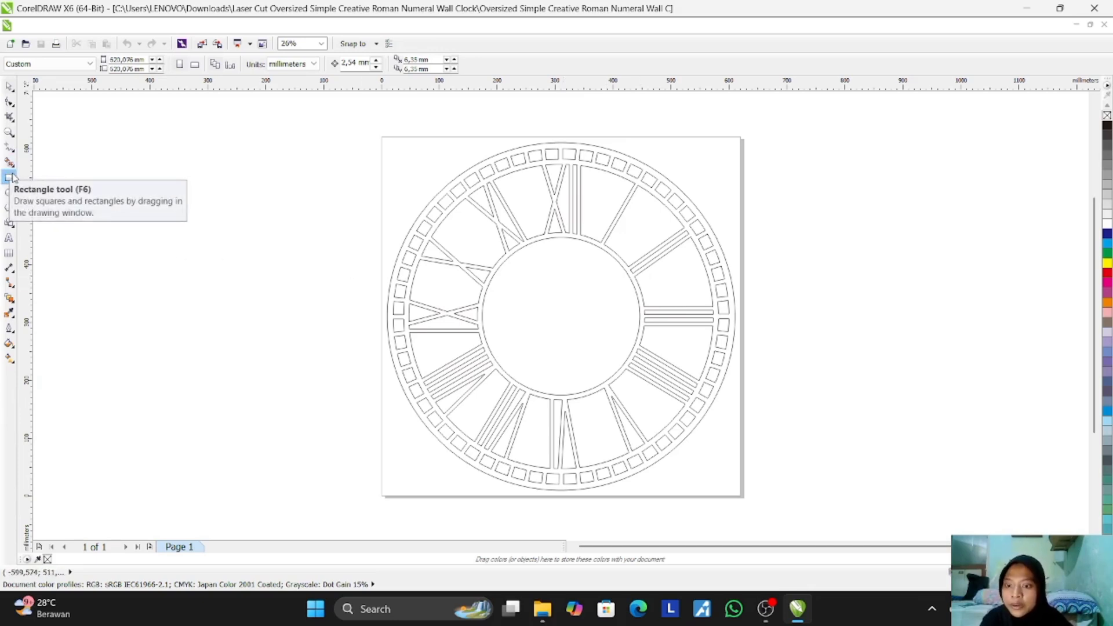
pyautogui.click(9, 148)
pyautogui.click(9, 162)
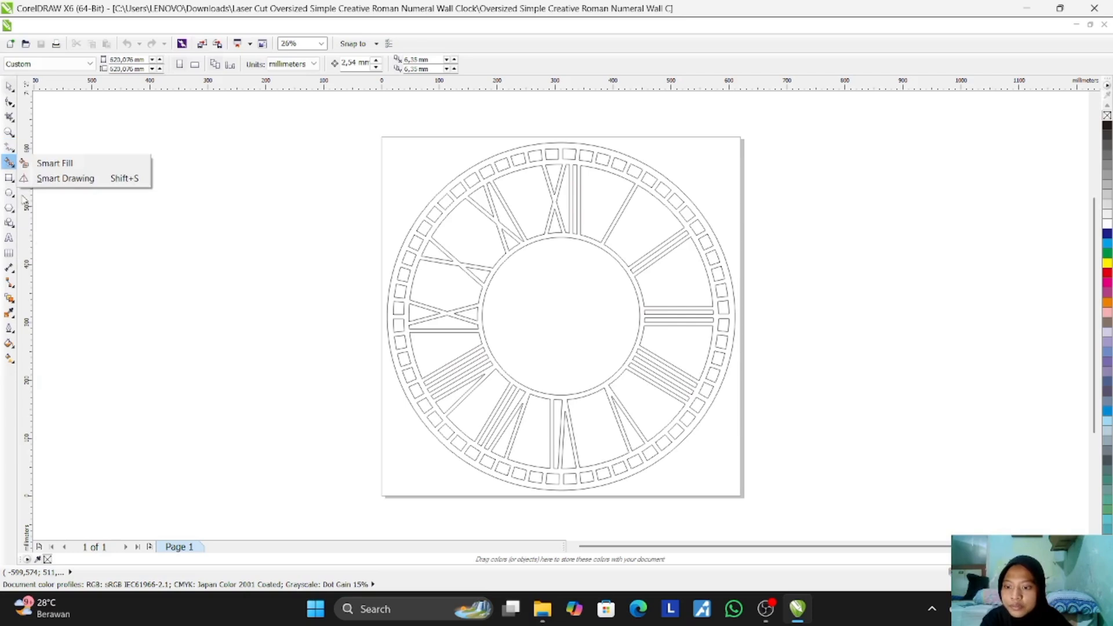
pyautogui.click(9, 147)
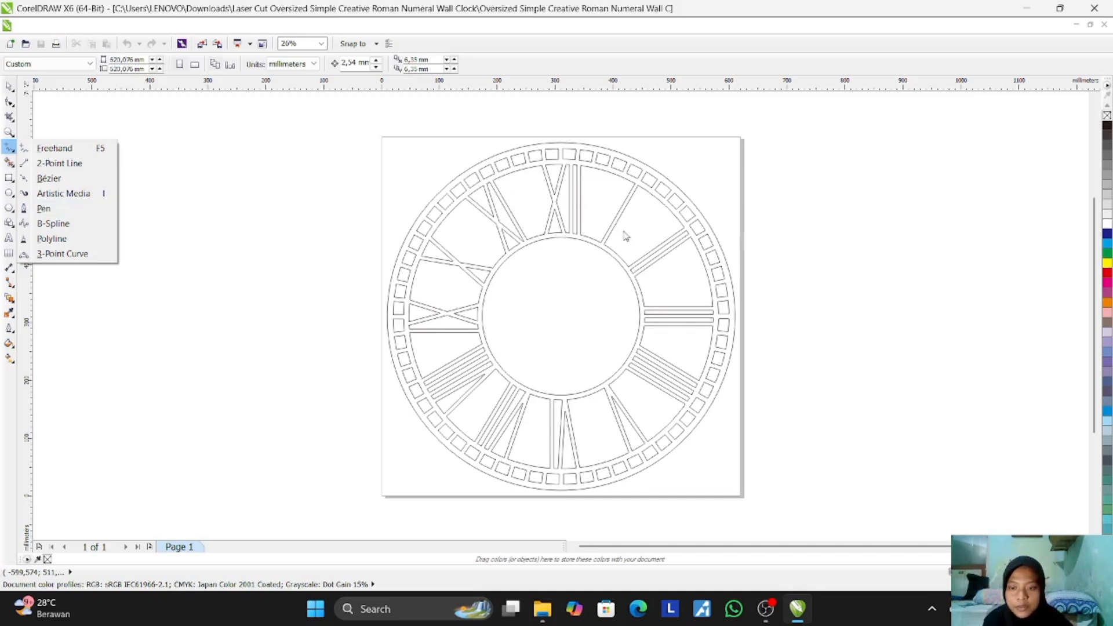
pyautogui.click(9, 193)
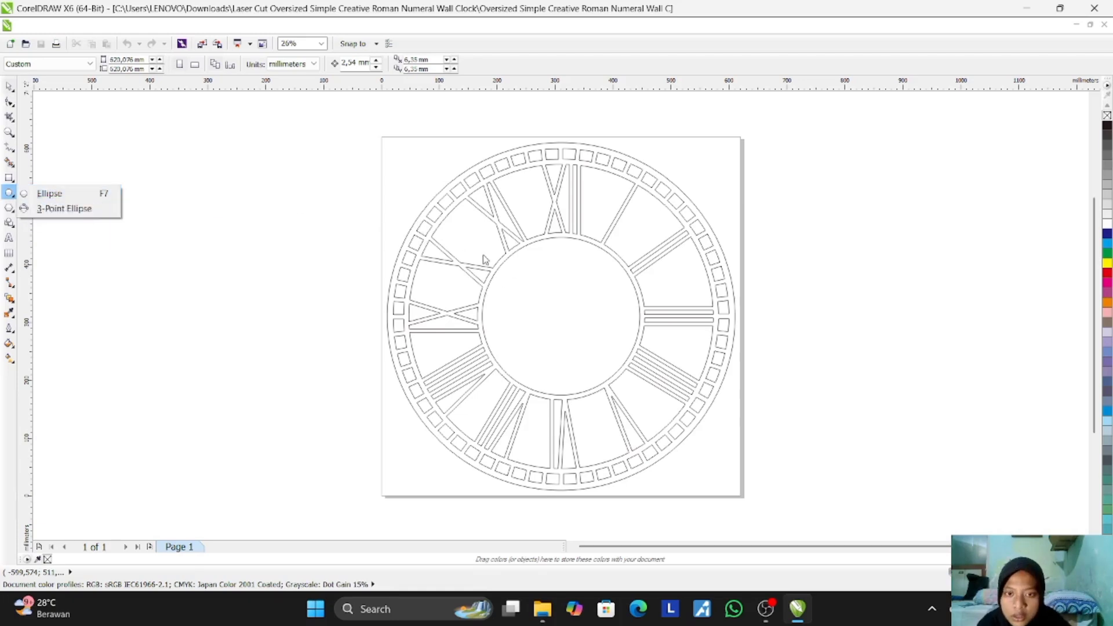
# Step: Select the Roman numeral clock curve and review the snapping options and object arranging commands
pyautogui.click(496, 276)
pyautogui.click(495, 276)
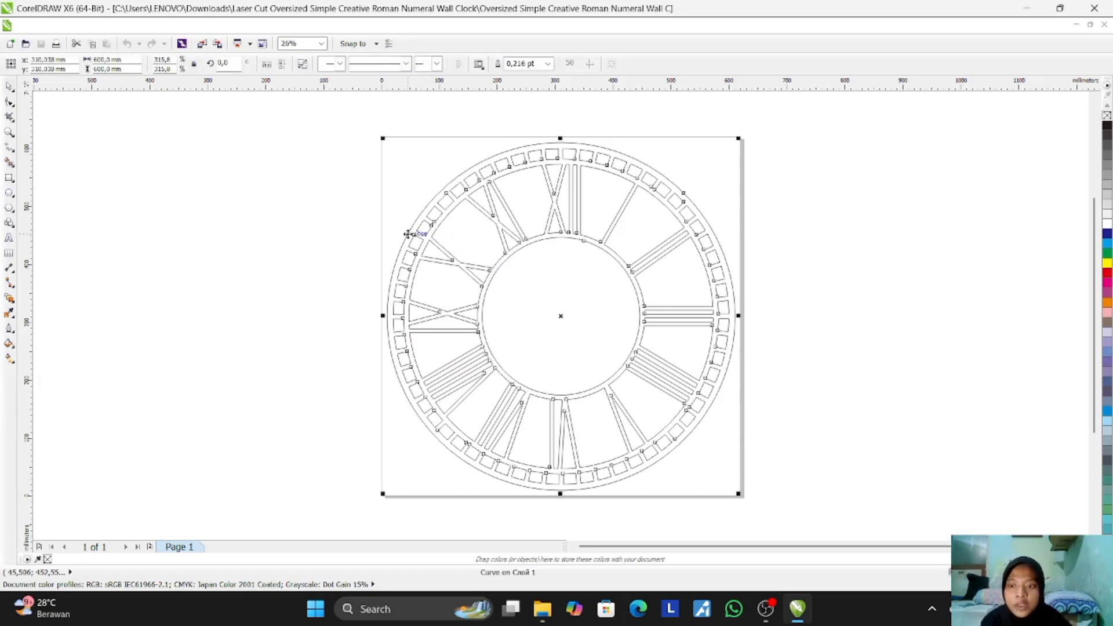
pyautogui.click(338, 45)
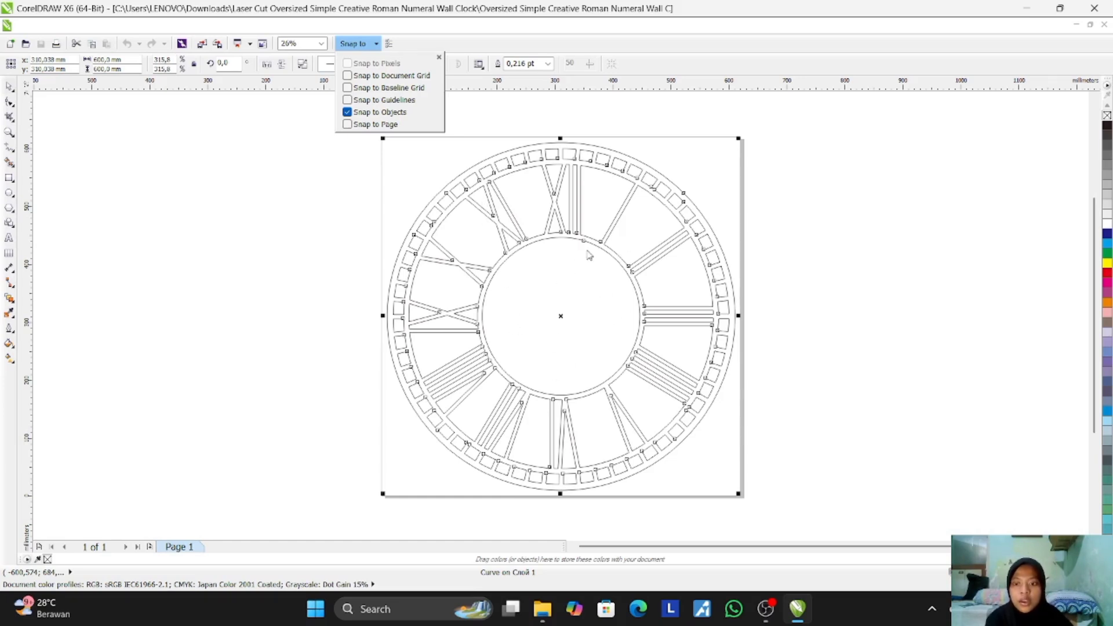
pyautogui.click(351, 49)
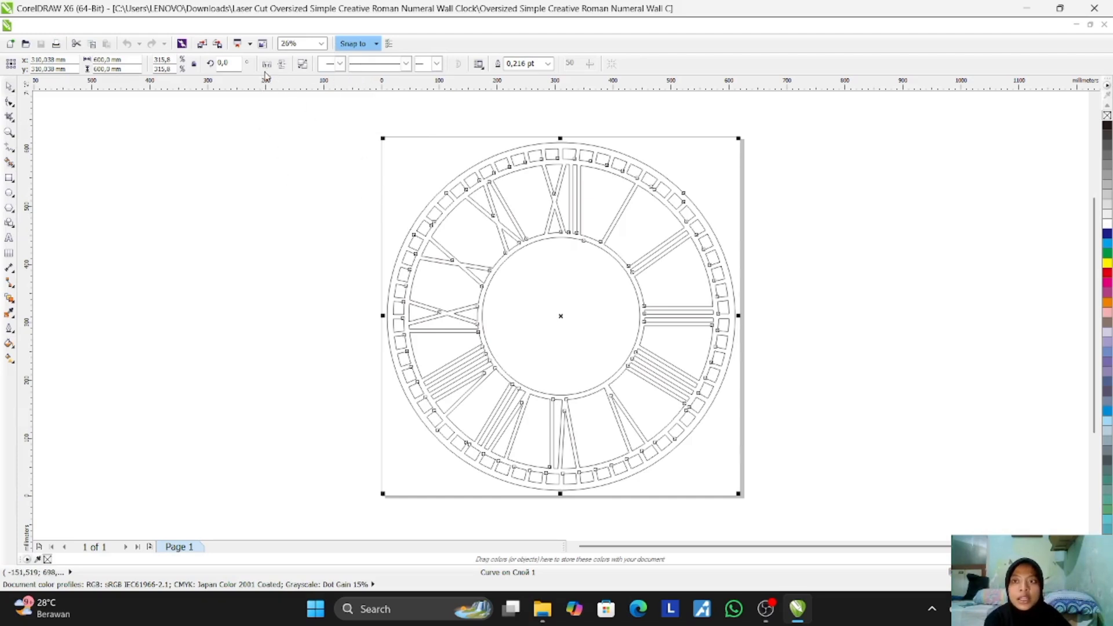
pyautogui.click(173, 29)
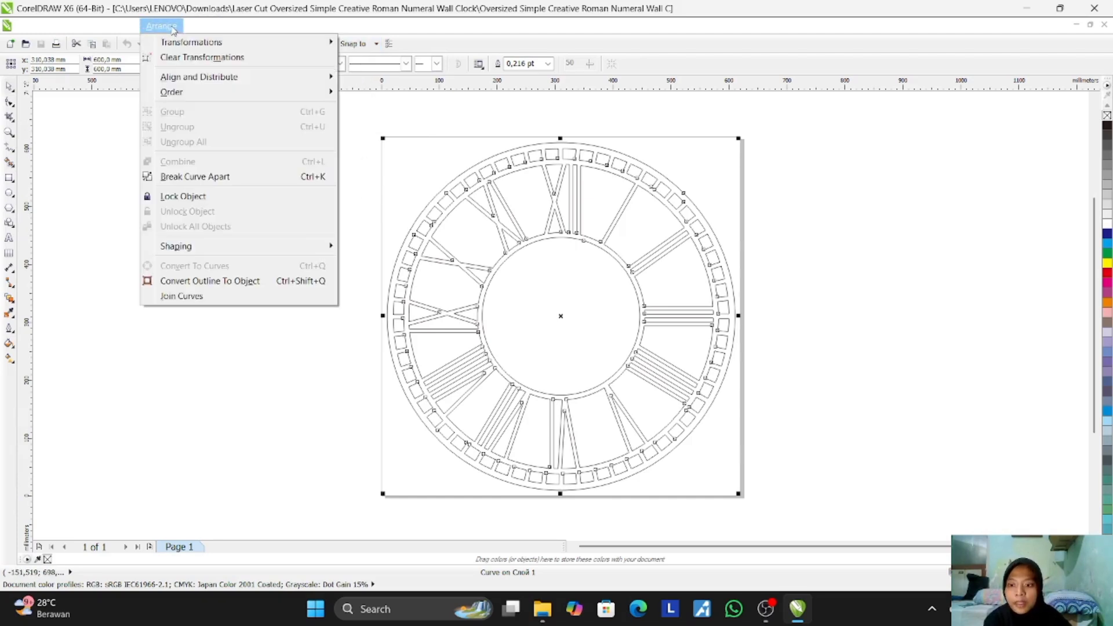
pyautogui.click(365, 184)
# Step: Switch to the Round Tea Coaster drawing, select the coaster curve and show the commands available for it
pyautogui.moveTo(798, 609)
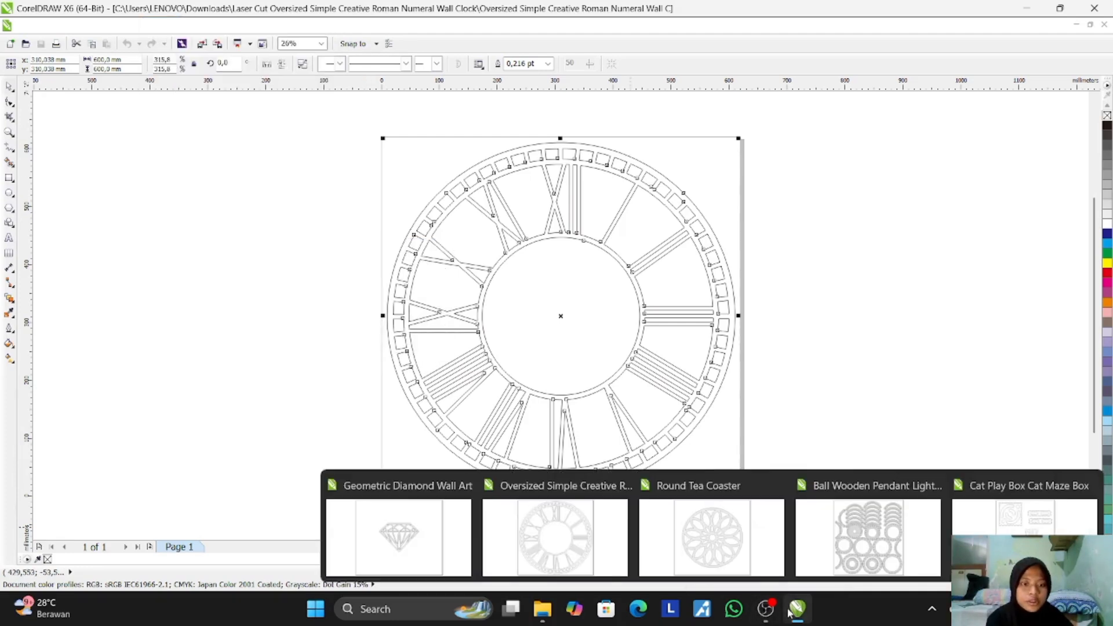
pyautogui.click(744, 561)
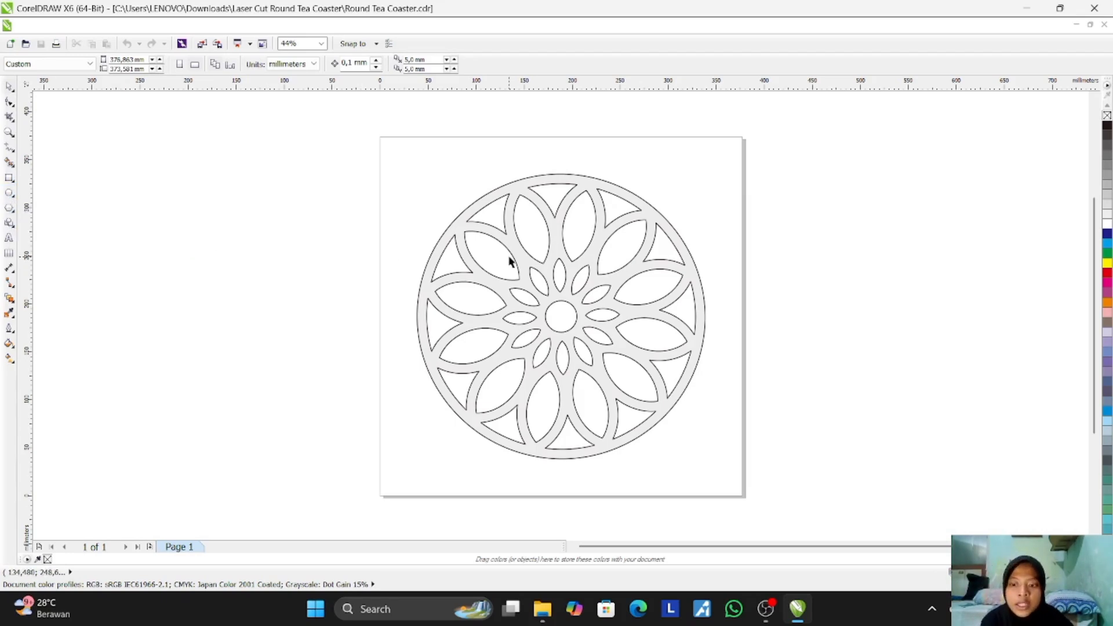
pyautogui.click(547, 316)
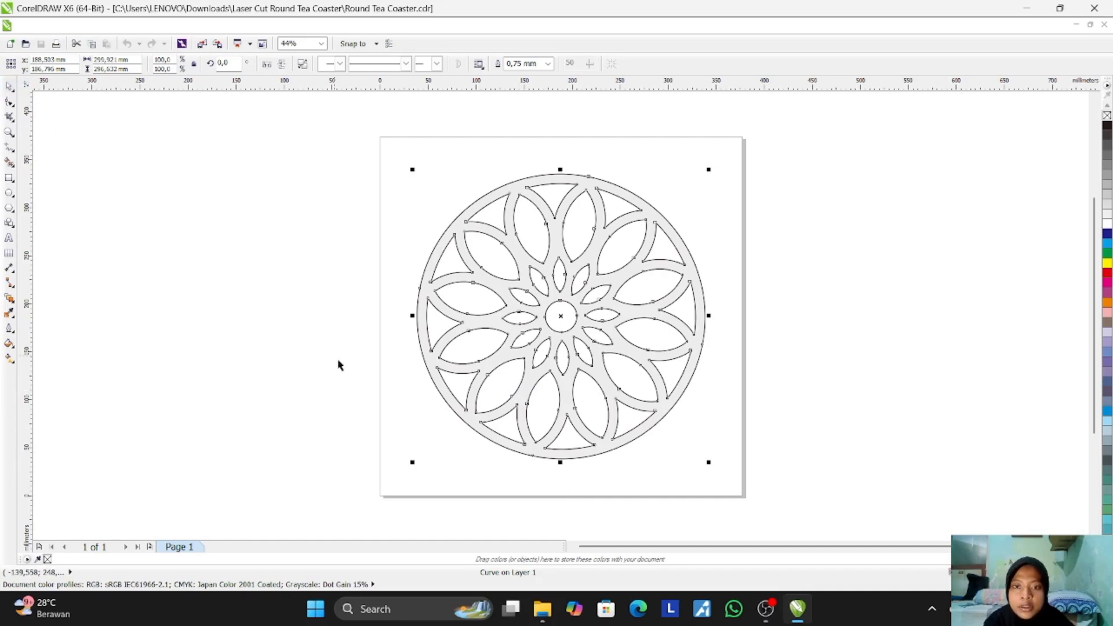
pyautogui.rightClick(498, 404)
pyautogui.click(486, 413)
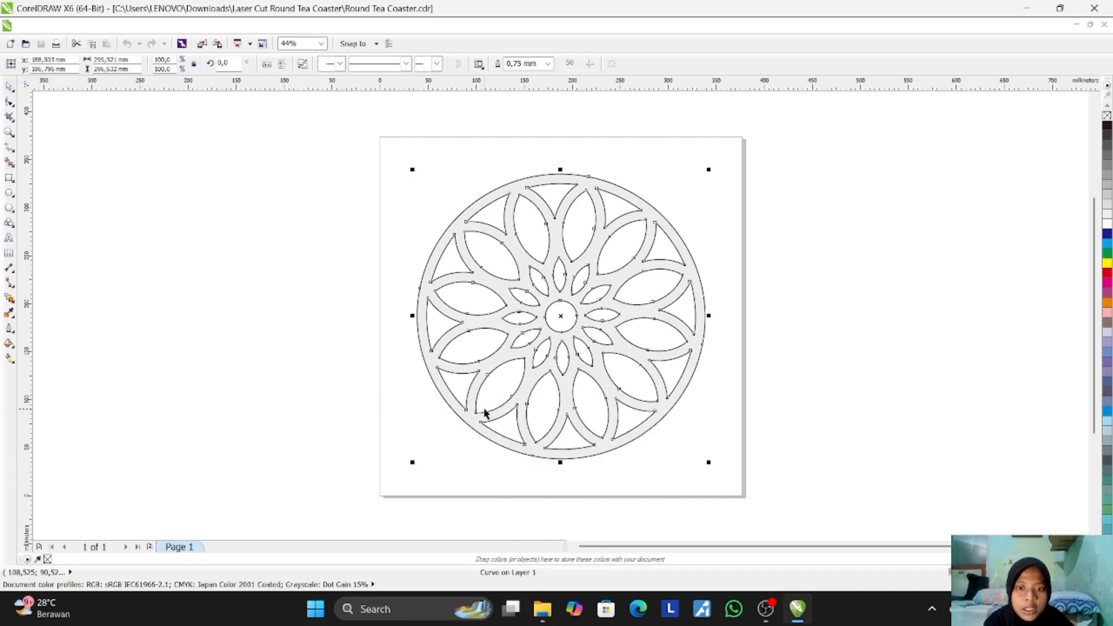
pyautogui.rightClick(483, 435)
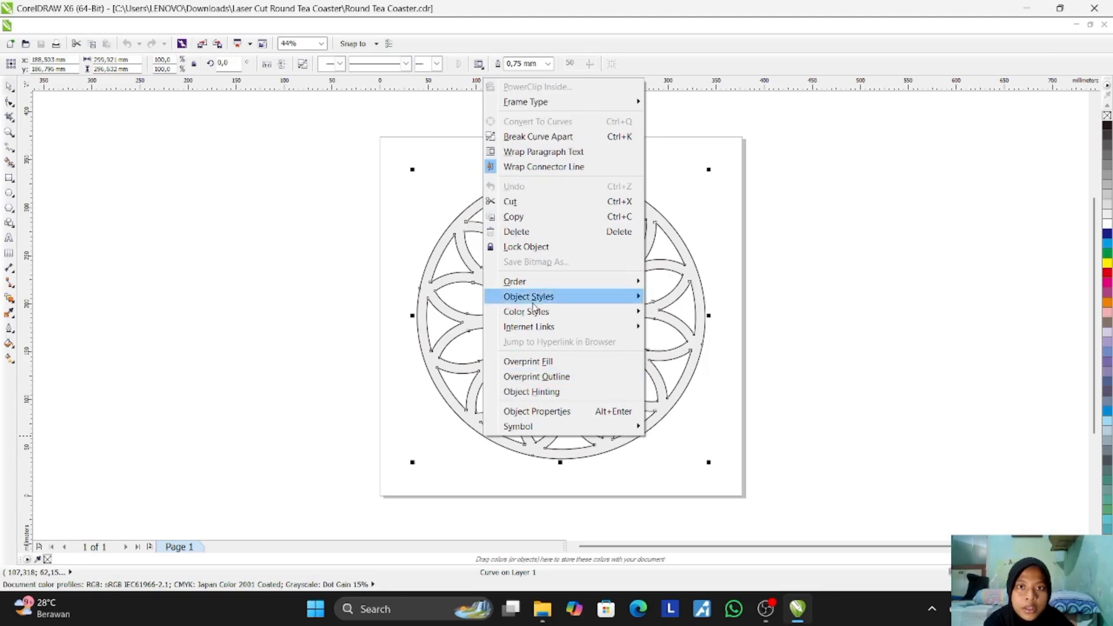
pyautogui.click(695, 387)
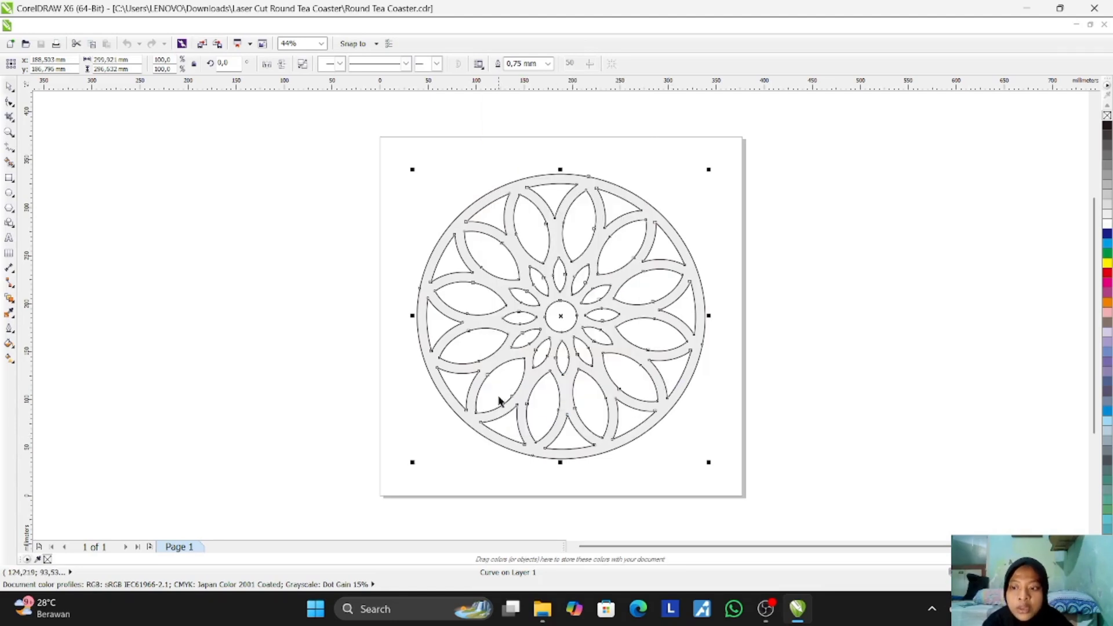
# Step: Review the snapping options and the Shaping commands for the selected coaster curve
pyautogui.click(357, 44)
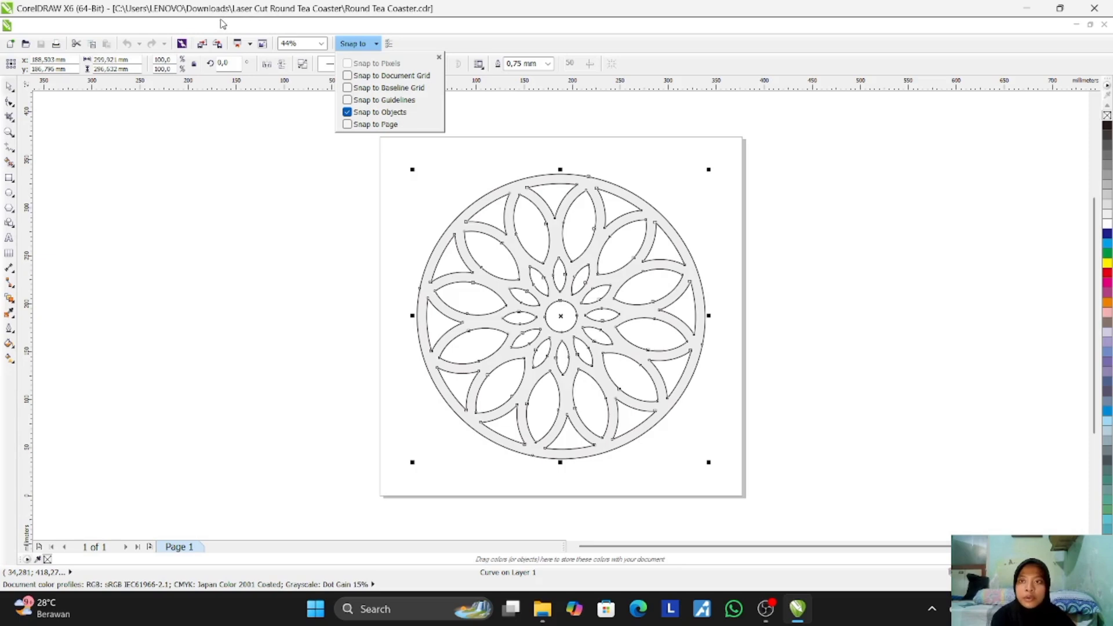
pyautogui.click(203, 25)
pyautogui.click(202, 26)
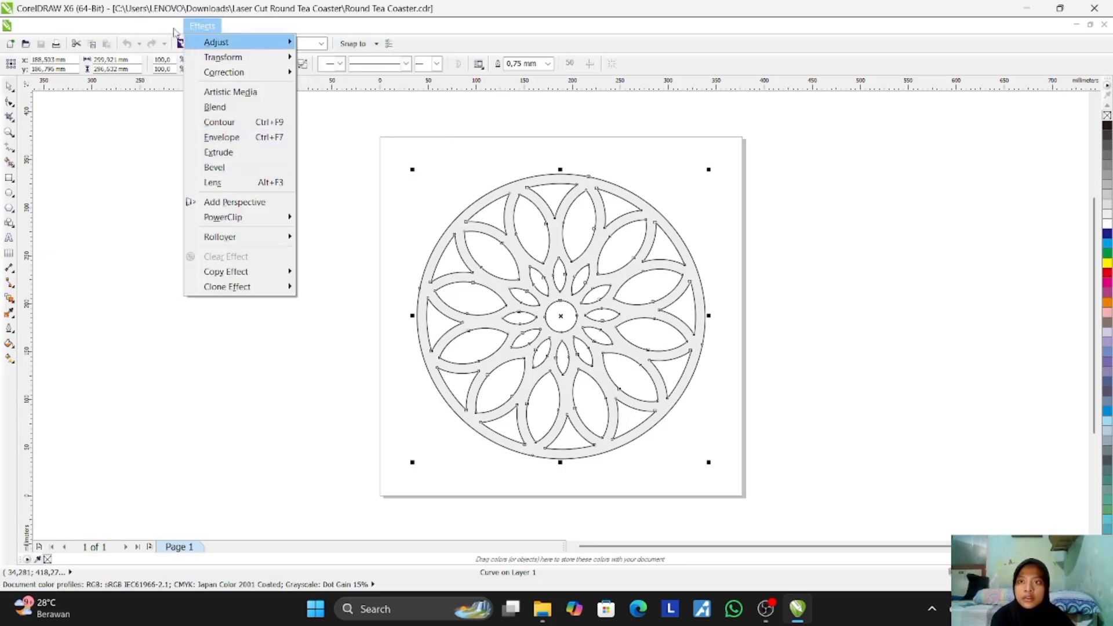
pyautogui.moveTo(162, 25)
pyautogui.moveTo(196, 248)
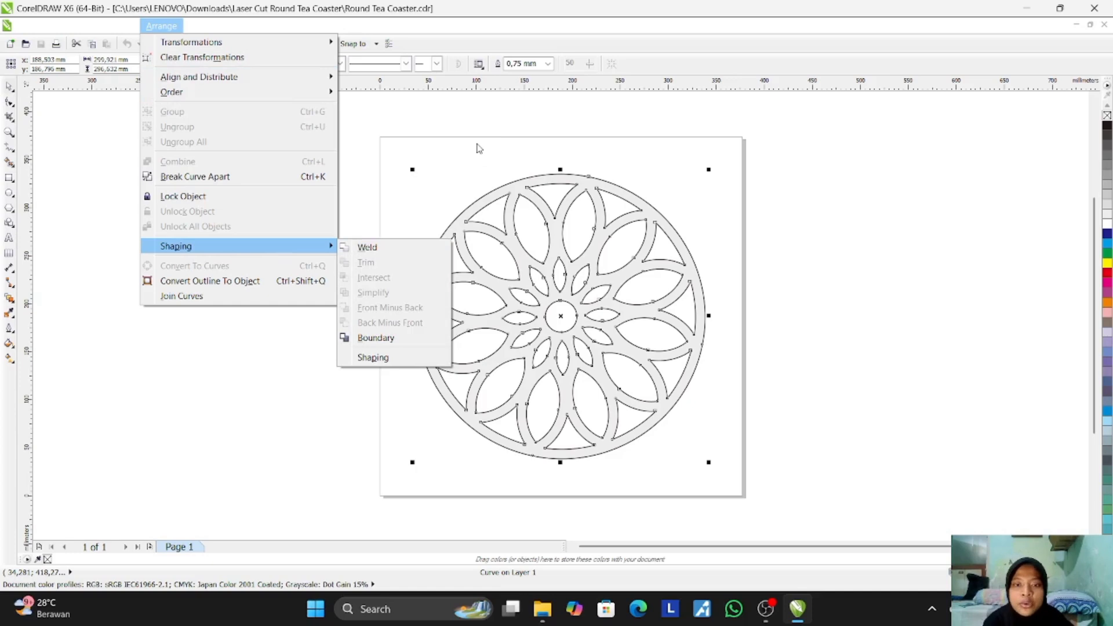
pyautogui.click(557, 221)
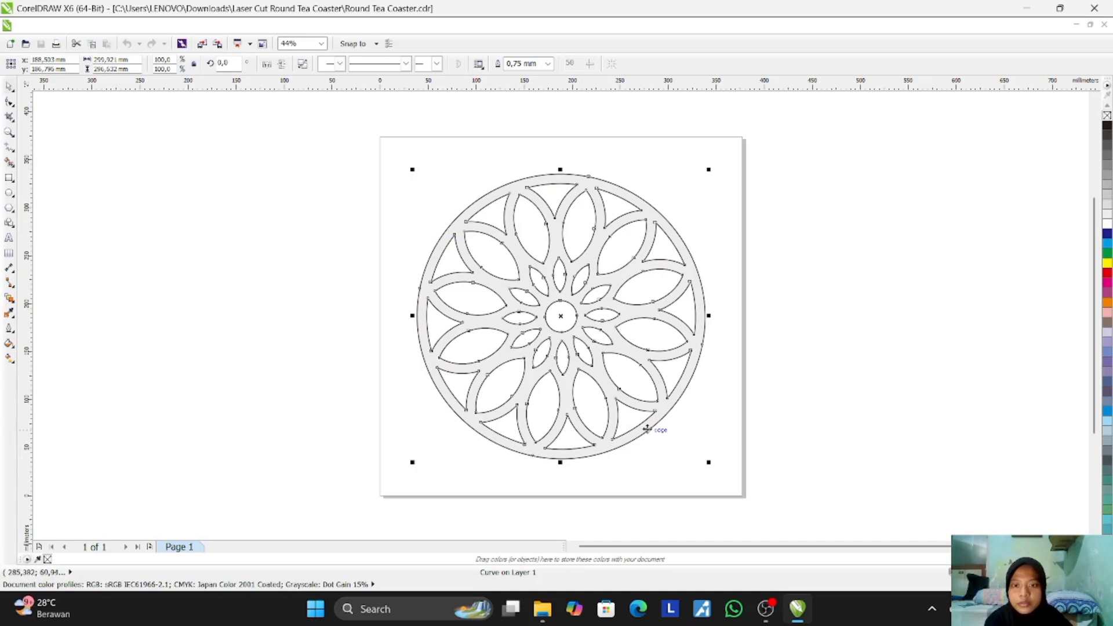
# Step: Switch to the Ball Wooden Pendant Light Lamp drawing and inspect a slotted disc and several notched arc pieces by selecting them
pyautogui.moveTo(797, 609)
pyautogui.click(867, 532)
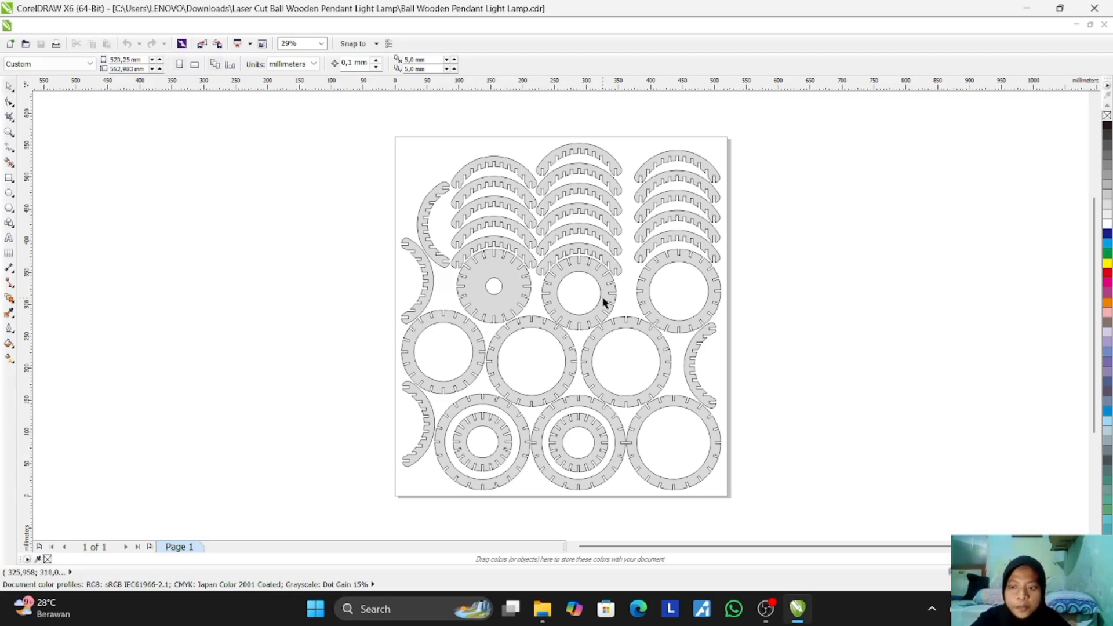
pyautogui.click(476, 291)
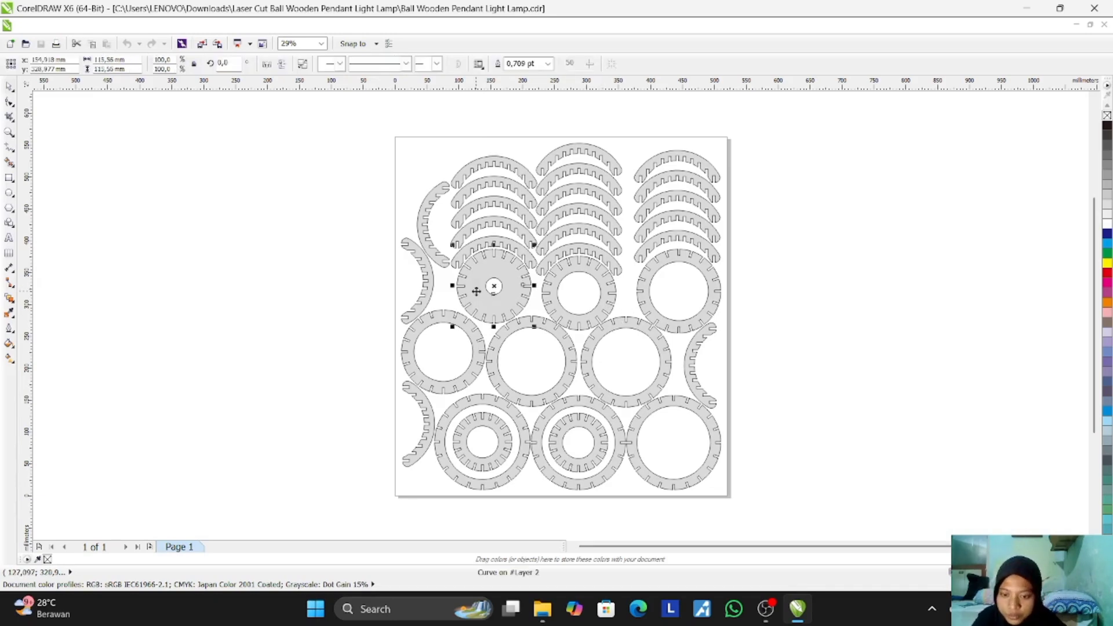
pyautogui.click(436, 220)
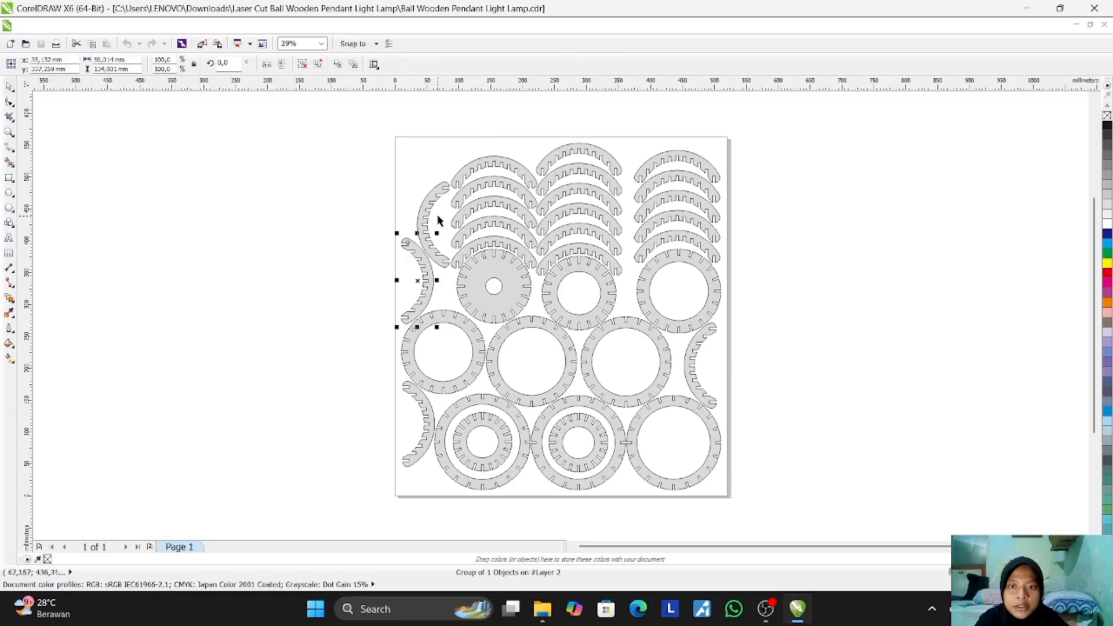
pyautogui.click(458, 201)
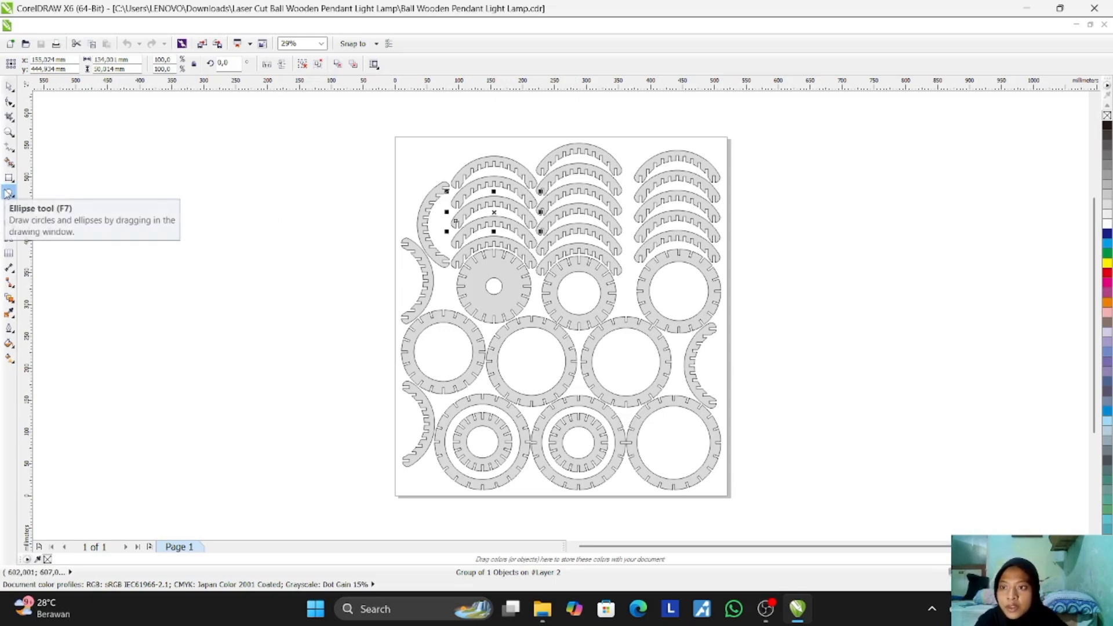
# Step: Show the line and curve drawing tools and the snapping options in the pendant lamp drawing
pyautogui.rightClick(10, 147)
pyautogui.click(9, 147)
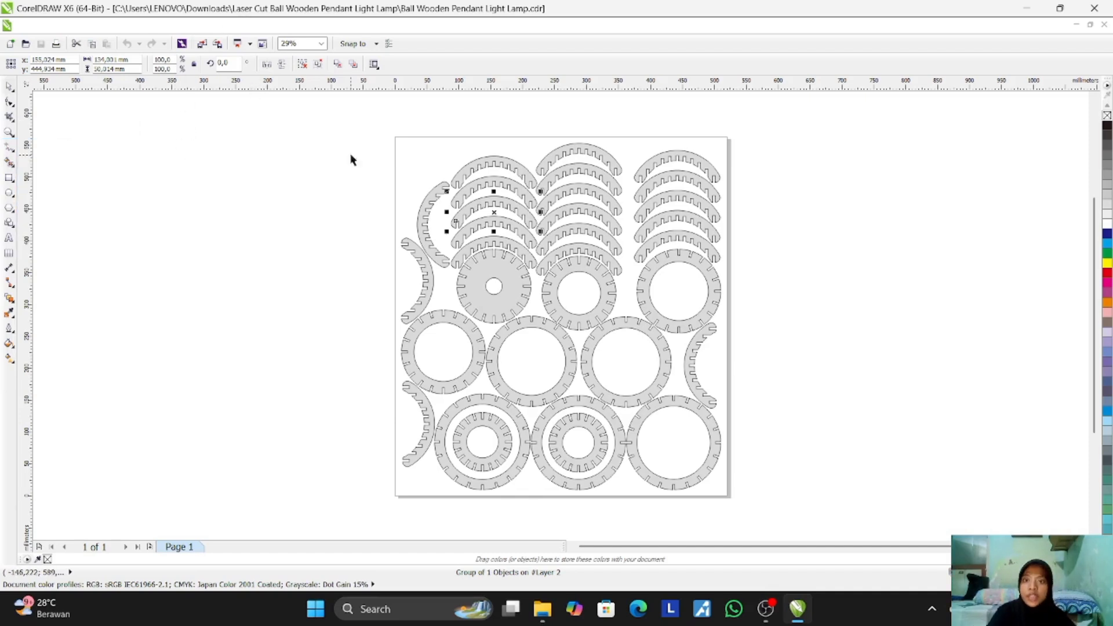
pyautogui.click(355, 44)
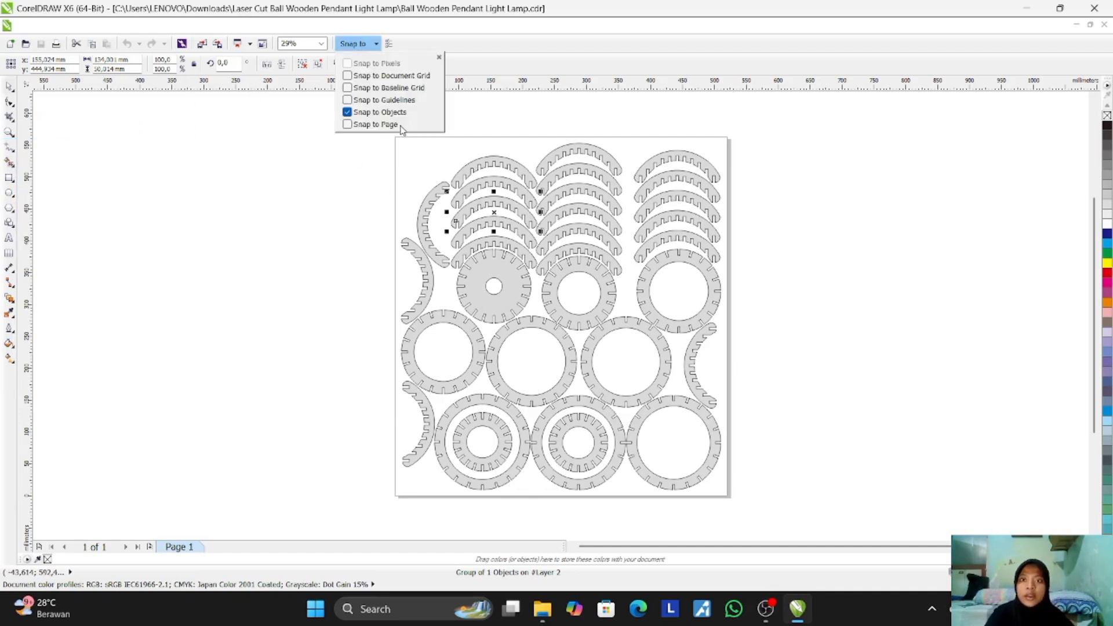
# Step: Show the arranging and Shaping commands for the selected notched arc piece of the lamp
pyautogui.rightClick(167, 28)
pyautogui.click(164, 35)
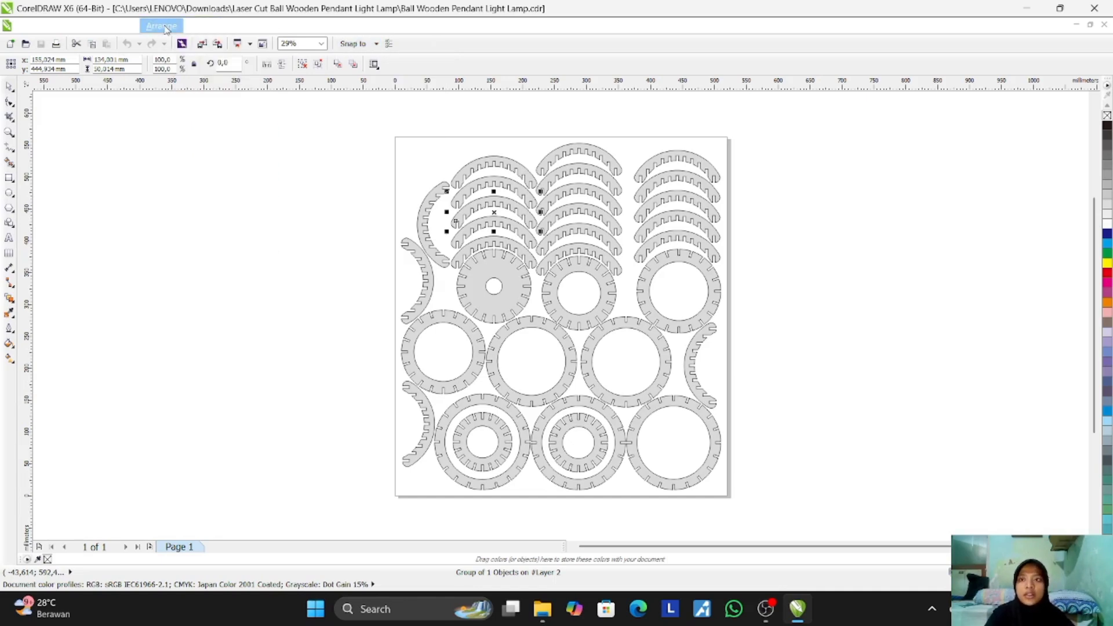
pyautogui.rightClick(166, 29)
pyautogui.click(152, 26)
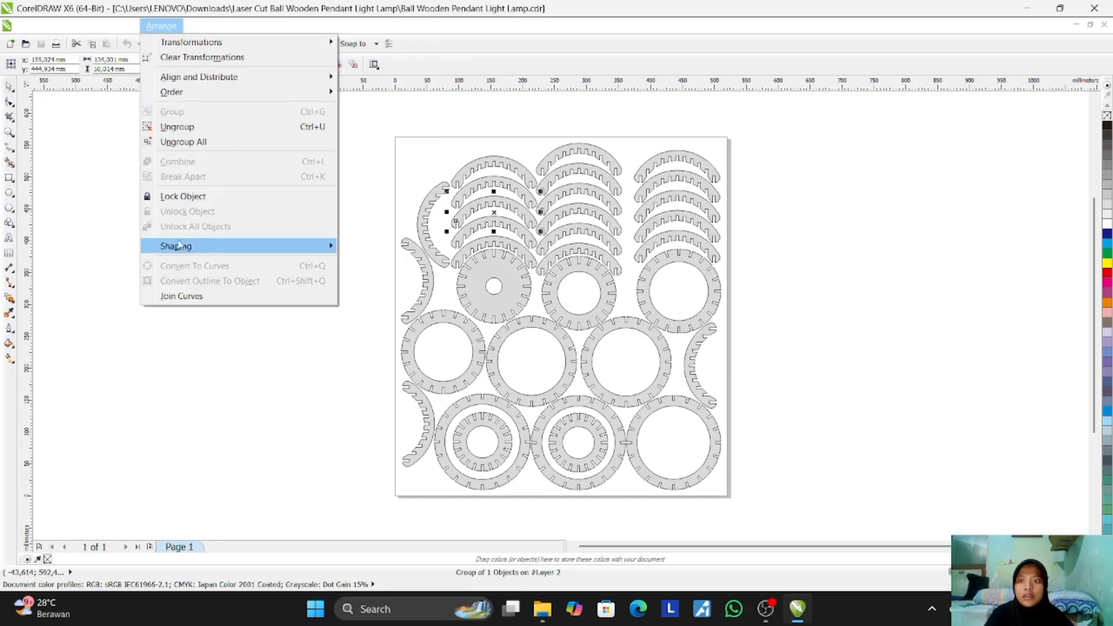
pyautogui.moveTo(253, 249)
pyautogui.click(210, 315)
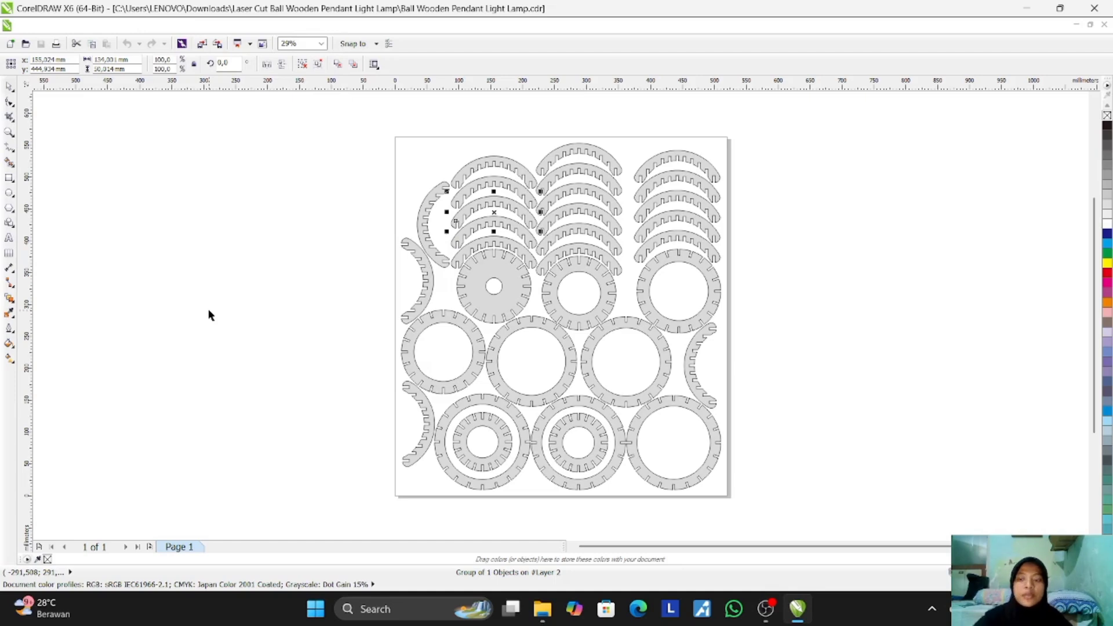
# Step: Switch to the Cat Play Box Cat Maze Box drawing
pyautogui.moveTo(788, 603)
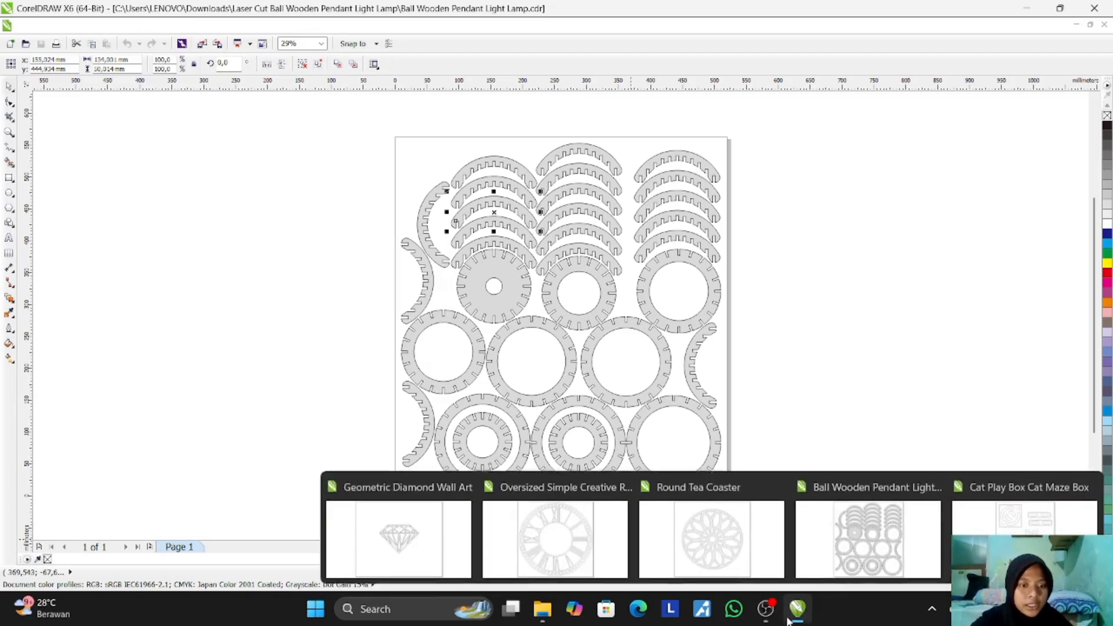
pyautogui.click(1009, 516)
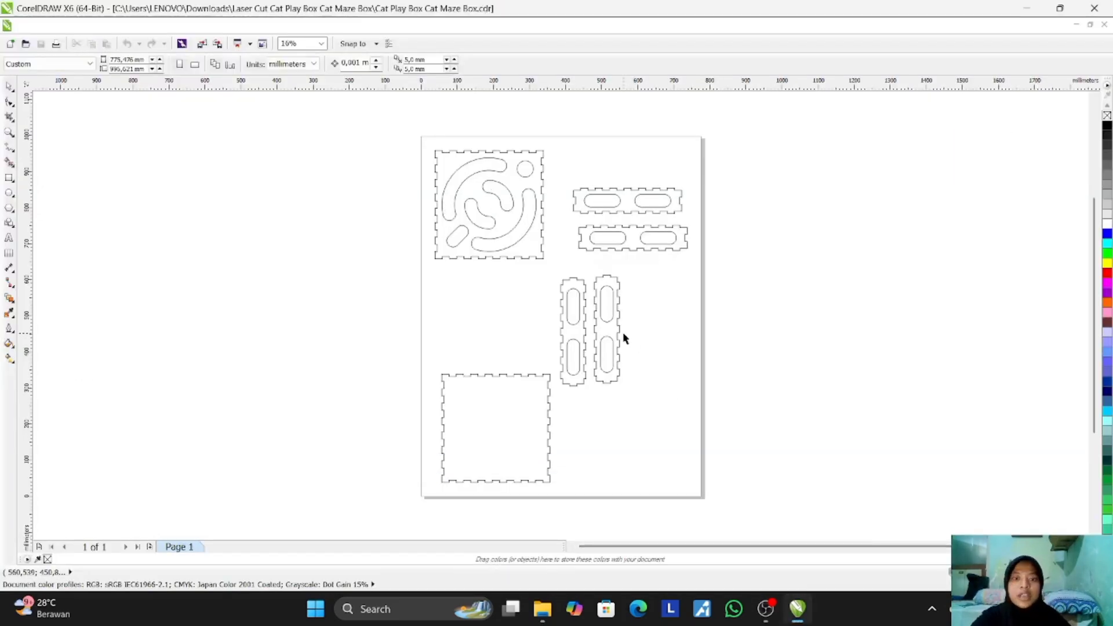